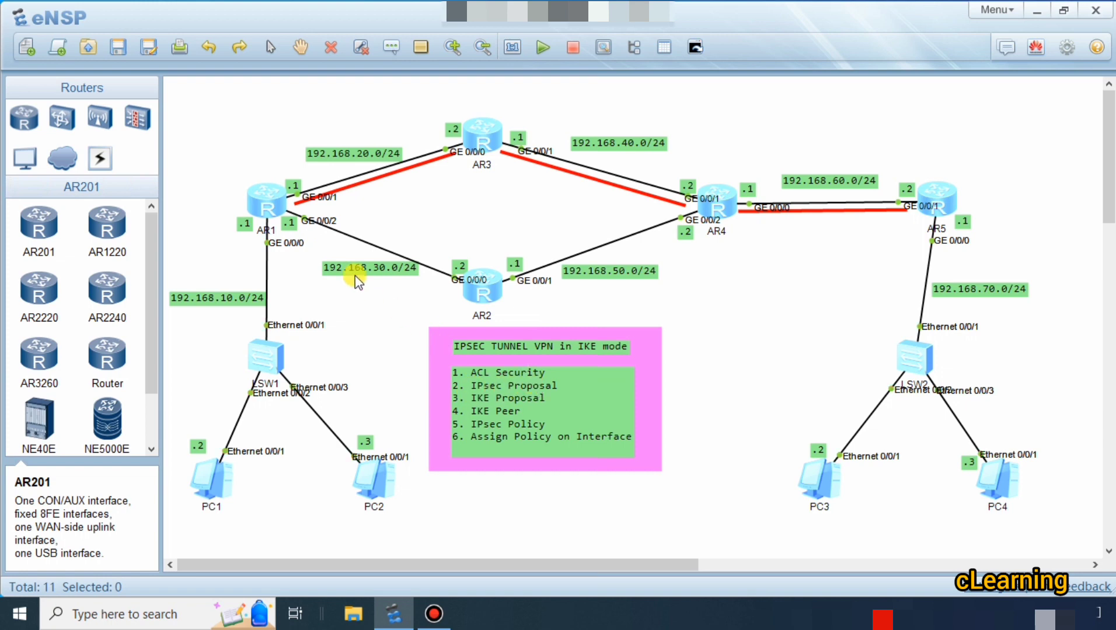
drag(367, 270, 362, 267)
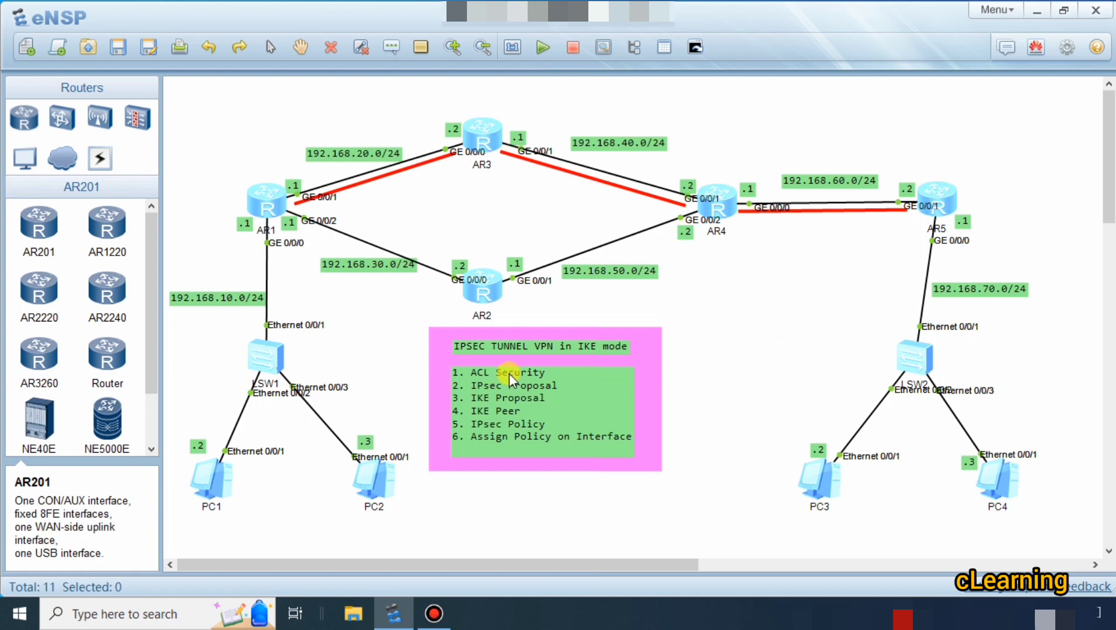
Check the IPv4 address, subnet mask and gateway settings of PC1 and PC3.
double_click(210, 484)
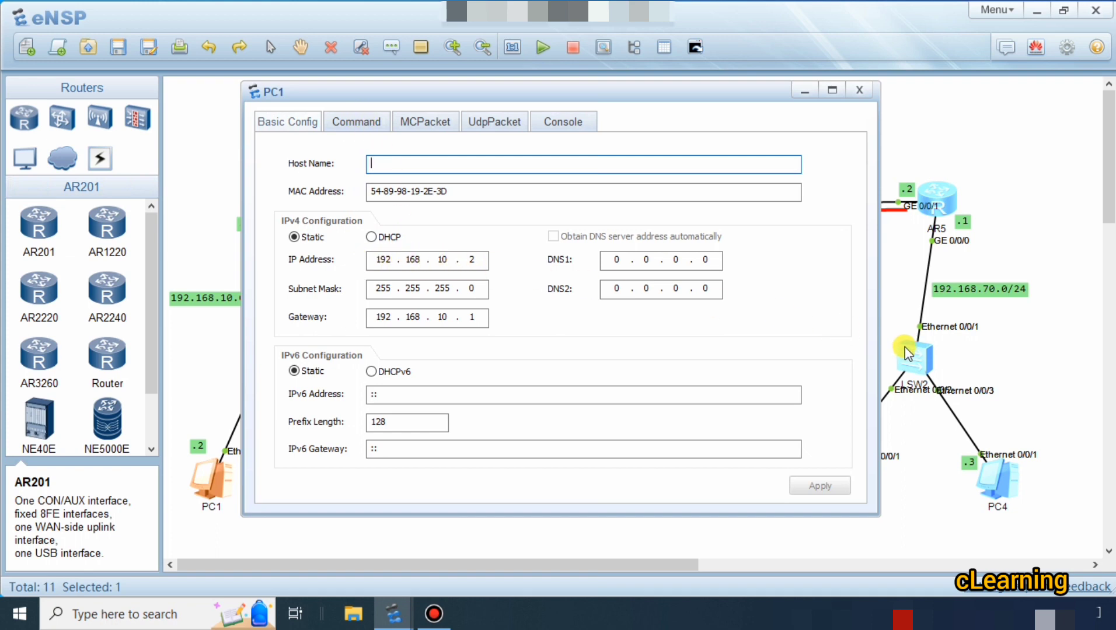
click(907, 425)
double_click(818, 483)
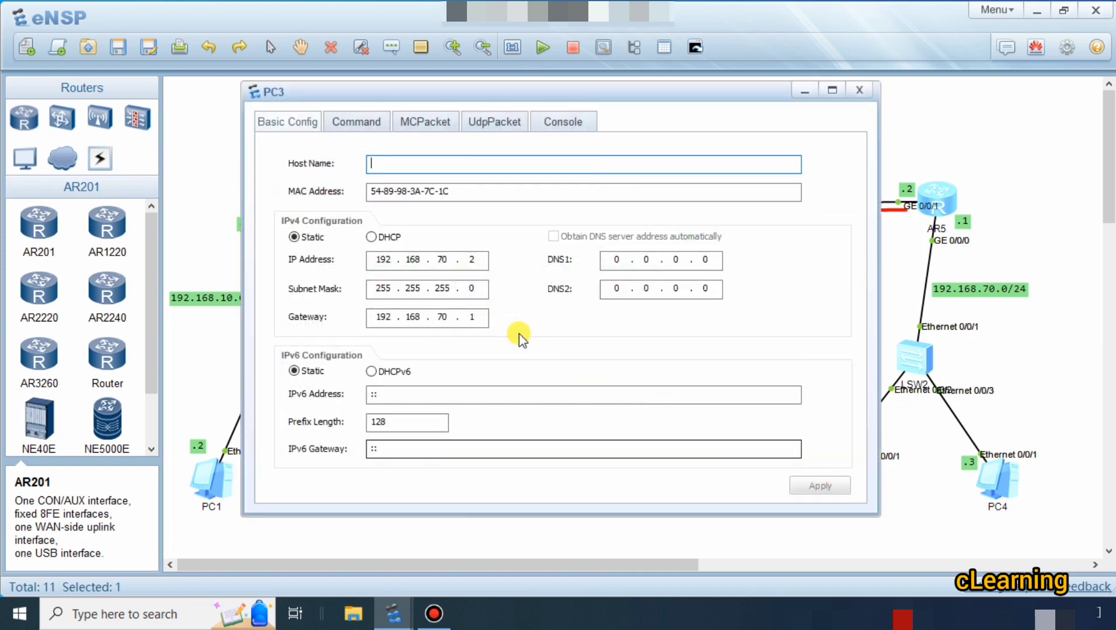
click(907, 461)
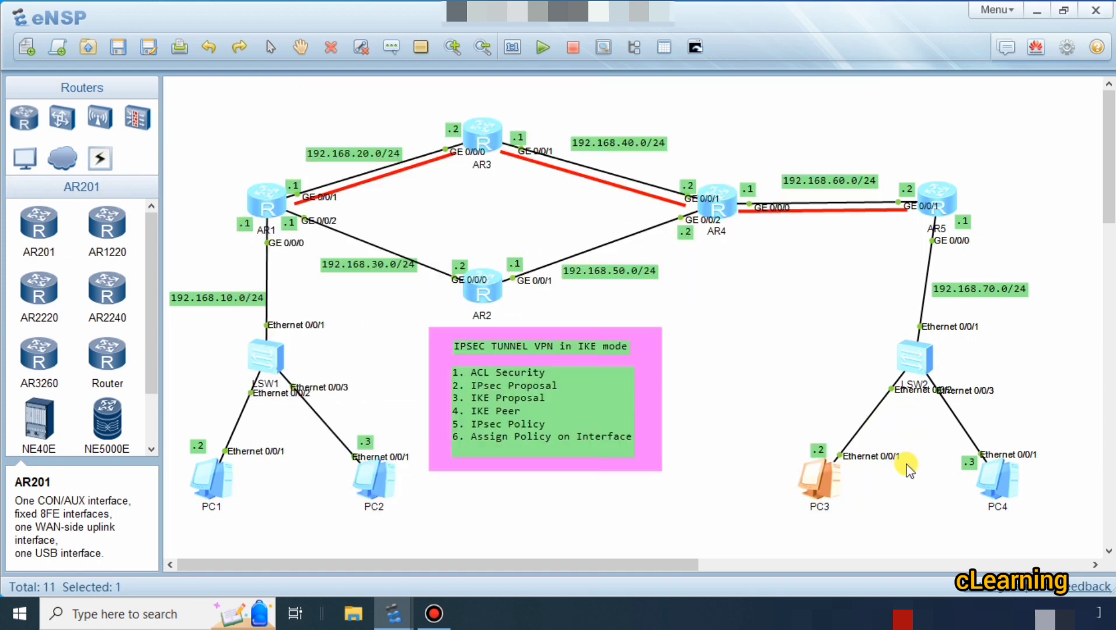
Test connectivity from PC1 to PC3 by pinging 192.168.70.2, and close PC1's window.
double_click(226, 485)
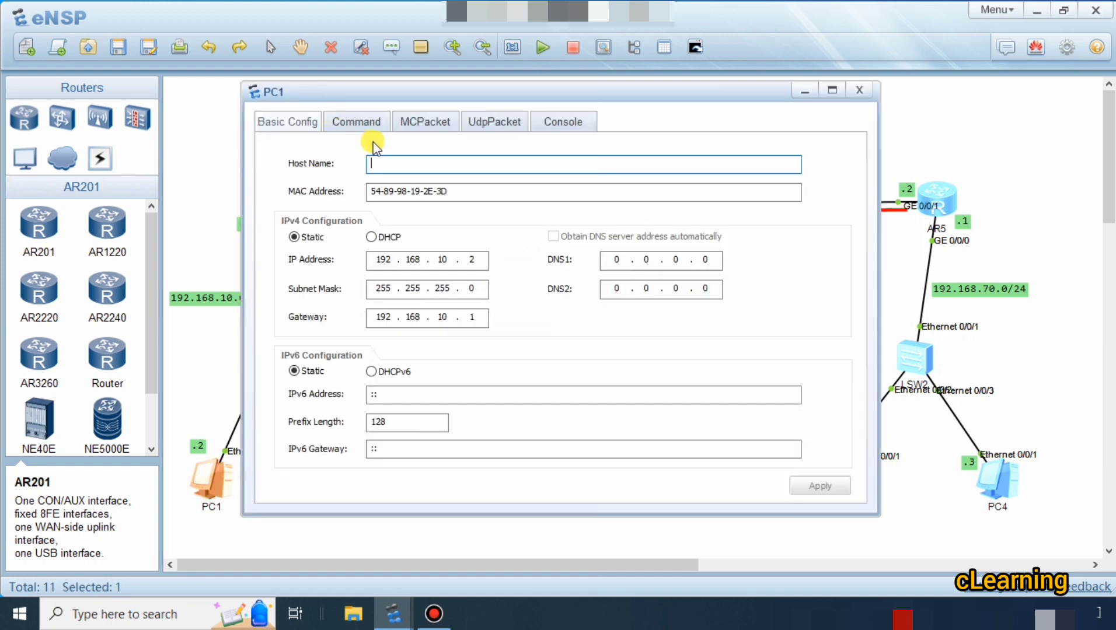
click(369, 122)
text(pin)
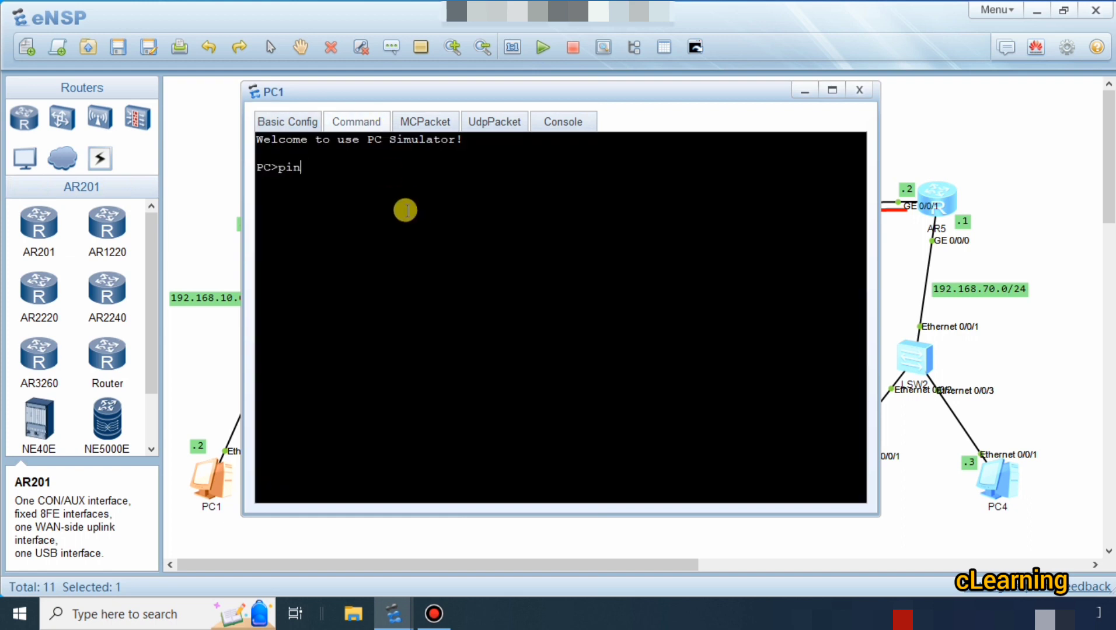
key(BackSpace)
text(g 192.168.70.2)
key(Return)
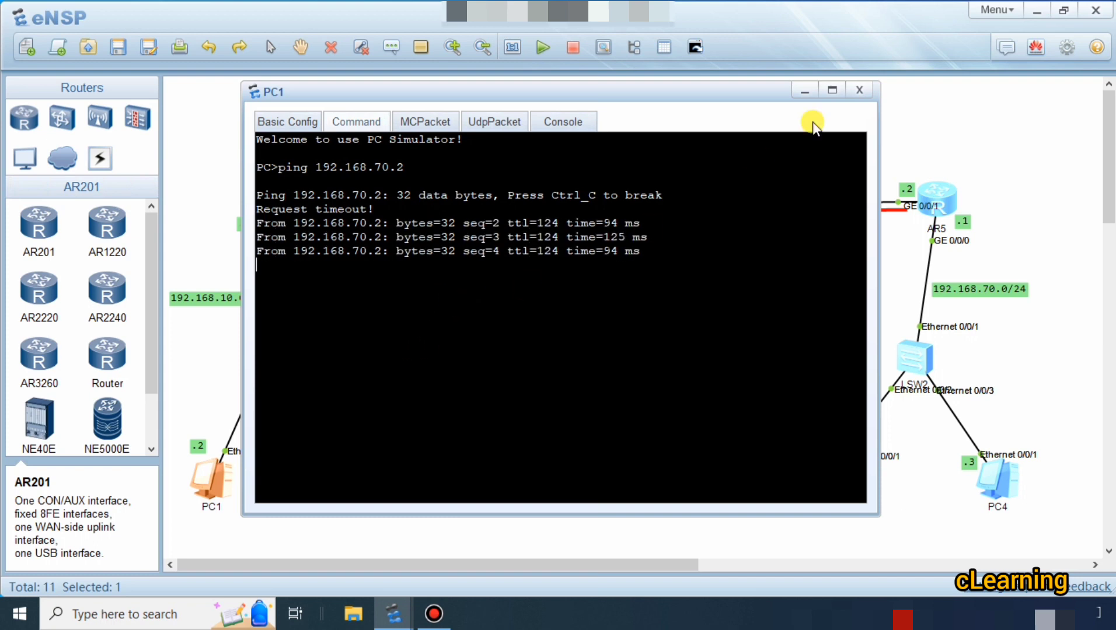
click(858, 92)
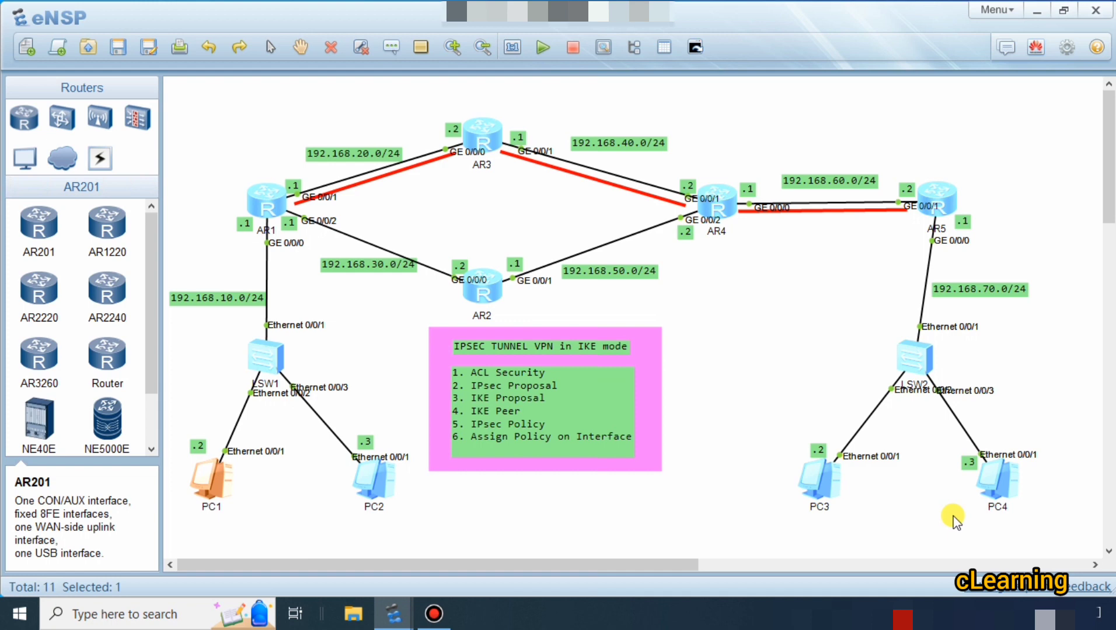
Open router AR1's console and display its current configuration.
double_click(266, 194)
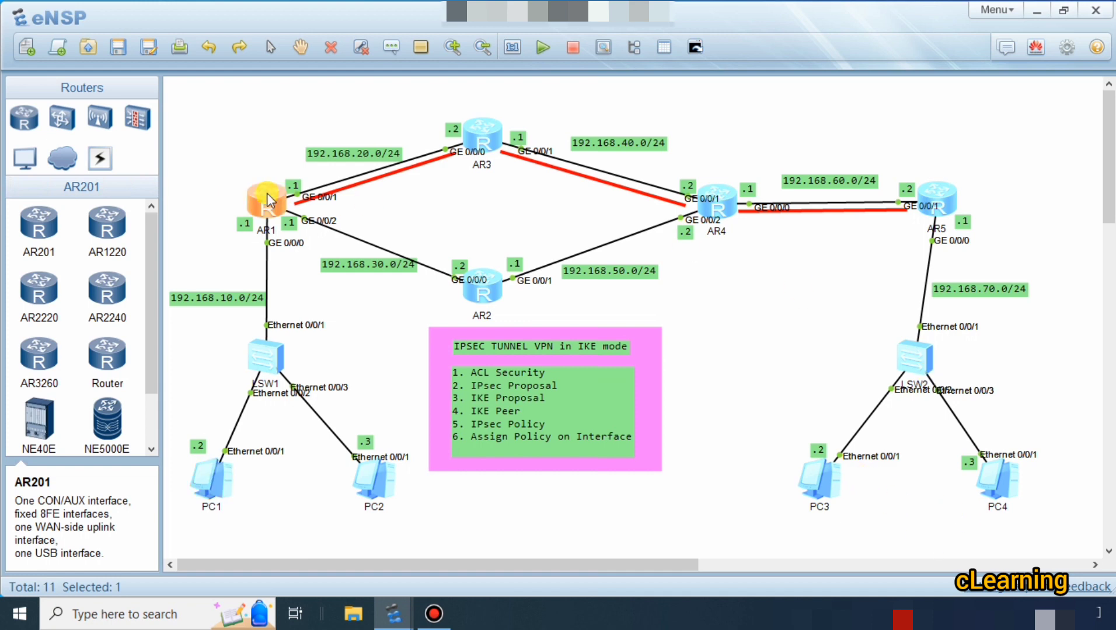
text(dis)
key(Tab)
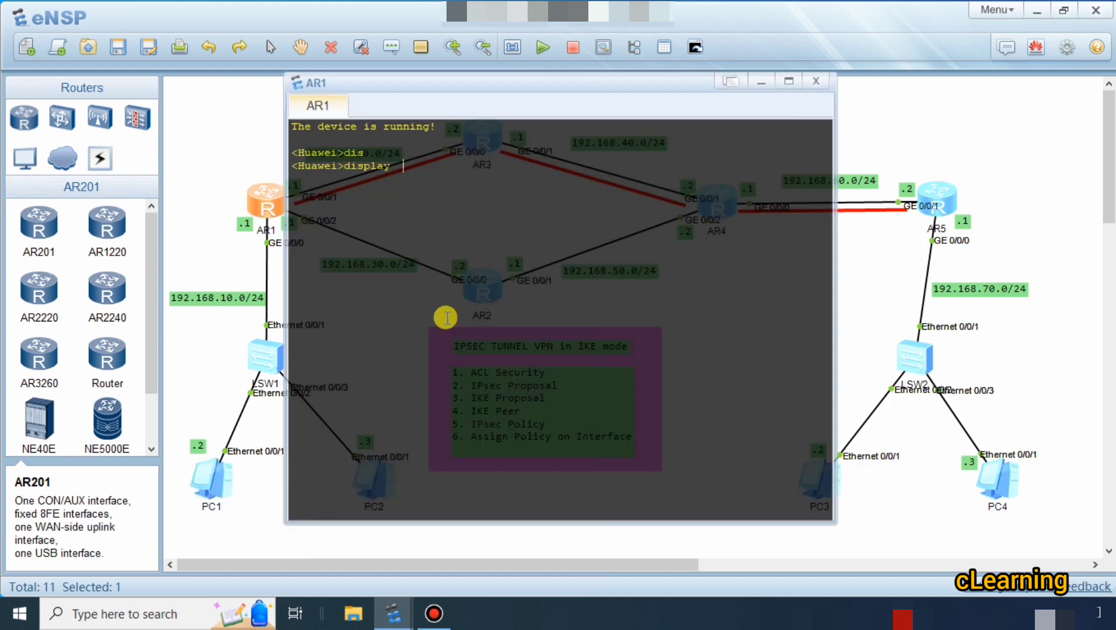
text(cu)
key(Tab)
key(Return)
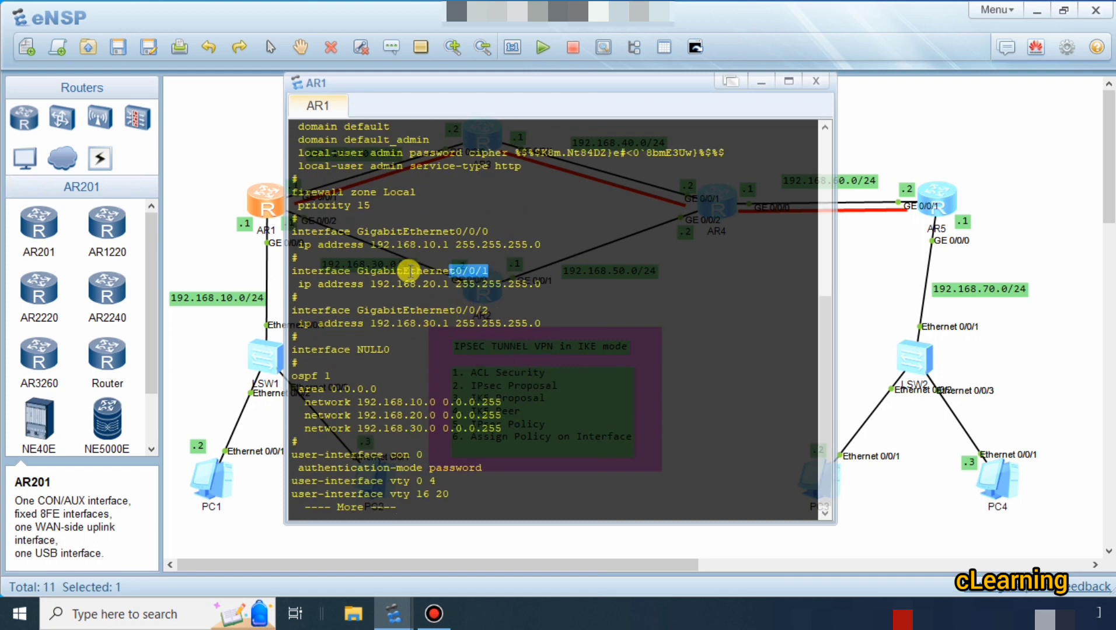
Examine AR1's GigabitEthernet interface addresses and its OSPF 1 area 0.0.0.0 networks in the configuration listing.
drag(488, 269, 298, 270)
drag(365, 286, 508, 286)
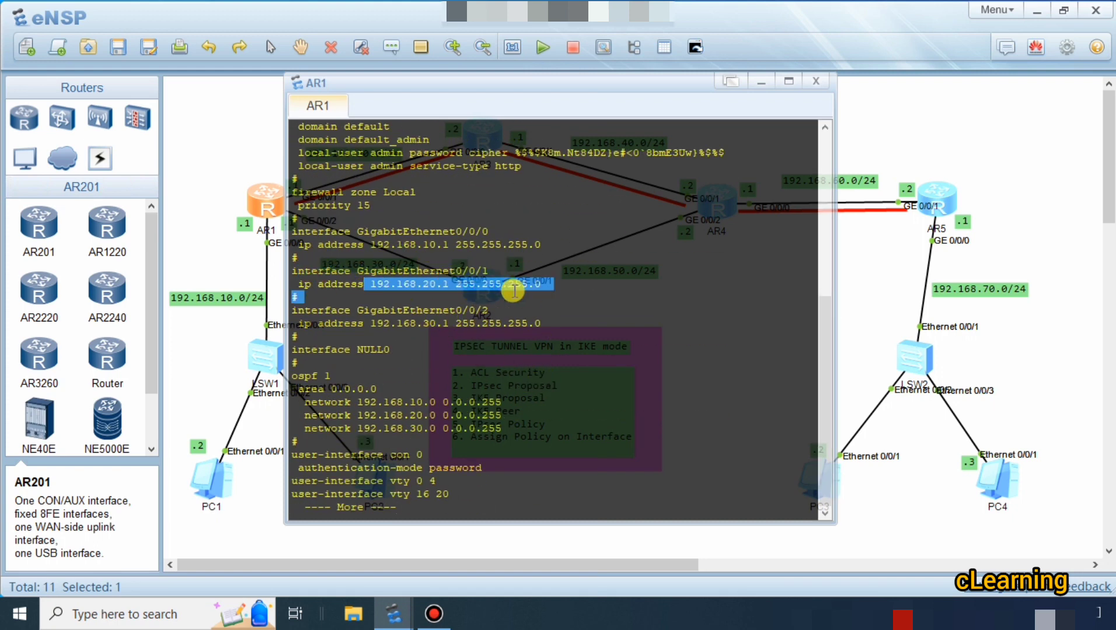
drag(402, 244, 521, 243)
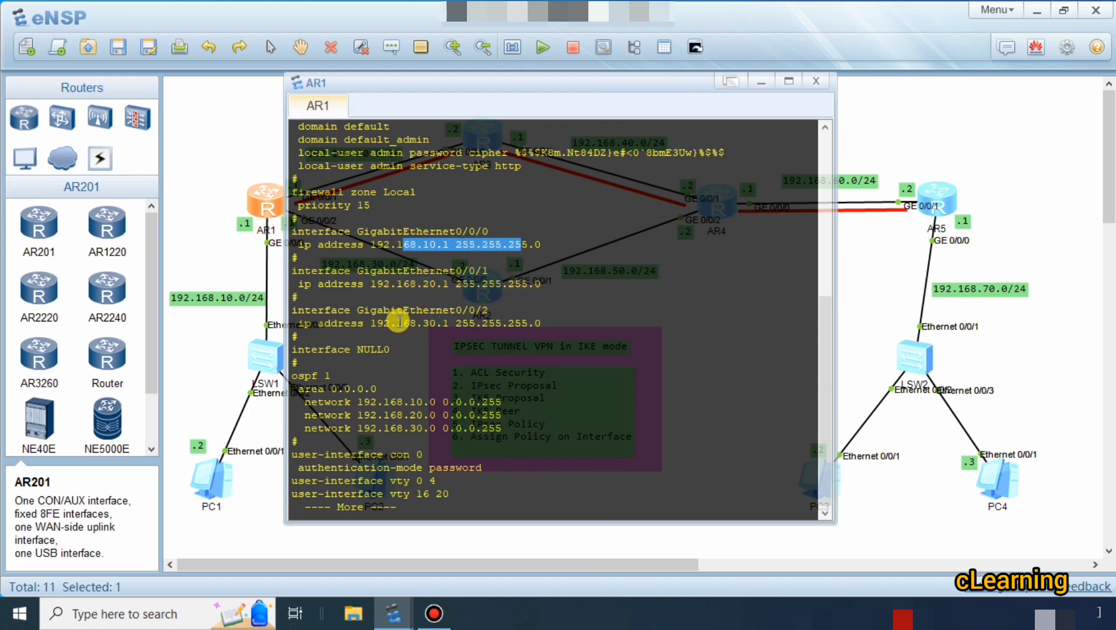
drag(411, 323, 520, 324)
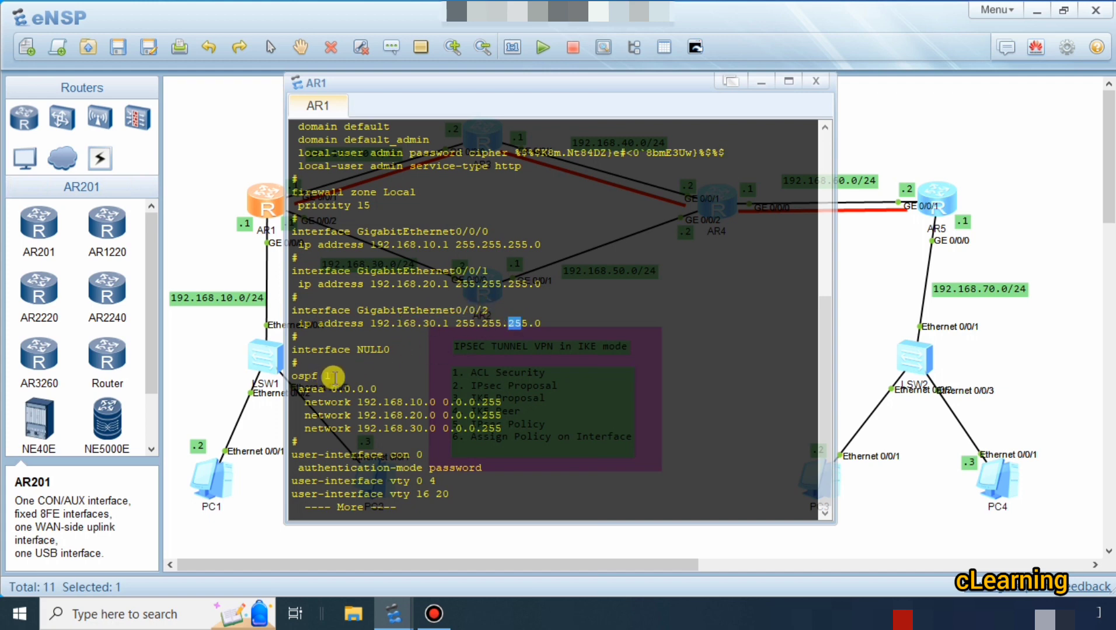
drag(332, 377, 287, 378)
drag(383, 392, 502, 428)
click(300, 399)
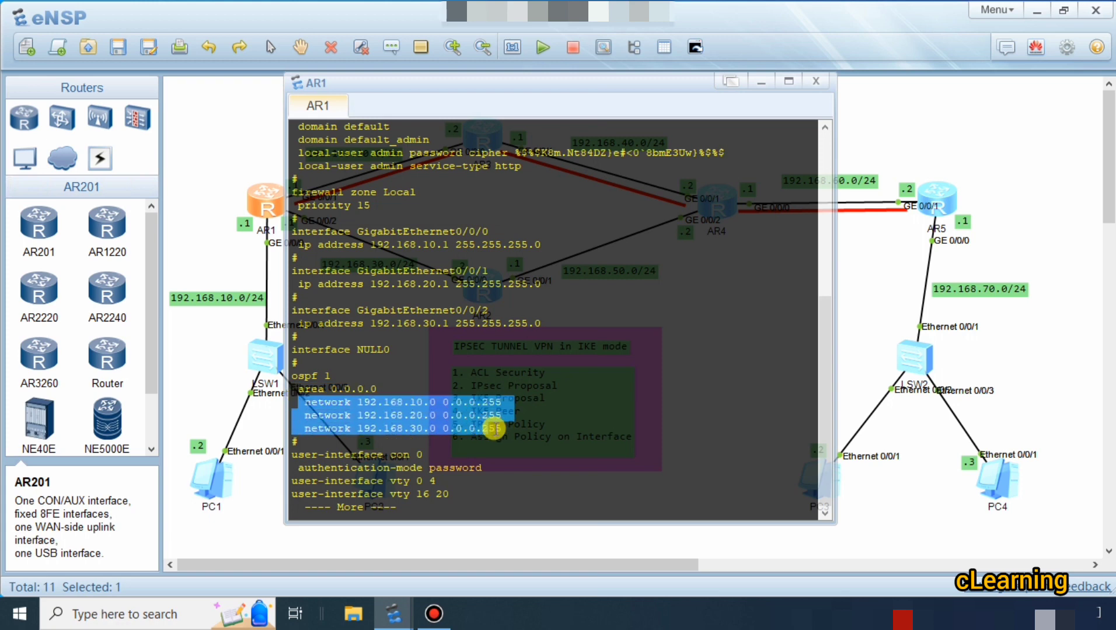
click(842, 315)
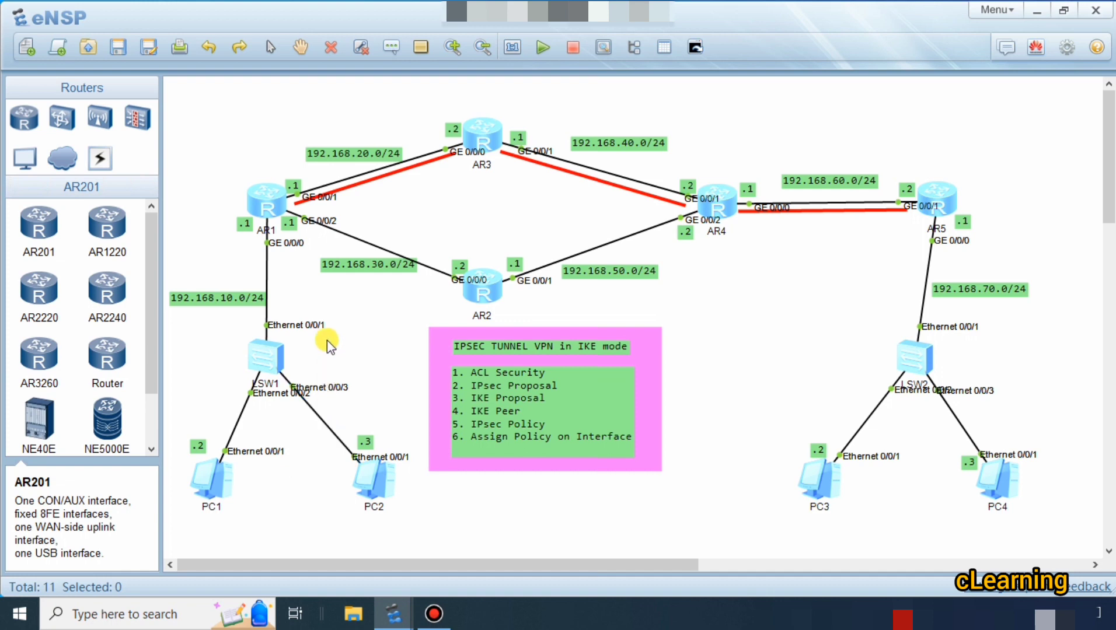
double_click(265, 209)
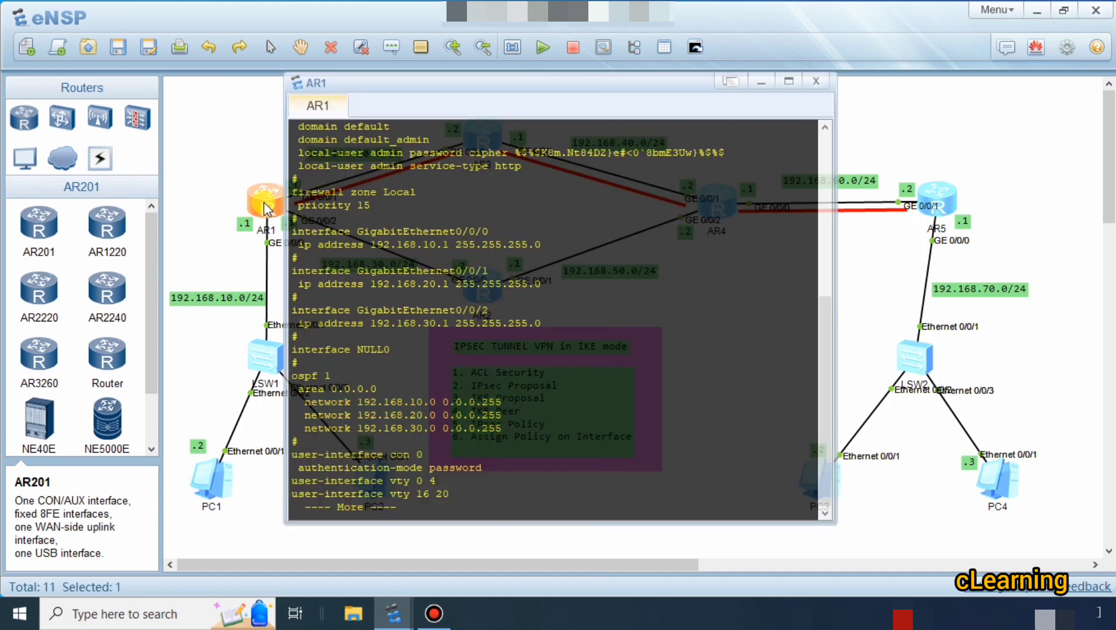
click(210, 141)
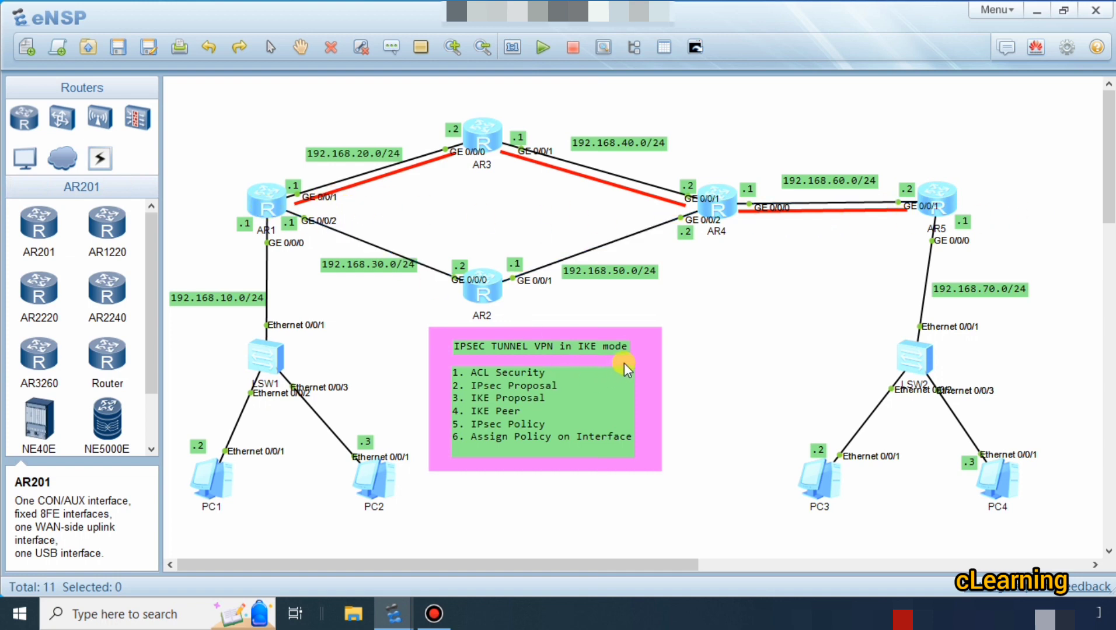
drag(645, 353, 649, 353)
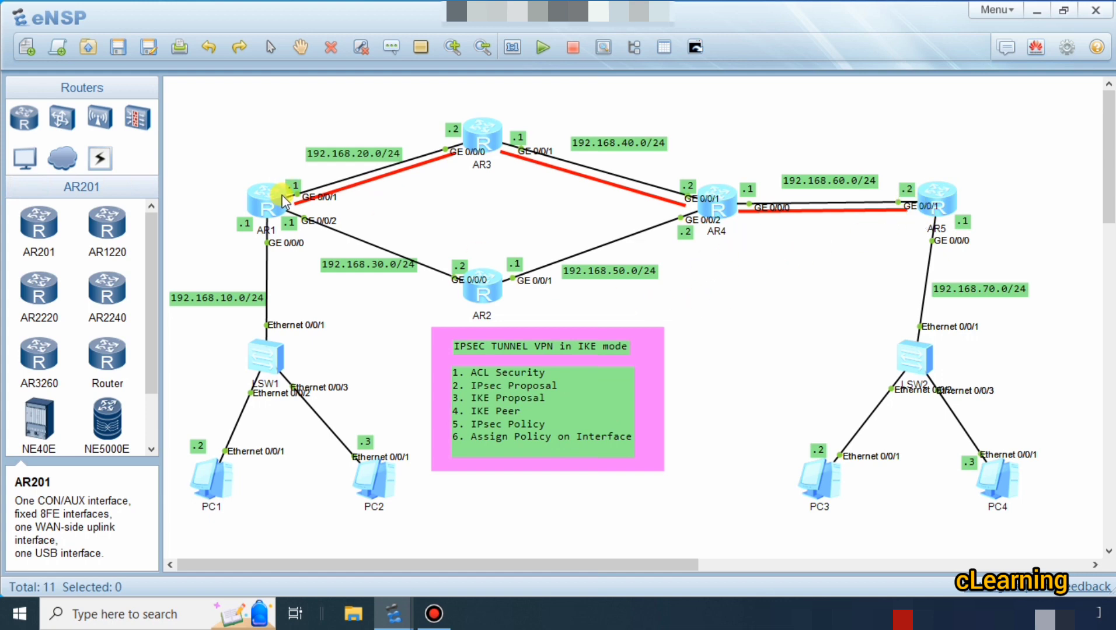
Reopen AR1's console, finish the configuration listing and enter system view.
double_click(270, 203)
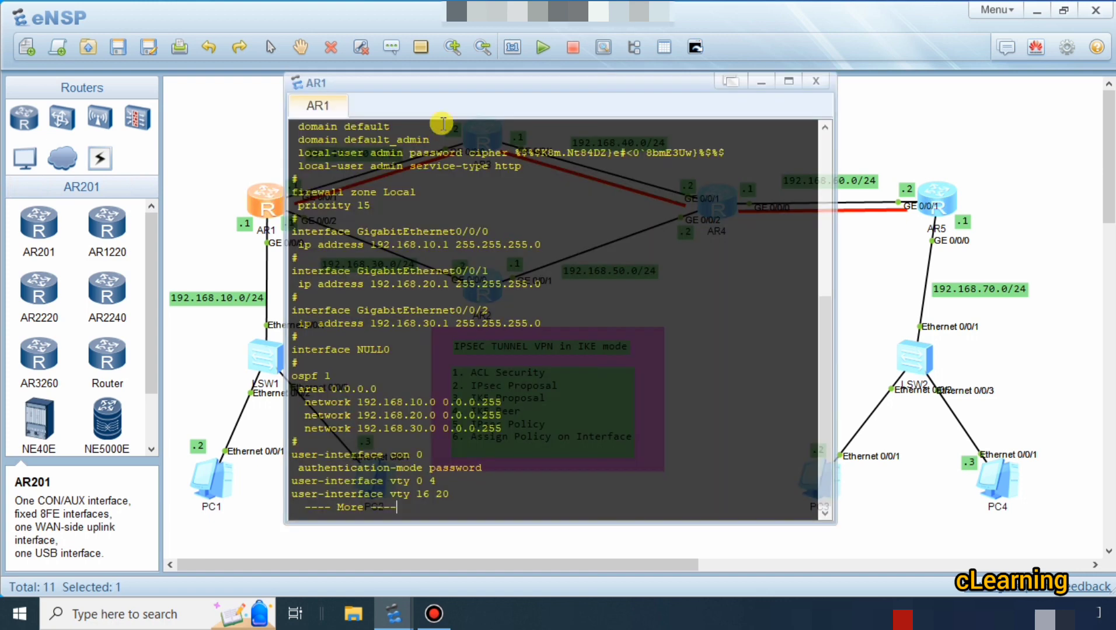
key(Return)
key(Return)
key(Return)
key(Return)
key(Return)
key(Return)
key(Return)
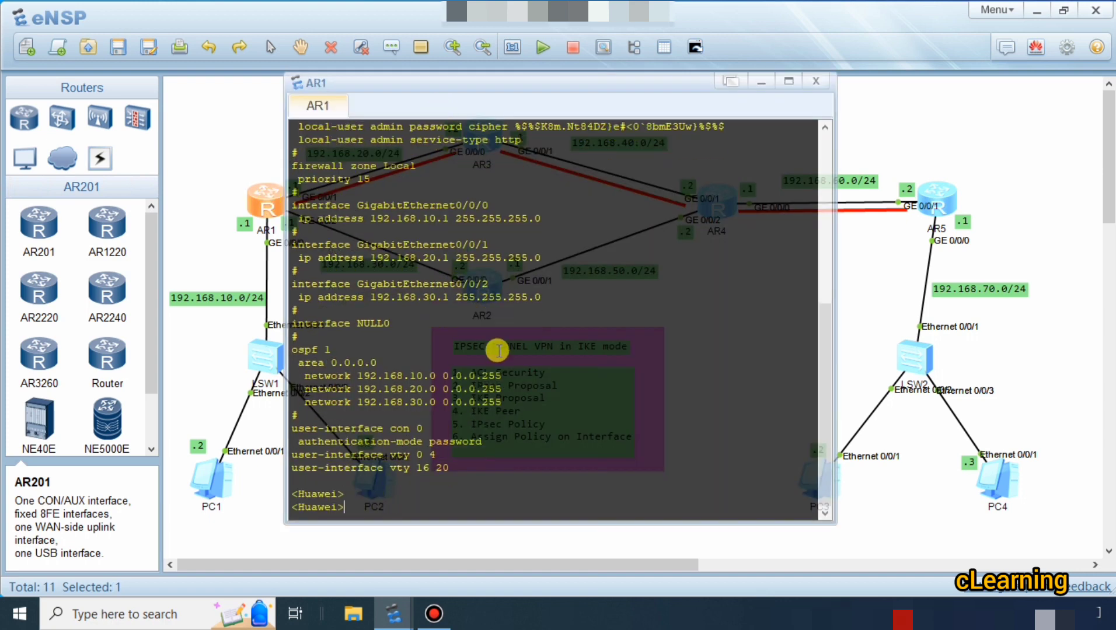
text(sys)
key(Return)
key(Return)
key(Return)
key(Return)
key(Return)
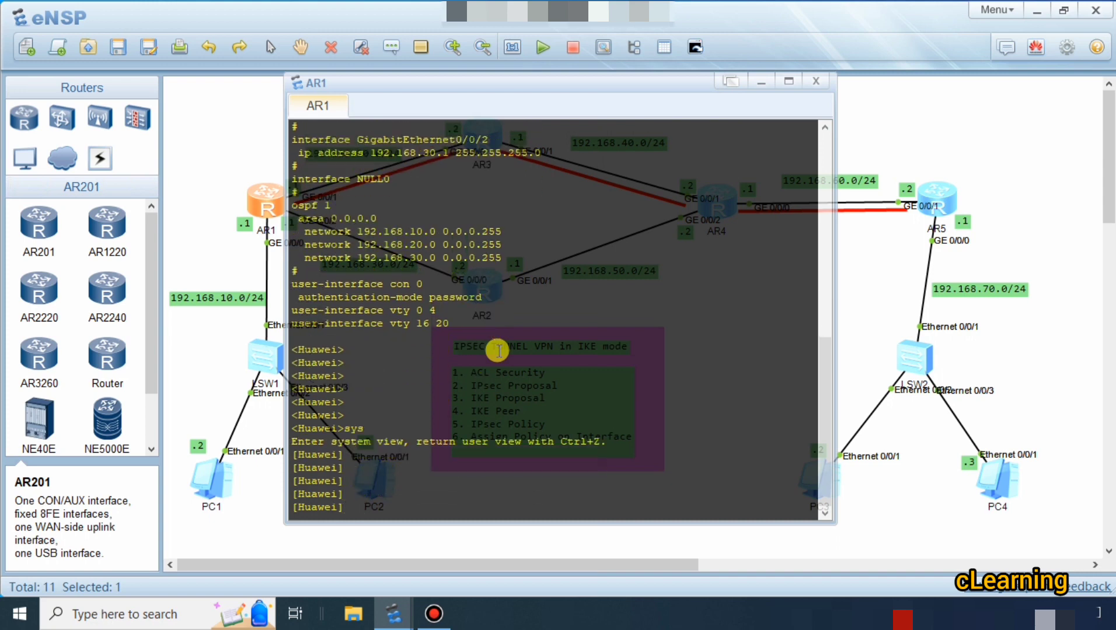
Maximize AR1's console and create advanced ACL 3001.
double_click(533, 85)
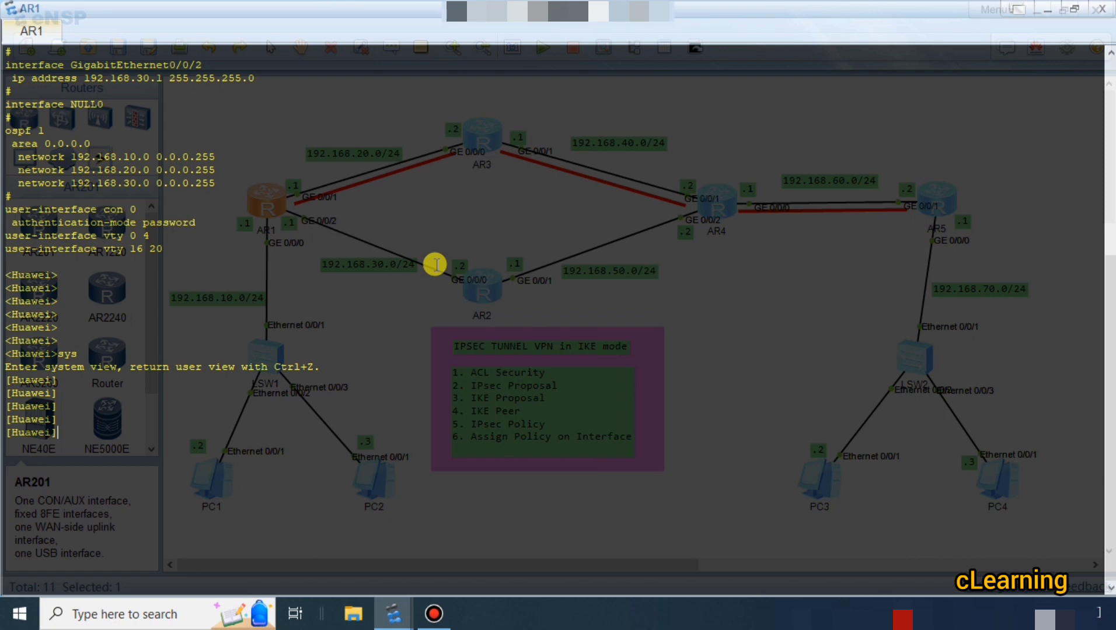
text(ac)
key(Tab)
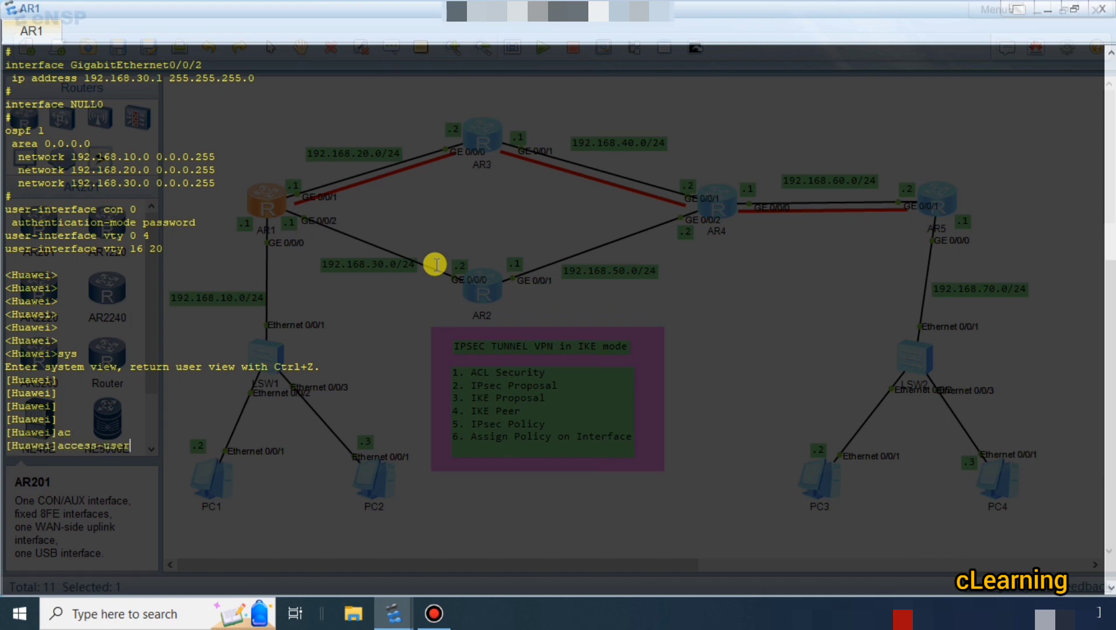
text(3001)
key(BackSpace)
key(BackSpace)
key(BackSpace)
key(BackSpace)
key(BackSpace)
key(BackSpace)
key(BackSpace)
key(BackSpace)
key(BackSpace)
key(BackSpace)
key(BackSpace)
key(BackSpace)
key(BackSpace)
key(BackSpace)
key(BackSpace)
text(acl)
key(Tab)
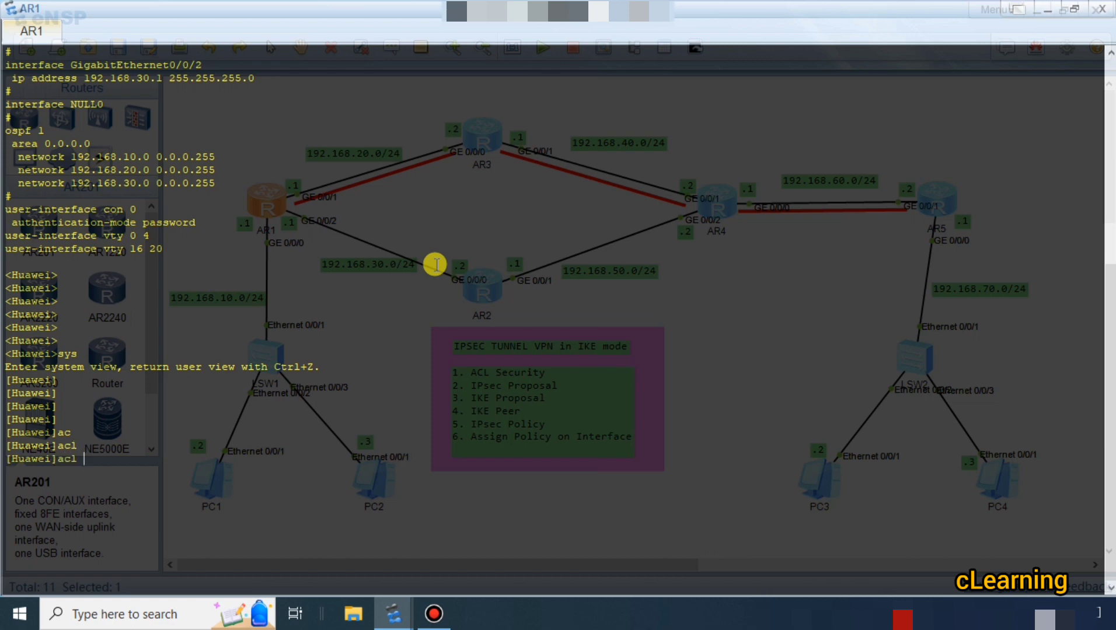
text(3001)
key(Return)
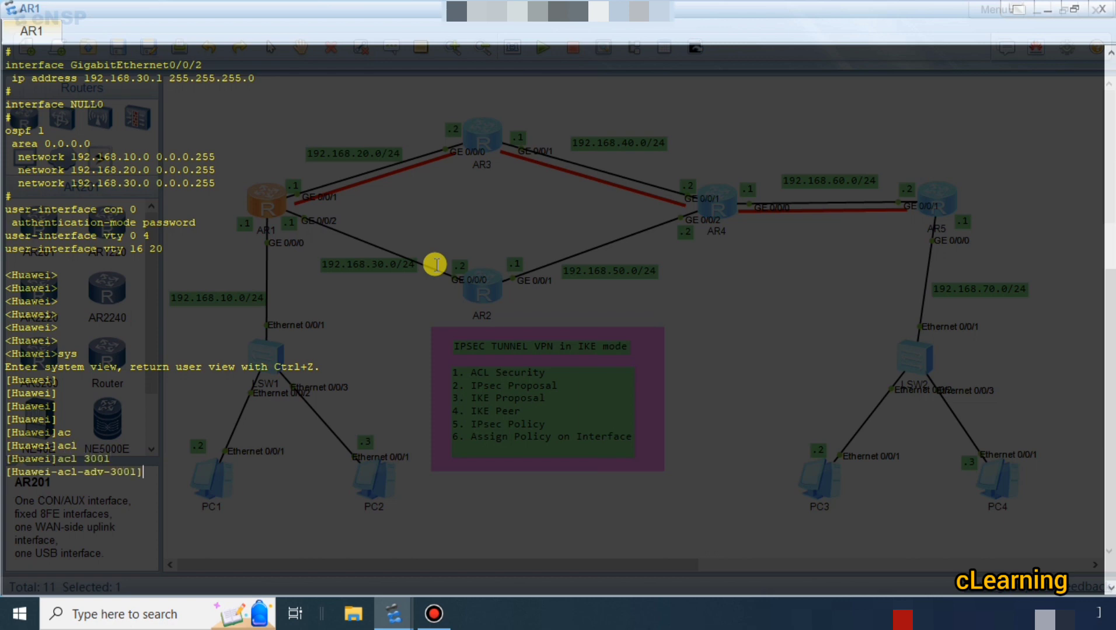
Begin rule 5 in ACL 3001 as a permit rule for IP traffic, up to the first octet 192 of its source.
text(ru)
key(Tab)
text(5)
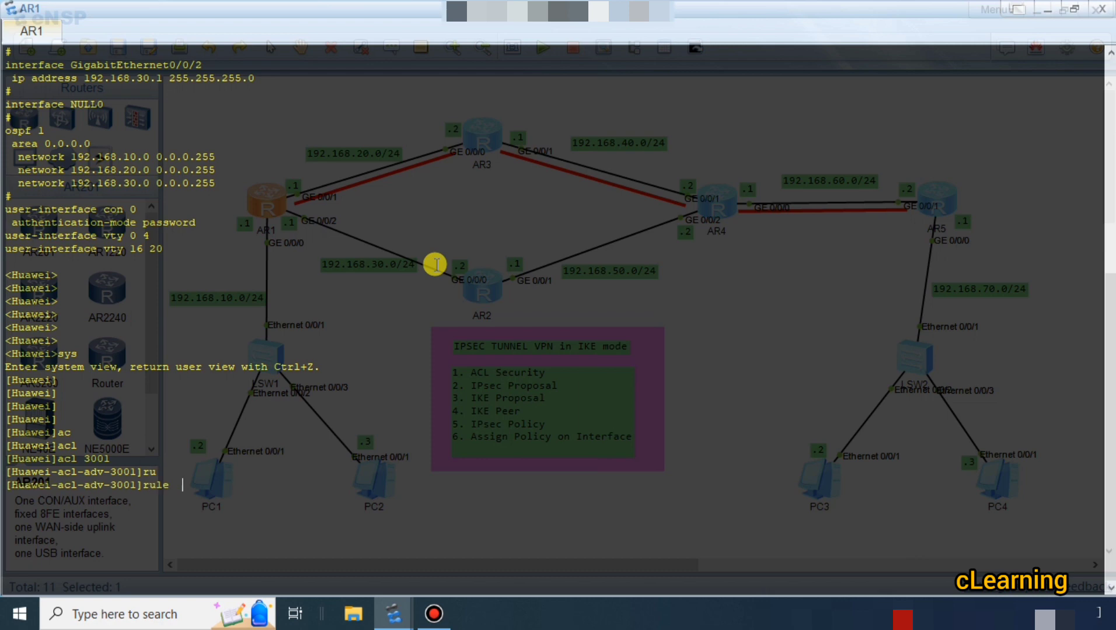
key(Tab)
text(p)
key(Tab)
text(ip)
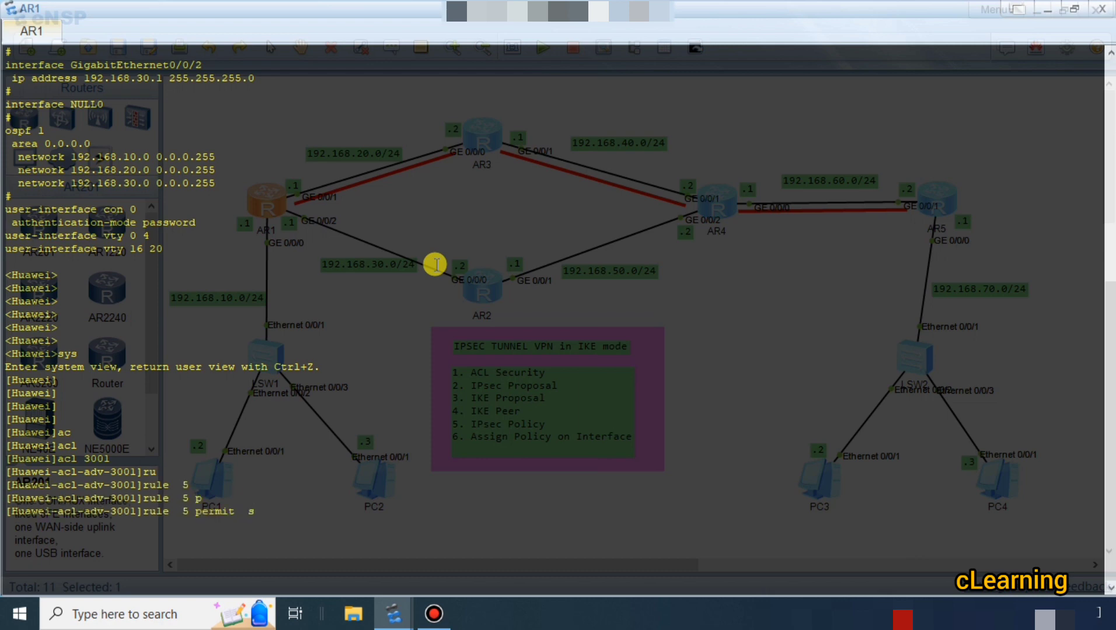
key(Tab)
text(s)
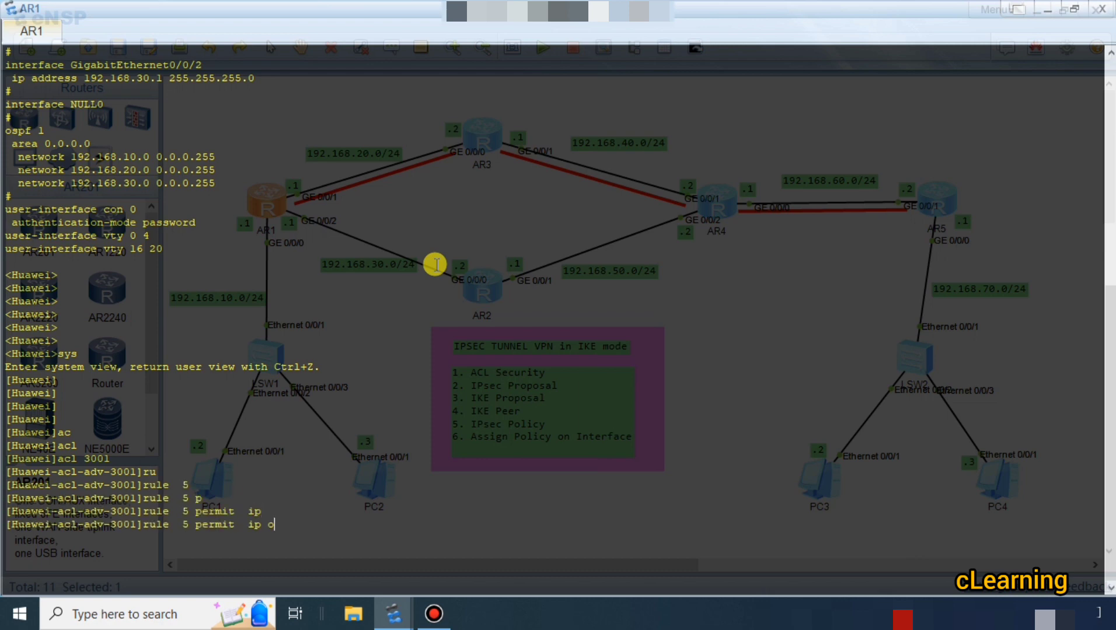
key(Tab)
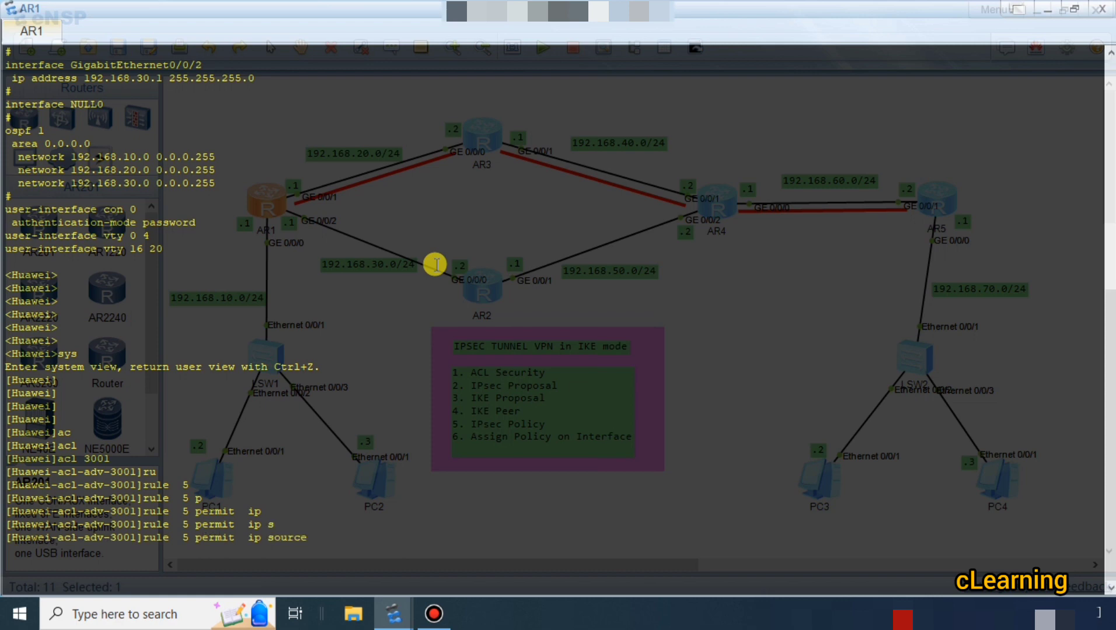
text(192)
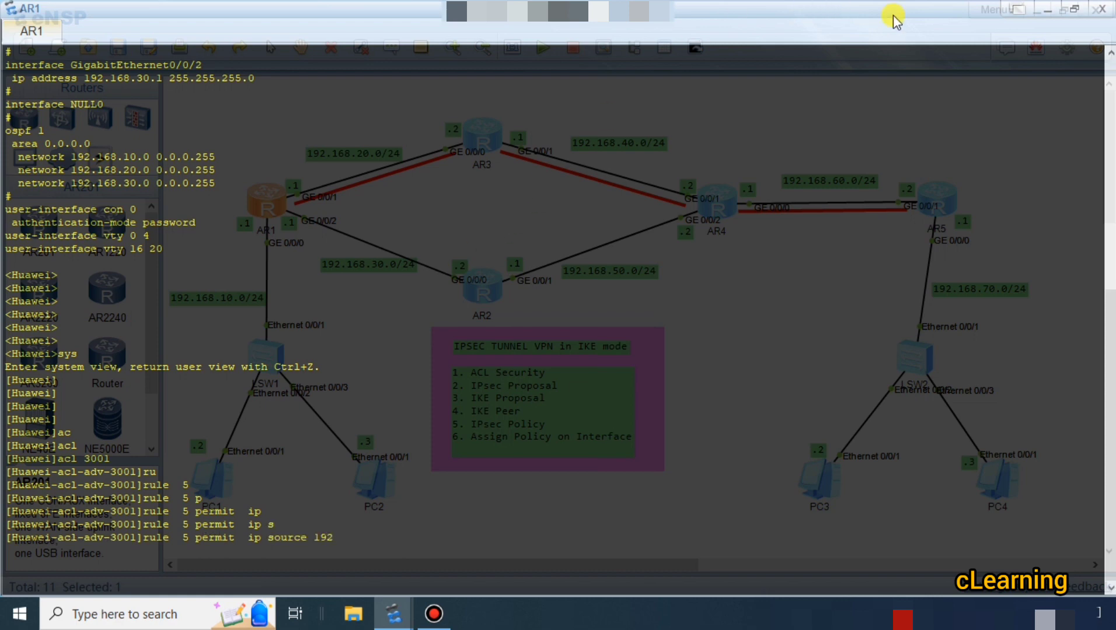
click(1054, 11)
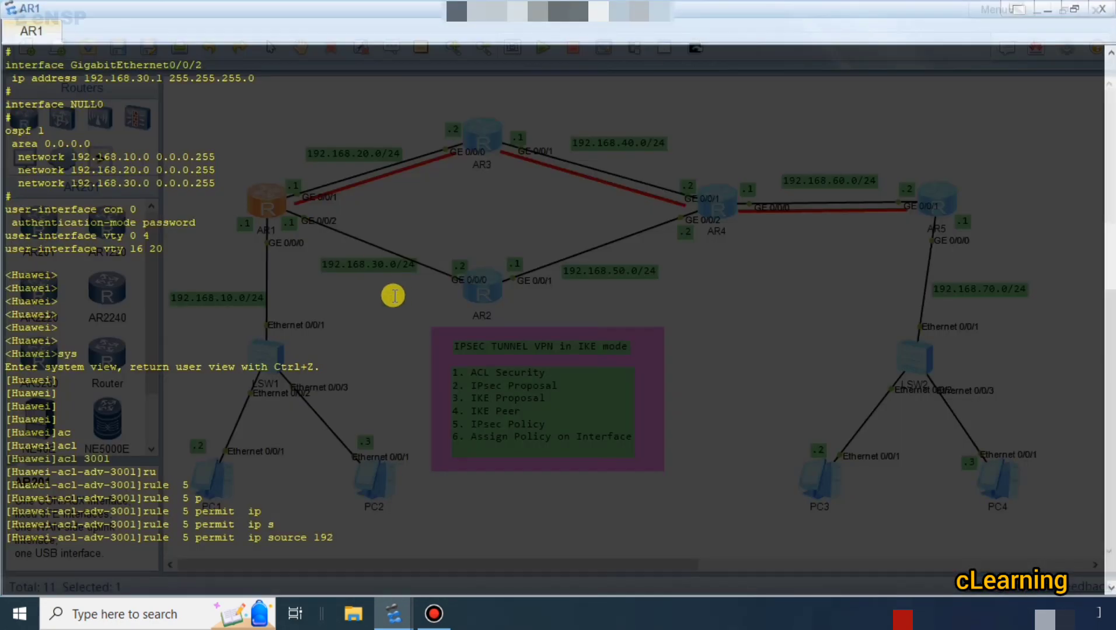
Complete the rule's source network as 192.169.10.0 with wildcard 0.0.0.255.
text(.169.10.0 .0)
key(BackSpace)
key(BackSpace)
text(0.0.0.255 des)
Add destination 192.168.70.0 with wildcard 0.0.0.255 to rule 5 and submit the rule.
key(Tab)
text(192.)
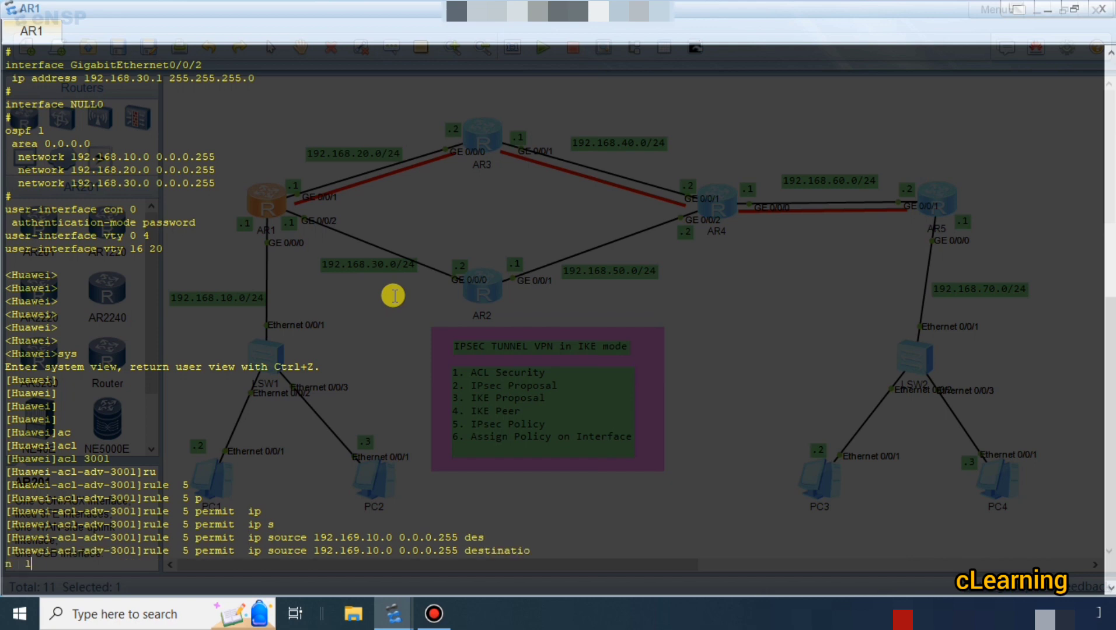
text(168.70.0 0.)
text(.0.2)
key(BackSpace)
key(BackSpace)
key(BackSpace)
key(BackSpace)
key(BackSpace)
text(0.255)
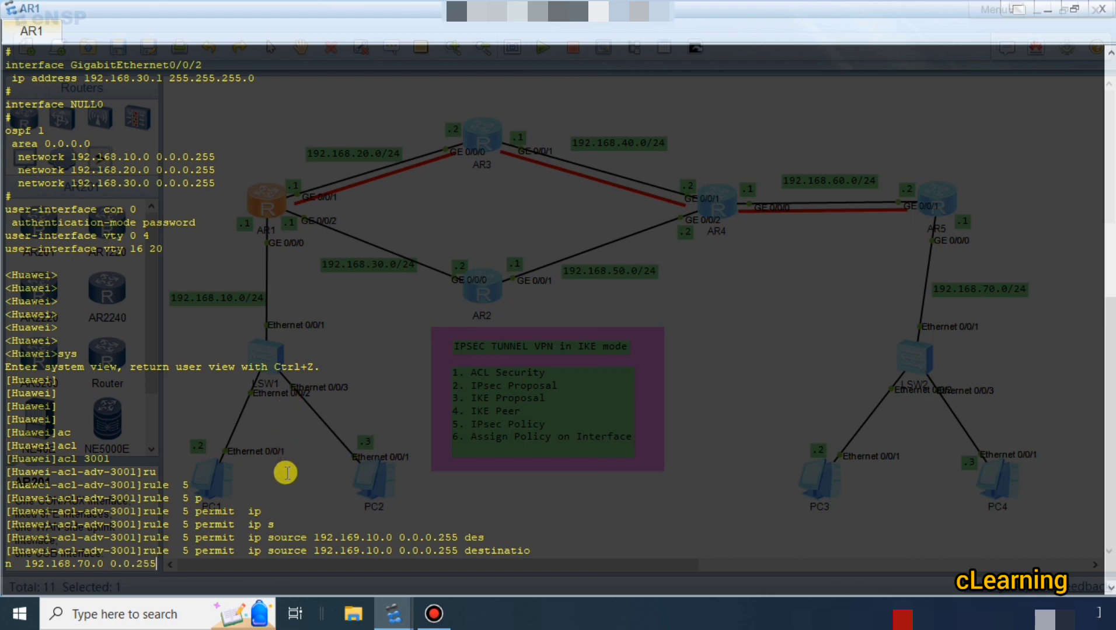
key(BackSpace)
key(BackSpace)
key(BackSpace)
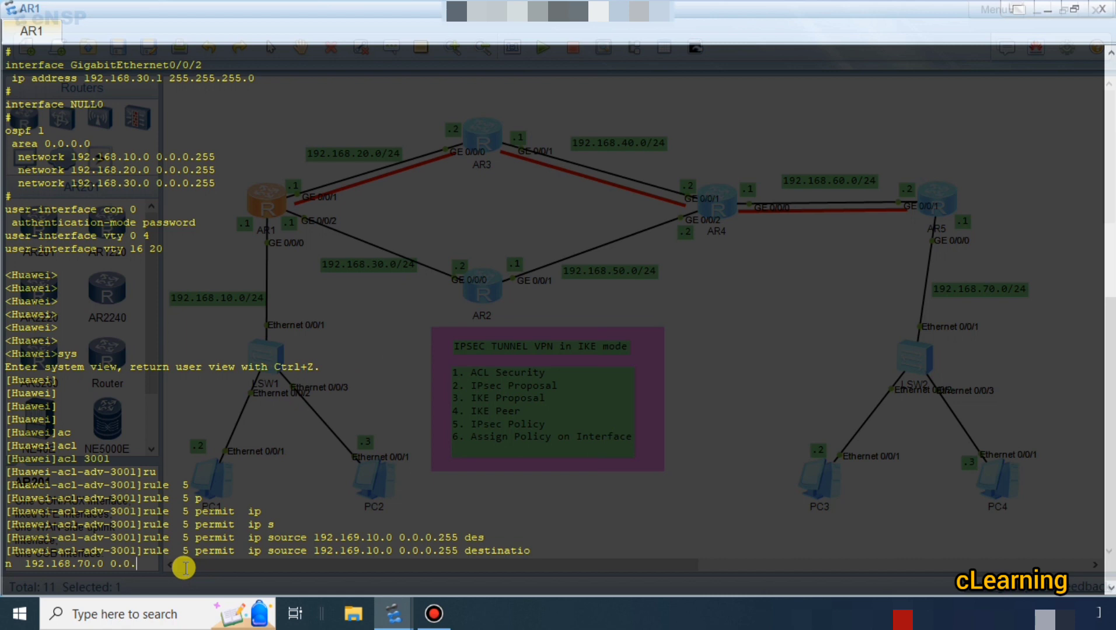
text(255)
key(Return)
Try to correct rule 5 by recalling its command, removing the wrong digit from the source's second octet and resubmitting it.
key(Up)
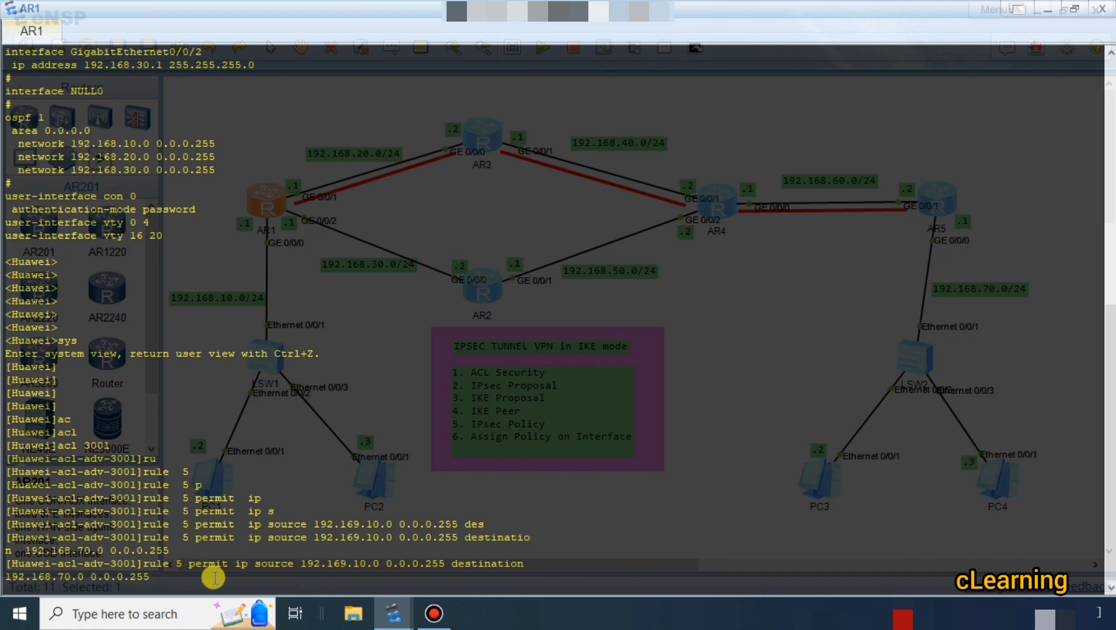
key(Left)
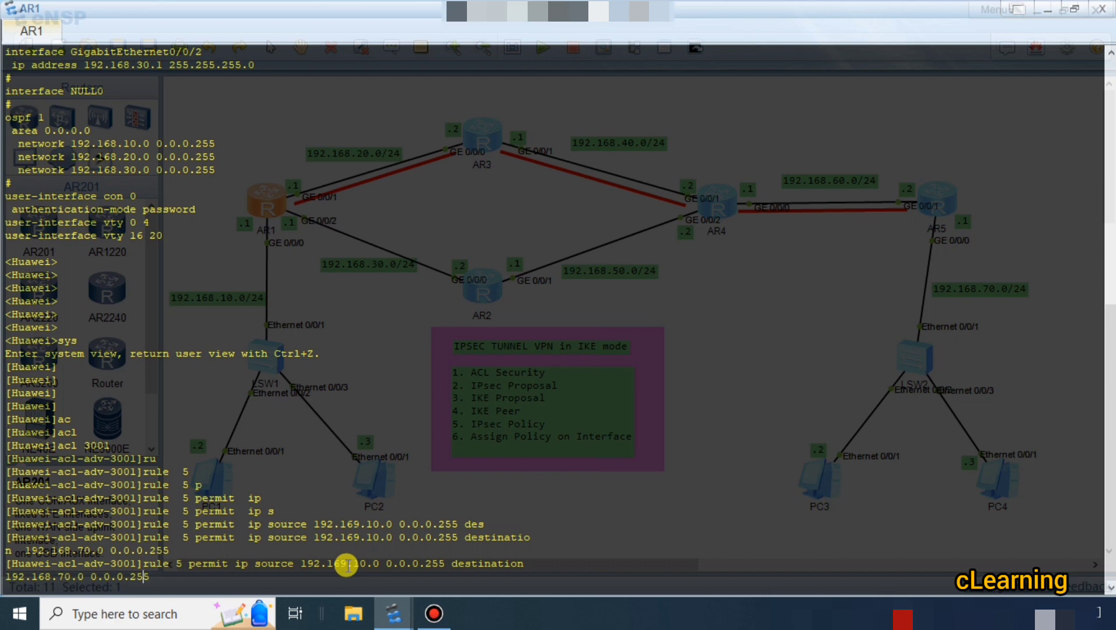
key(Left)
key(Left)
key(Left)
key(Left)
key(Left)
key(Left)
key(Left)
key(Left)
key(Left)
key(Left)
key(Left)
key(Left)
key(Left)
key(Left)
key(Left)
key(Left)
key(Left)
key(Left)
key(Left)
key(Left)
key(Left)
key(Left)
key(Left)
key(Left)
key(Left)
key(Left)
key(Left)
key(Left)
key(Left)
key(BackSpace)
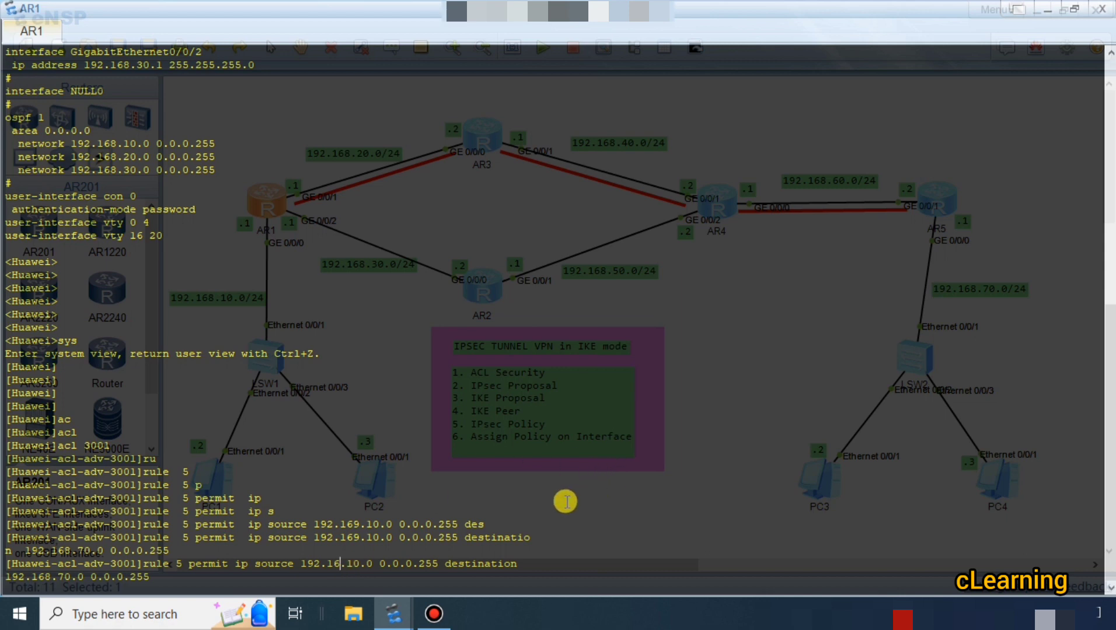
key(Return)
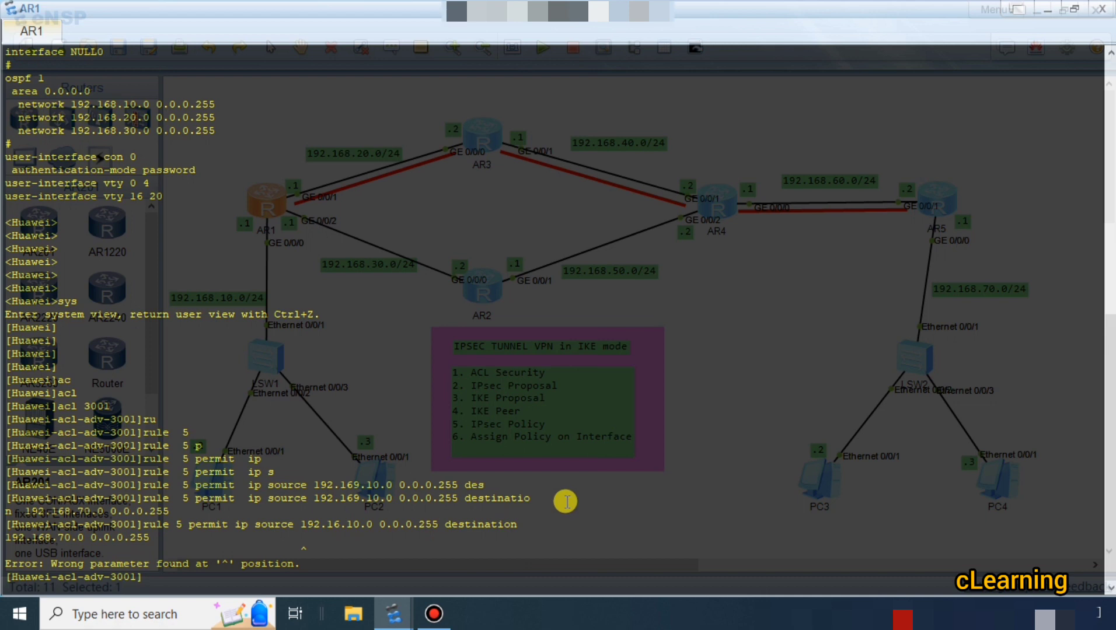
text(ip)
key(BackSpace)
key(BackSpace)
text(ru)
key(Tab)
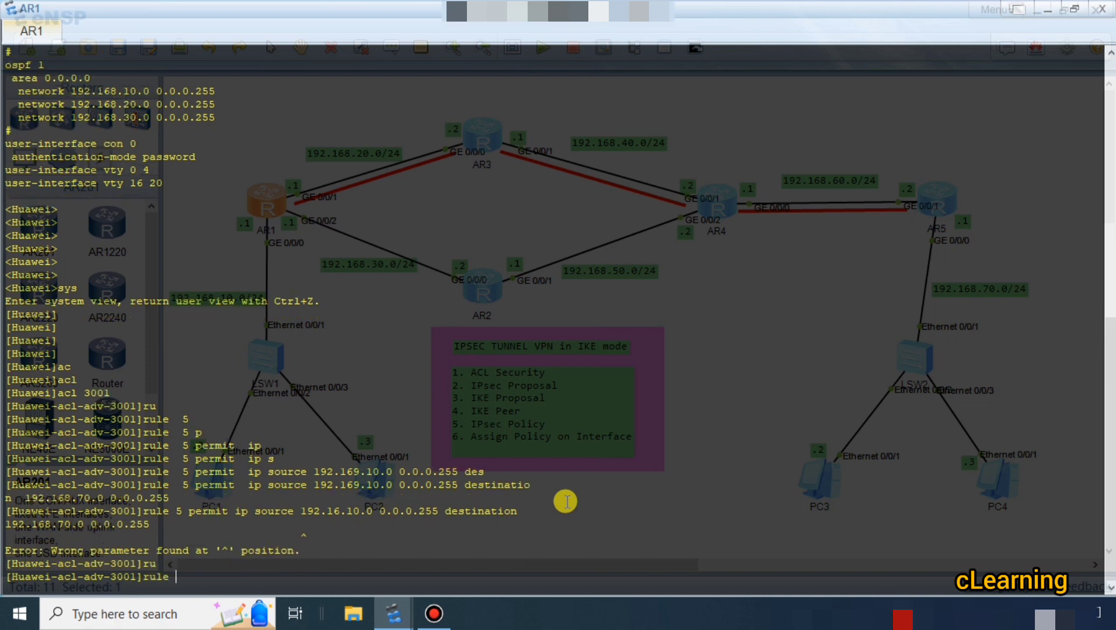
text(5)
key(Tab)
text(p)
key(Tab)
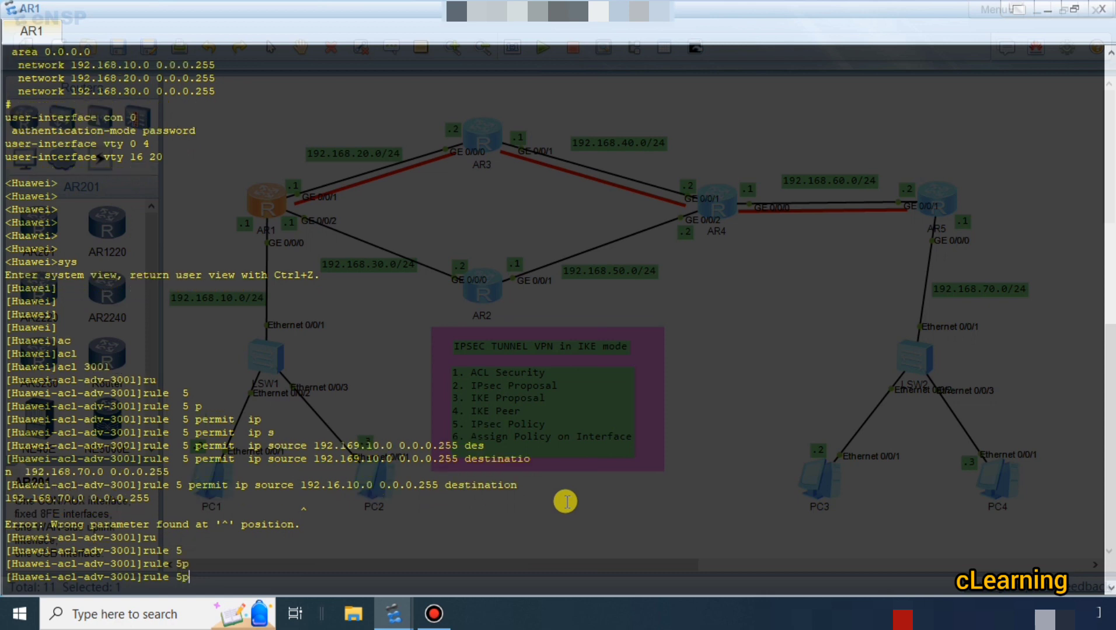
key(BackSpace)
text(pr)
key(Tab)
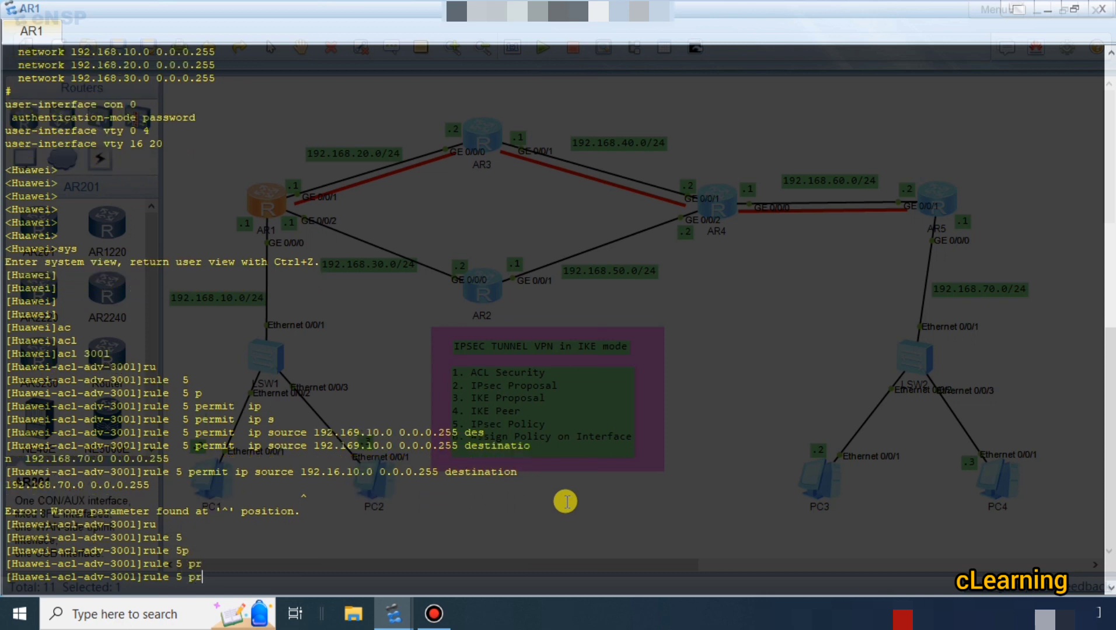
key(BackSpace)
key(BackSpace)
key(BackSpace)
key(BackSpace)
key(BackSpace)
key(BackSpace)
key(BackSpace)
key(BackSpace)
key(BackSpace)
Delete rule 5 from ACL 3001 on AR1.
text(und)
key(Tab)
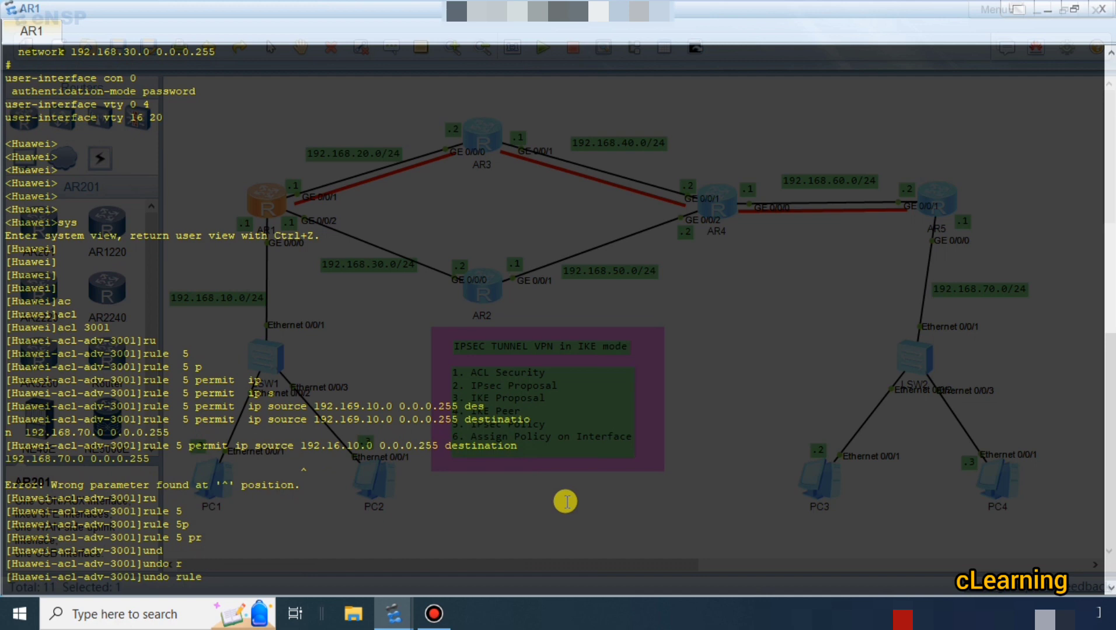
text(5)
key(Return)
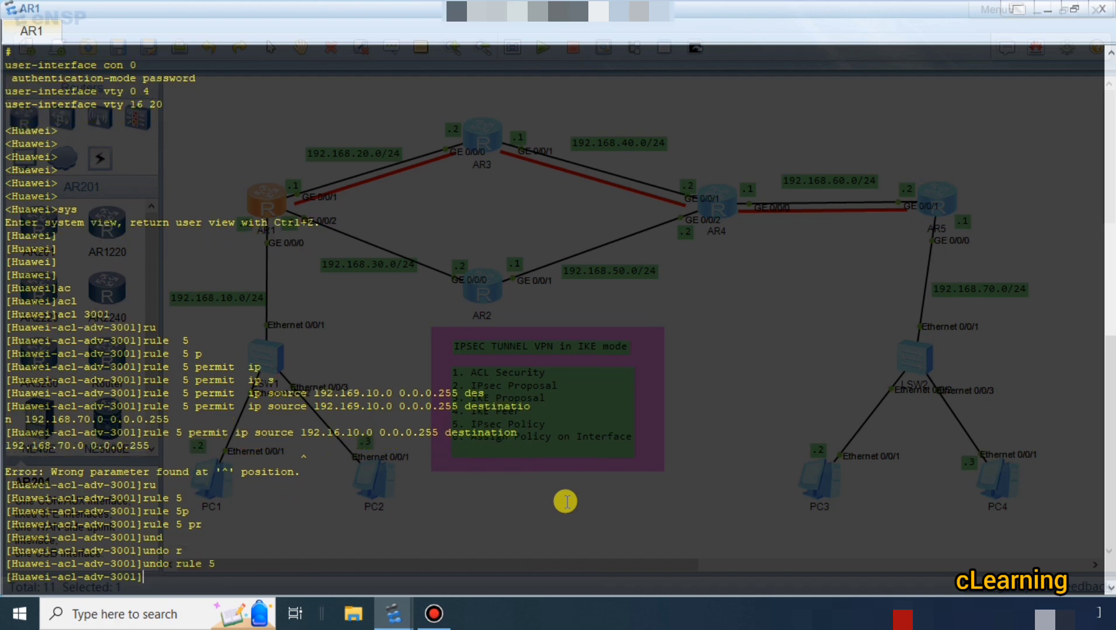
Begin a new rule 5 in AR1's ACL 3001 as a permit rule for IP traffic, up to the source keyword.
text(ru)
key(Tab)
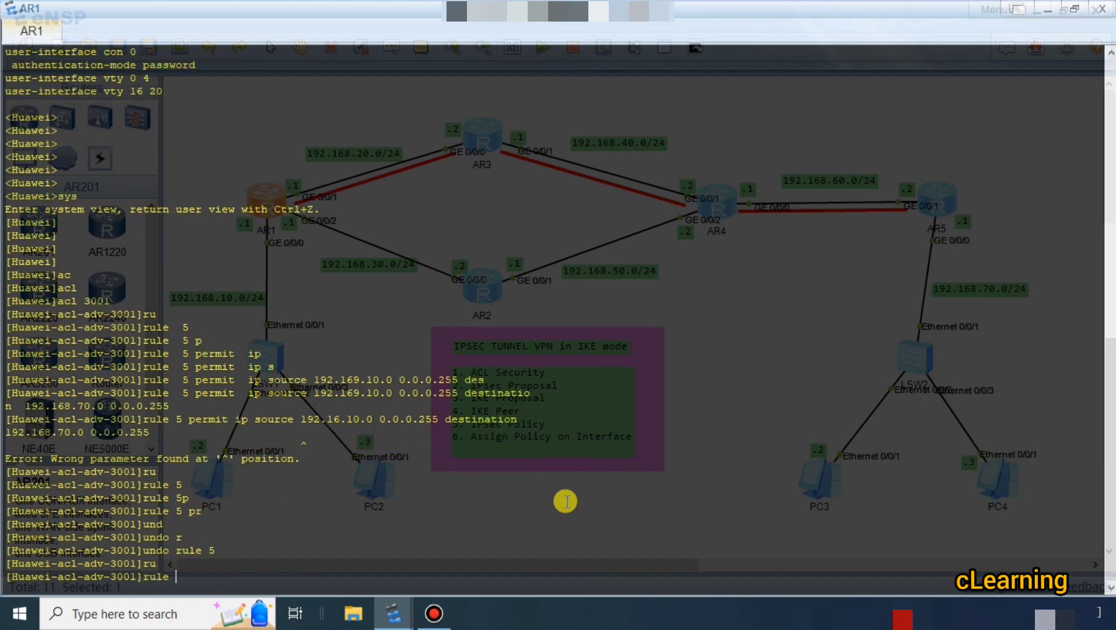
text(5 pr)
key(Tab)
key(BackSpace)
text(e)
key(Tab)
text(sou)
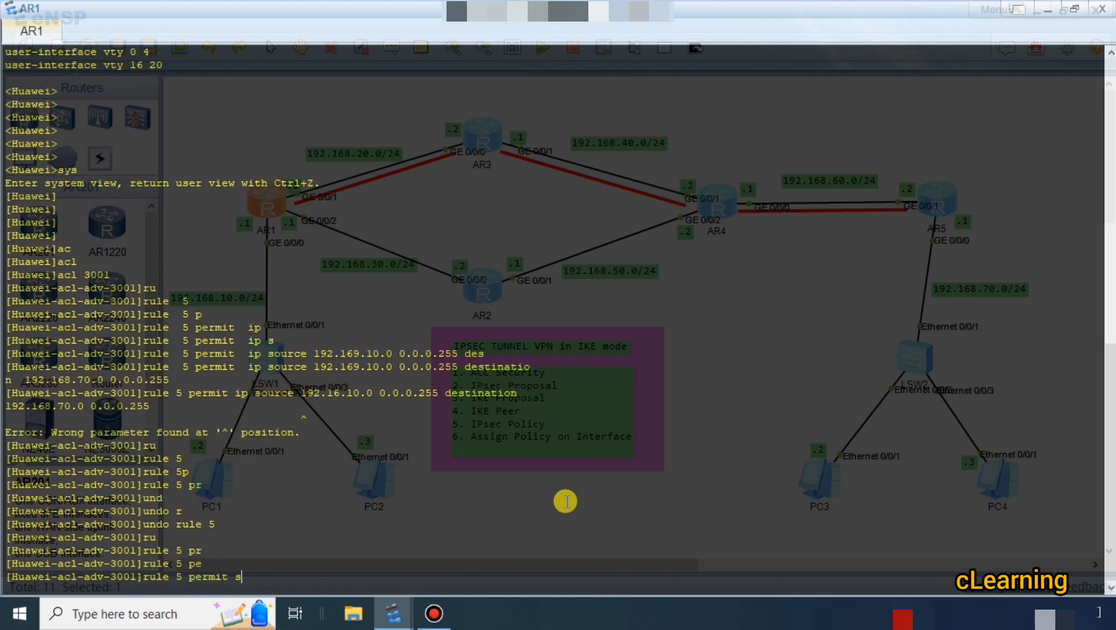
key(Tab)
key(BackSpace)
key(BackSpace)
key(BackSpace)
text(ip sou)
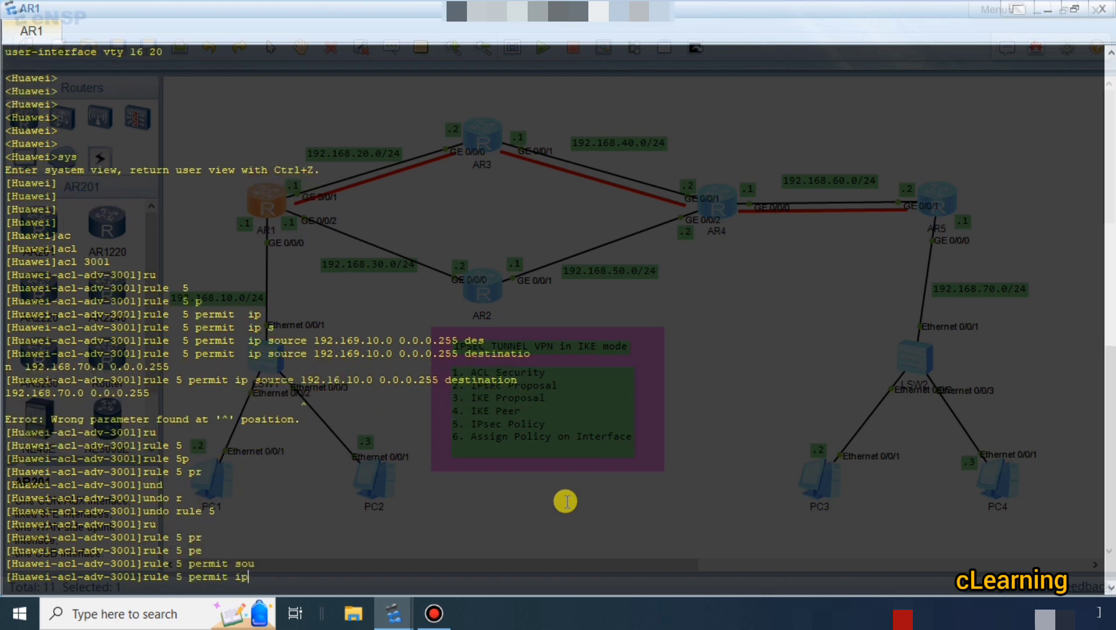
key(Tab)
Enter 192.168.10.0 with wildcard 0.0.0.255 as the source network of AR1's rule 5.
text(1)
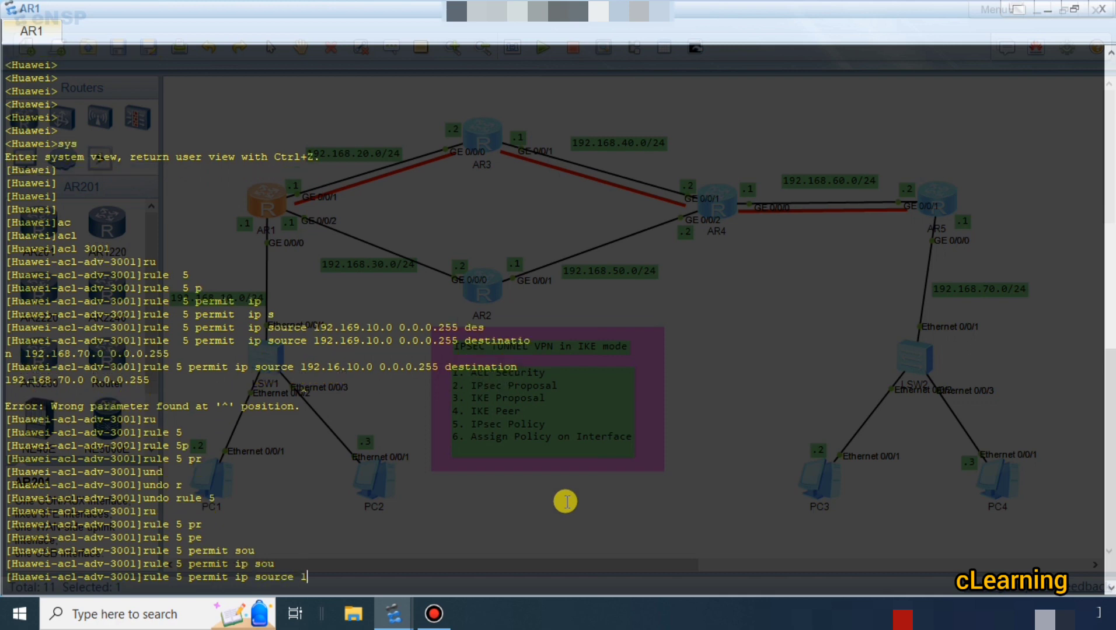
text(92.168.10.0 0.0.0.255 des)
Add destination 192.168.70.0 with wildcard 0.0.0.255 to AR1's rule 5 and submit the rule.
key(Tab)
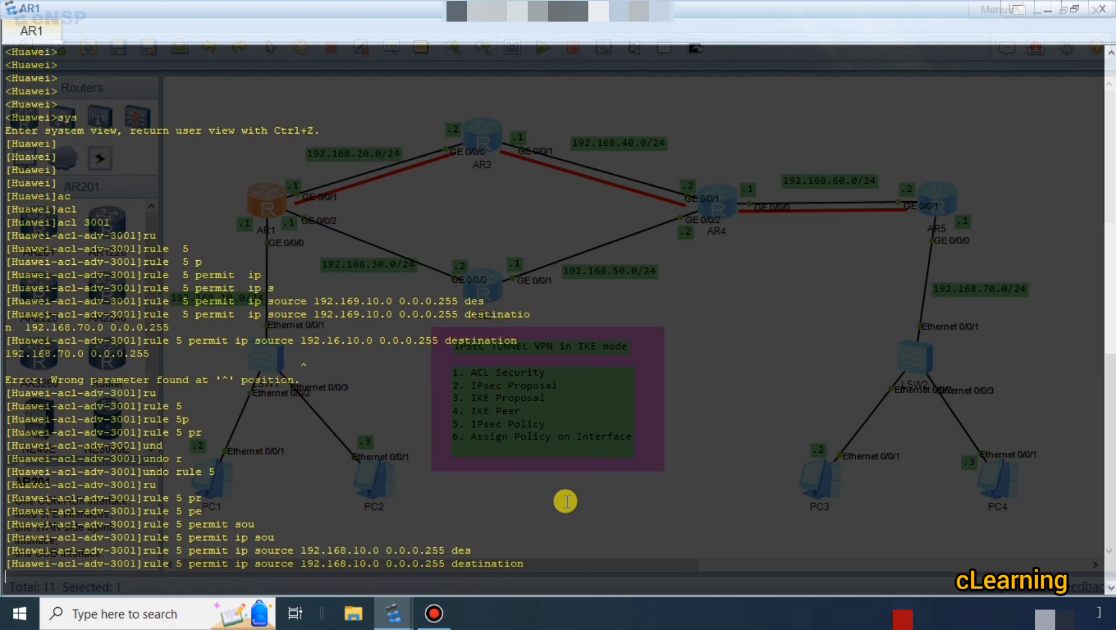
text(192.168.70.0 0.0.0.255)
key(Return)
key(Return)
key(Return)
key(Return)
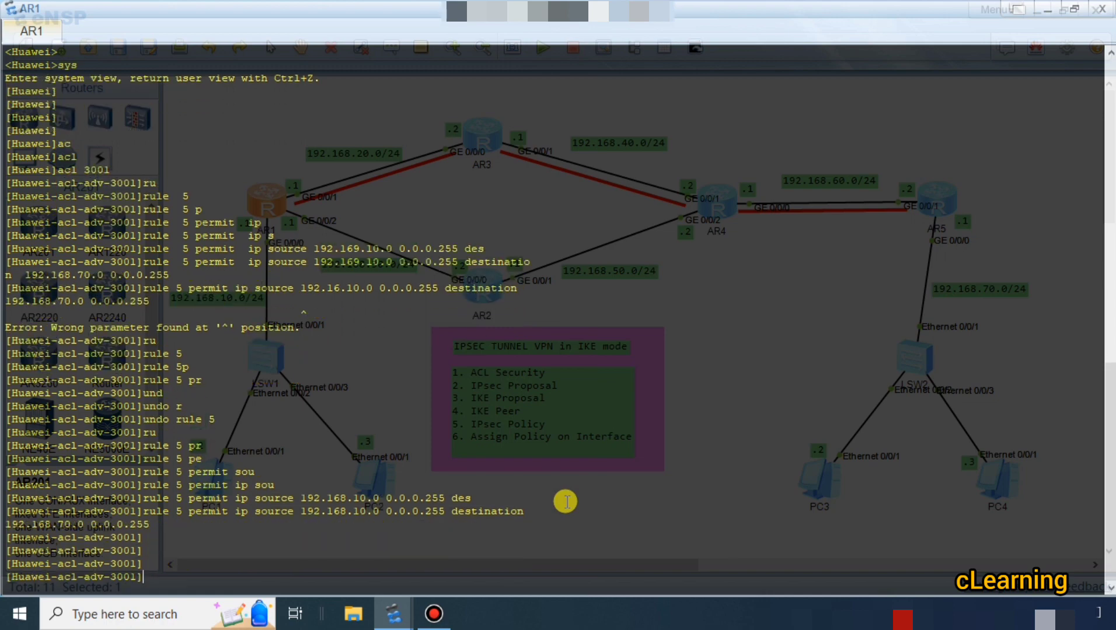
Return from ACL 3001 to AR1's system view.
key(Return)
key(Return)
text(q)
key(Return)
key(Return)
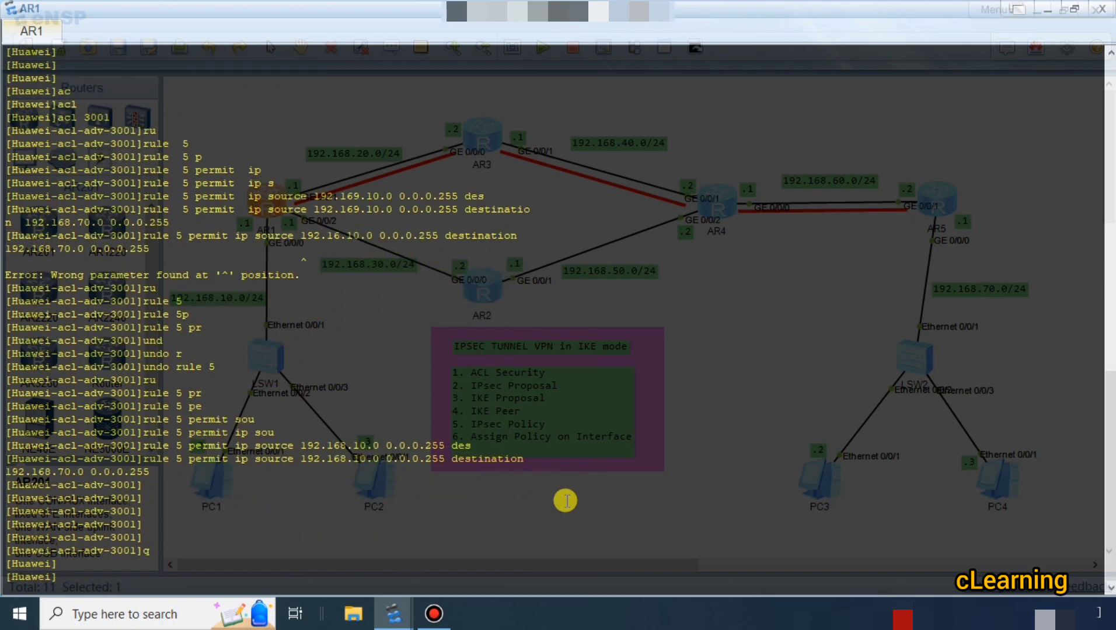
Open AR5's console from the topology and enter its system view.
click(1047, 10)
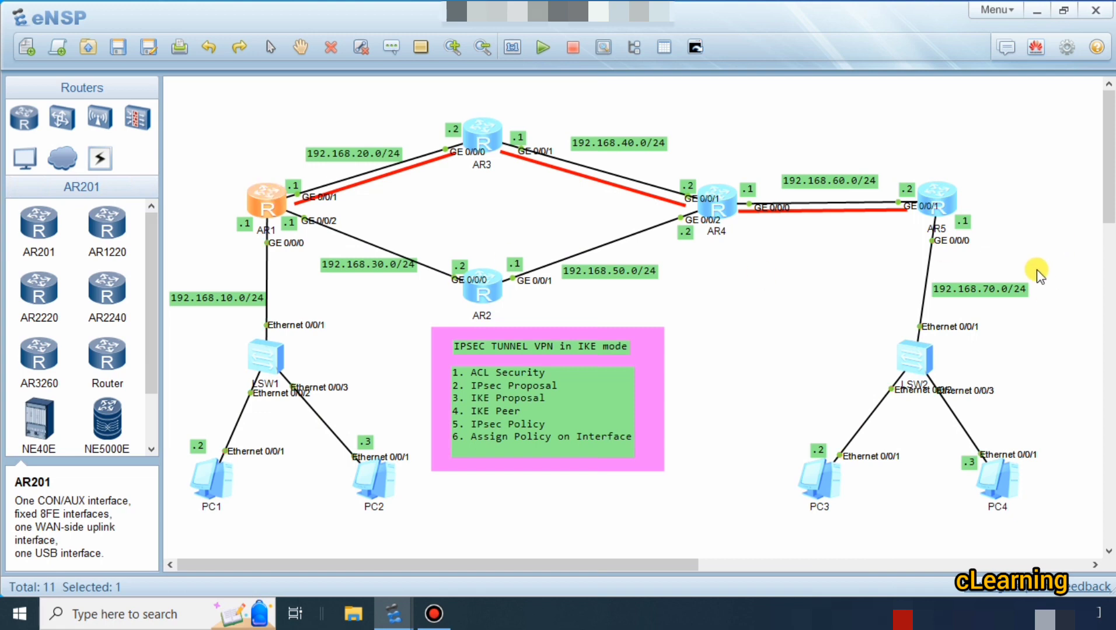
double_click(942, 195)
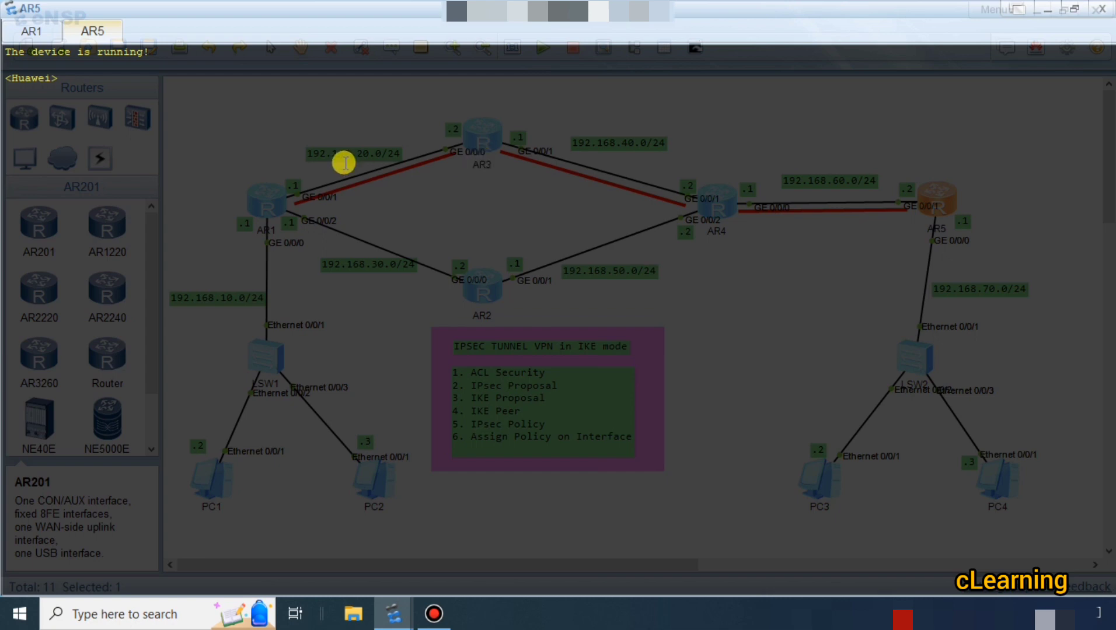
key(Return)
key(Return)
key(Return)
key(Return)
text(sys)
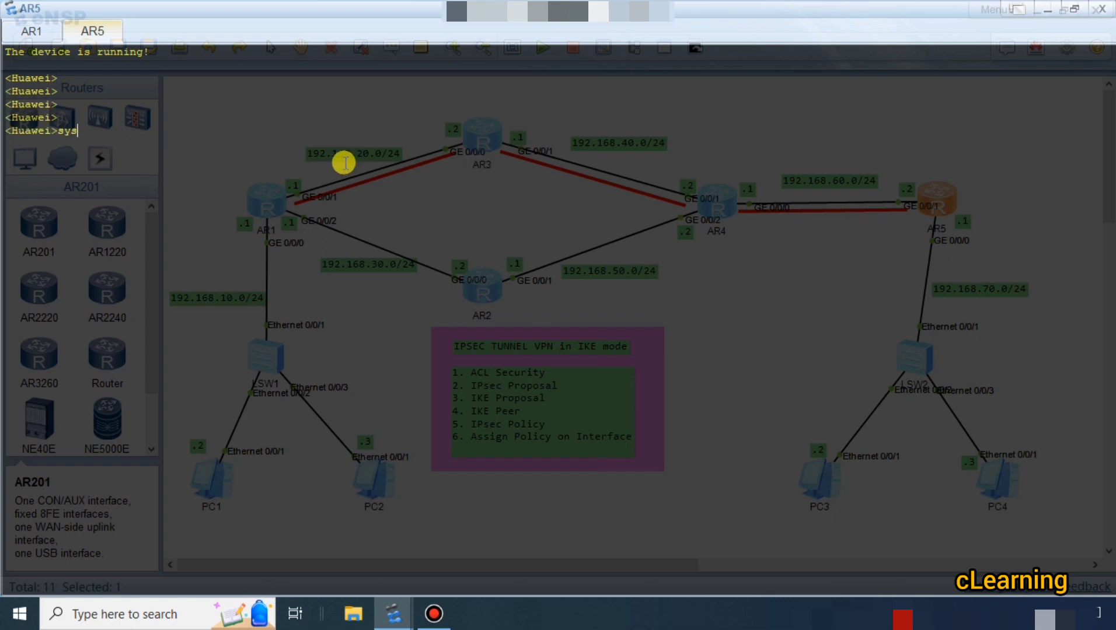
key(Return)
key(Return)
Create advanced ACL 3001 on AR5.
text(acl)
key(Tab)
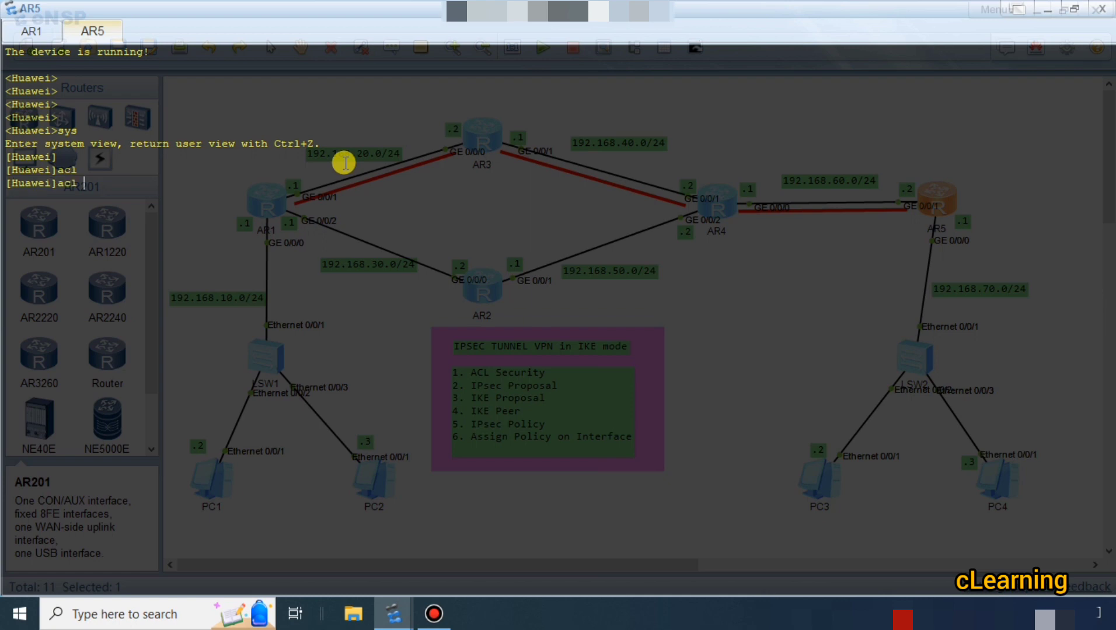
text(3001)
key(Return)
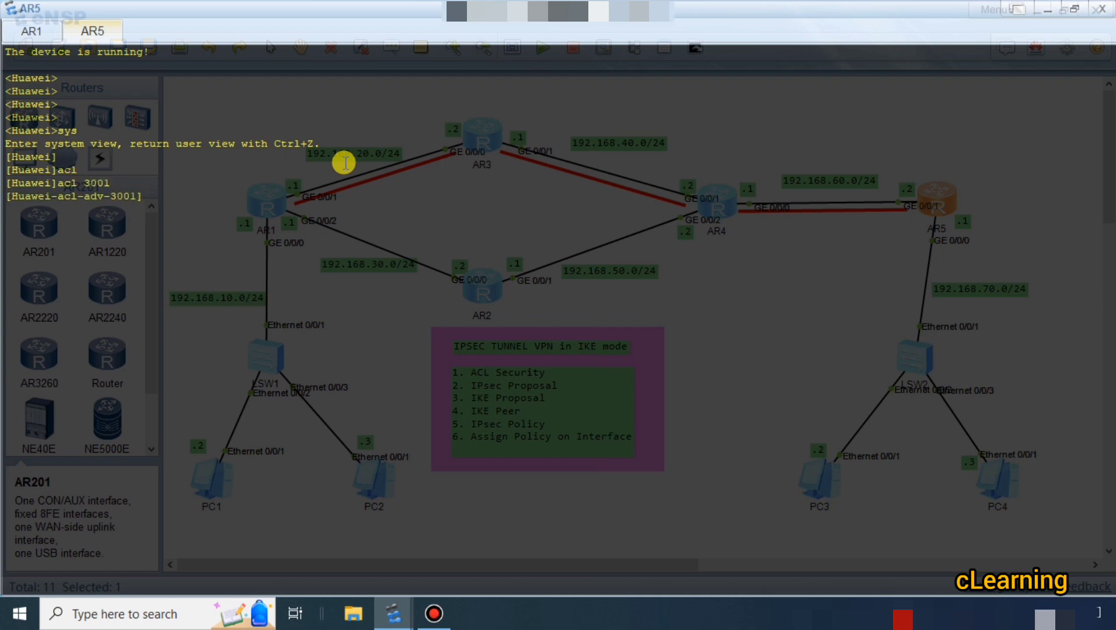
Begin rule 5 in AR5's ACL 3001 as a permit rule for IP traffic, up to the source keyword.
text(ru)
key(Tab)
text(5)
key(Tab)
text(p)
key(Tab)
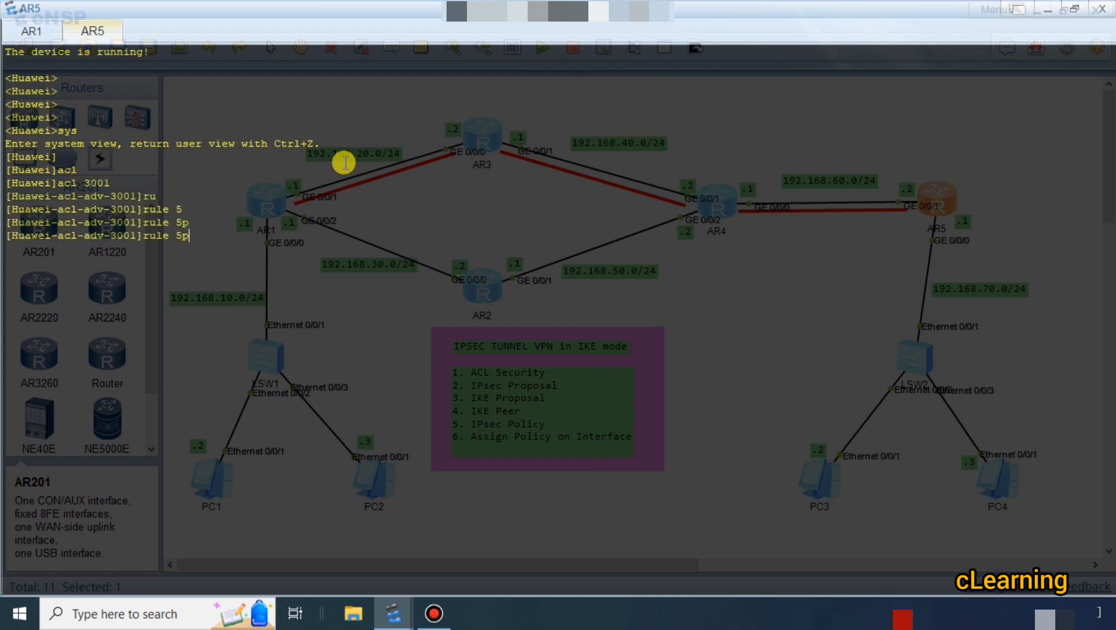
key(BackSpace)
text(p)
key(Tab)
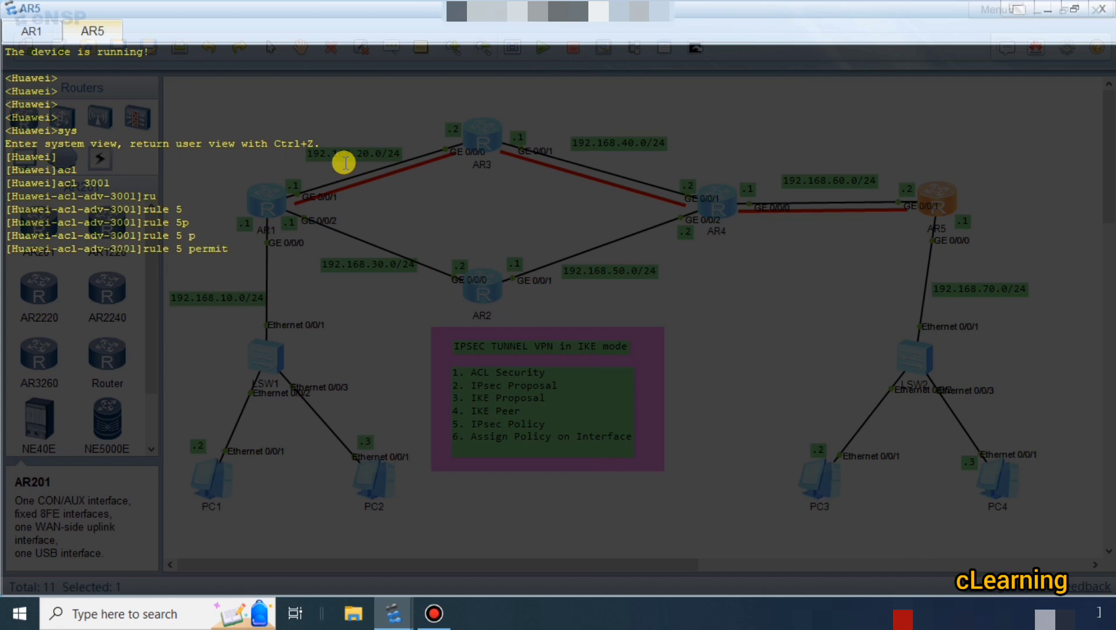
text(s)
key(BackSpace)
text(ip sou)
key(Tab)
Check the LAN addresses in the topology and enter 192.168.70.0 with wildcard 0.0.0.255 as the source of AR5's rule 5.
text(192)
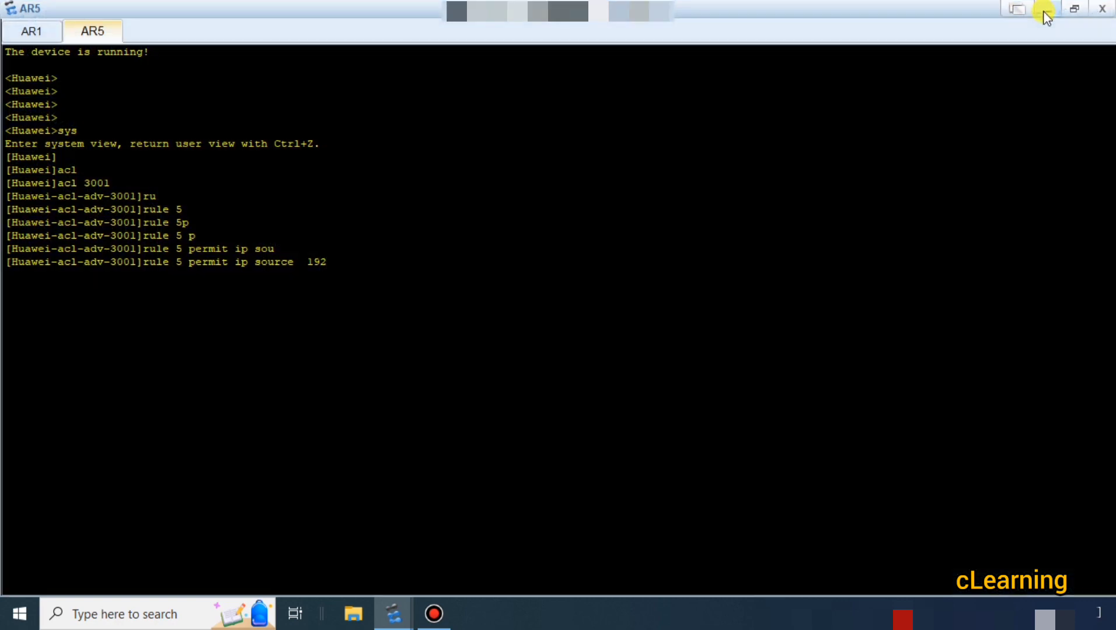
click(1042, 10)
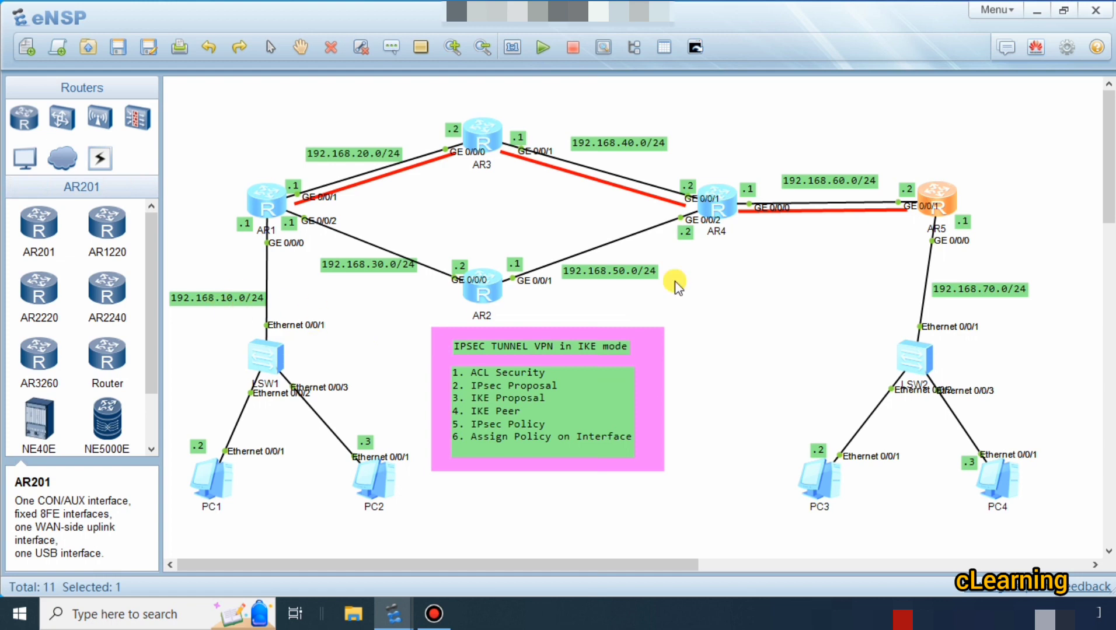
double_click(933, 196)
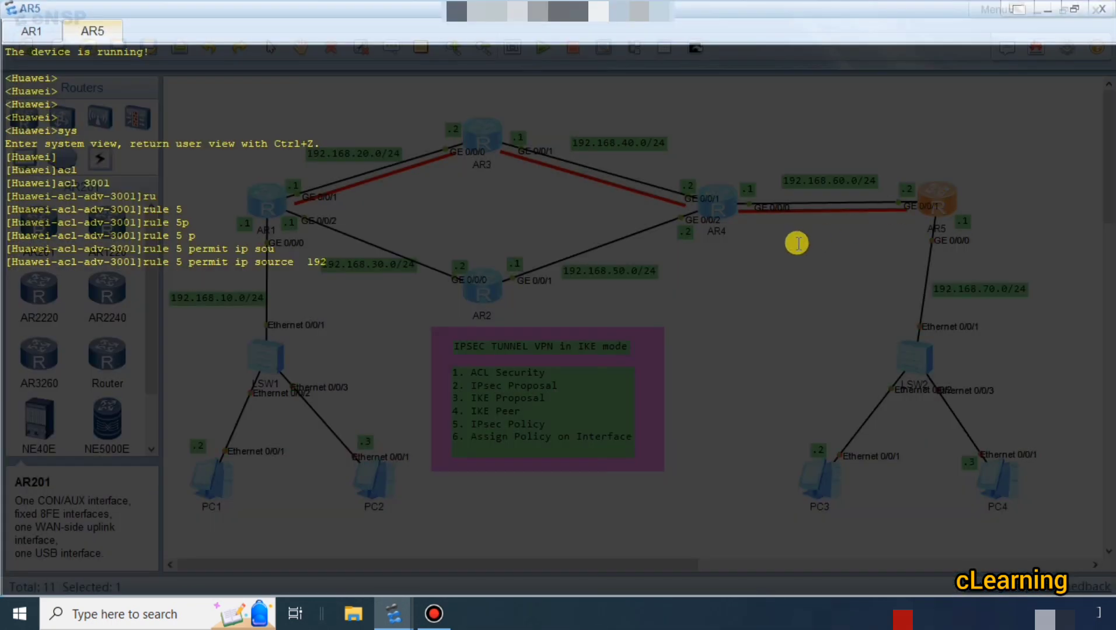
text(192.168.70.0 0.0.0.255 des)
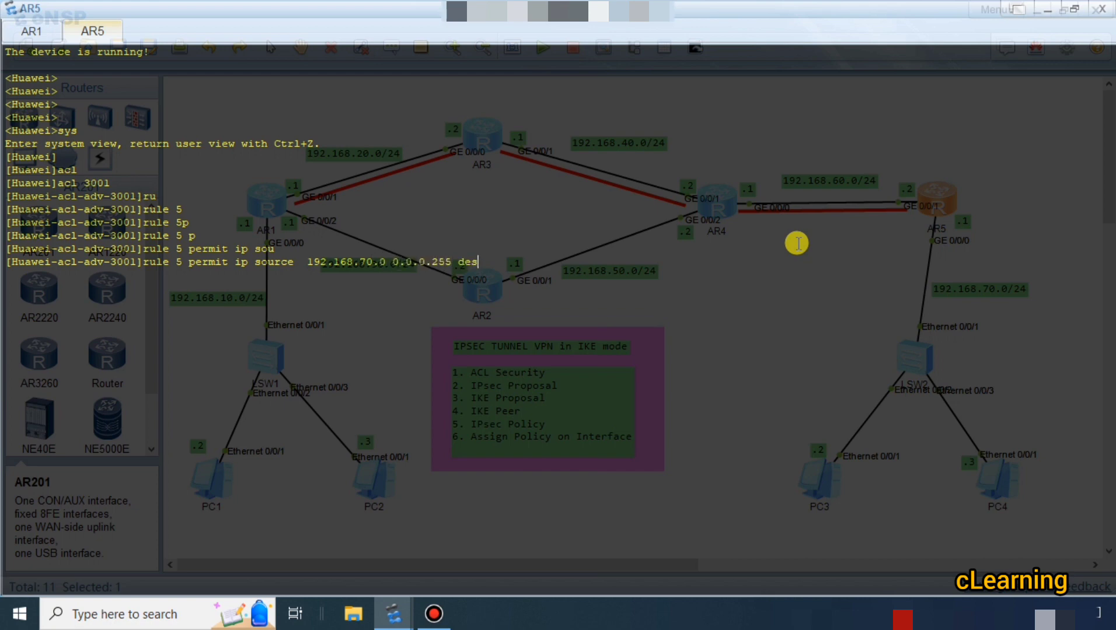
Add destination 192.168.10.0 with wildcard 0.0.0.255 to AR5's rule 5 and submit the rule.
key(Tab)
text(192.168.10.)
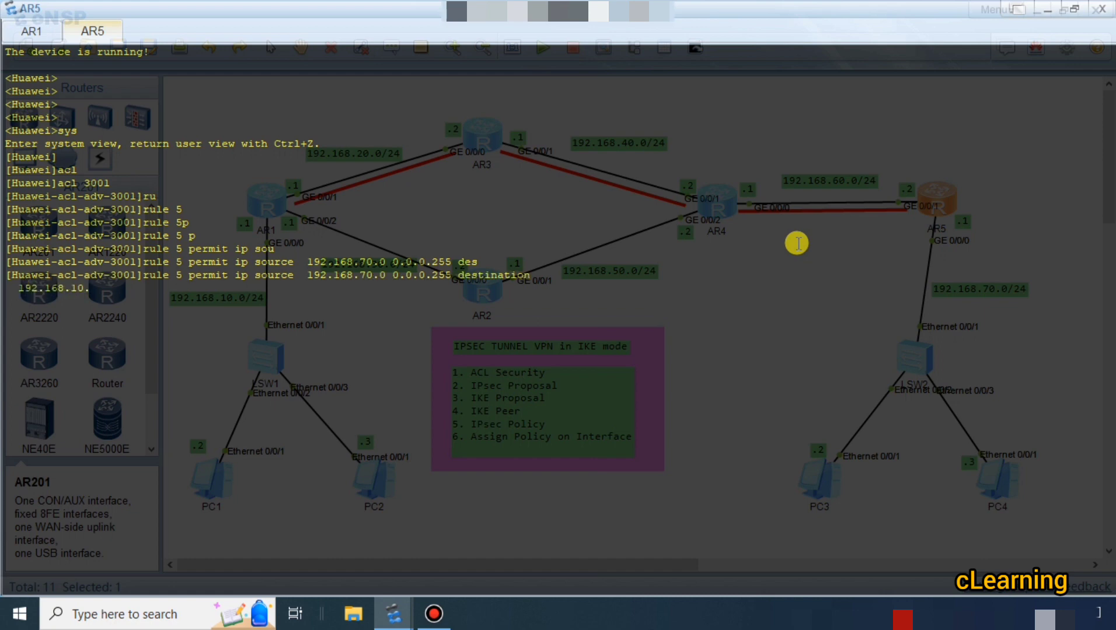
text(0 0.0.0.255)
key(Return)
key(Return)
key(Return)
key(Return)
key(Return)
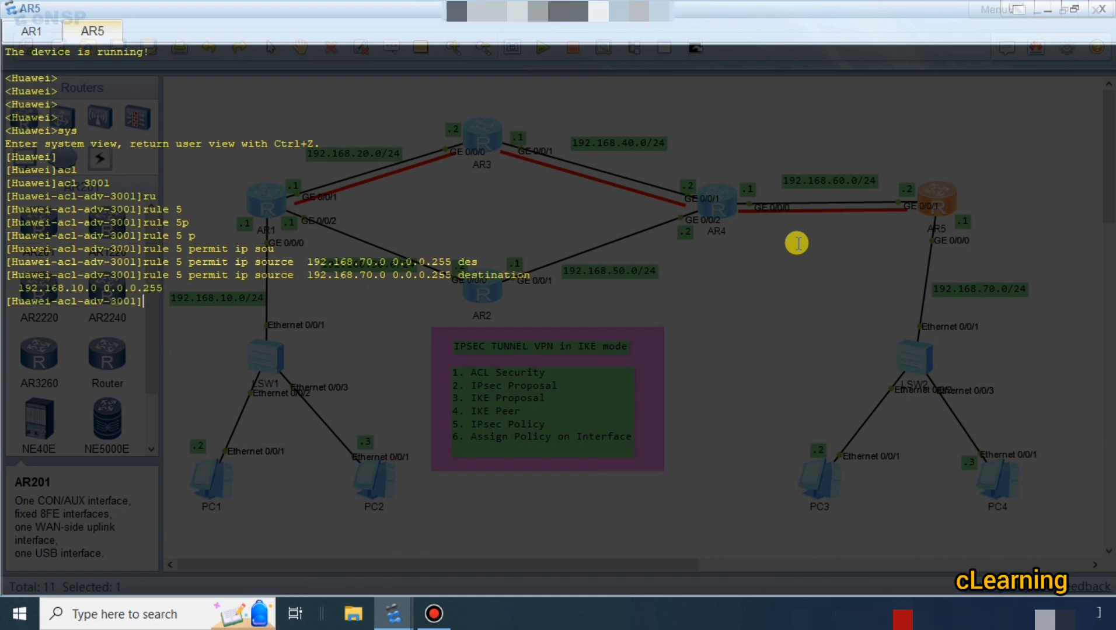
Return from ACL 3001 to AR5's system view.
text(q)
key(Return)
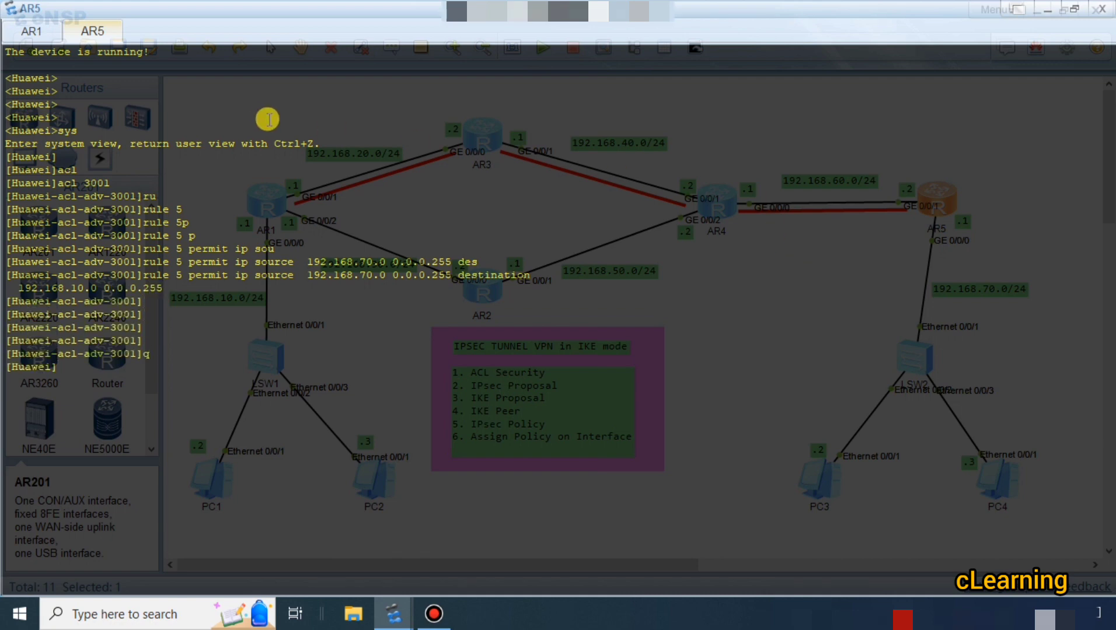
Switch back to AR1's console and show it in a smaller window over the topology, with both routers' consoles grouped together.
click(33, 32)
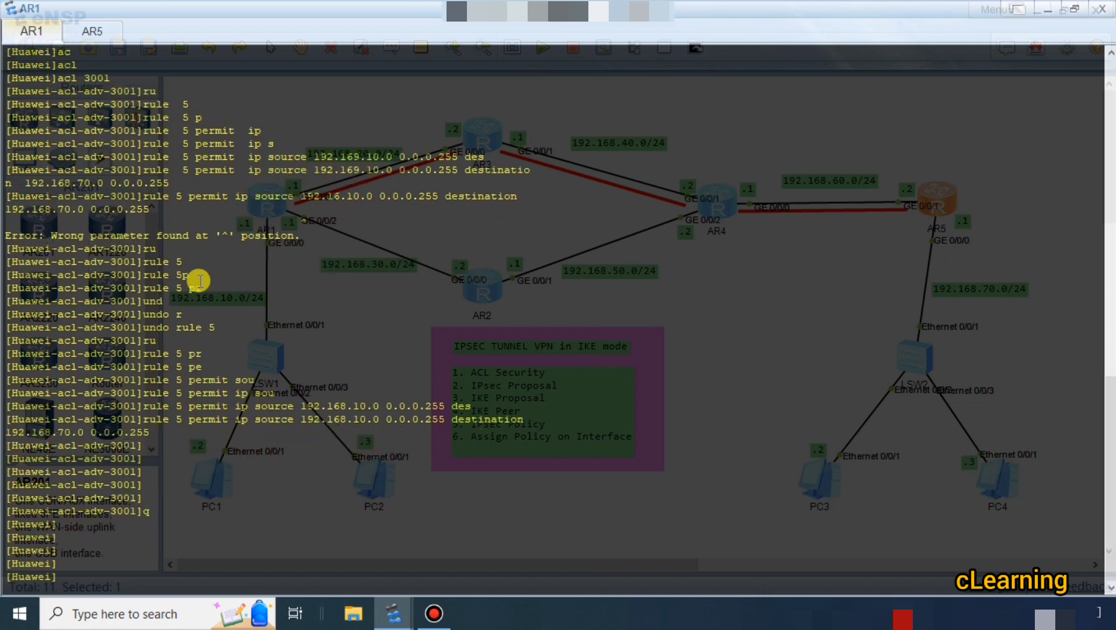
click(1044, 10)
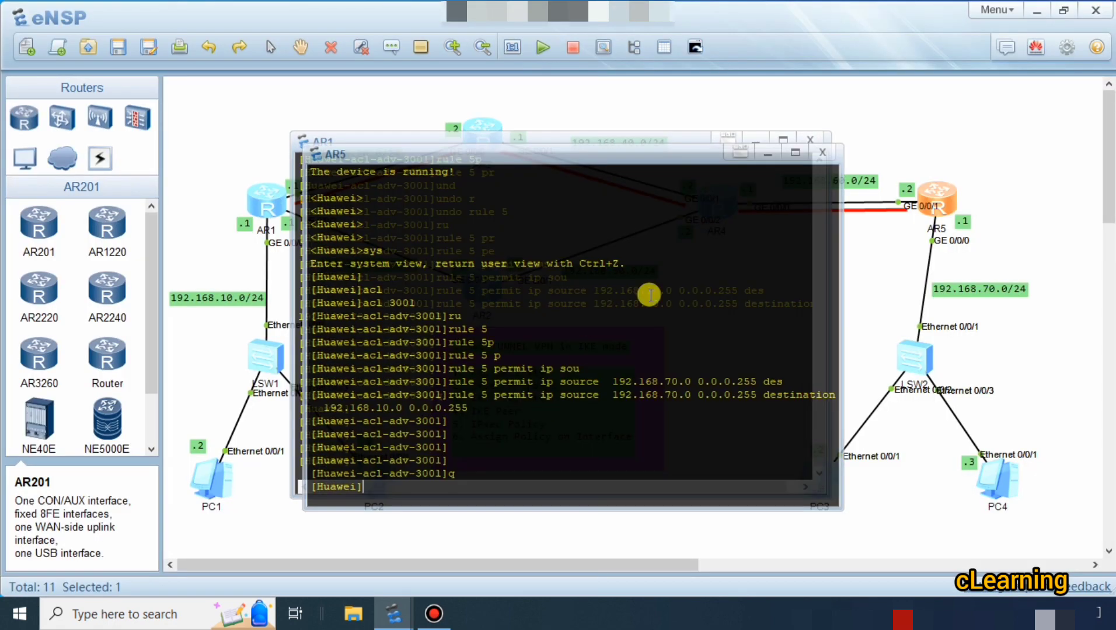
click(734, 153)
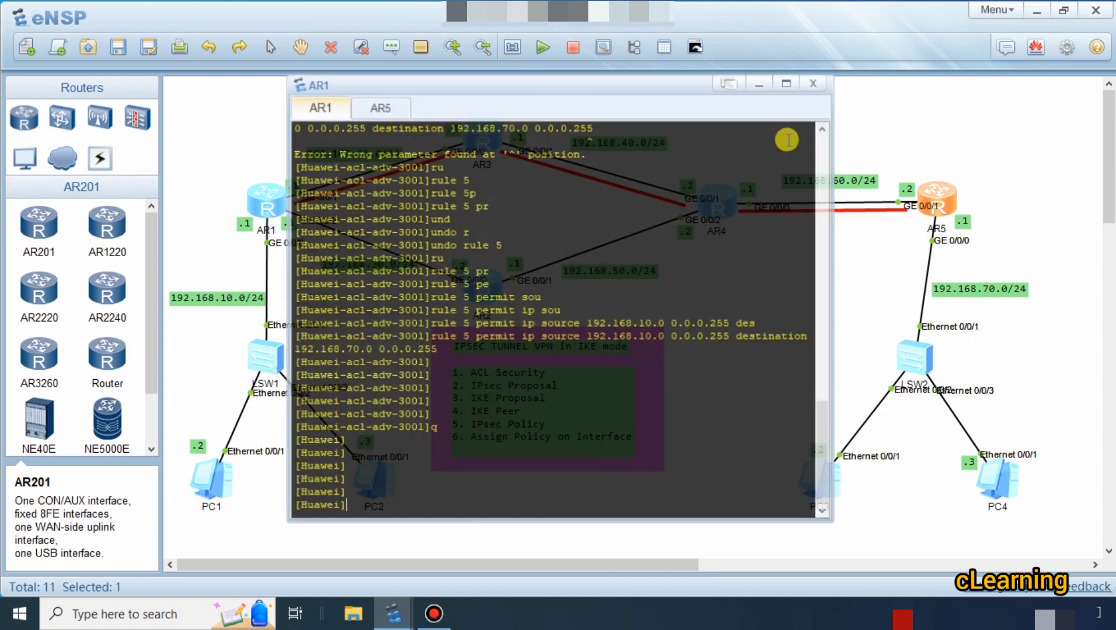
click(765, 92)
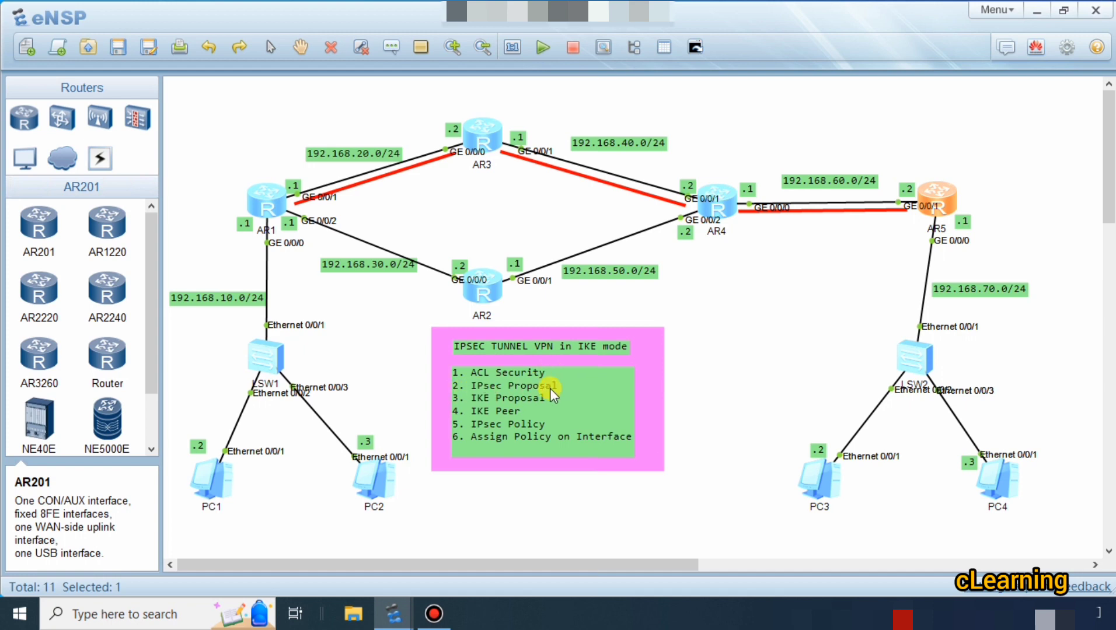
double_click(277, 229)
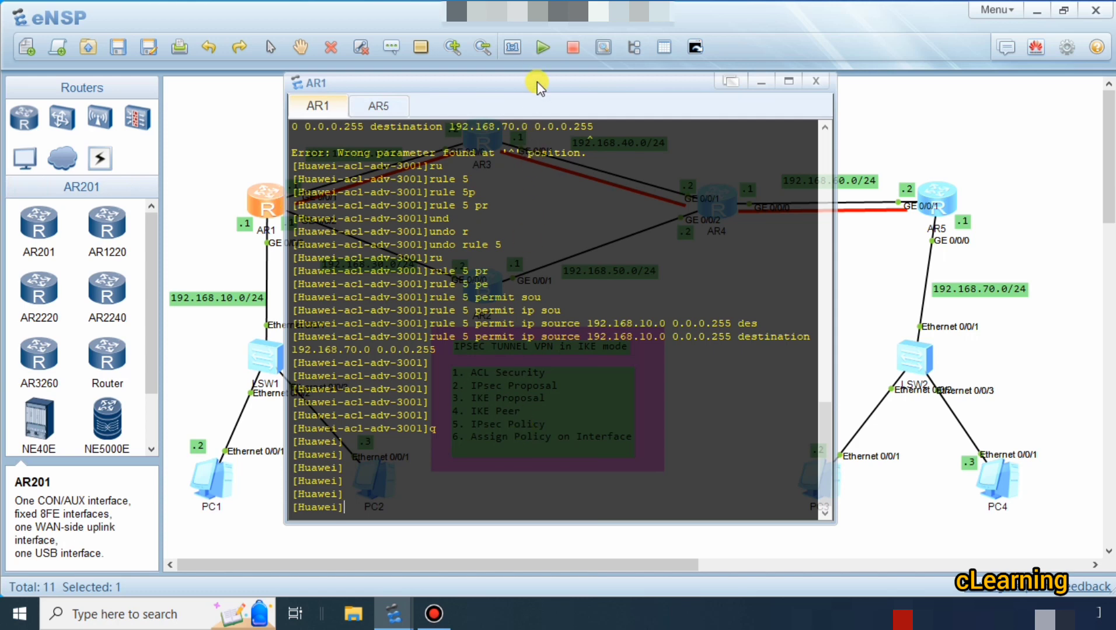
Maximize AR1's console and create the IPsec proposal p1, entering its view.
double_click(537, 85)
text(ip)
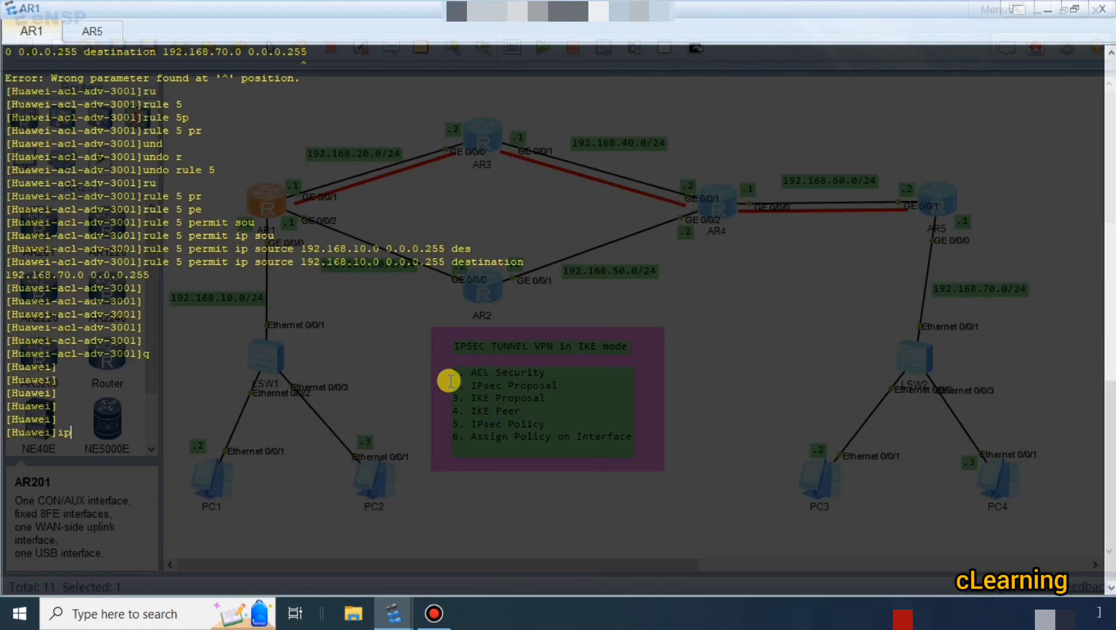
text(se)
key(Tab)
text(pr)
key(Tab)
key(Tab)
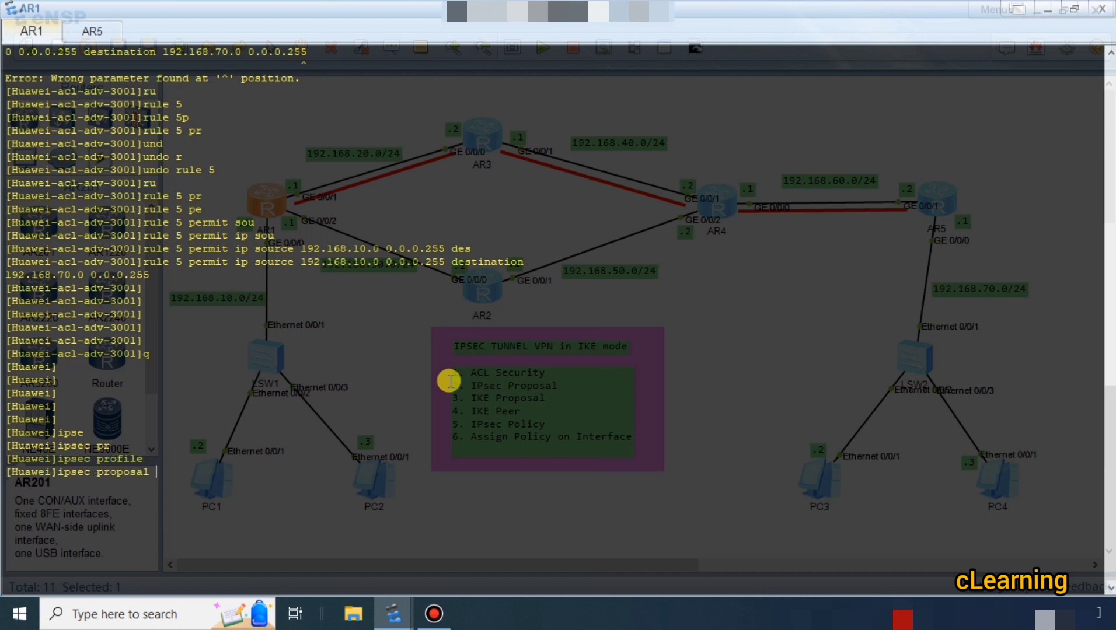
text(?)
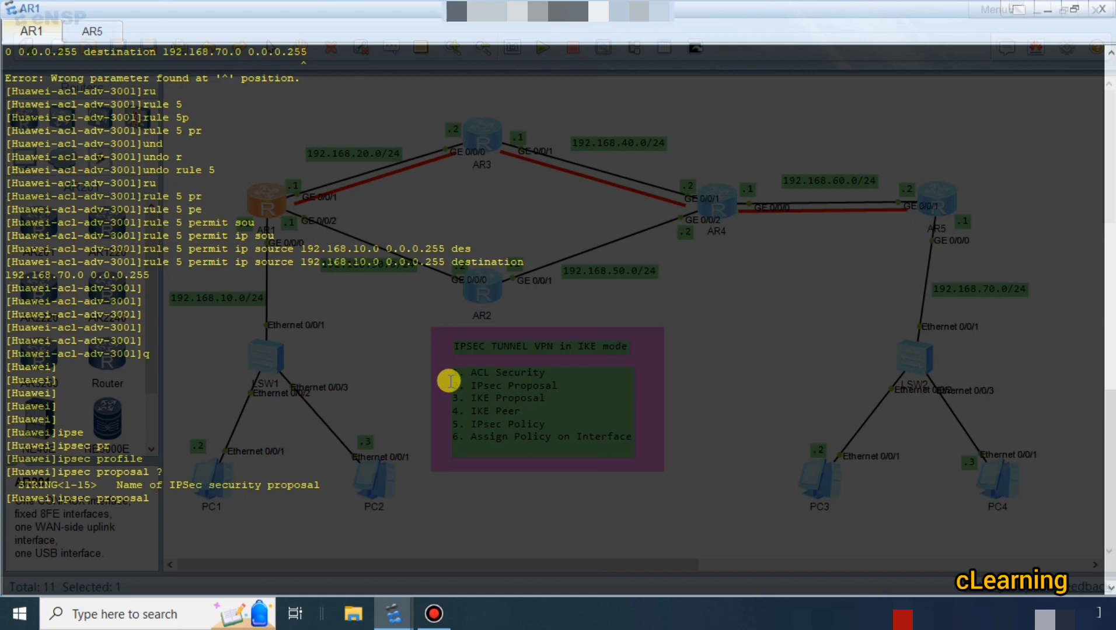
text(p1)
key(Tab)
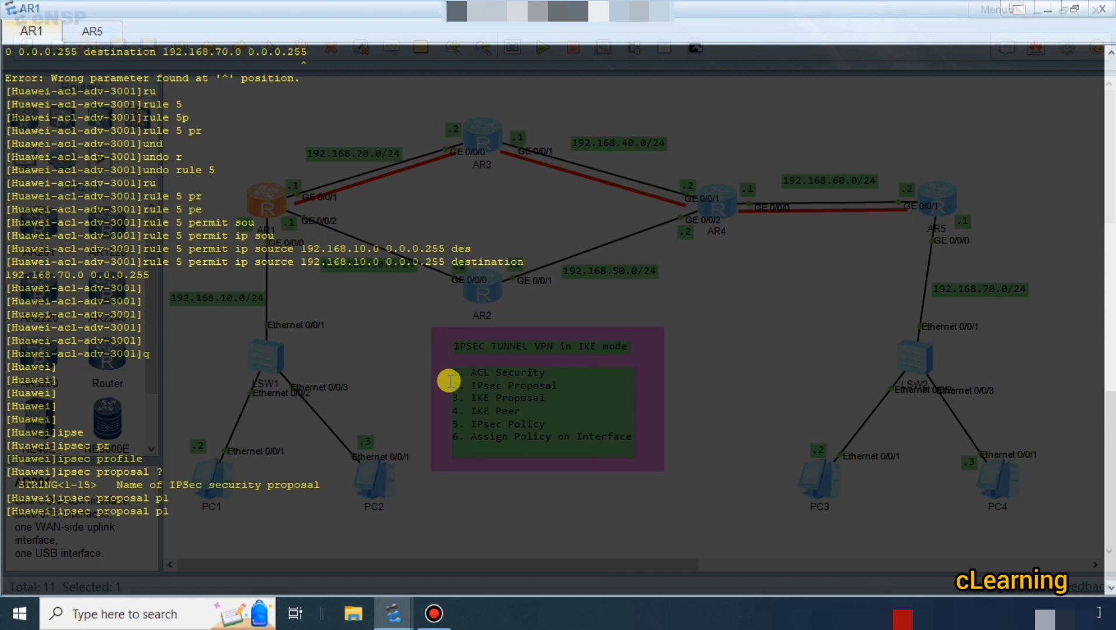
key(Return)
key(Return)
key(Return)
key(Return)
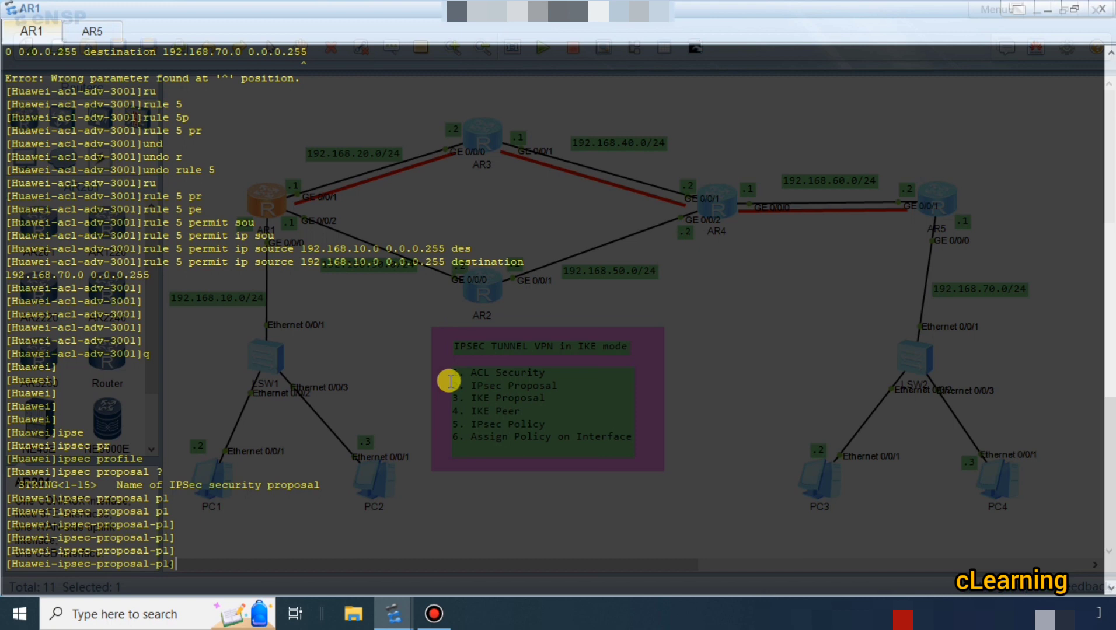
Check which encapsulation modes are available for IPsec proposal p1 on AR1.
text(en)
key(Tab)
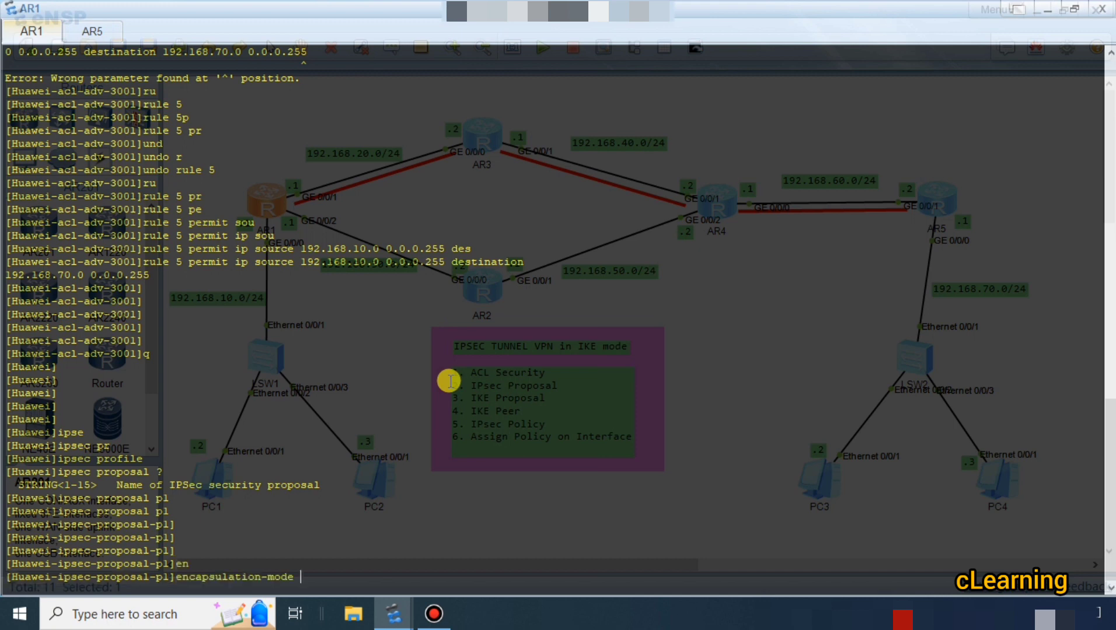
key(Tab)
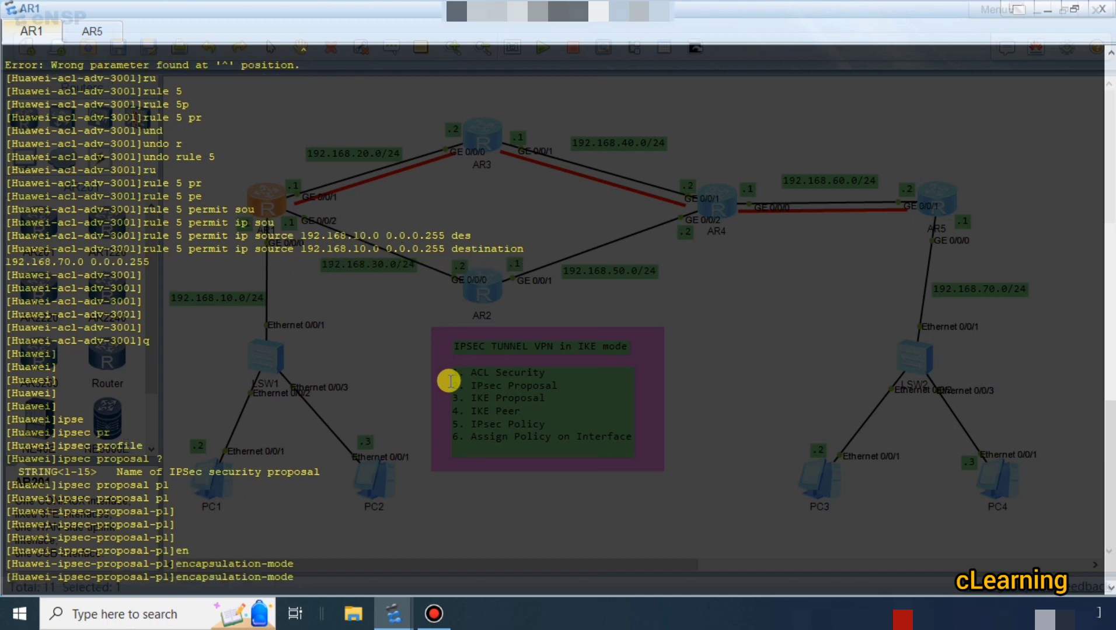
text(?)
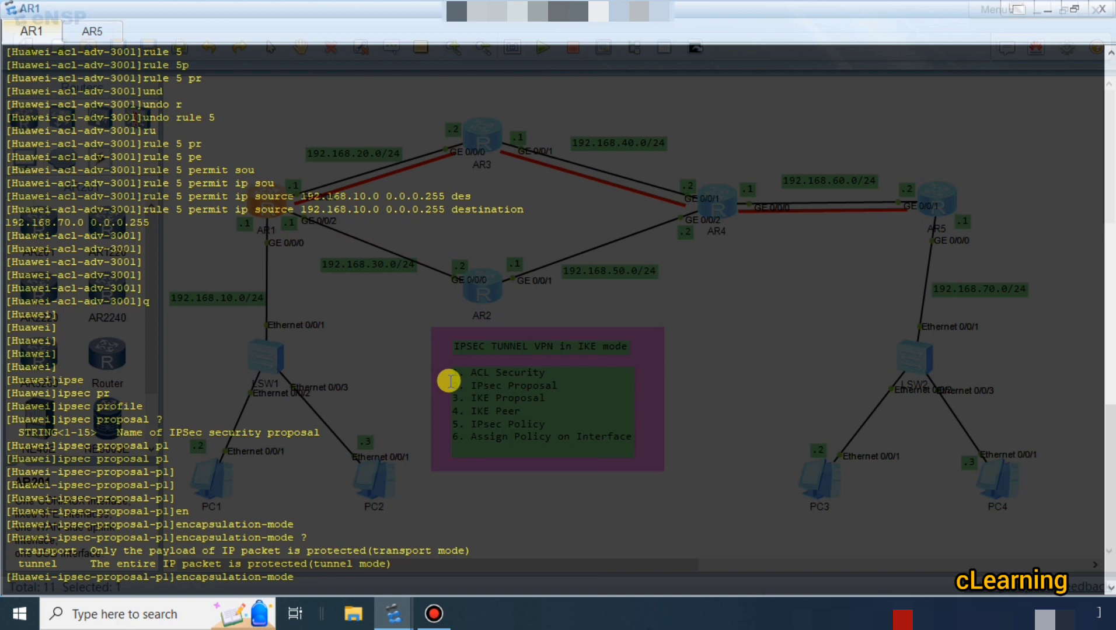
key(BackSpace)
key(BackSpace)
key(BackSpace)
key(BackSpace)
key(BackSpace)
key(BackSpace)
key(BackSpace)
key(BackSpace)
key(BackSpace)
key(BackSpace)
key(BackSpace)
key(BackSpace)
key(BackSpace)
key(BackSpace)
key(BackSpace)
key(BackSpace)
key(BackSpace)
key(BackSpace)
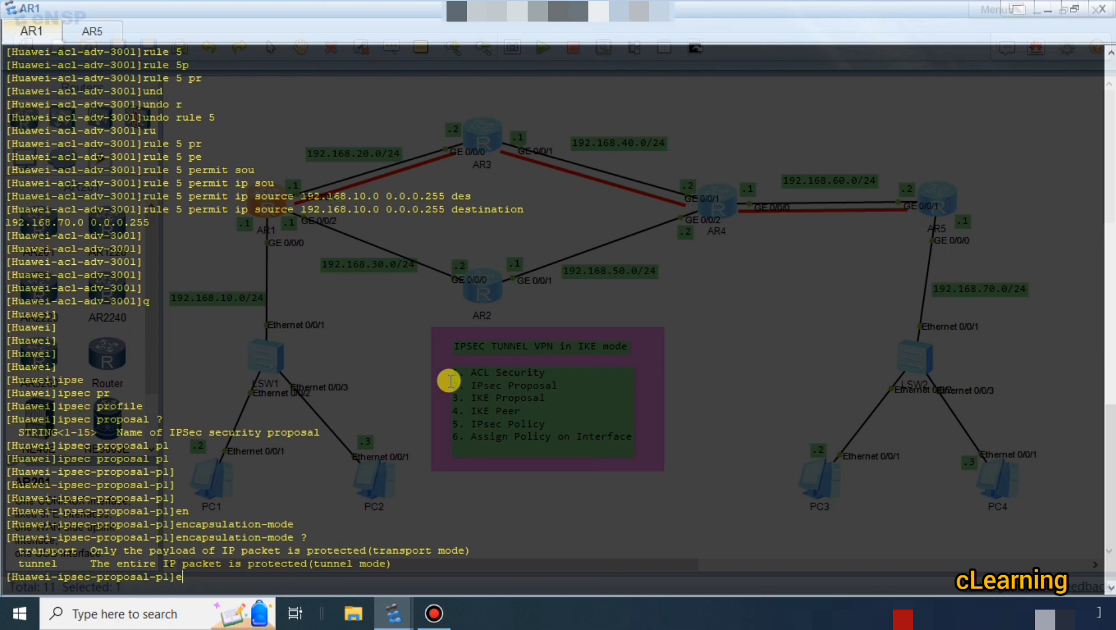
Set the ESP encryption algorithm of AR1's IPsec proposal p1 to 3des.
text(s)
key(Tab)
text(en)
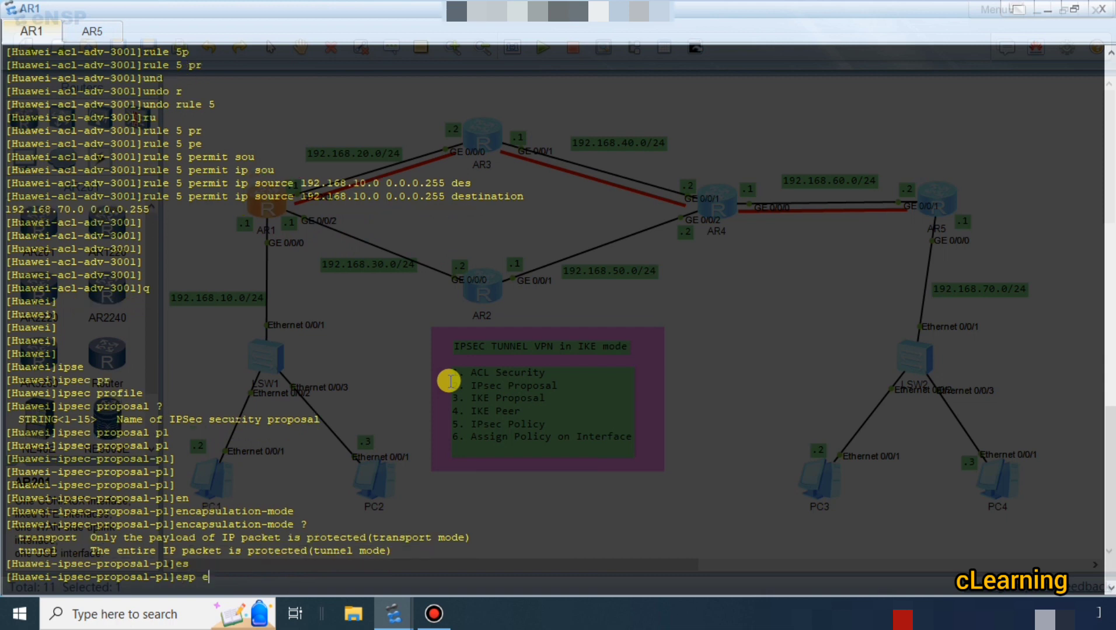
key(Tab)
text(?)
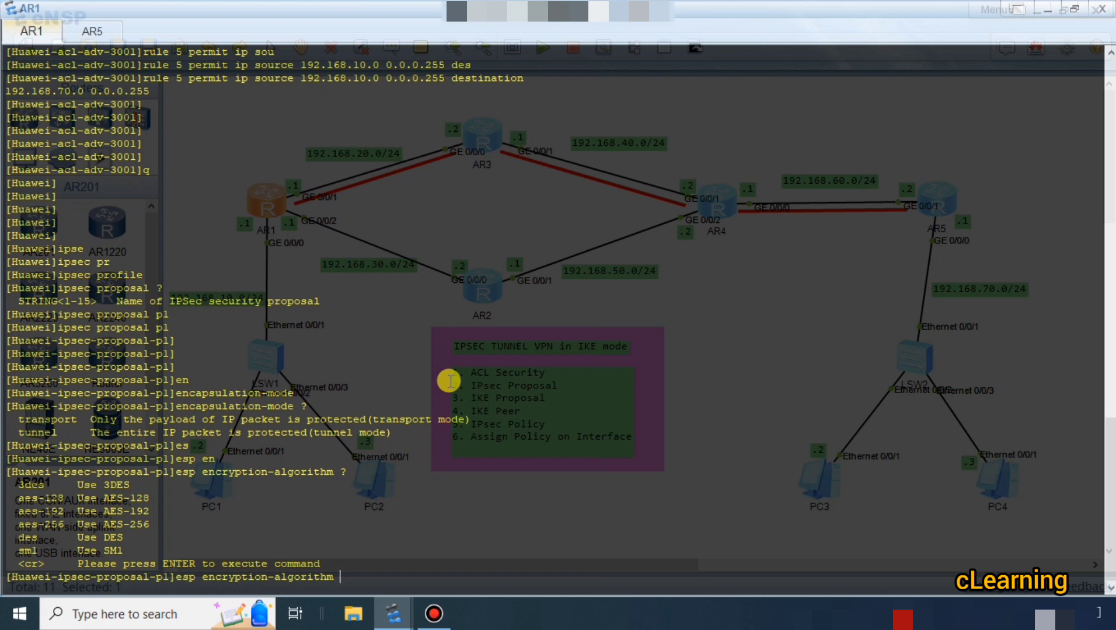
text(3)
key(Tab)
key(Return)
key(Return)
key(Return)
key(Return)
key(Return)
key(Return)
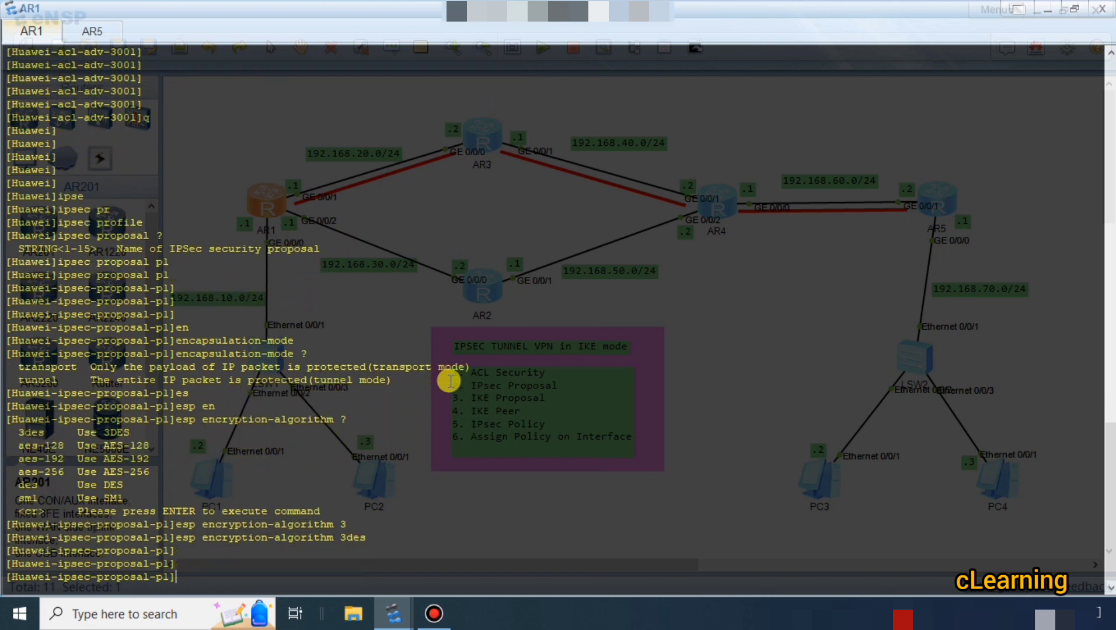
text(auth)
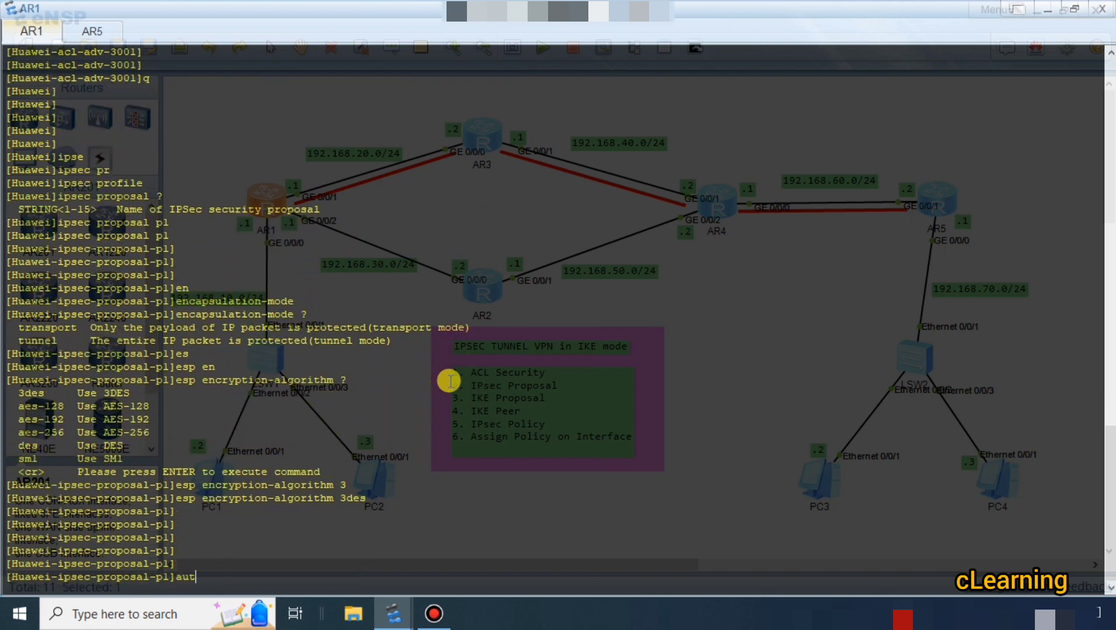
key(Tab)
key(BackSpace)
key(BackSpace)
key(BackSpace)
key(BackSpace)
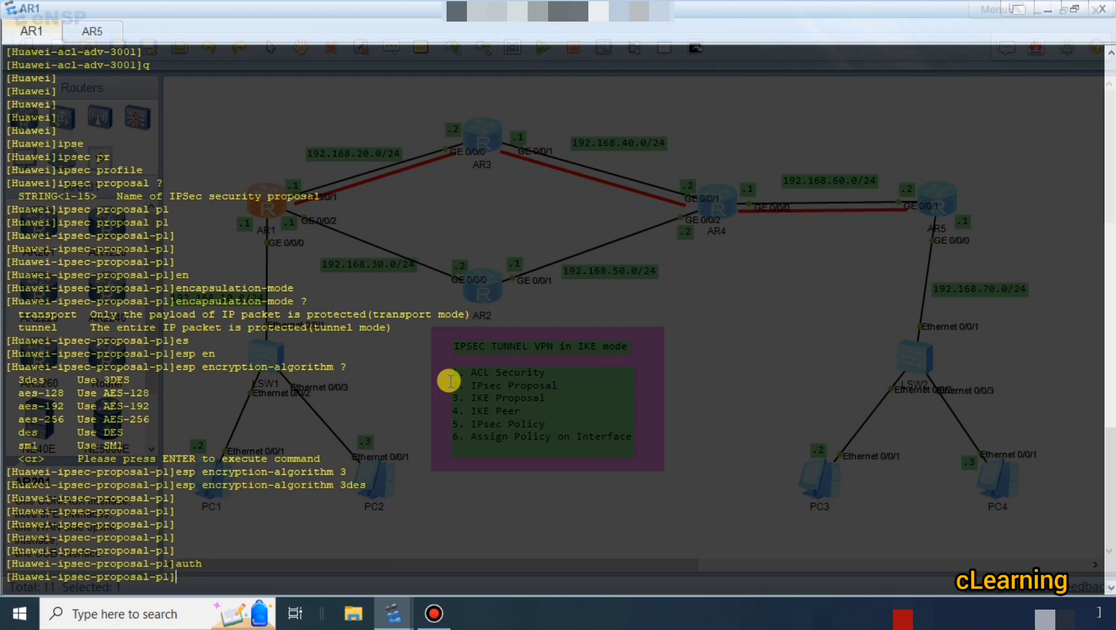
List the ESP authentication algorithms and try to set AR1's IPsec proposal p1 to sha11.
text(es)
key(Tab)
text(au)
key(Tab)
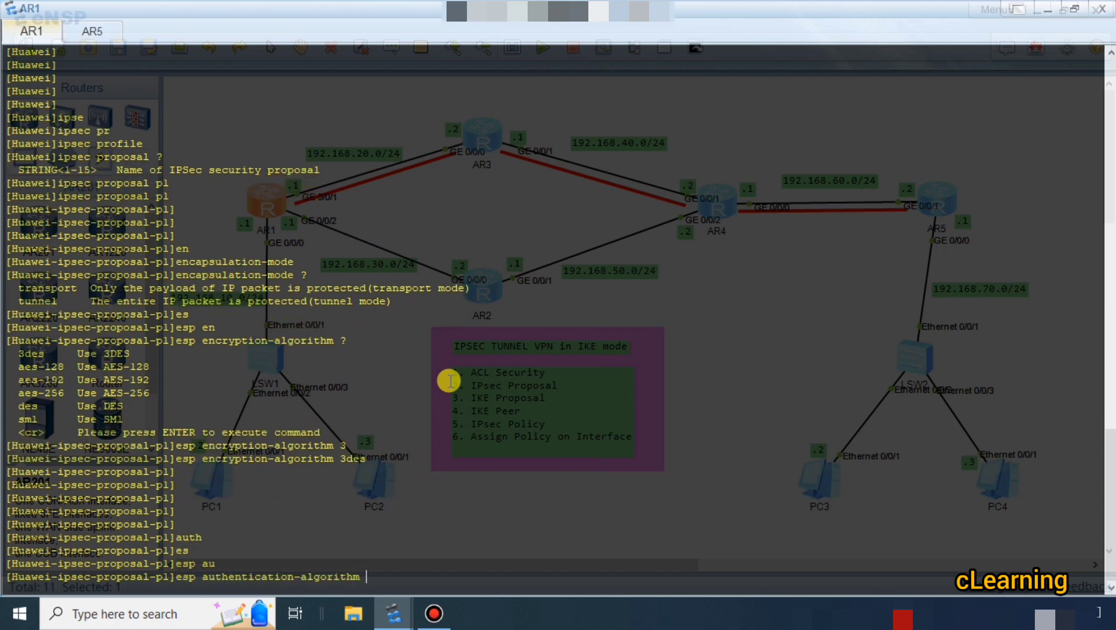
text(?)
text(sh)
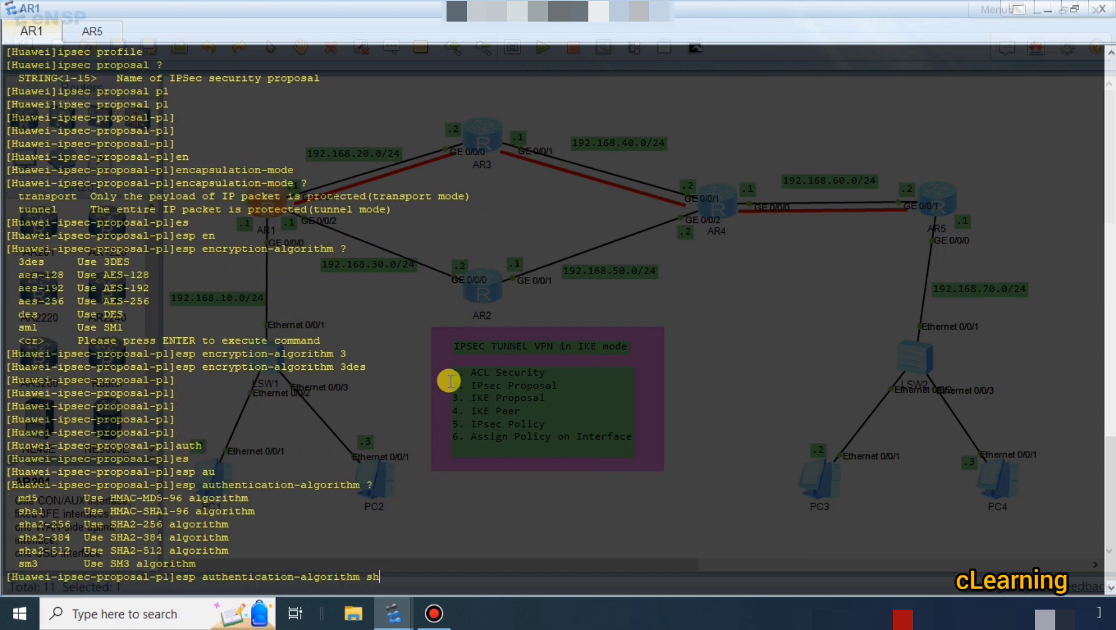
key(Tab)
text(a11)
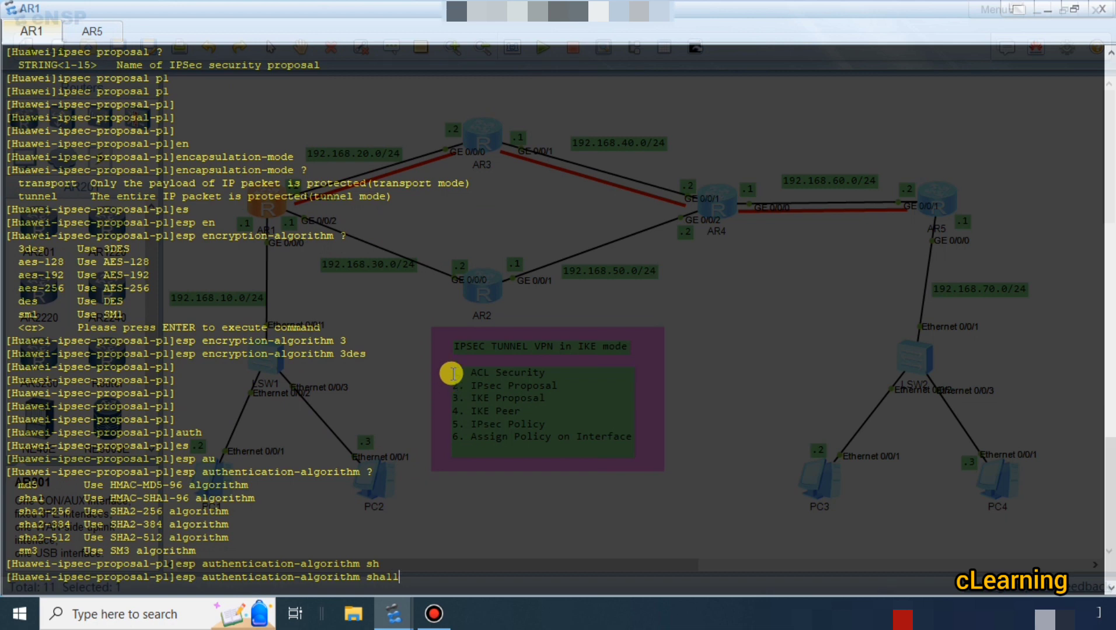
drag(402, 563, 380, 579)
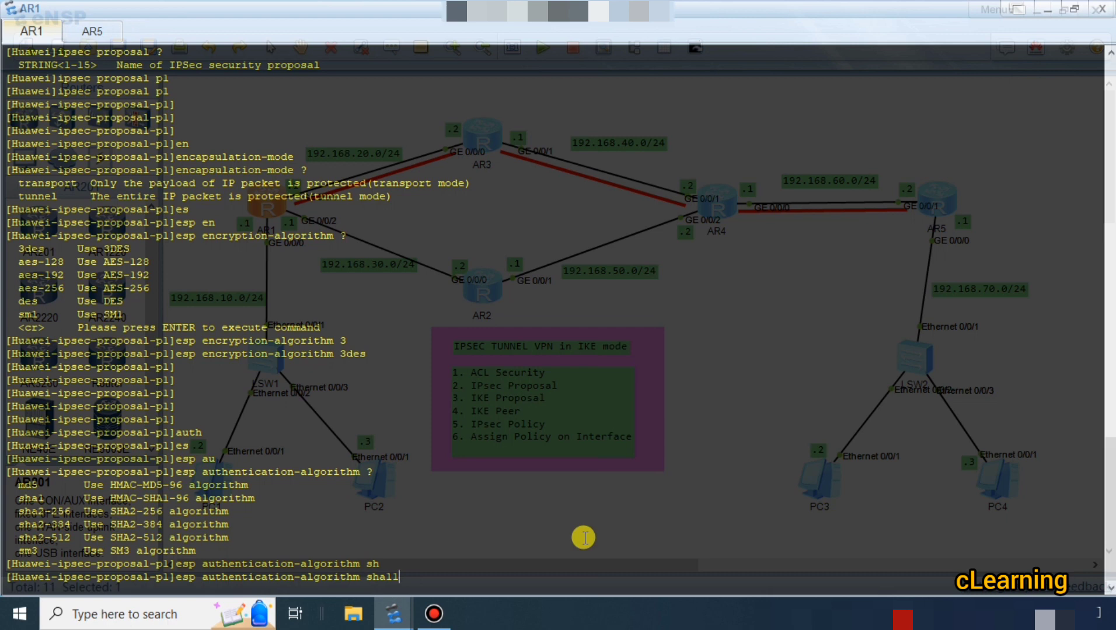
key(Return)
key(Return)
key(Return)
key(Return)
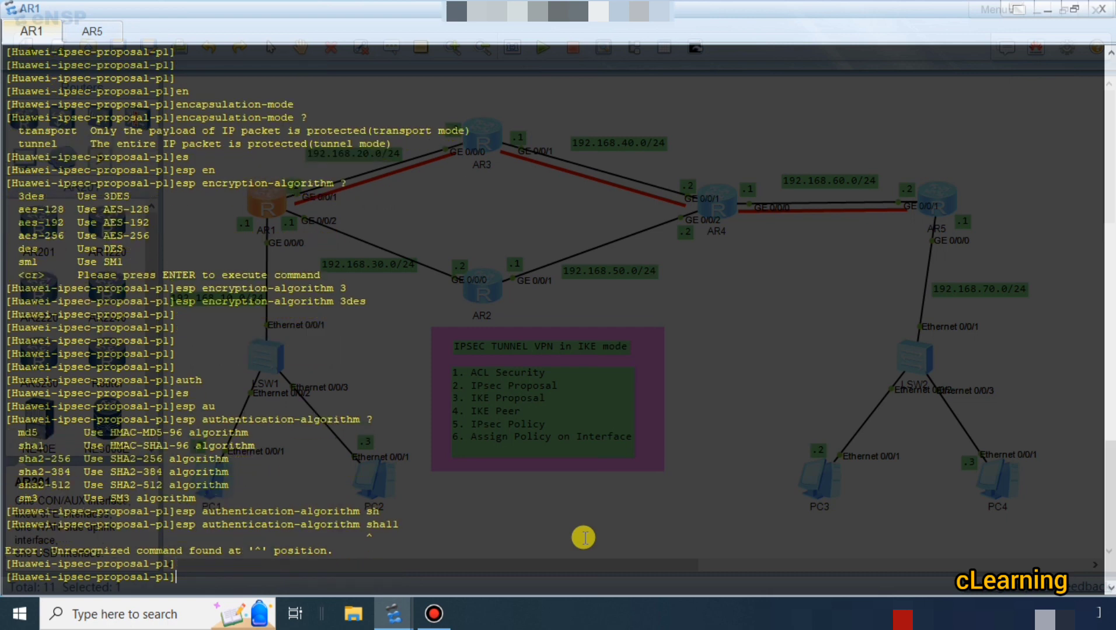
Recall the rejected ESP authentication command on AR1 and submit it with the algorithm corrected to sha1.
key(Up)
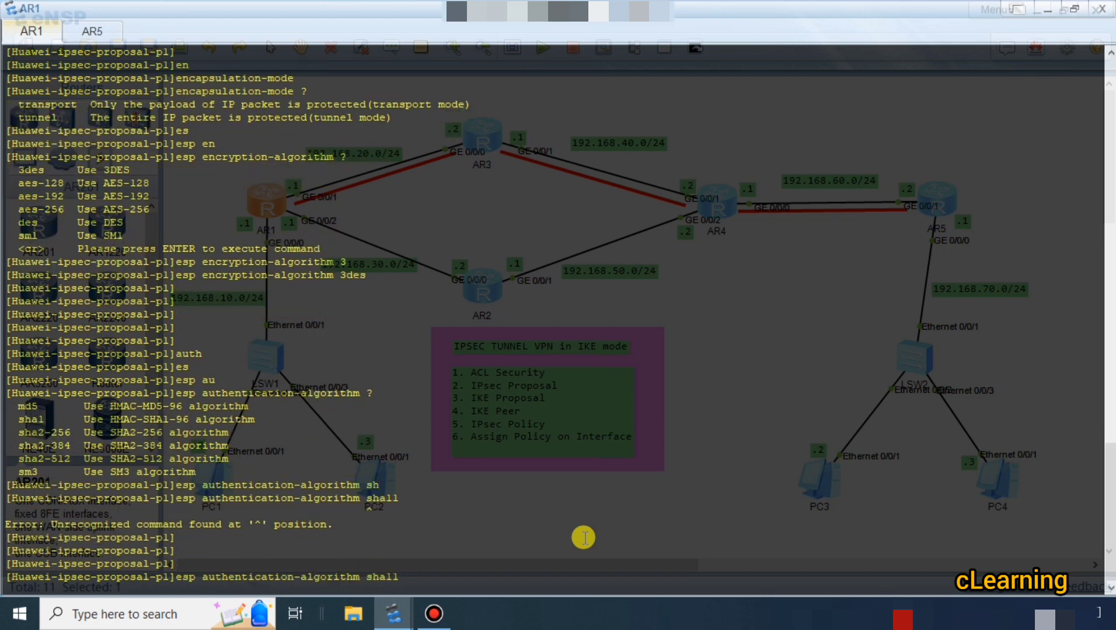
key(BackSpace)
key(Return)
key(Return)
key(Return)
key(Return)
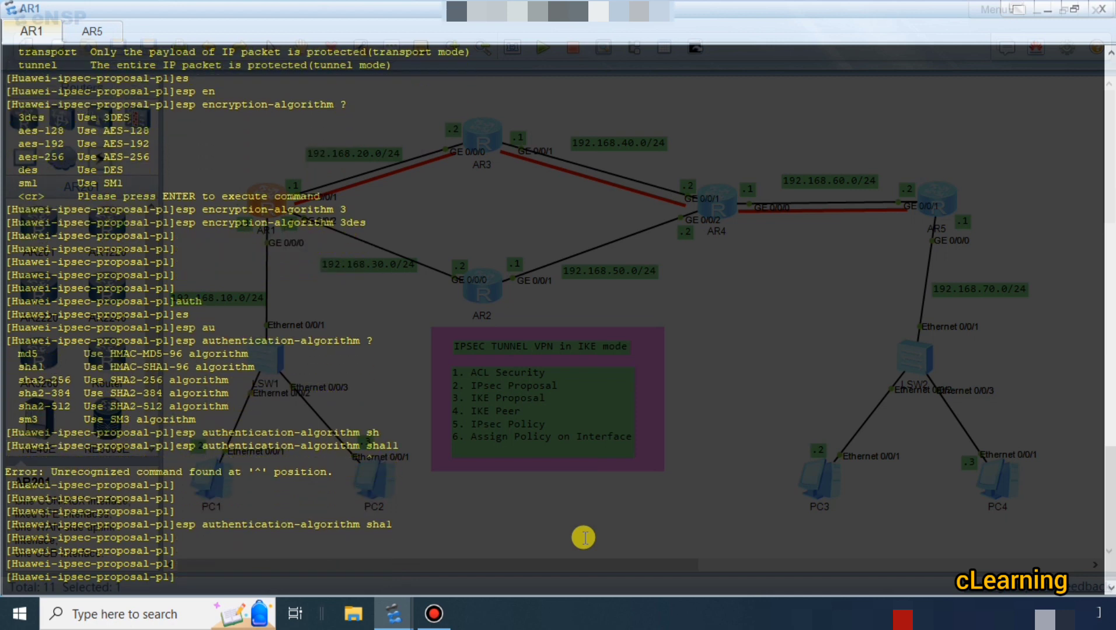
key(Return)
key(Return)
key(Return)
key(Return)
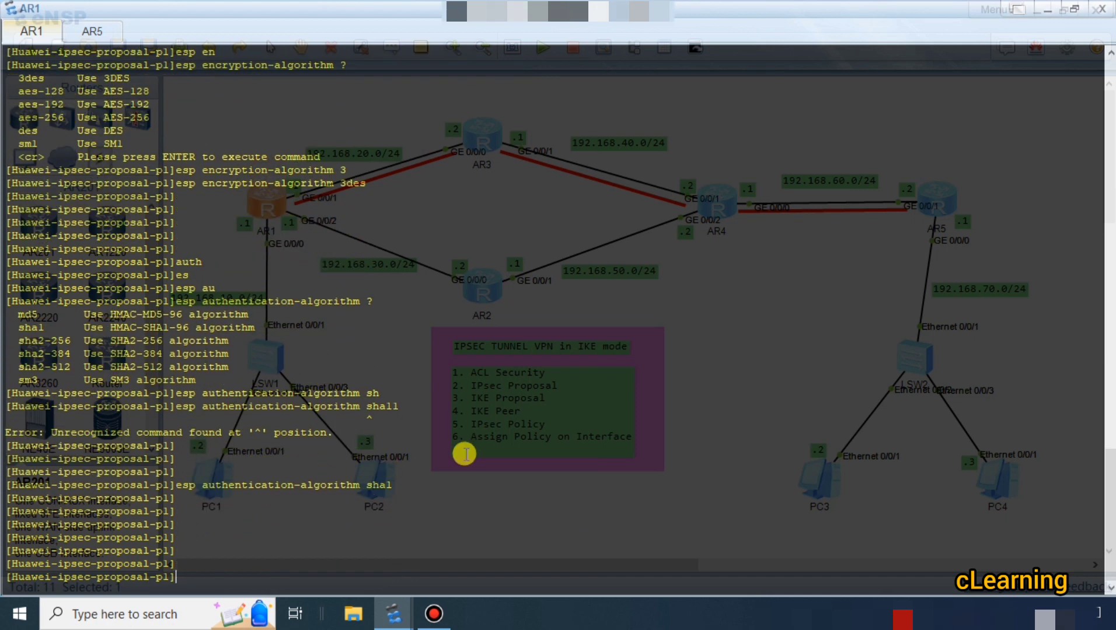
Return from IPsec proposal p1 to AR1's system view.
text(q)
key(Return)
key(Return)
key(Return)
key(Return)
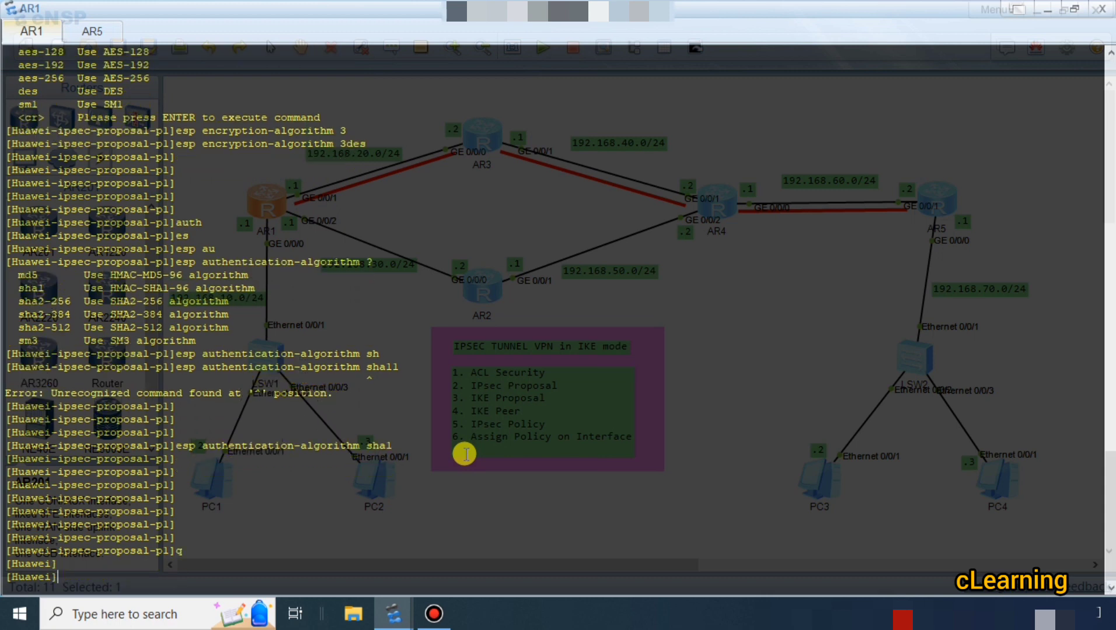
Switch to AR5's console and create the matching IPsec proposal p1, entering its view.
click(93, 32)
key(Return)
key(Return)
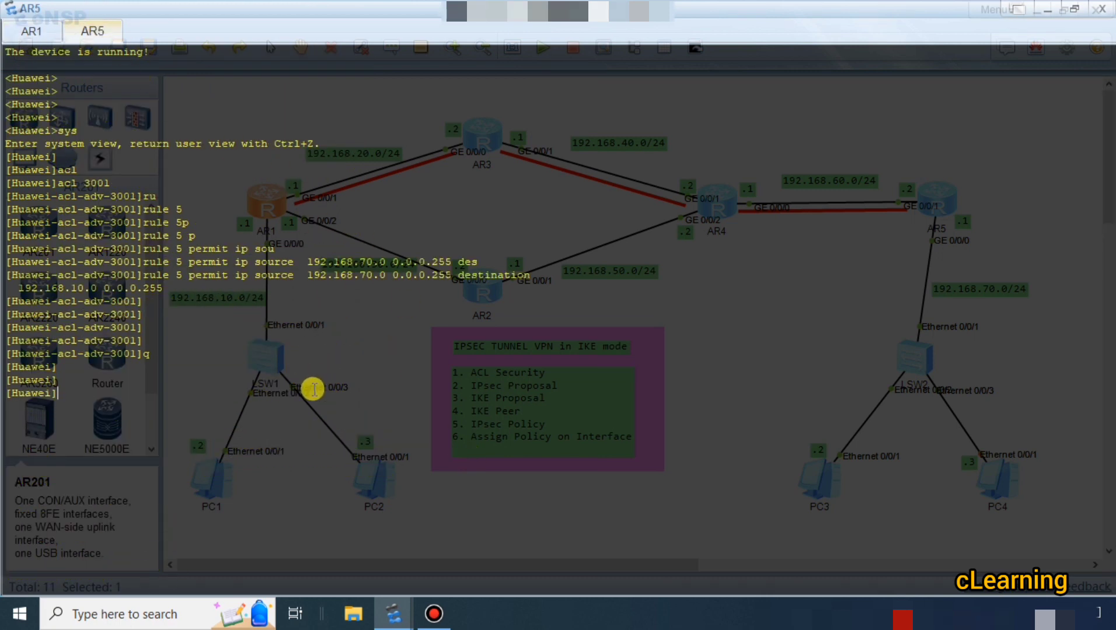
text(ipse)
key(Tab)
text(pr)
key(Tab)
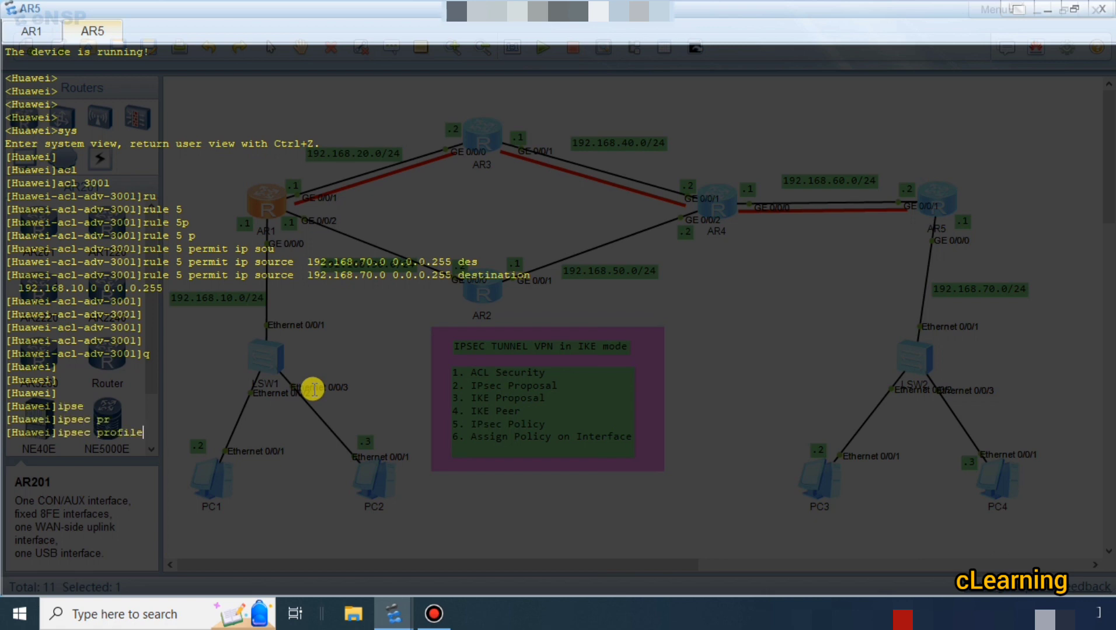
key(Tab)
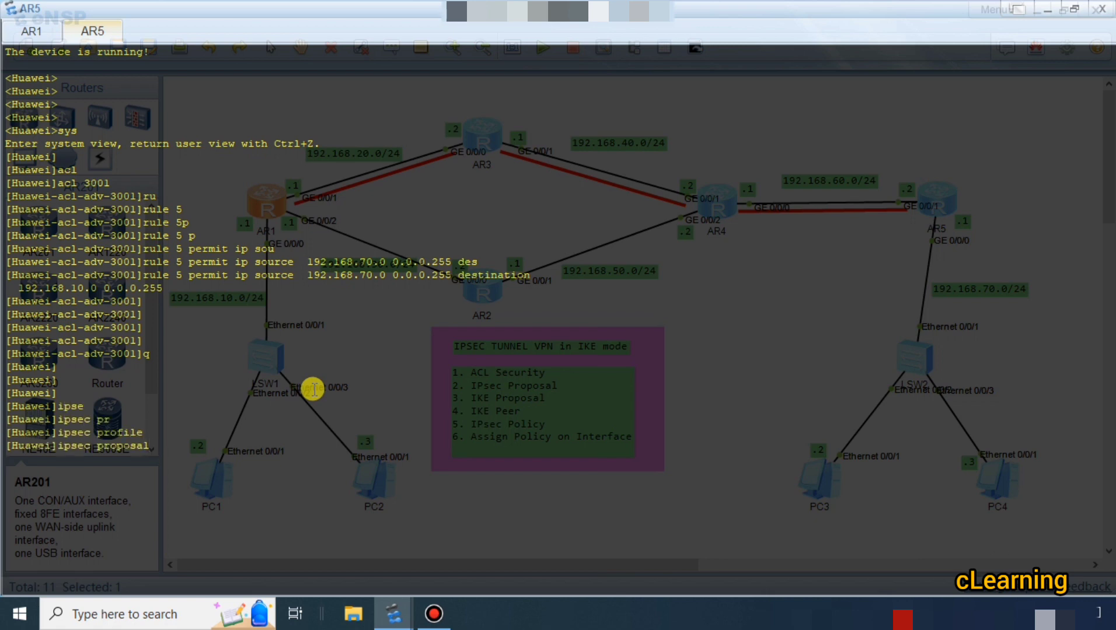
text(pl)
key(Return)
key(Return)
key(Return)
key(Return)
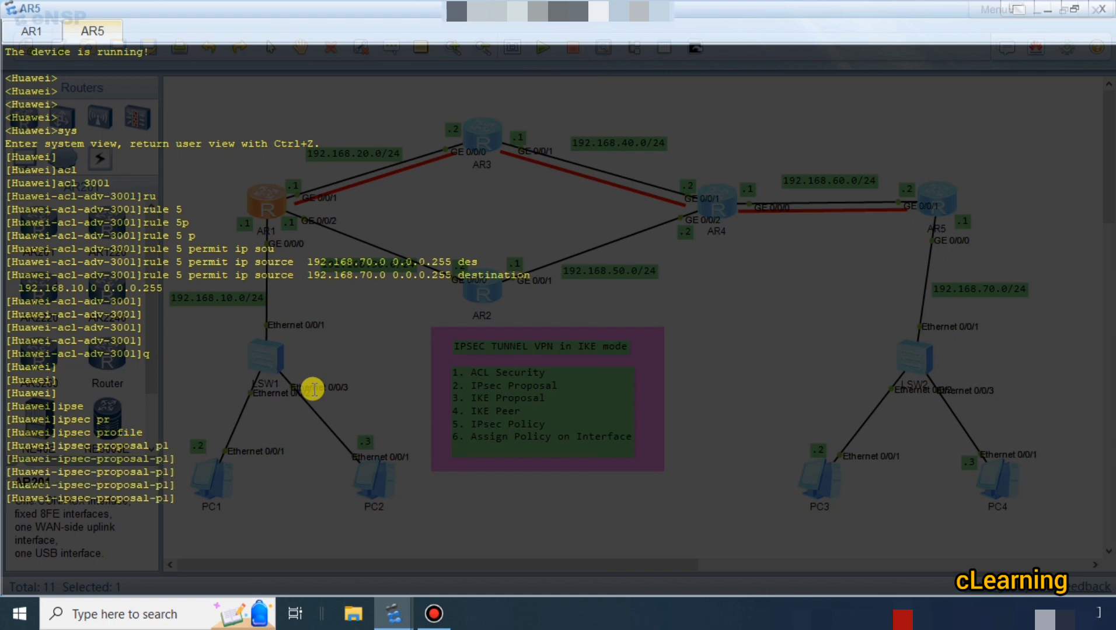
List the ESP encryption options on AR5 and set IPsec proposal p1 to 3des.
text(es)
key(Tab)
text(en)
key(Tab)
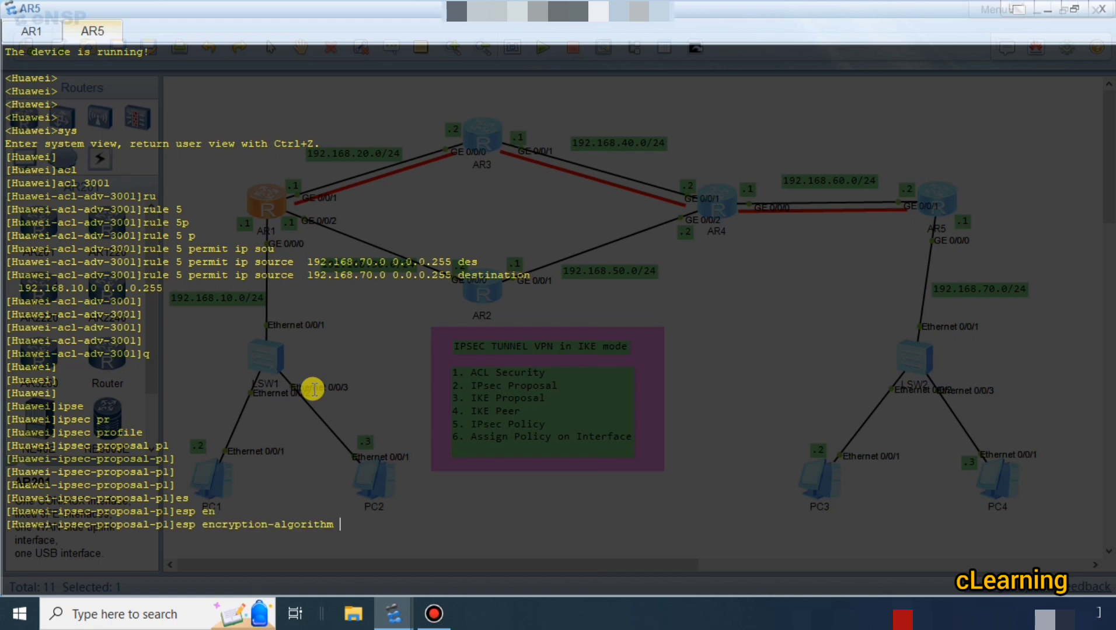
text(?)
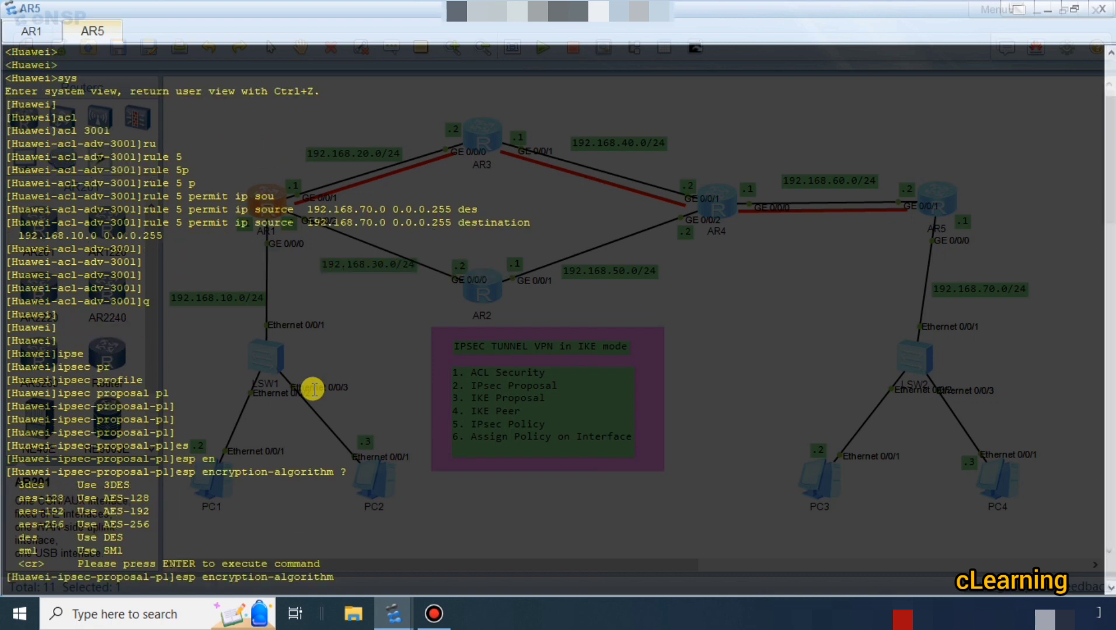
text(3de)
key(Tab)
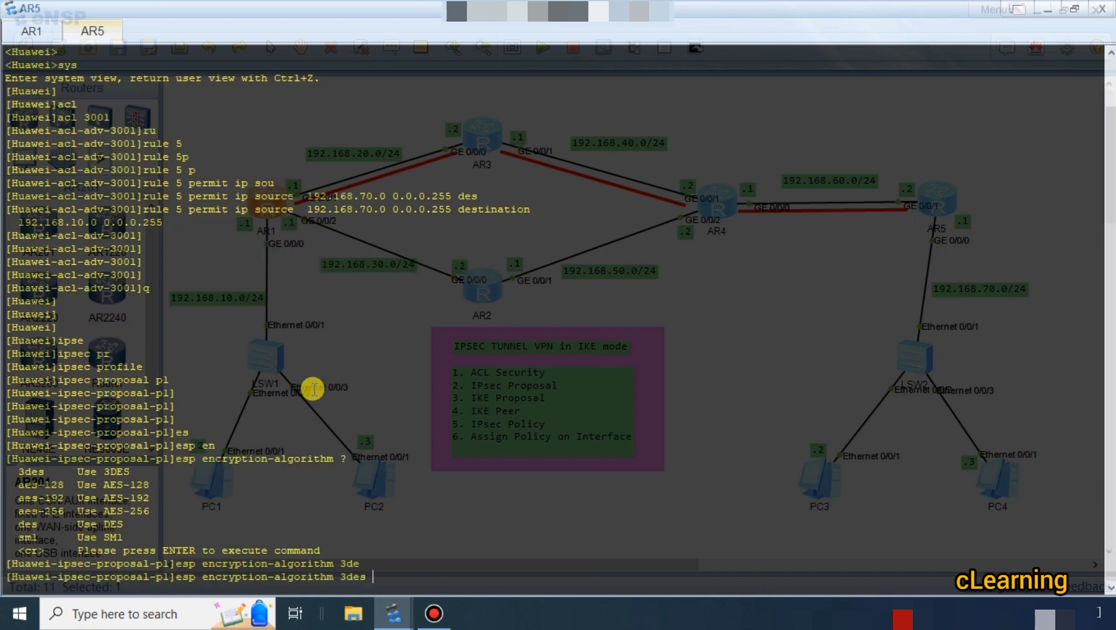
key(Return)
key(Return)
key(Return)
key(Return)
Set the ESP authentication algorithm of AR5's IPsec proposal p1 to sha1.
text(es)
key(Tab)
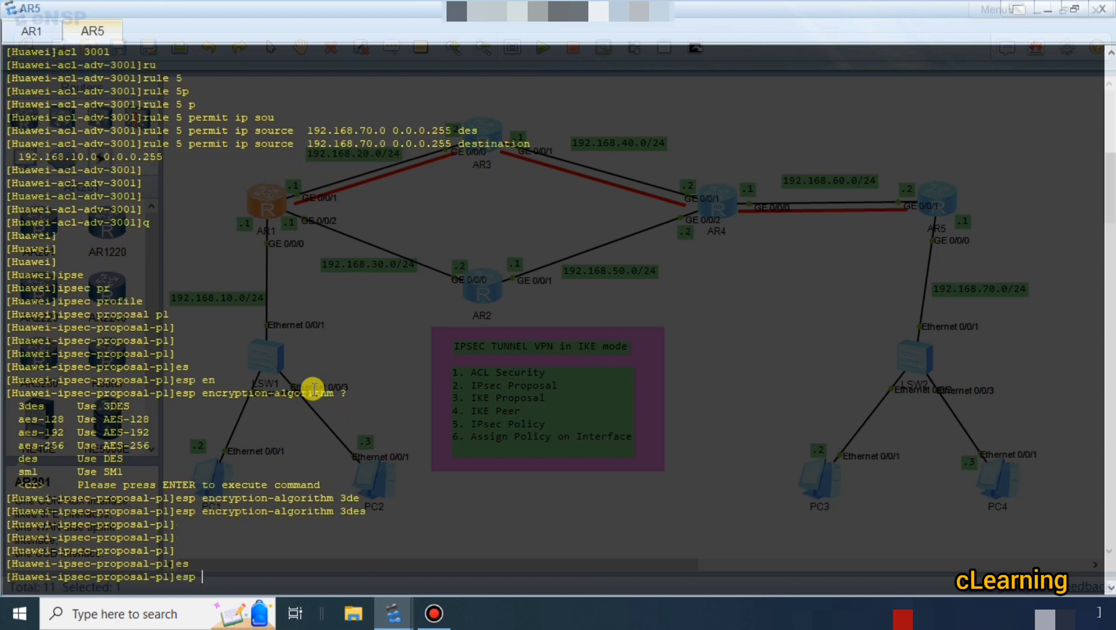
text(auth)
key(Tab)
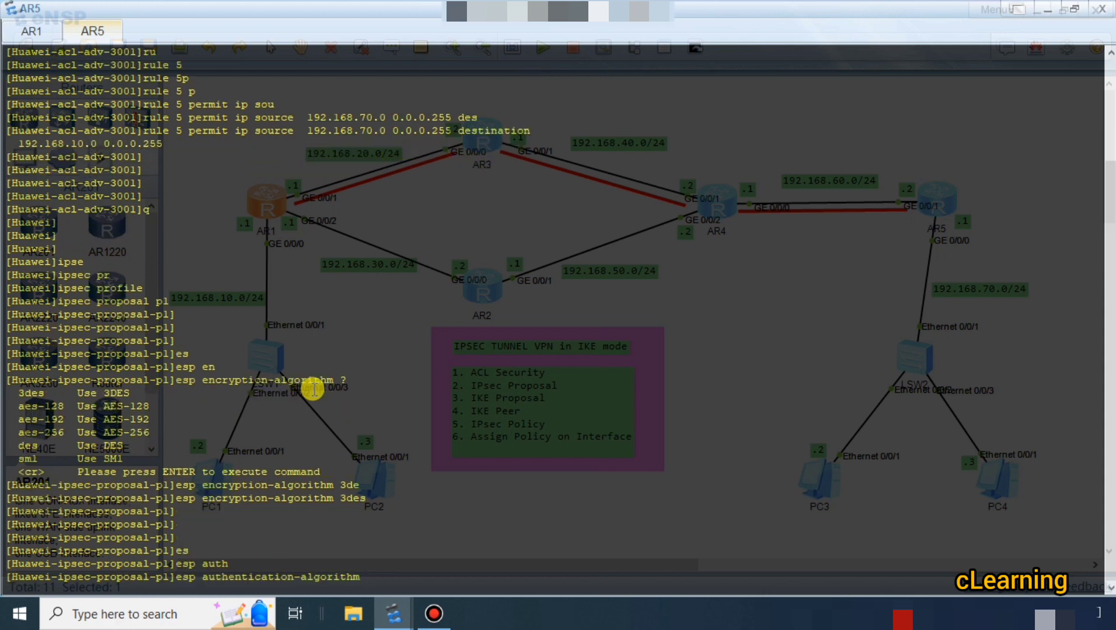
text(sh)
key(Tab)
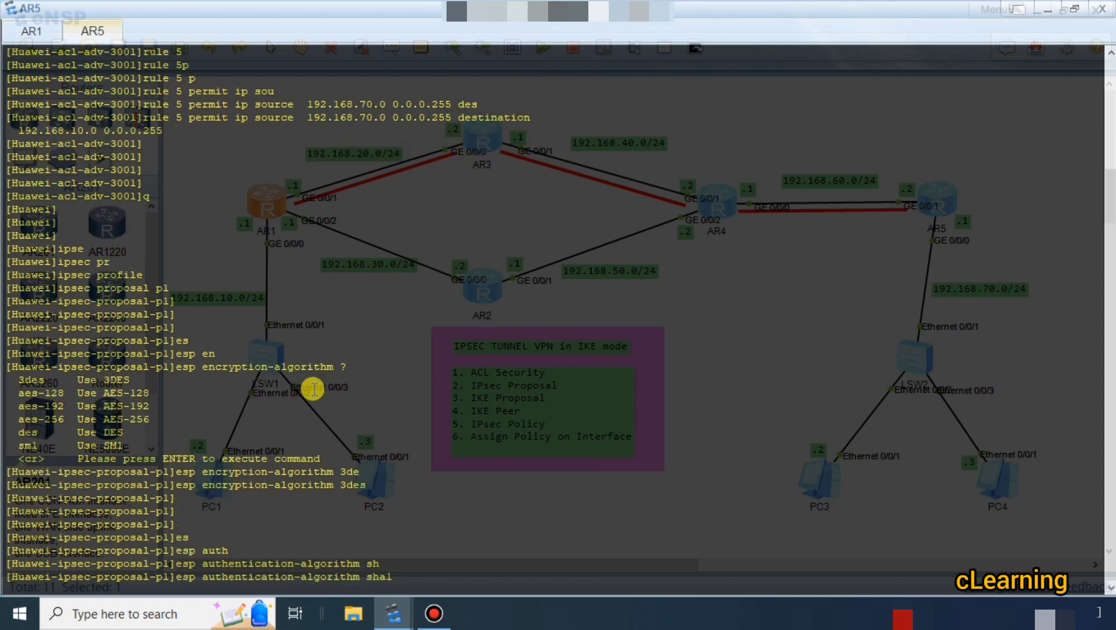
key(Return)
key(Return)
key(Return)
key(Return)
key(Return)
Return from IPsec proposal p1 to AR5's system view.
text(q)
key(Return)
key(Return)
key(Return)
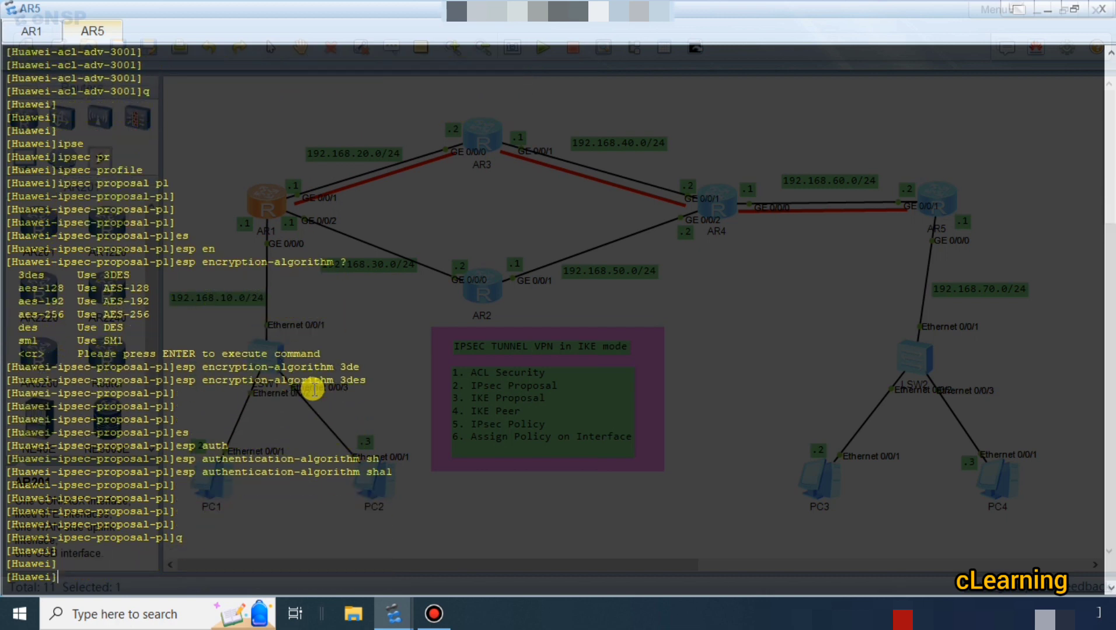
key(Return)
key(Return)
key(Return)
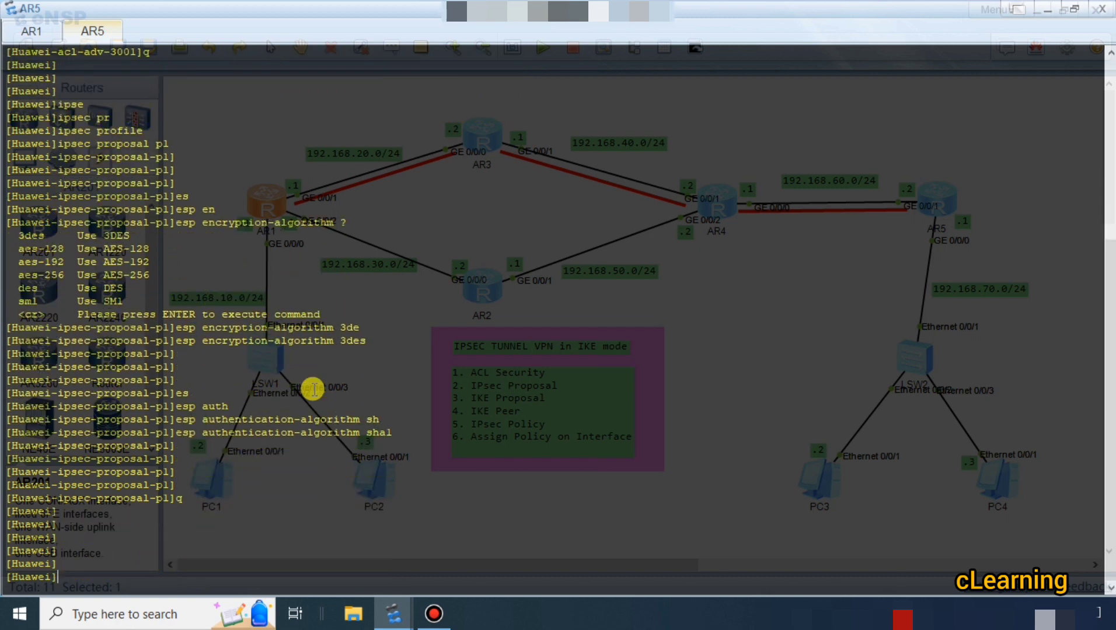
Switch to AR1's console, check the VPN task list on the topology, and bring AR1's console back up.
click(33, 32)
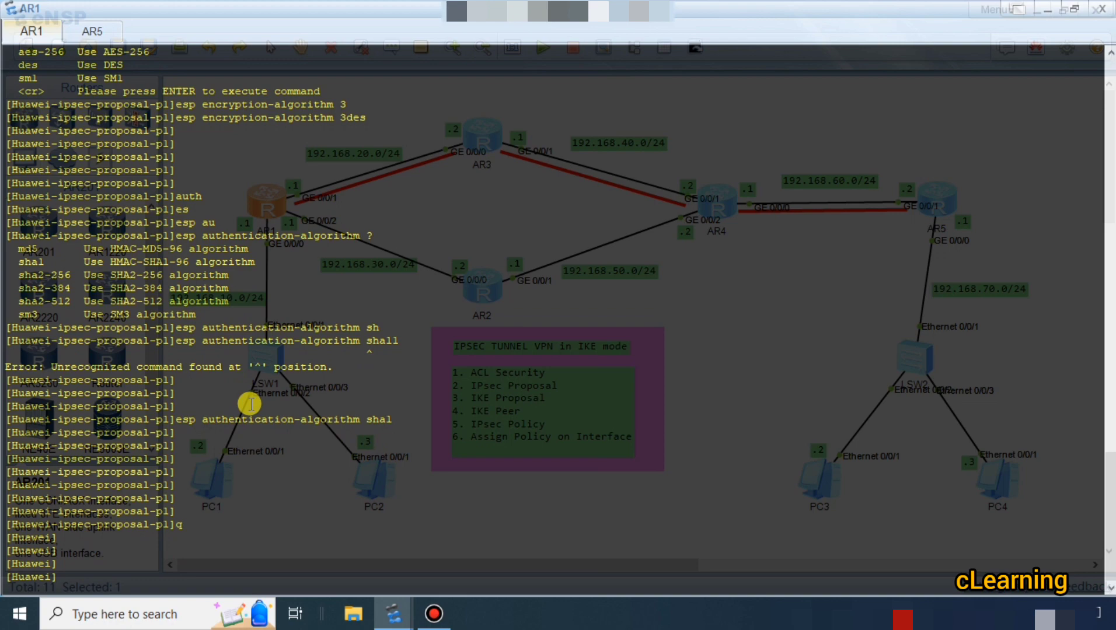
key(Return)
key(Return)
key(Return)
click(1047, 10)
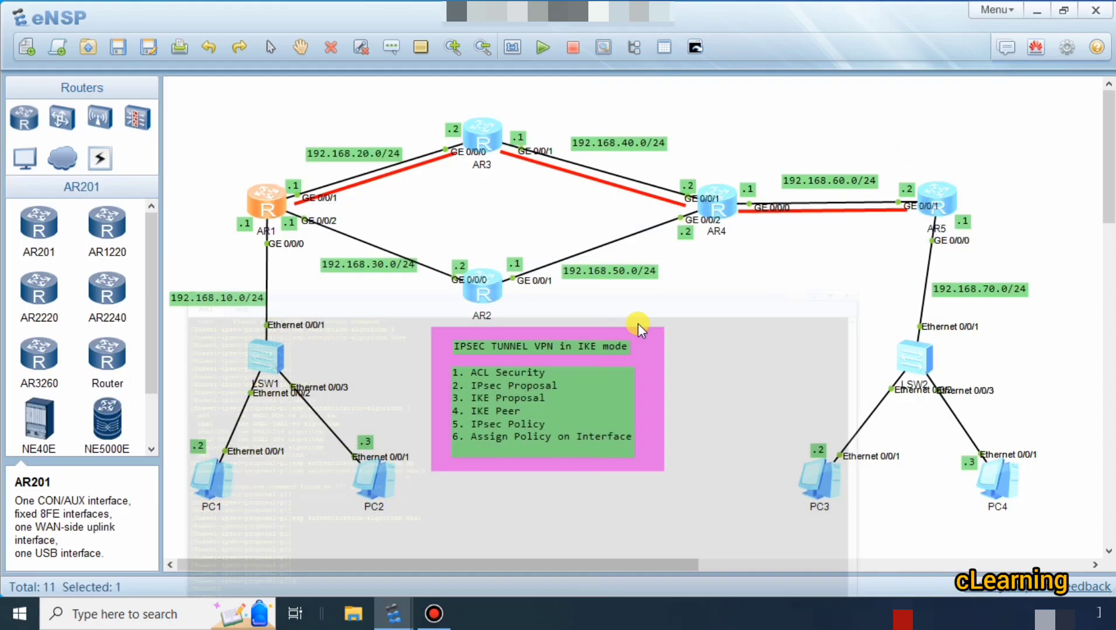
double_click(282, 209)
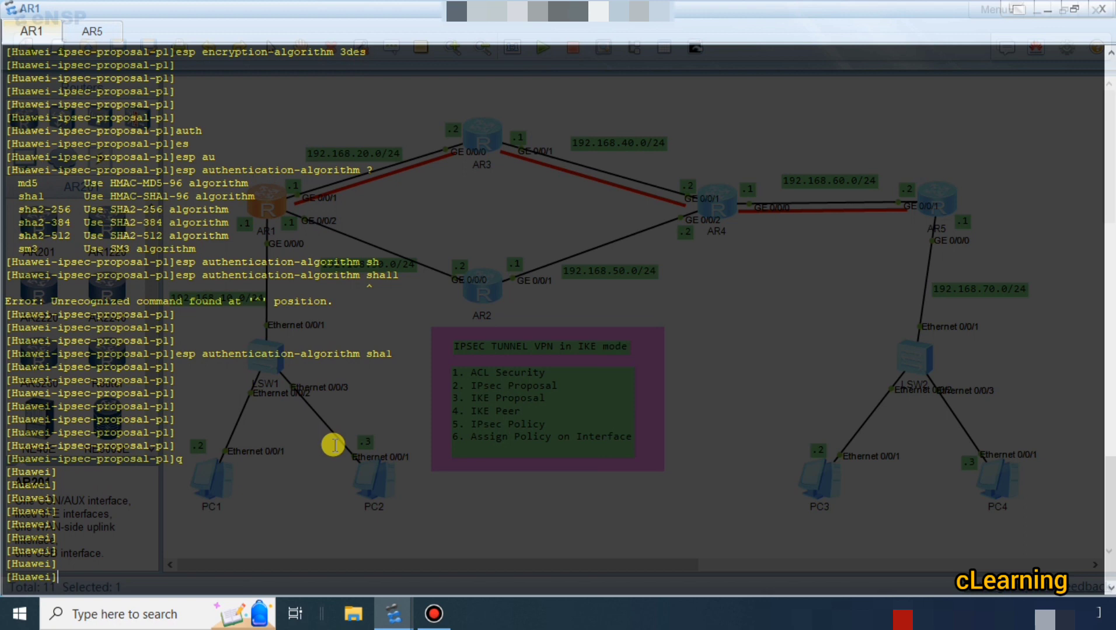
Start the IKE proposal command in AR1's system view and list the parameter it accepts.
text(ipse)
key(BackSpace)
key(BackSpace)
key(BackSpace)
text(k)
key(Tab)
text(pr)
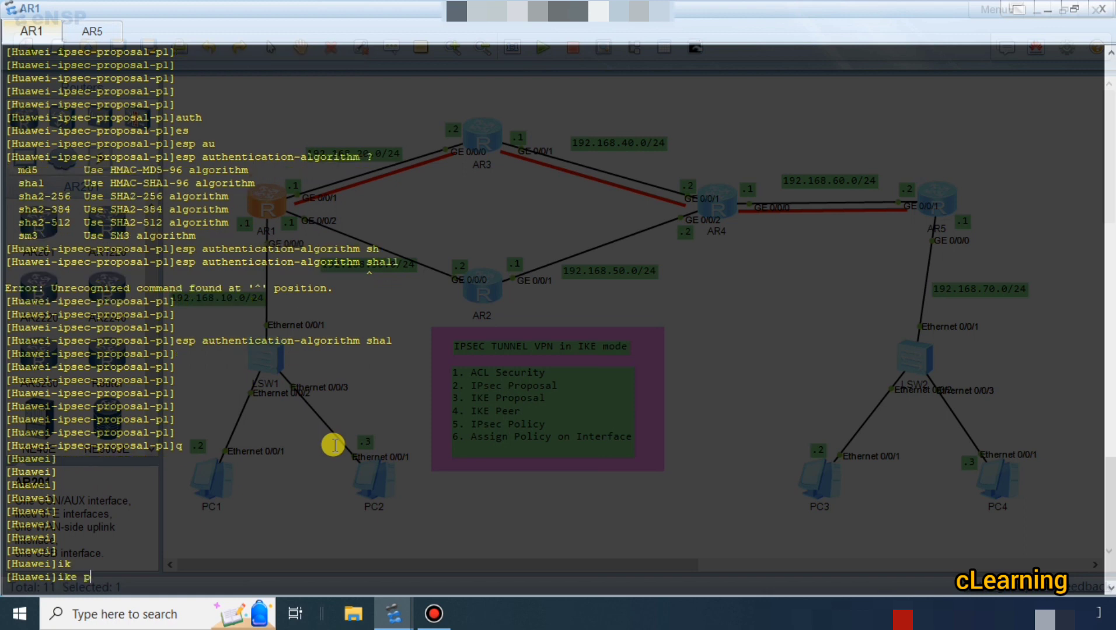
key(Tab)
text(?)
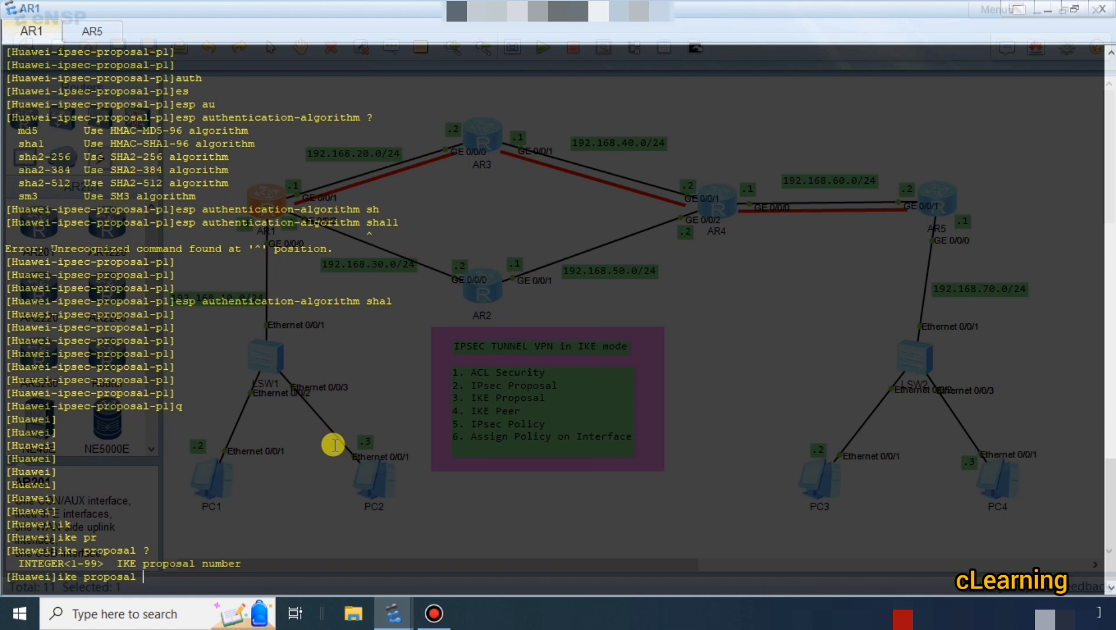
text(il)
Try to create an IKE proposal named il on AR1.
key(Return)
key(Return)
key(Return)
Create IKE proposal 5 on AR1 and enter its view.
key(Up)
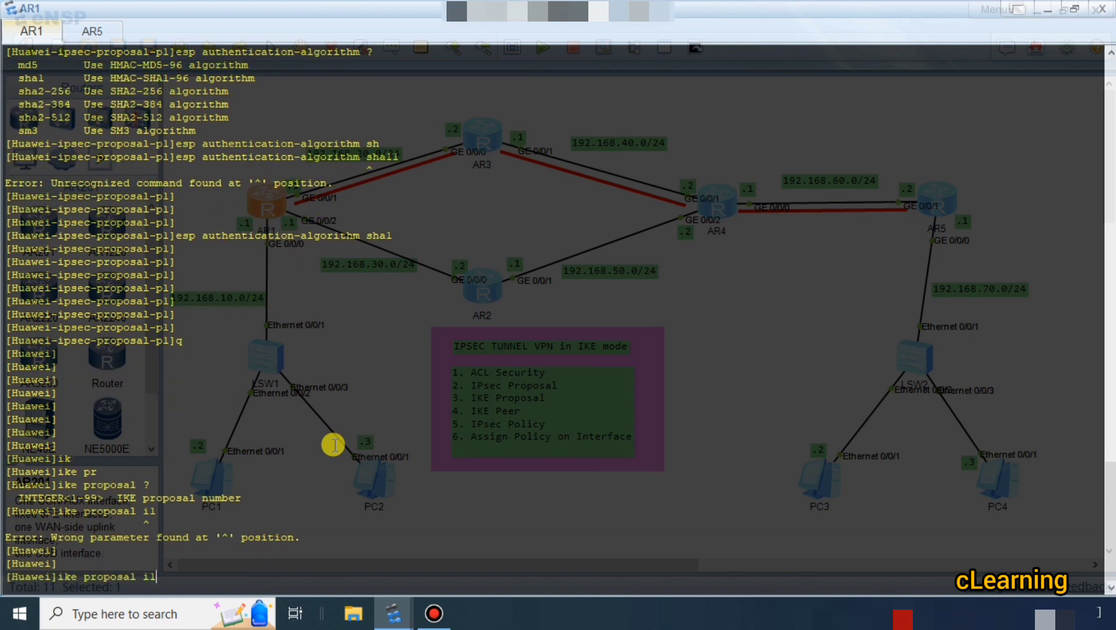
key(BackSpace)
key(BackSpace)
text(5)
key(Return)
key(Return)
key(Return)
key(Return)
key(Return)
key(Return)
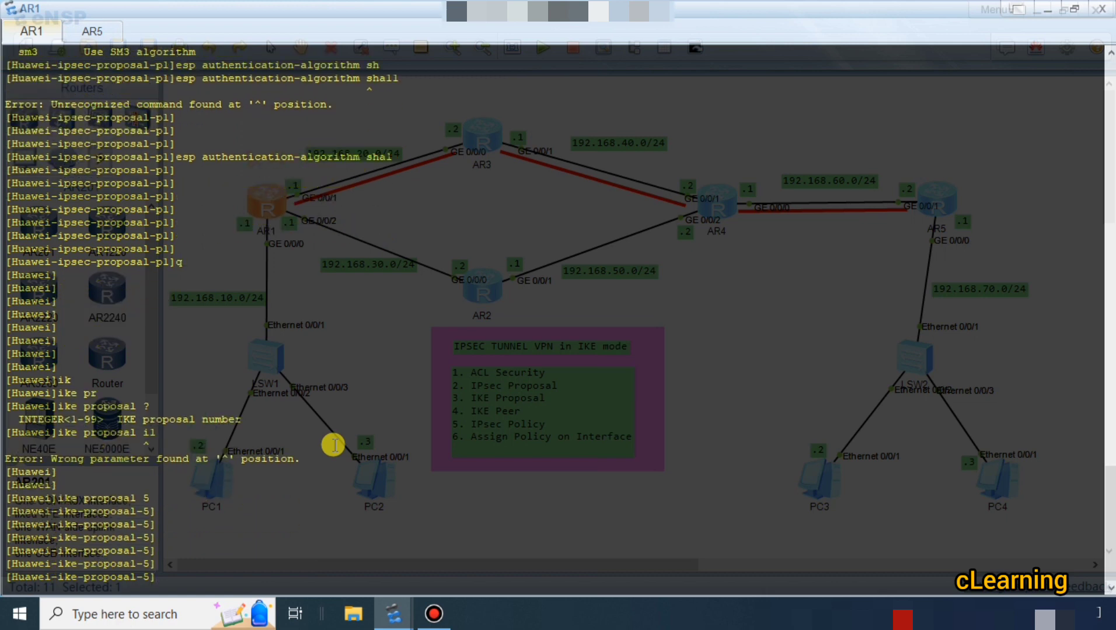
List the encryption options for AR1's IKE proposal 5 and set its encryption algorithm to 3des-cbc.
text(es)
key(Tab)
key(BackSpace)
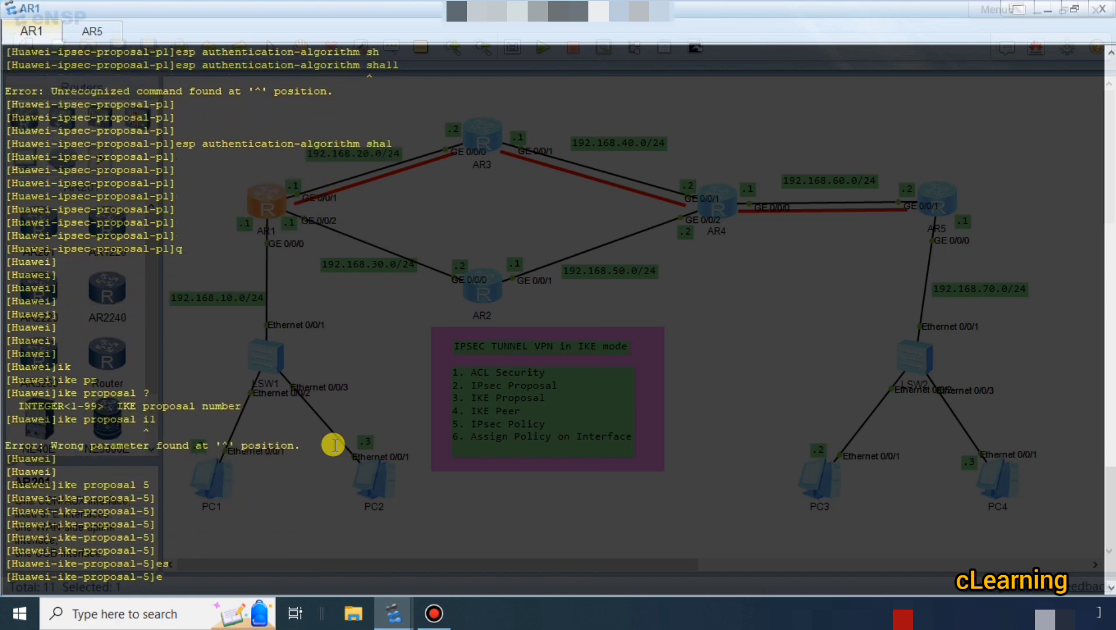
text(n)
key(Tab)
text(?)
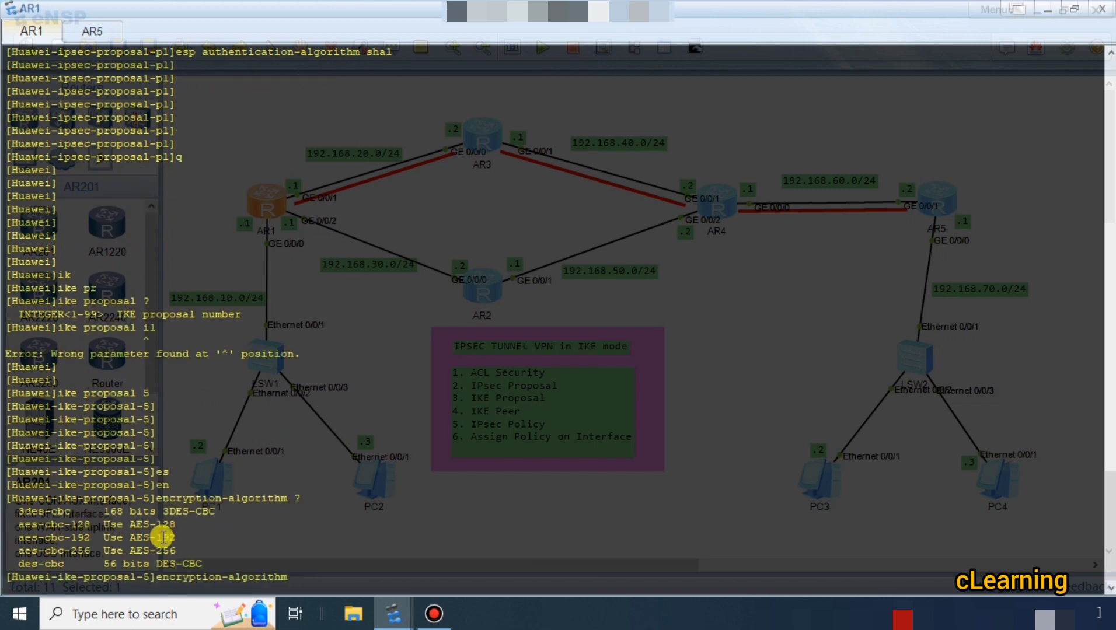
text(3de)
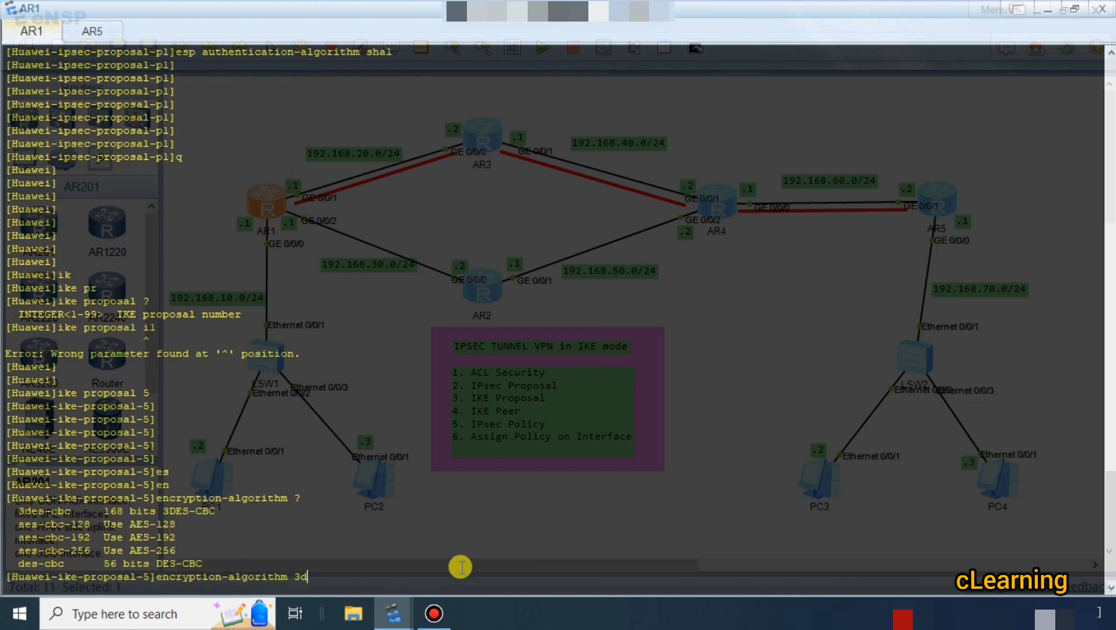
key(Tab)
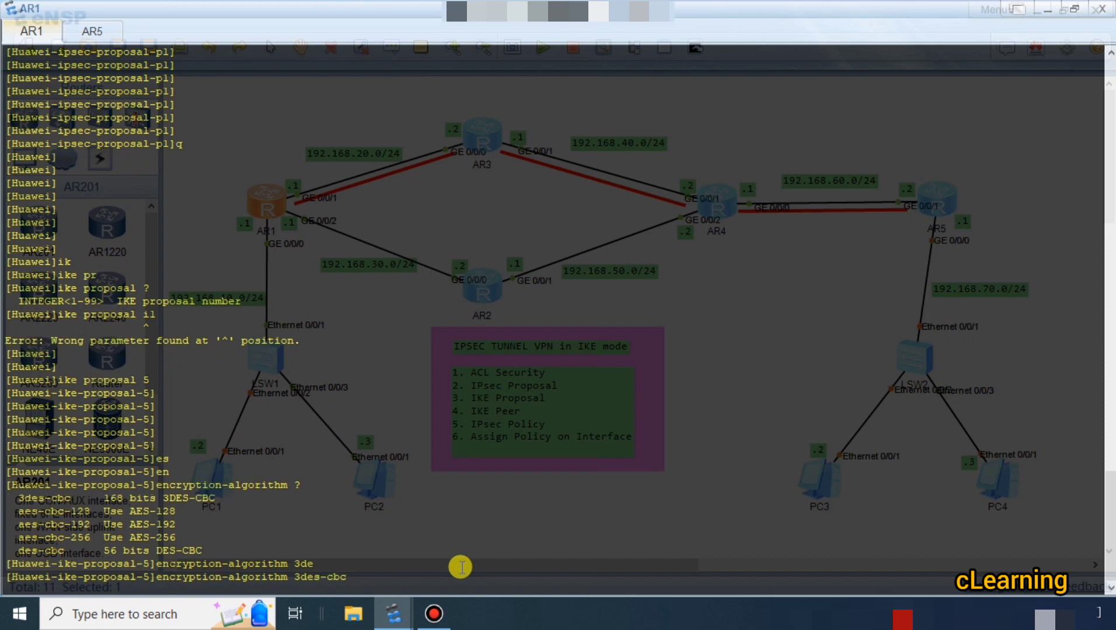
key(Return)
key(Return)
key(Return)
key(Return)
List the hash options for AR1's IKE proposal 5 and set its authentication algorithm to sha1.
text(auth)
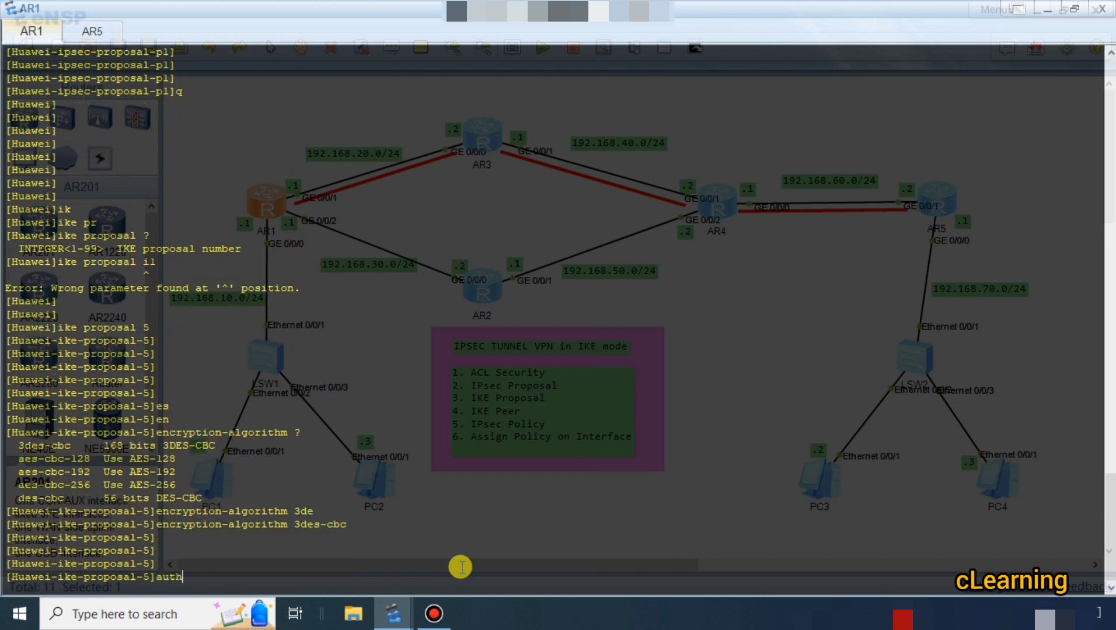
key(Tab)
text(?)
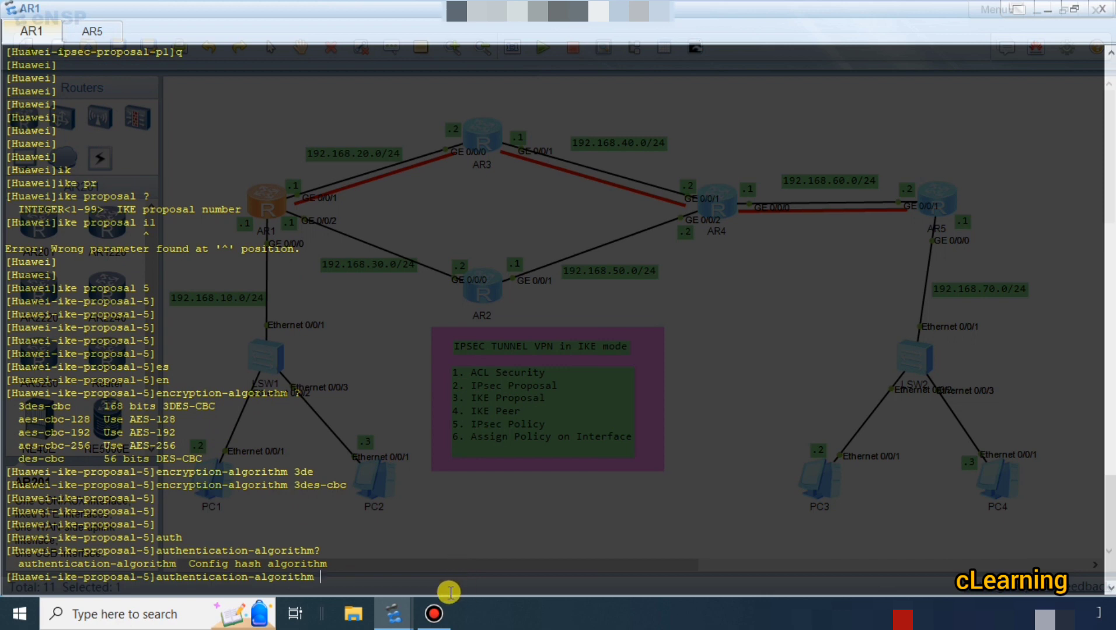
text( ?)
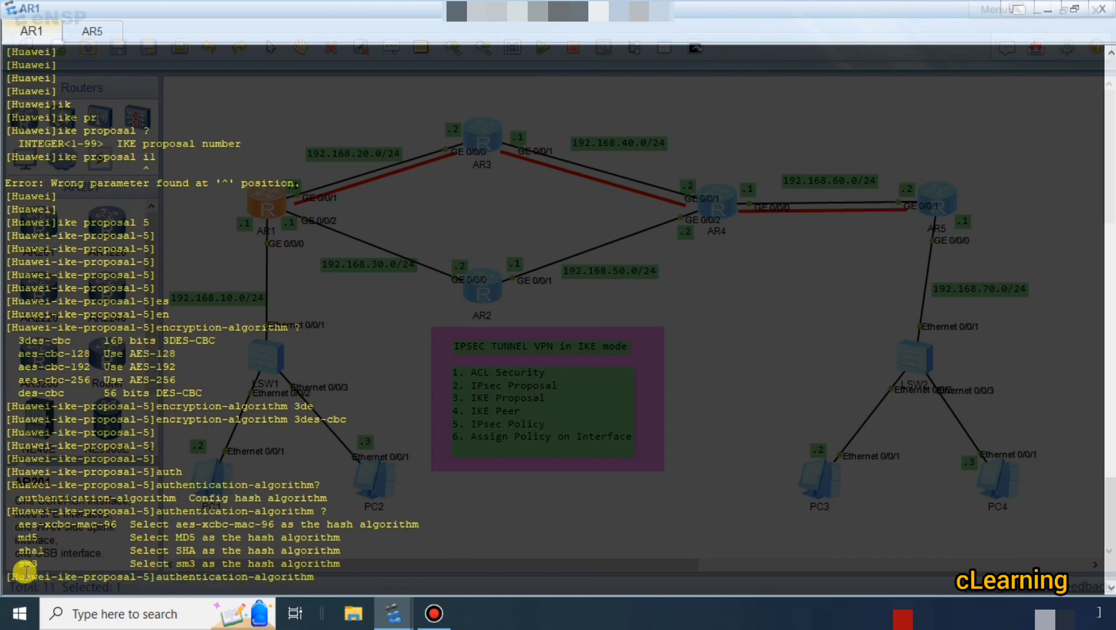
drag(25, 524, 96, 523)
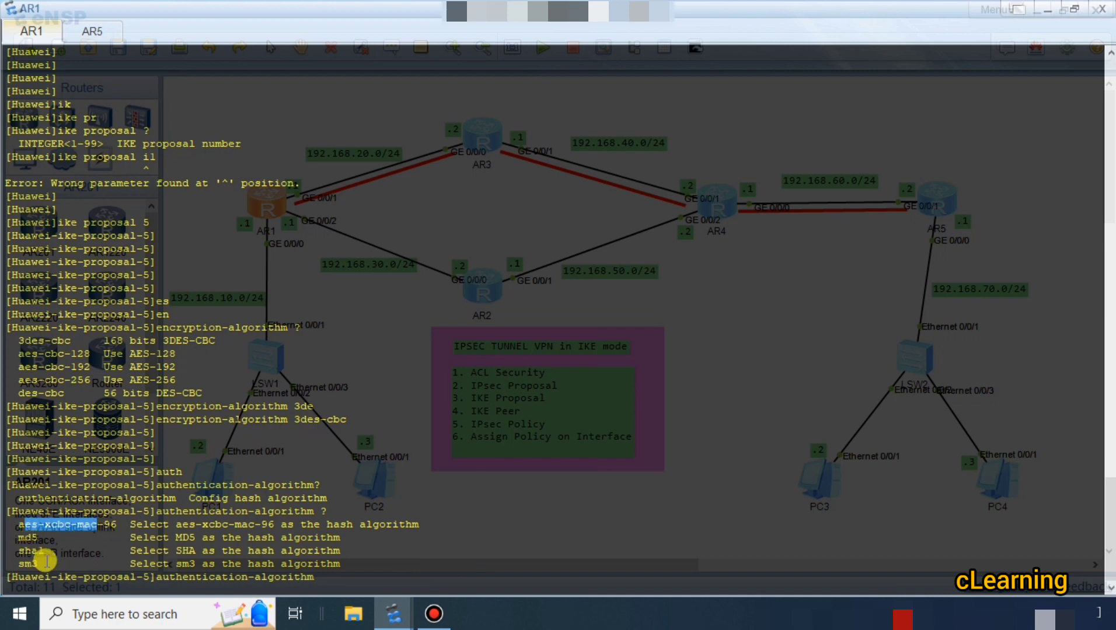
click(379, 584)
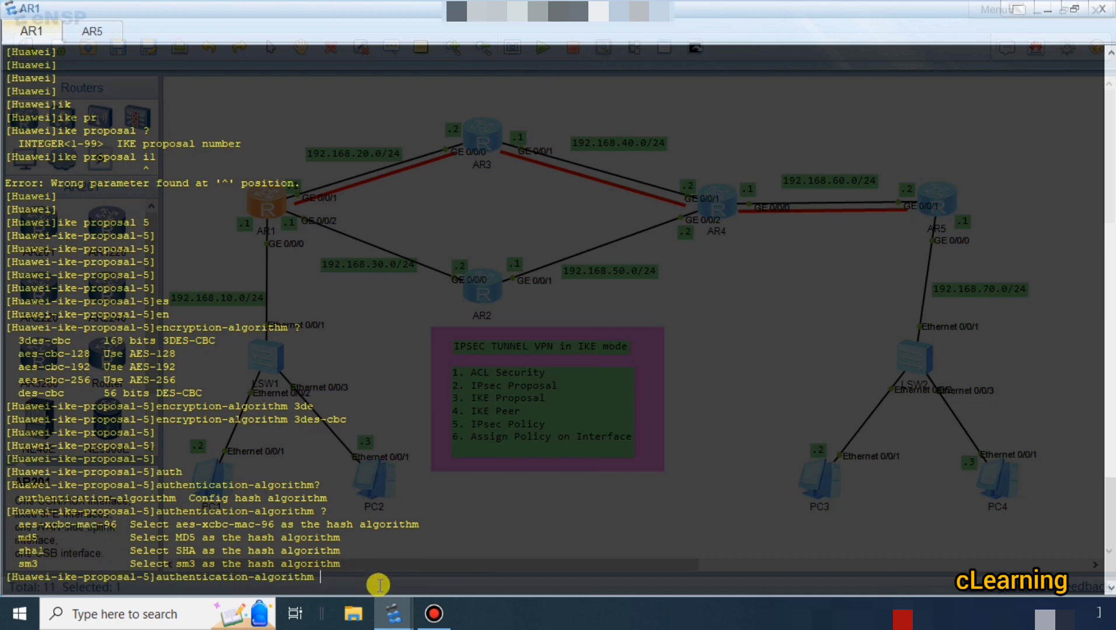
text(sh)
key(Tab)
key(Return)
key(Return)
key(Return)
key(Return)
key(Return)
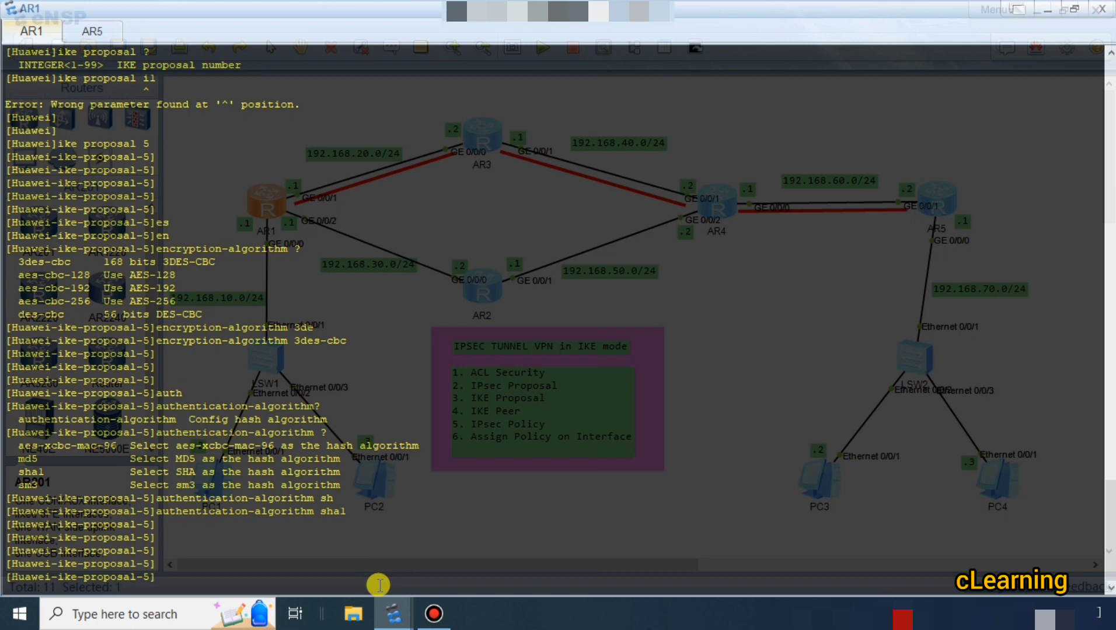
List the Diffie-Hellman groups for AR1's IKE proposal 5 and set it to group14.
text(dh)
key(Tab)
text(?)
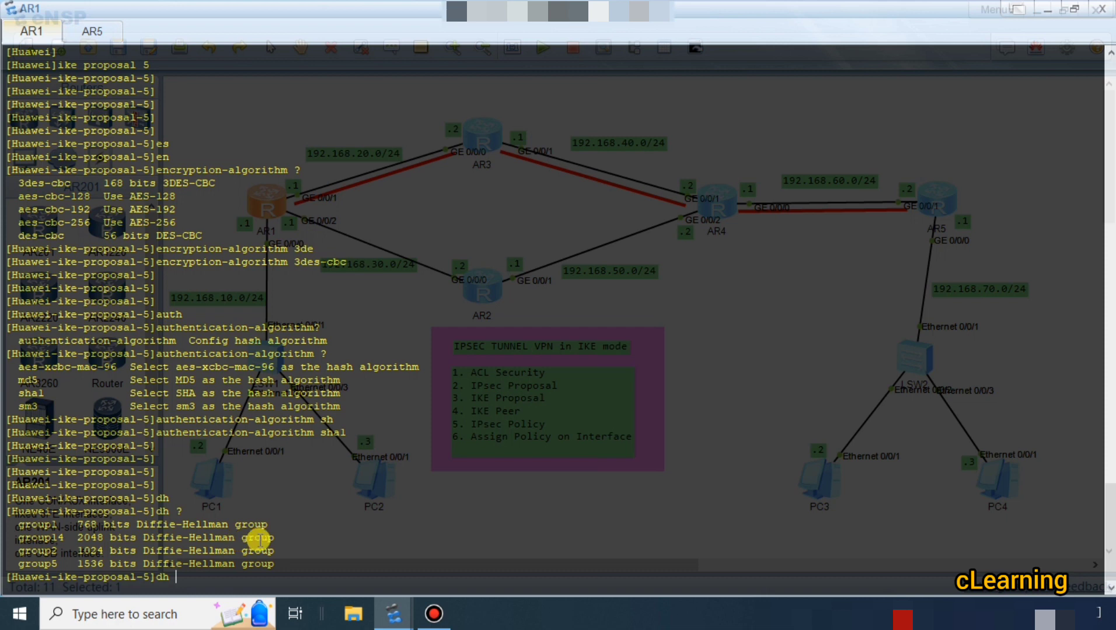
text(gr)
key(Tab)
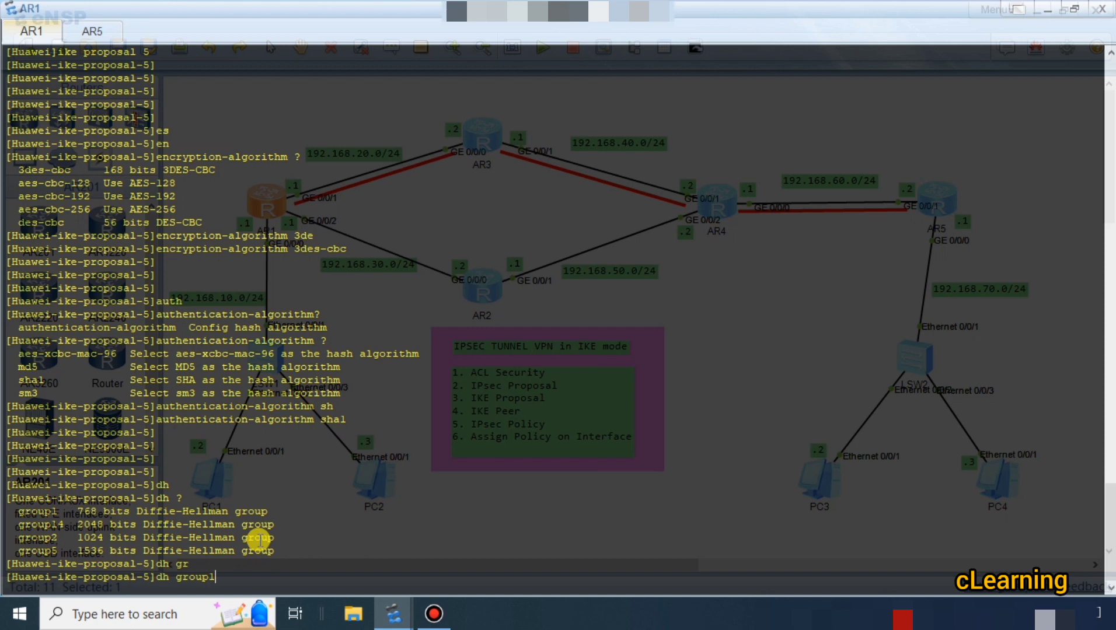
text(4 ?)
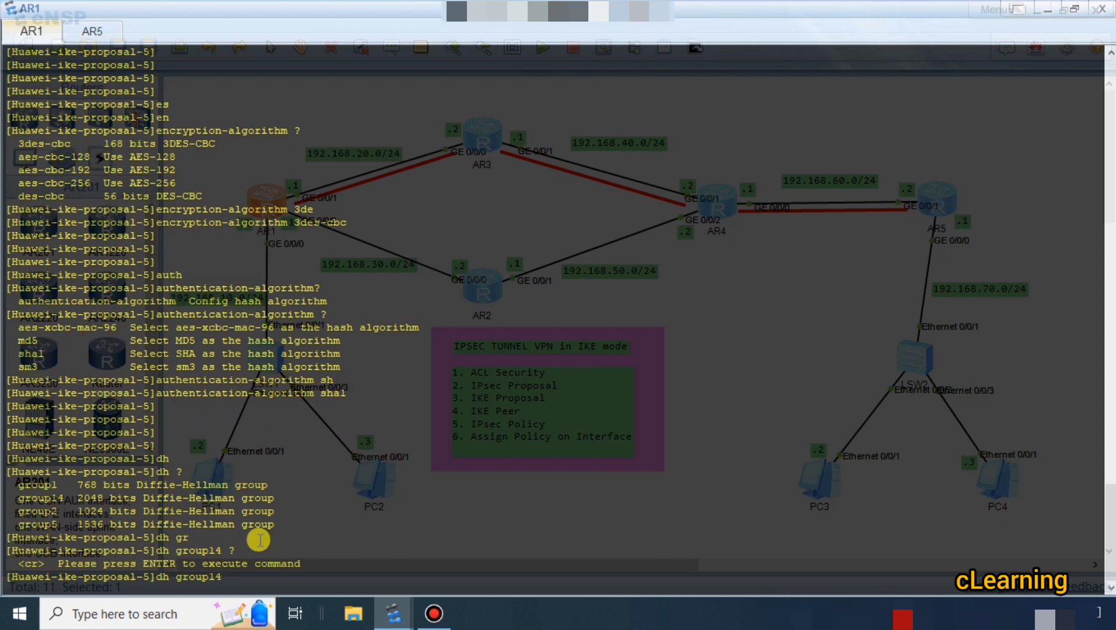
key(Return)
key(Return)
key(Return)
key(Return)
key(Return)
key(Return)
Return from IKE proposal 5 to AR1's system view.
text(q)
key(Return)
key(Return)
key(Return)
key(Return)
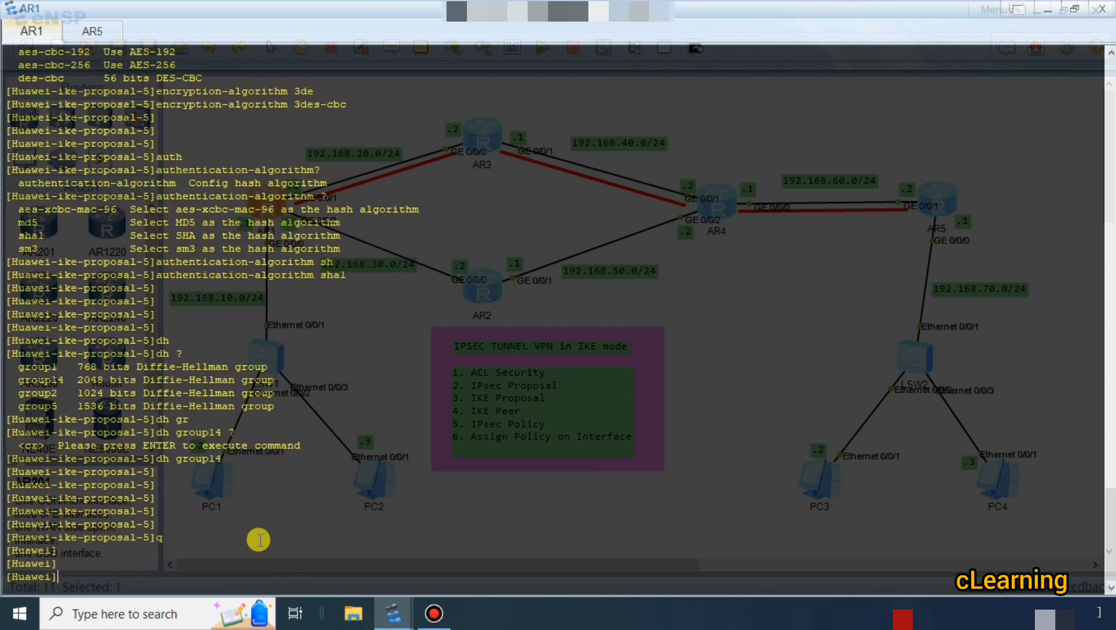
Switch to AR5's console and create the matching IKE proposal 5, entering its view.
click(91, 31)
key(Return)
key(Return)
key(Return)
key(Return)
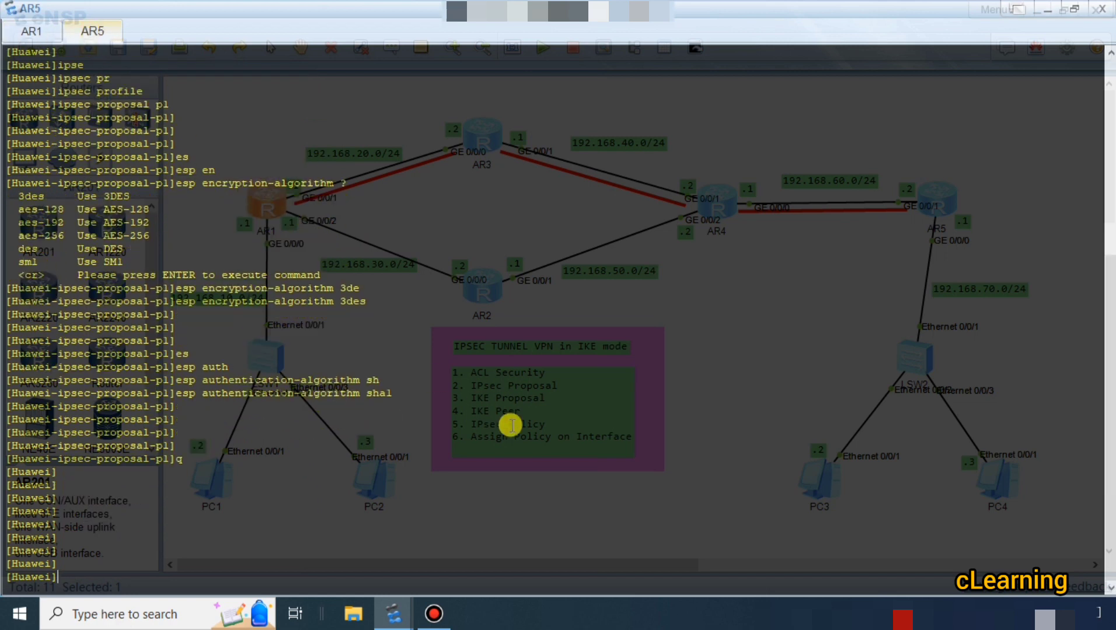
text(ik)
key(Tab)
text(p)
key(Tab)
key(Tab)
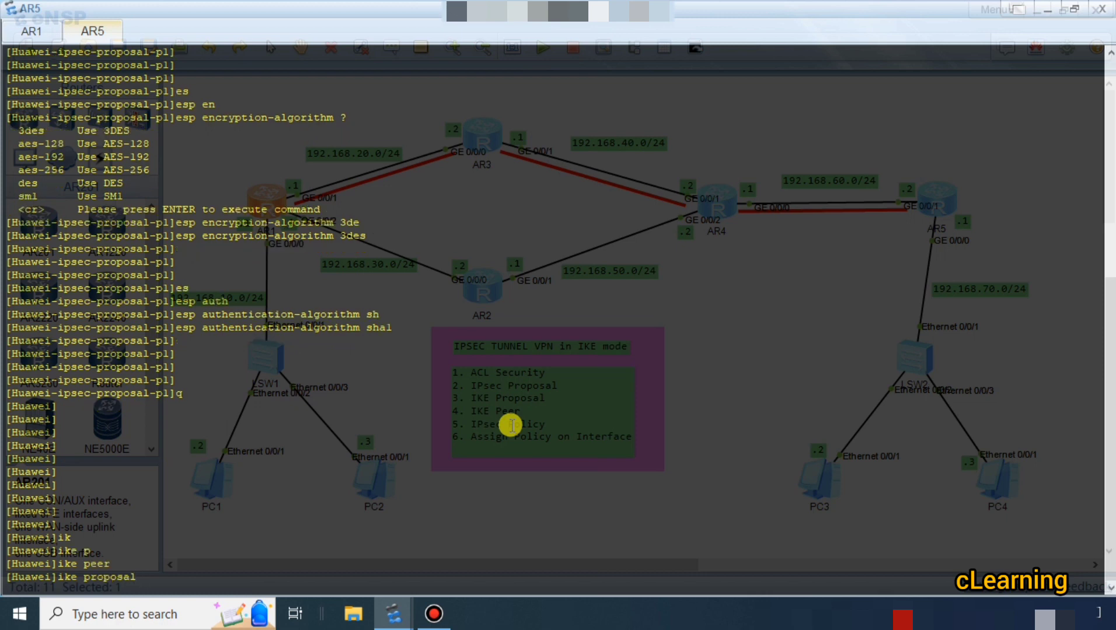
text(5)
key(Return)
key(Return)
List the encryption options for AR5's IKE proposal 5 and set its encryption algorithm to 3des-cbc.
text(en)
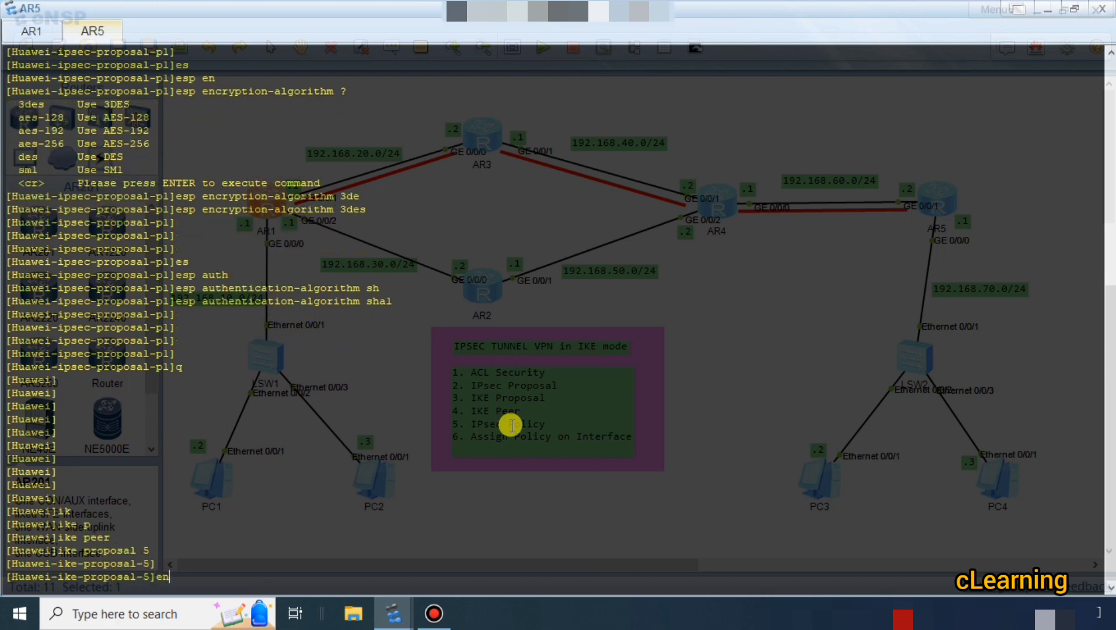
key(Tab)
text(?)
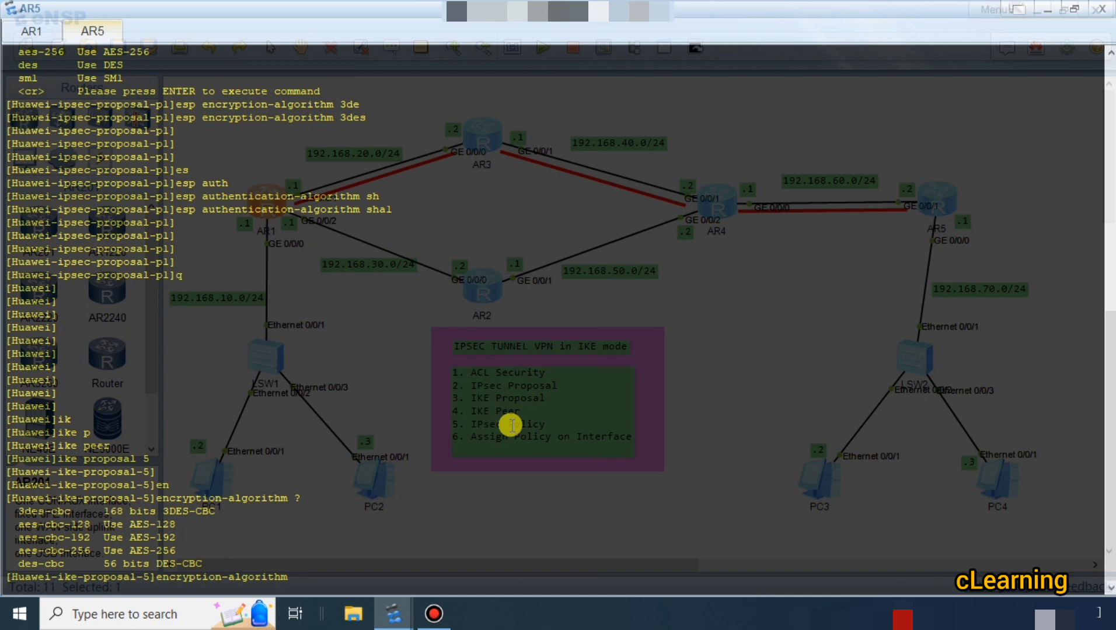
text(3d)
key(Tab)
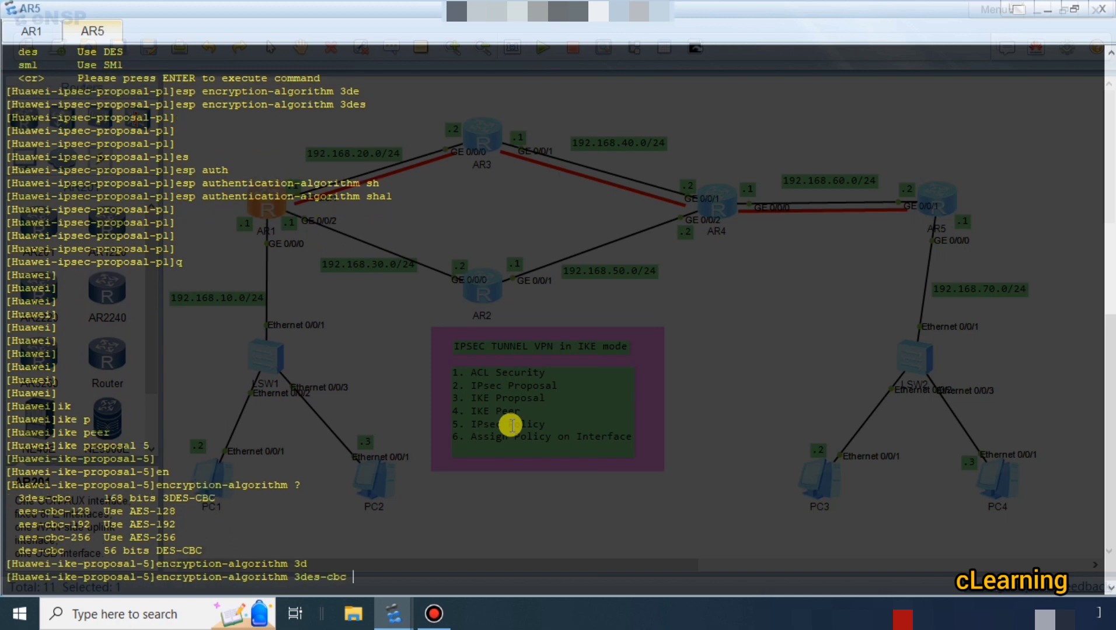
key(Return)
key(Return)
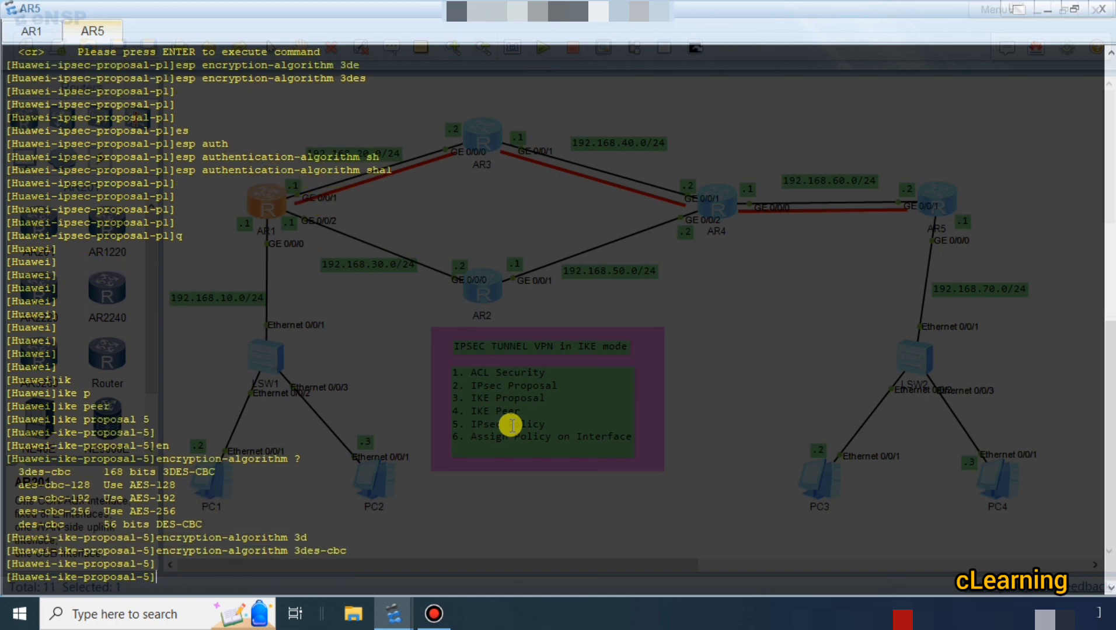
List the hash options for AR5's IKE proposal 5 and set its authentication algorithm to sha1.
text(au)
key(Tab)
text(?)
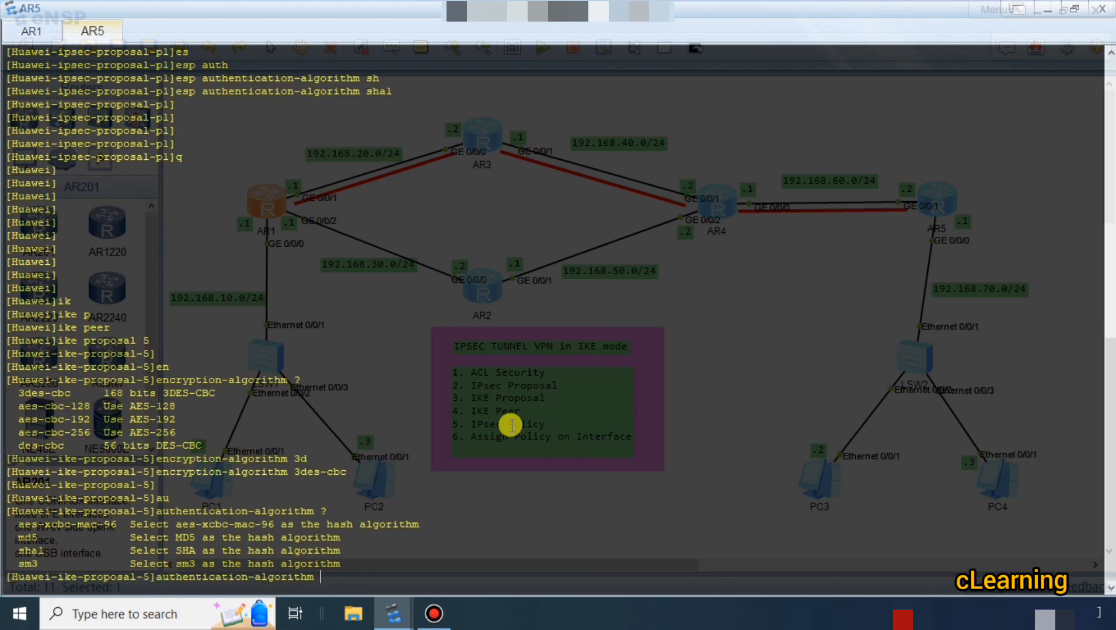
text(sh)
key(Tab)
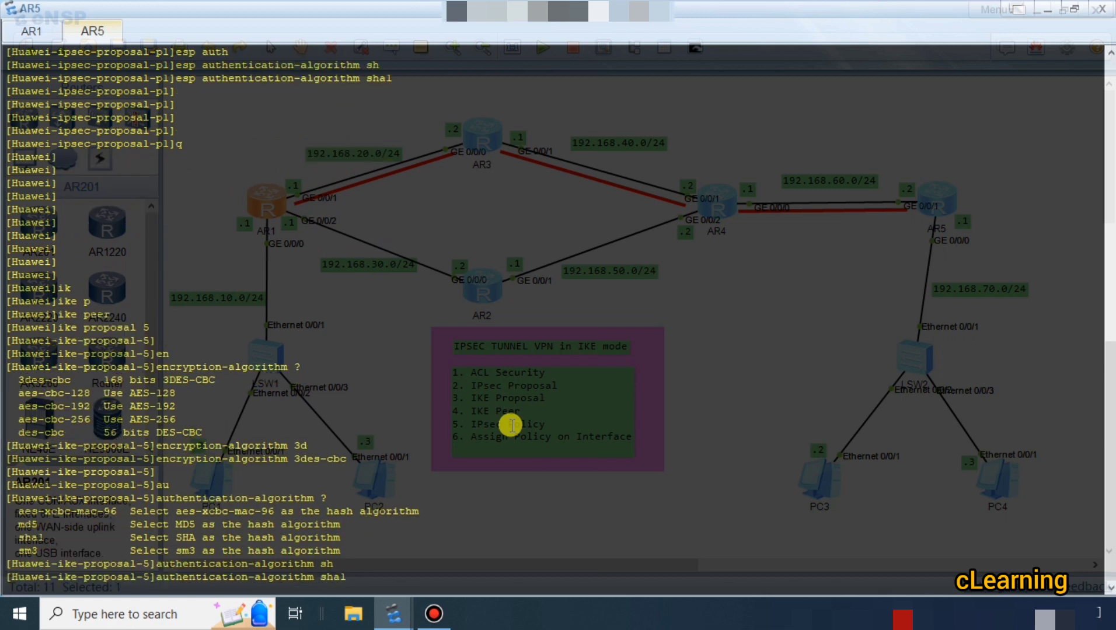
key(Return)
key(Return)
text(sh)
key(Tab)
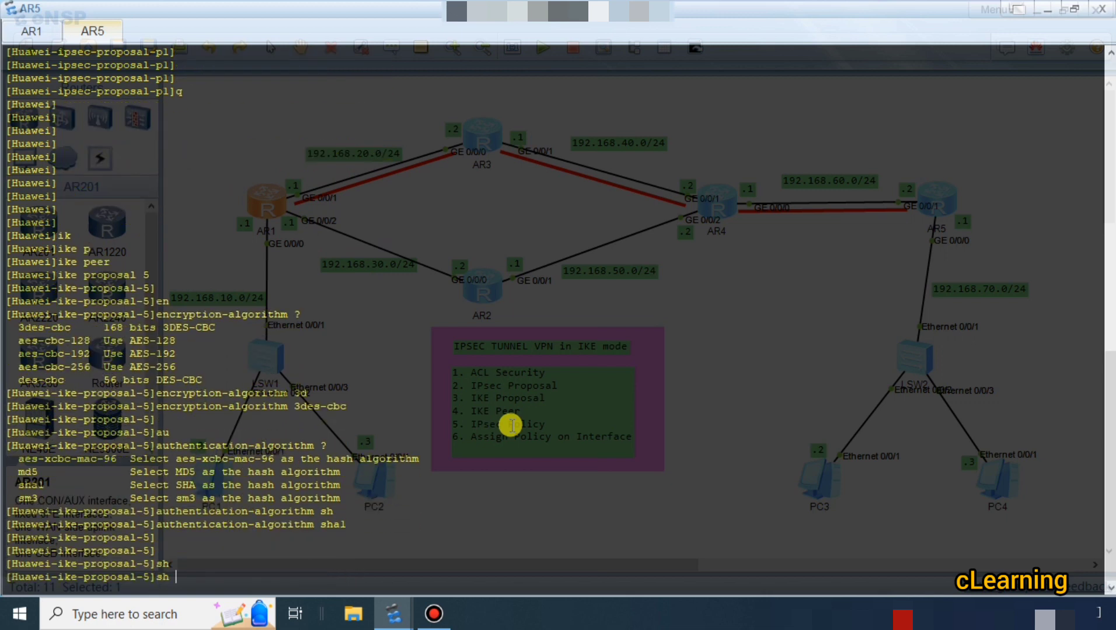
key(BackSpace)
key(BackSpace)
key(BackSpace)
Set the Diffie-Hellman group of AR5's IKE proposal 5 to group14.
text(dh)
key(Tab)
text(fg)
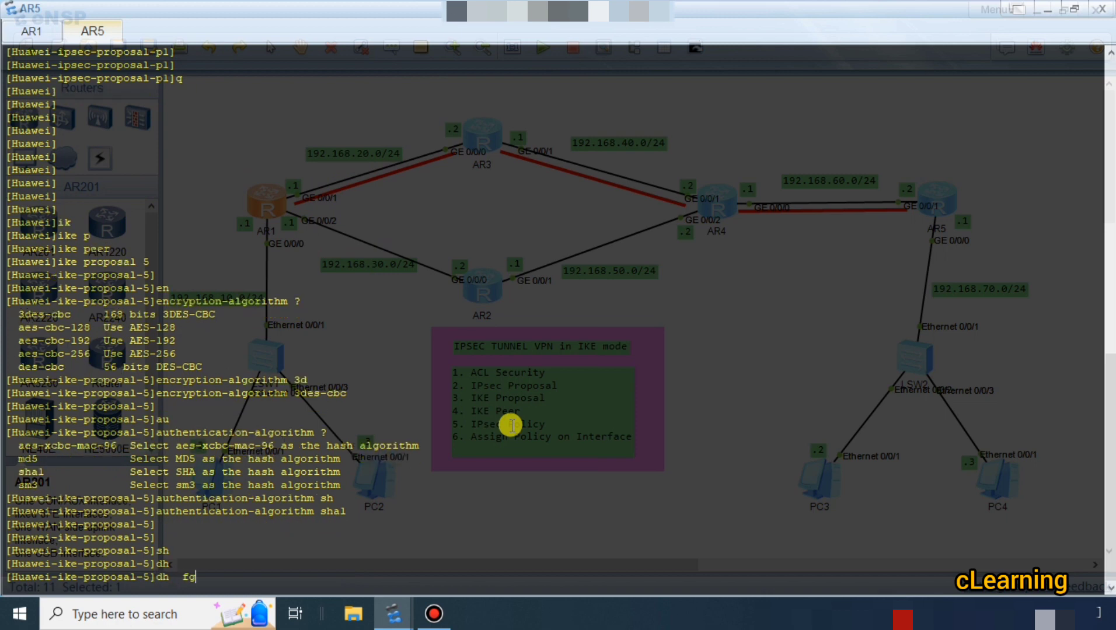
key(BackSpace)
key(BackSpace)
text(gr)
key(Tab)
text(4)
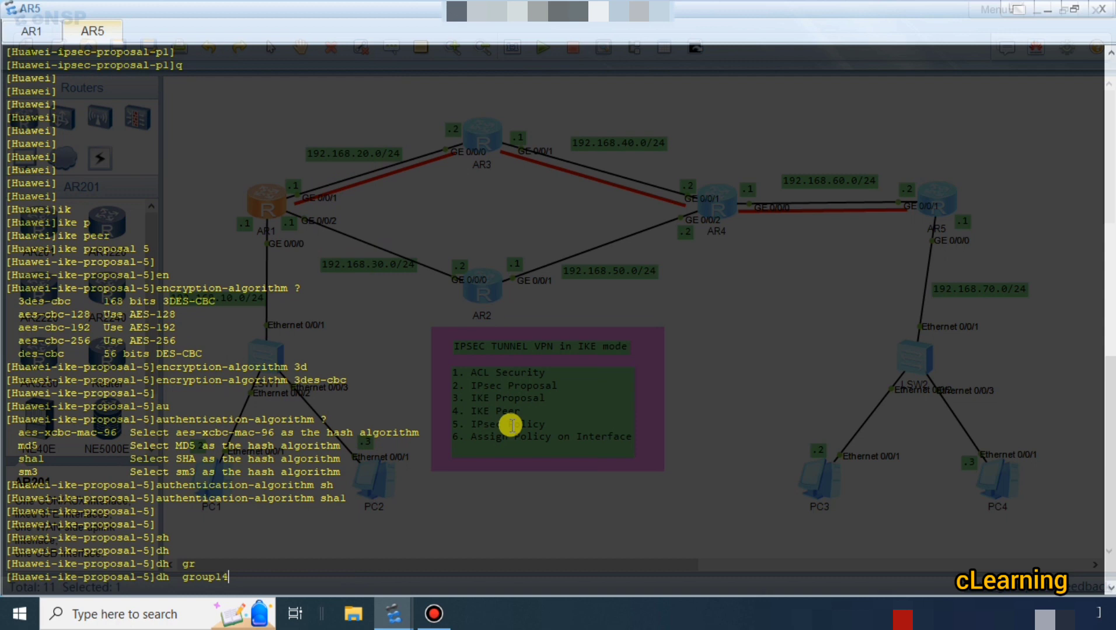
key(Return)
key(Return)
key(Return)
key(Return)
List the commands available in AR5's IKE proposal view and examine the dh entry's description.
text(?)
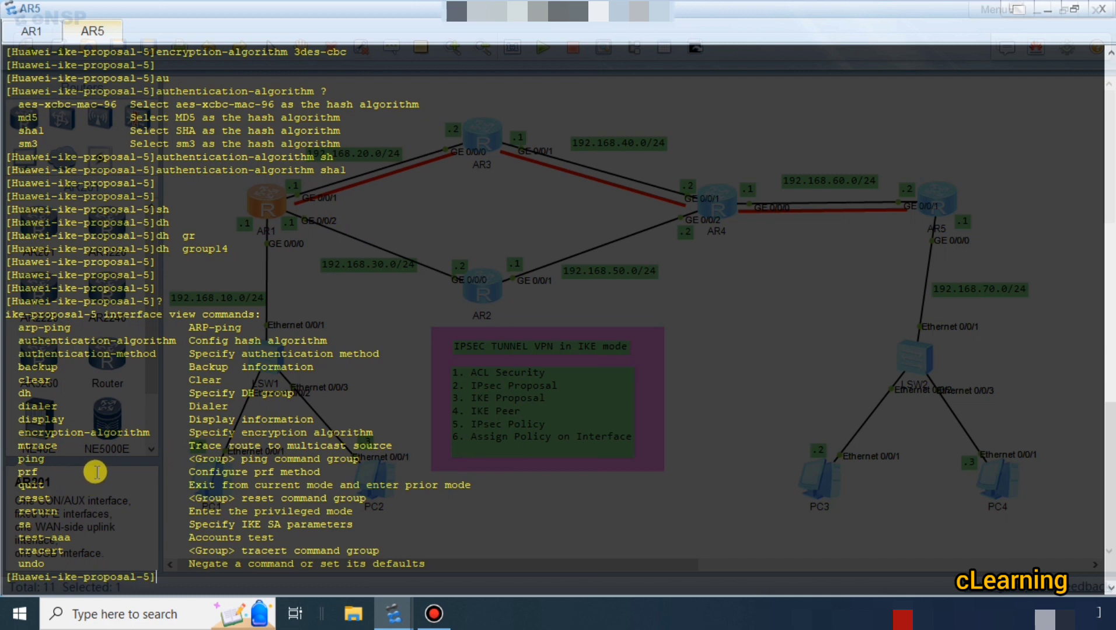
key(Return)
key(Return)
key(Return)
key(Return)
key(Return)
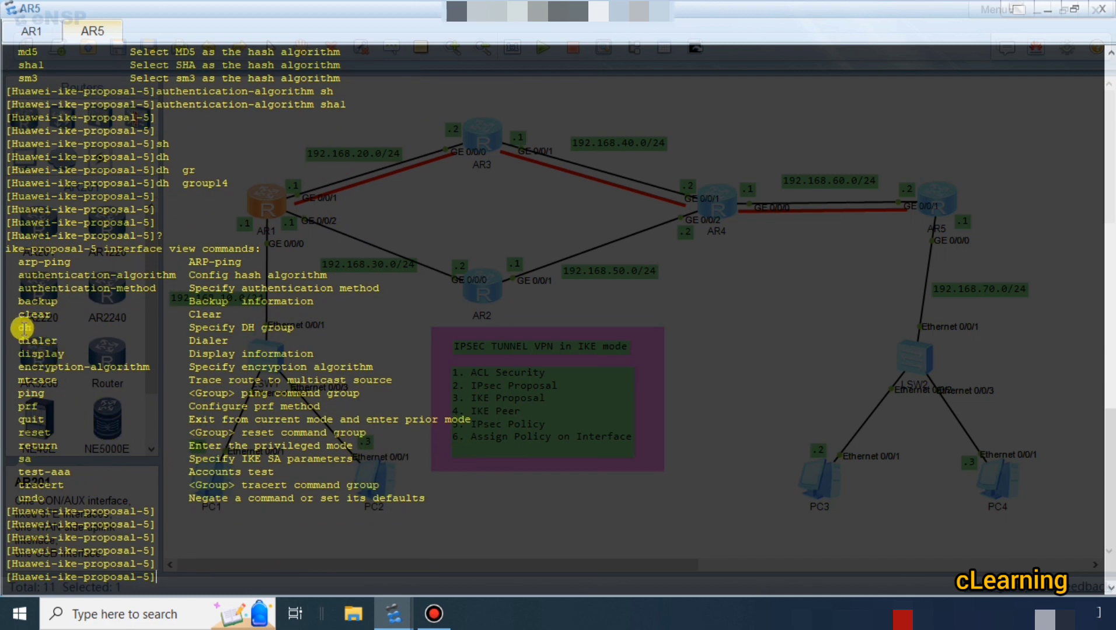
drag(22, 328, 301, 328)
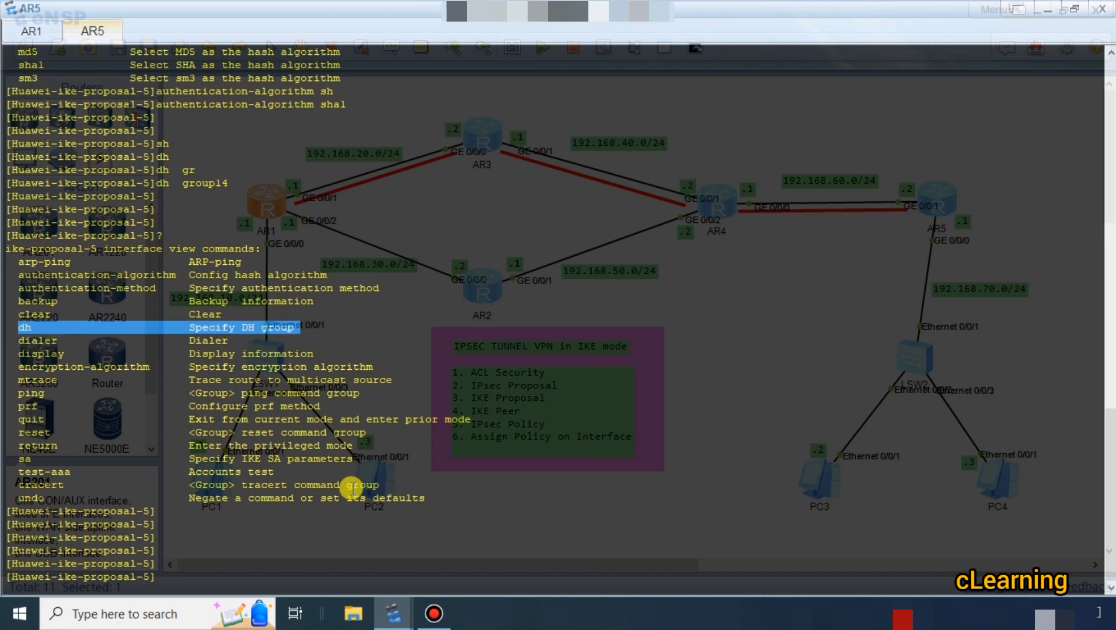
List the Diffie-Hellman group options for AR5's IKE proposal 5 and examine their bit lengths.
click(352, 487)
text(dh)
key(Tab)
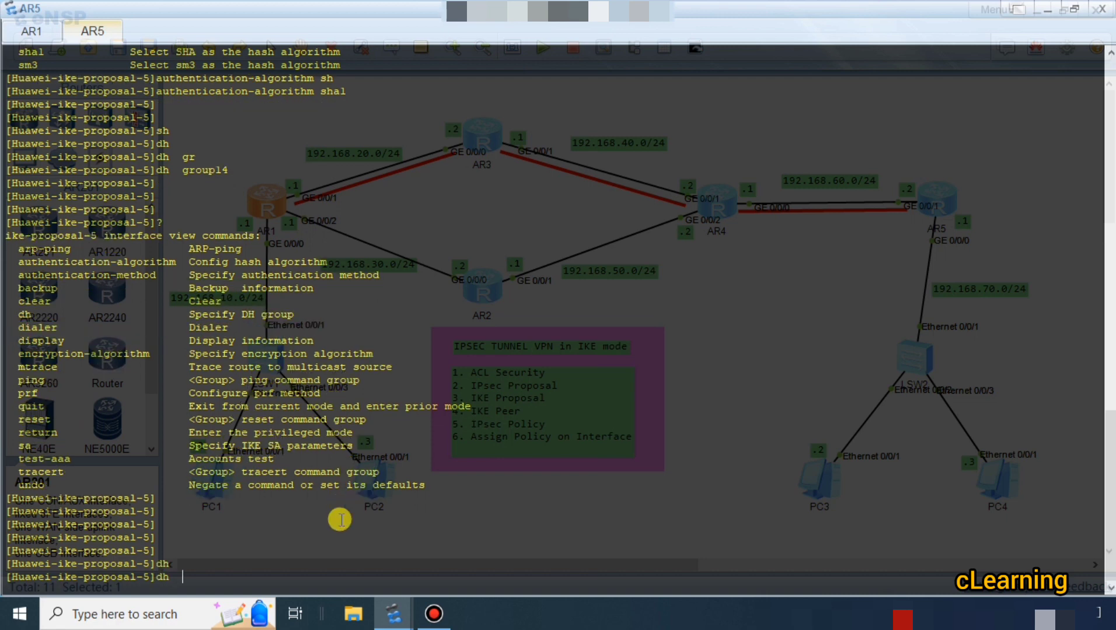
text(?)
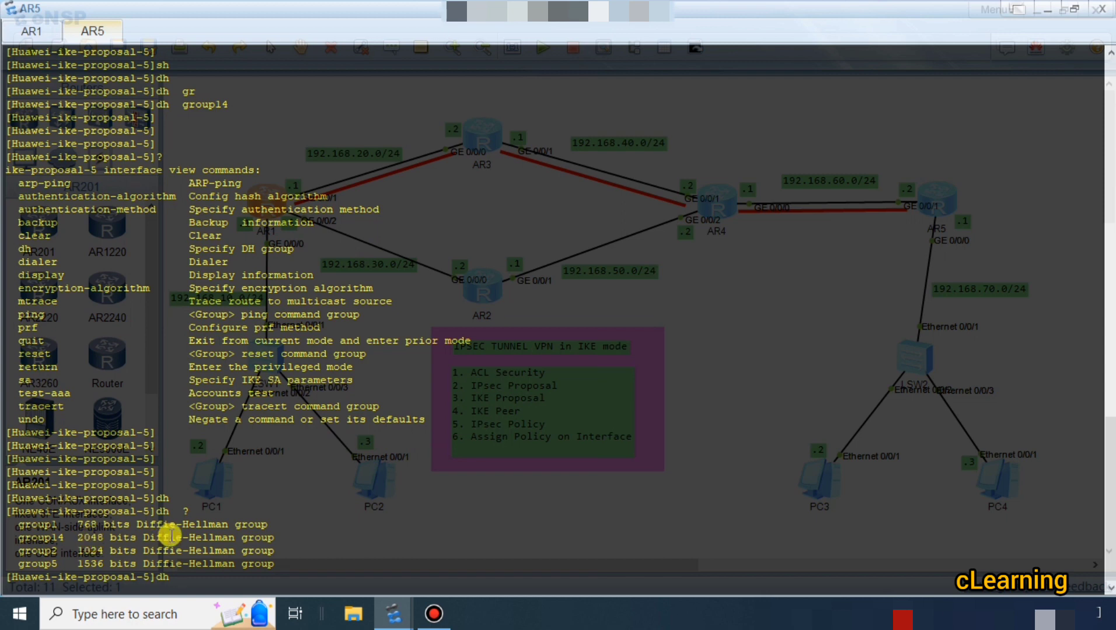
drag(270, 538, 132, 550)
click(245, 554)
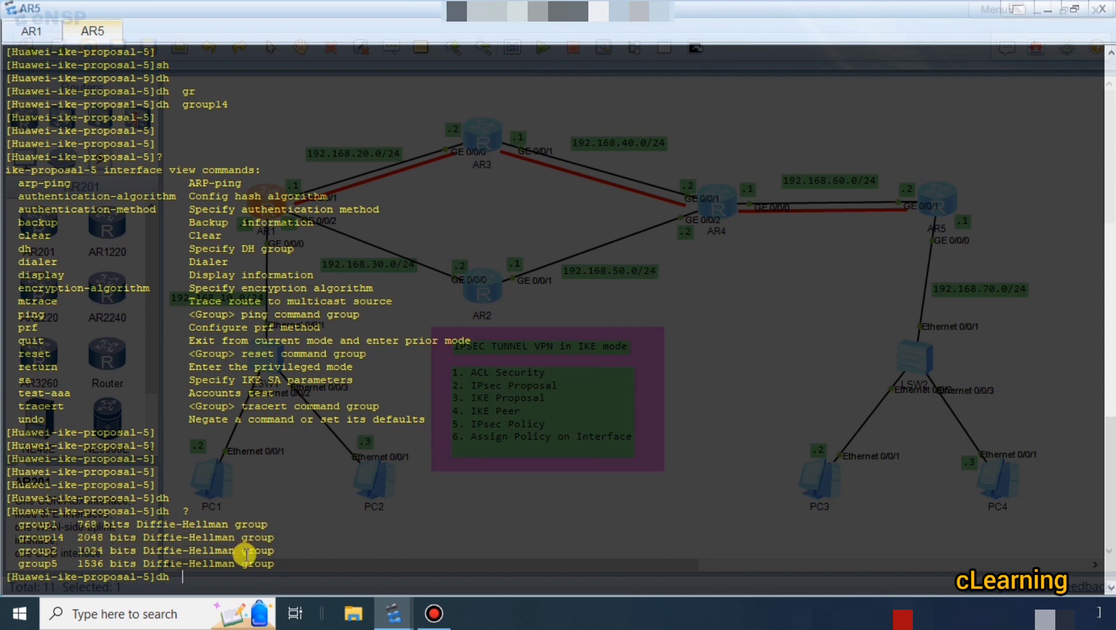
Discard the unfinished dh command and leave AR5's IKE proposal view for the system view.
key(BackSpace)
key(BackSpace)
text(q)
key(Return)
key(Return)
key(Return)
key(Return)
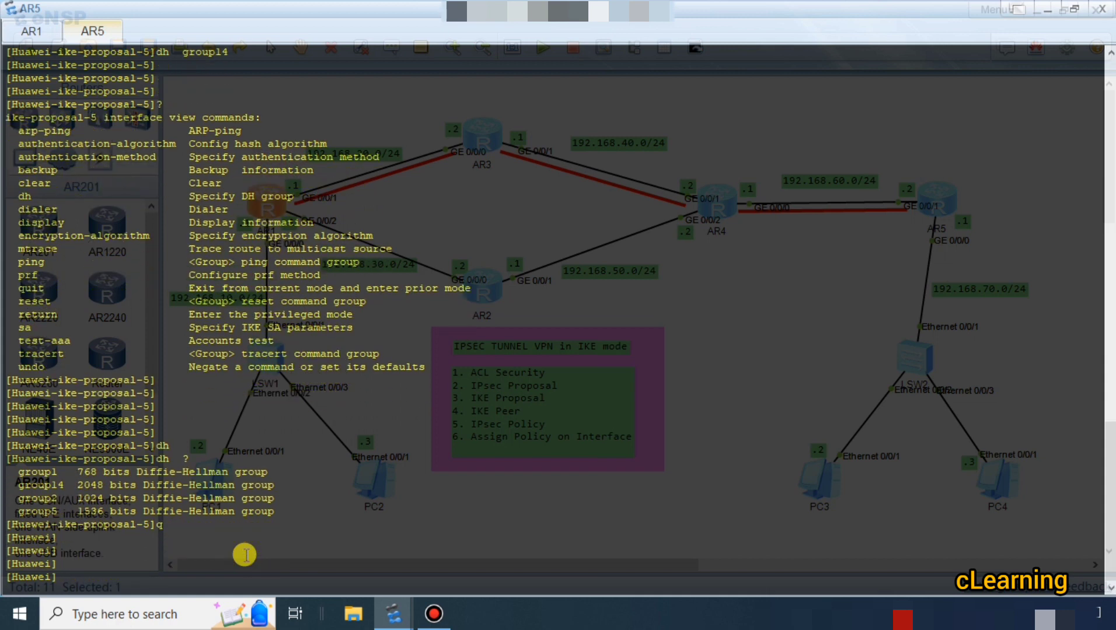
Switch to AR1 and try to create IKE peer i1 without specifying an IKE version.
click(17, 32)
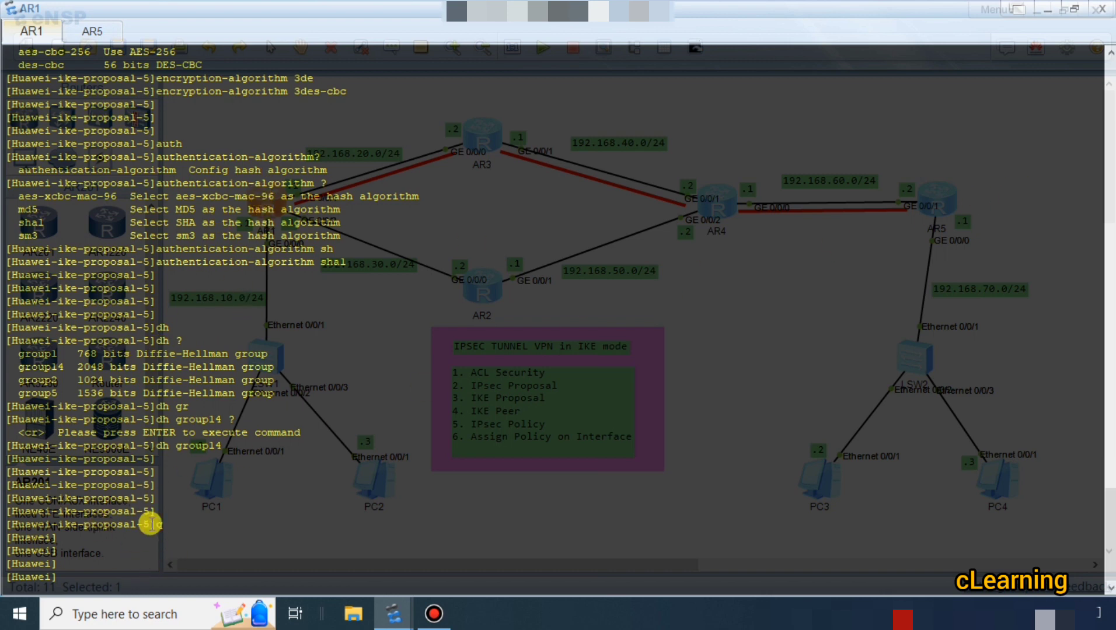
text(ik)
key(Tab)
text(pe)
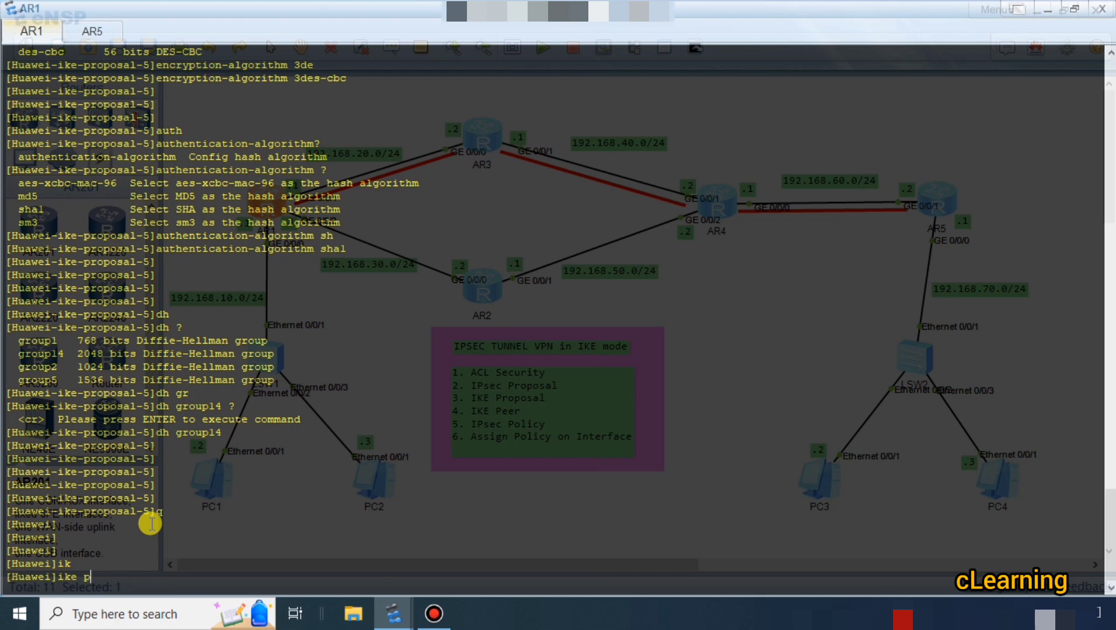
key(Tab)
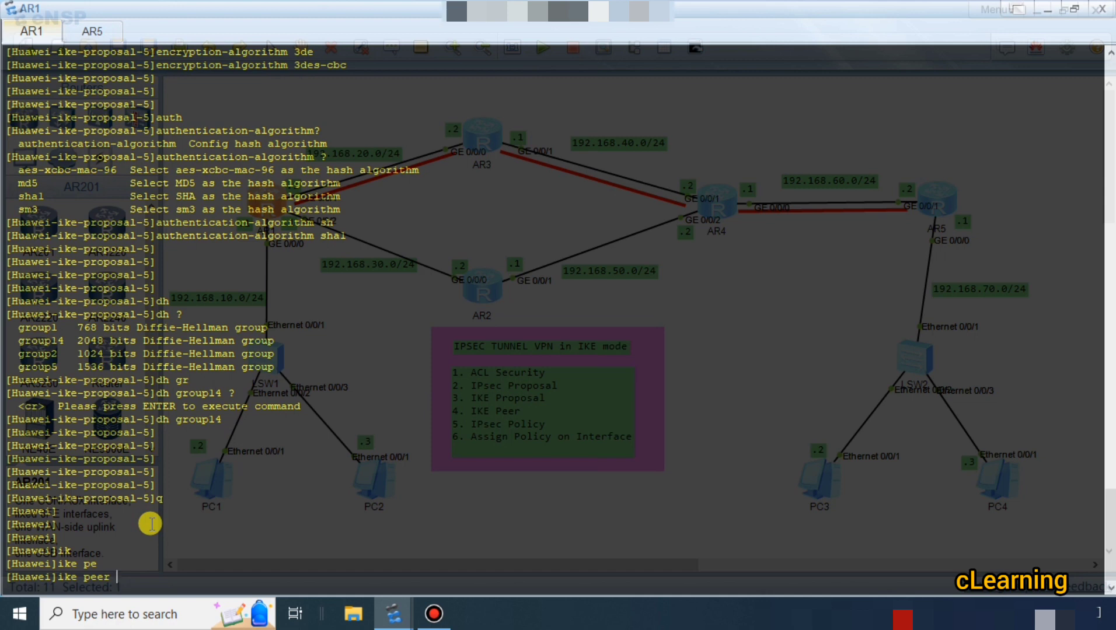
text(il)
key(Return)
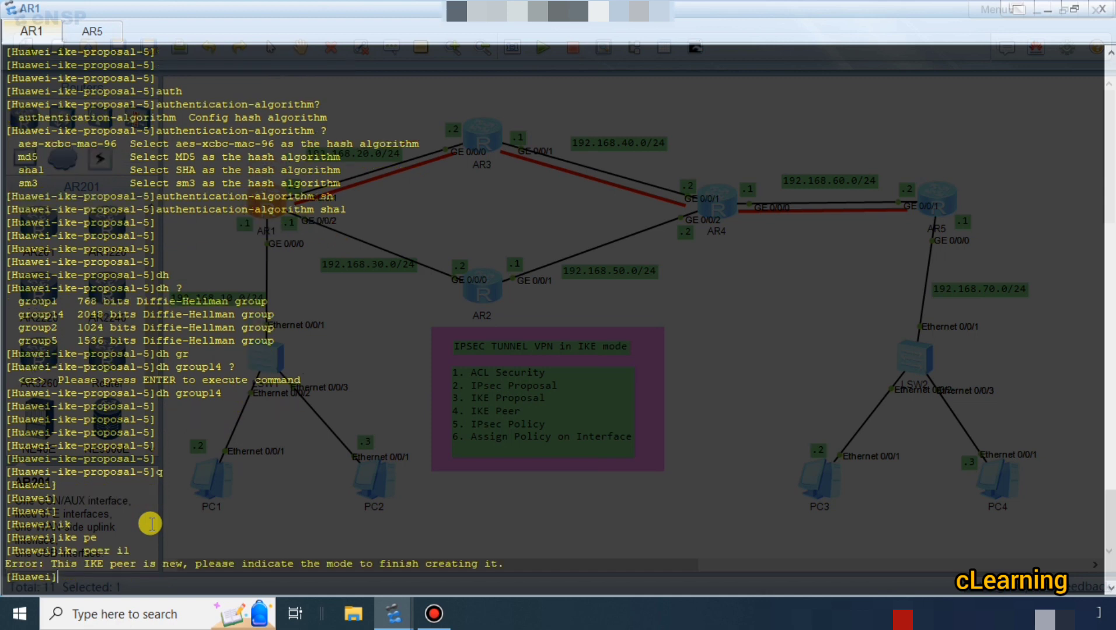
key(Return)
key(Return)
key(Return)
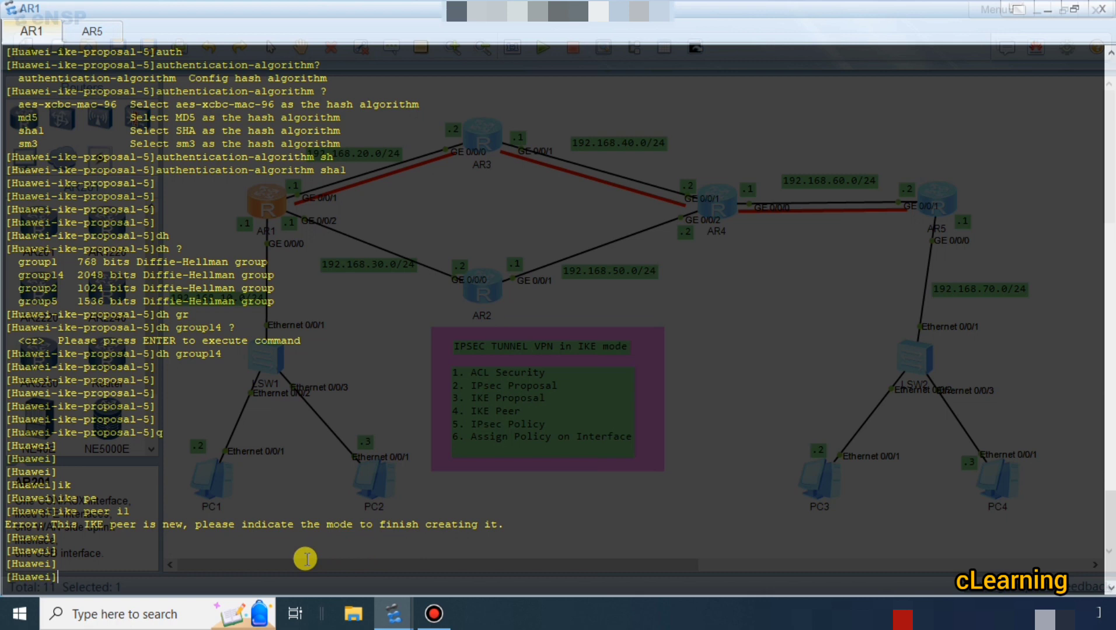
Query the IKE peer name format on AR1 and try creating peers i and 5 without a version.
key(Up)
key(BackSpace)
text(?)
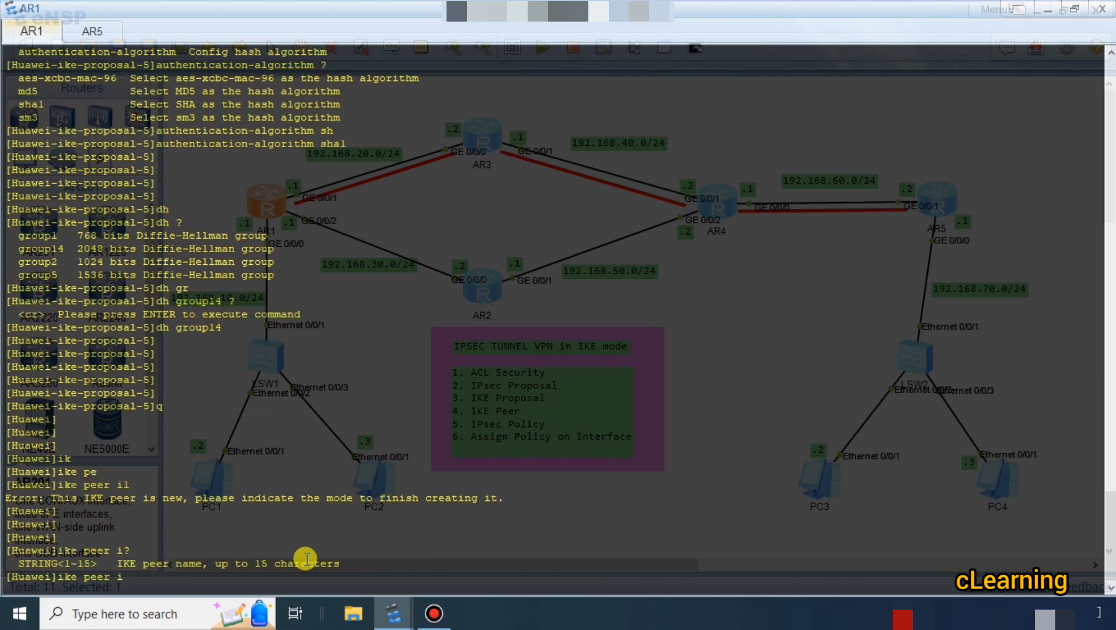
key(Return)
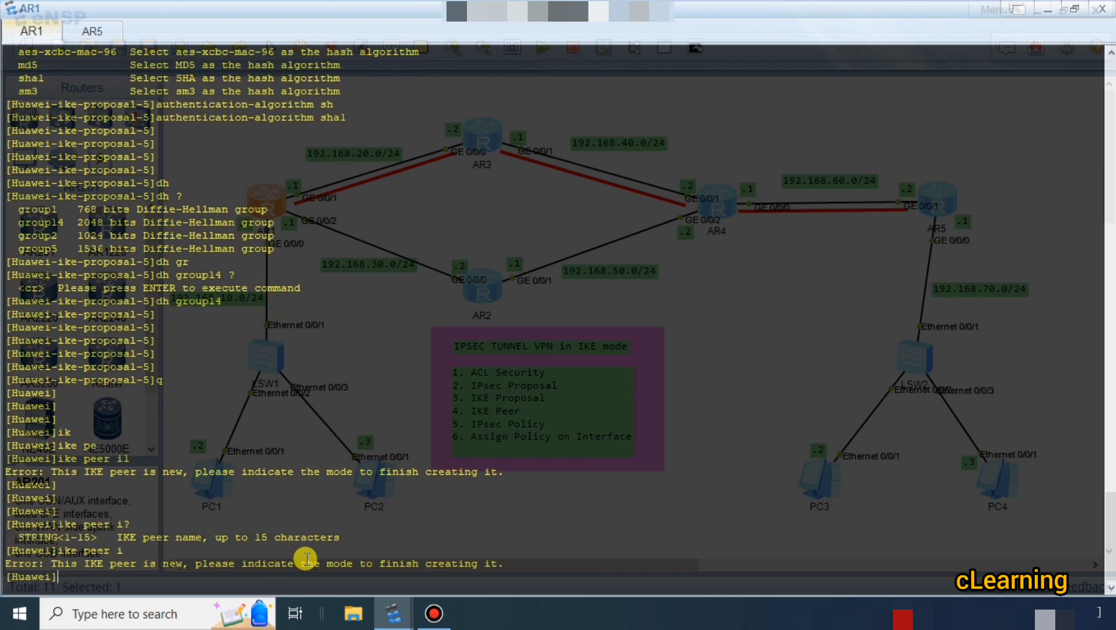
key(Up)
key(BackSpace)
text(5)
key(Return)
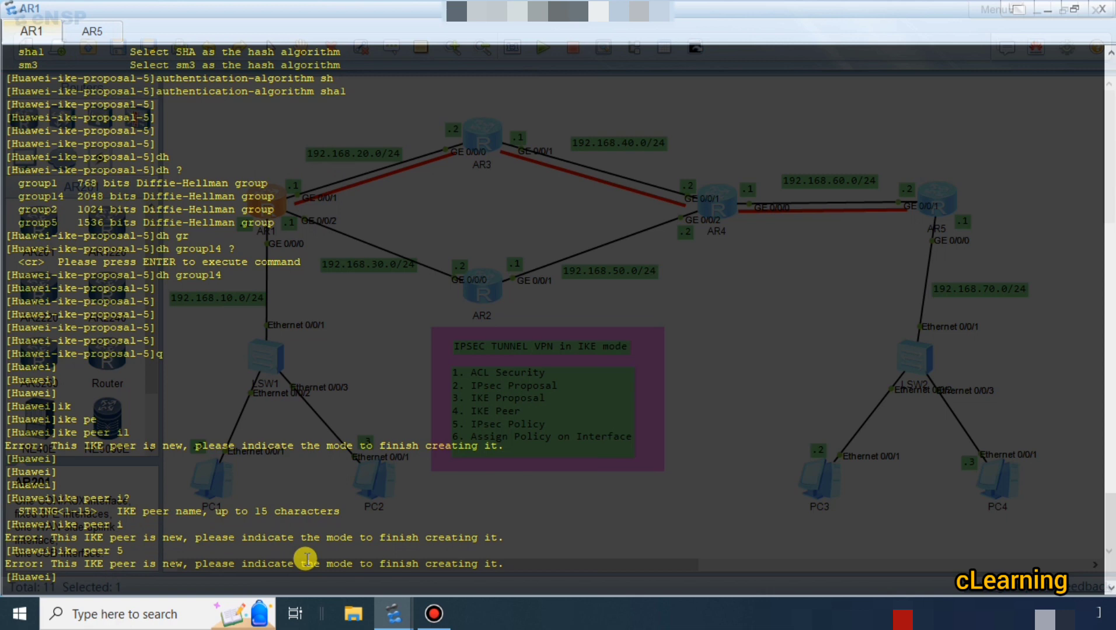
List the parameters for AR1's IKE peer command, using abc as a trial peer name to see the version options.
text(ik)
key(Tab)
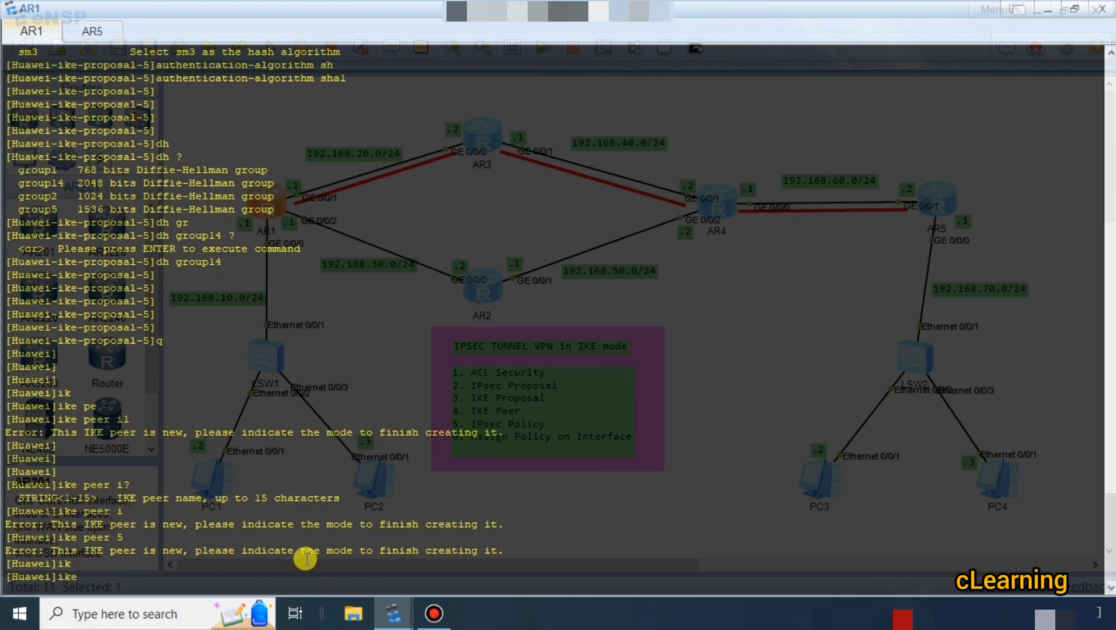
text(pe)
key(Tab)
text(?)
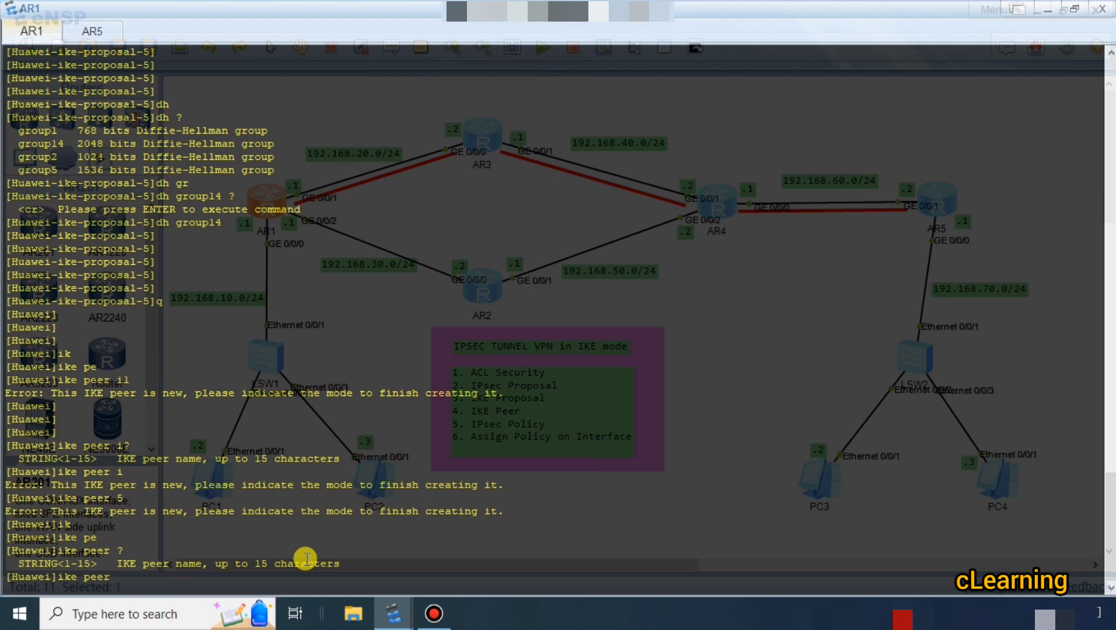
text(abc ?)
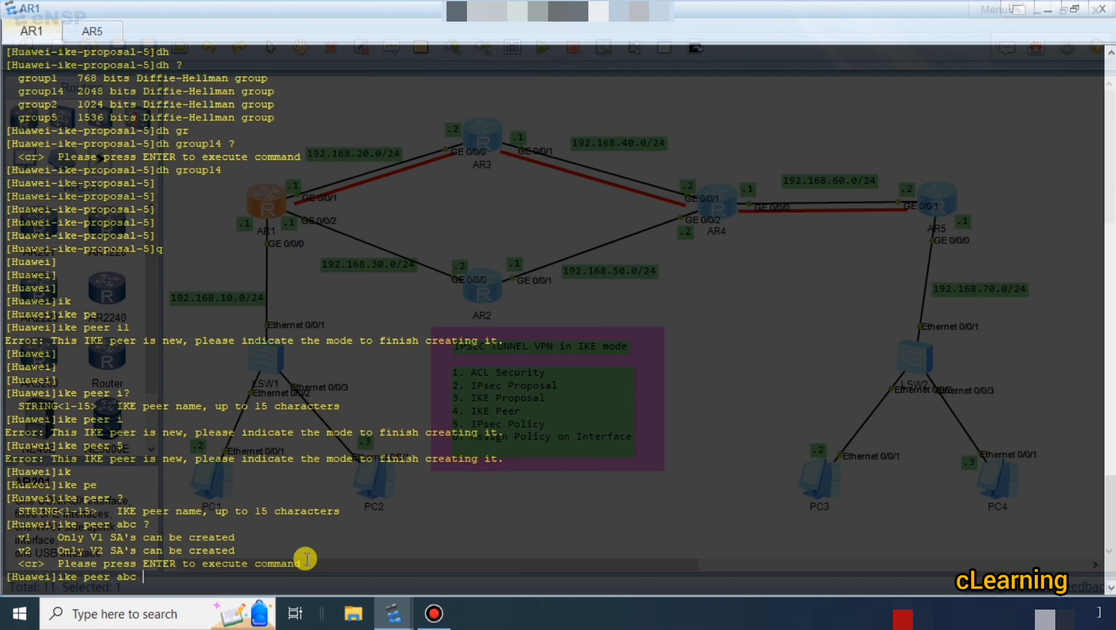
Create IKE peer i1 on AR1 with version v2.
key(BackSpace)
key(BackSpace)
key(BackSpace)
text(i)
text(v)
key(Tab)
key(Tab)
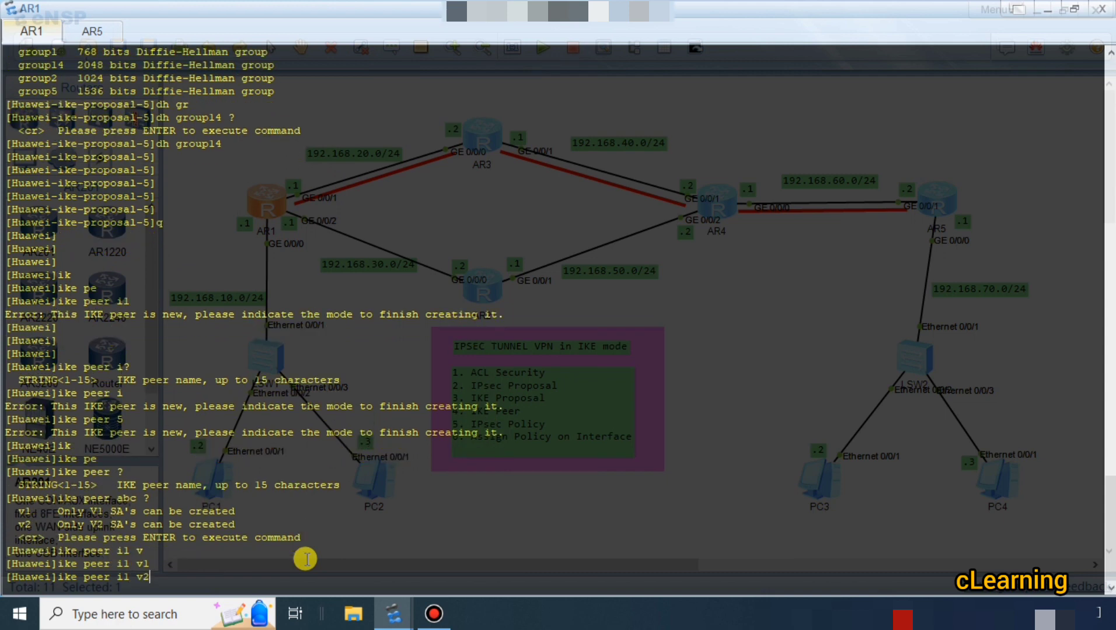
key(Return)
key(Return)
key(Return)
key(Return)
key(Return)
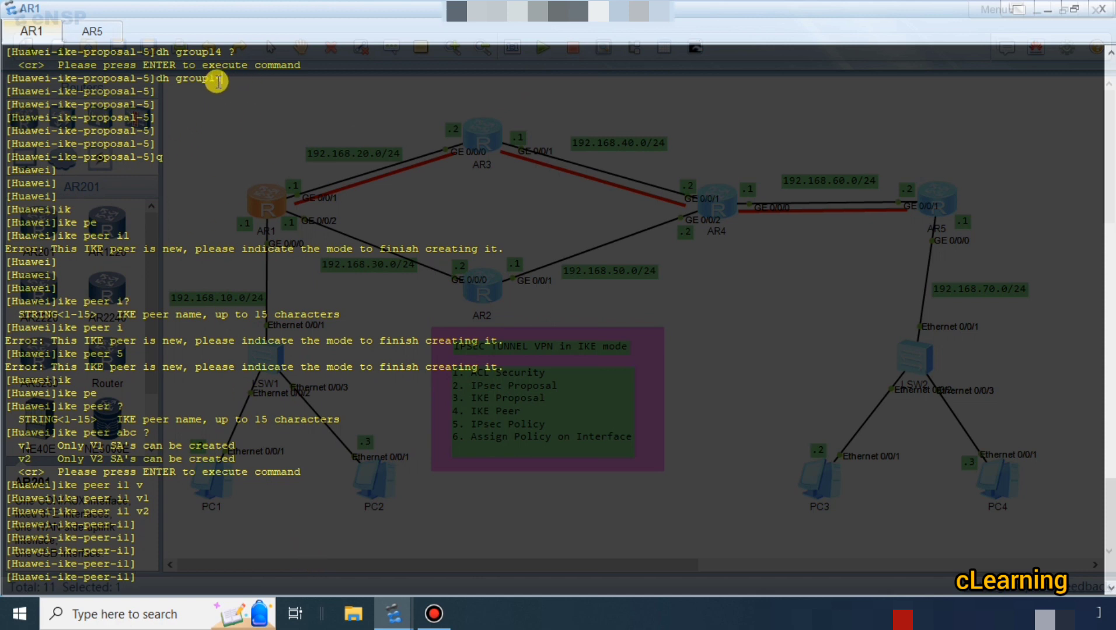
Assign IKE proposal 5 to AR1's IKE peer i1.
drag(221, 78, 111, 78)
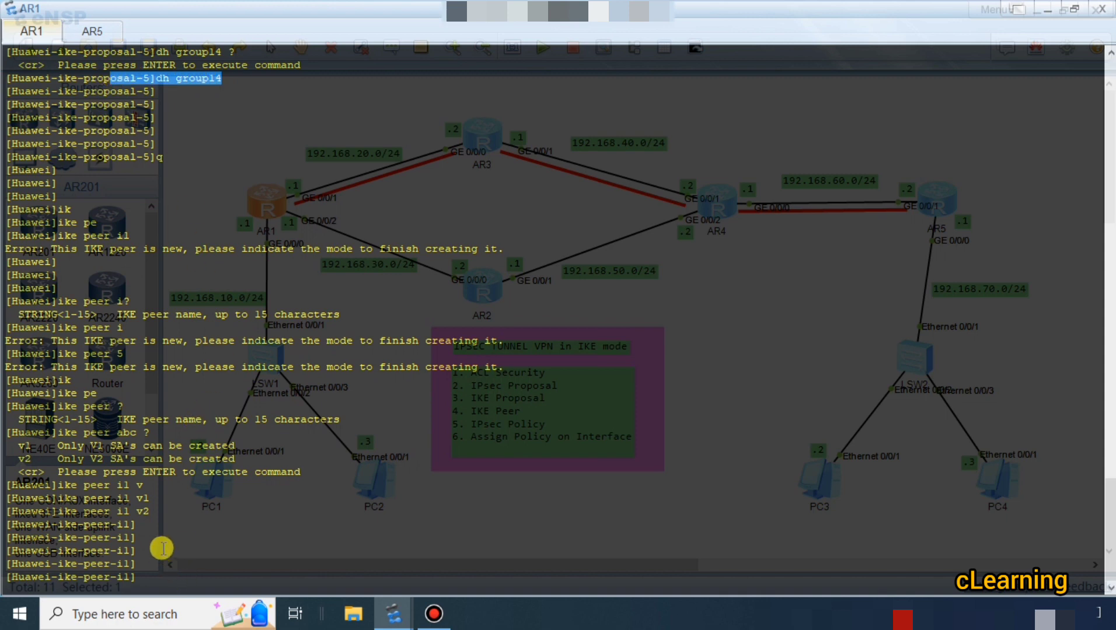
click(95, 528)
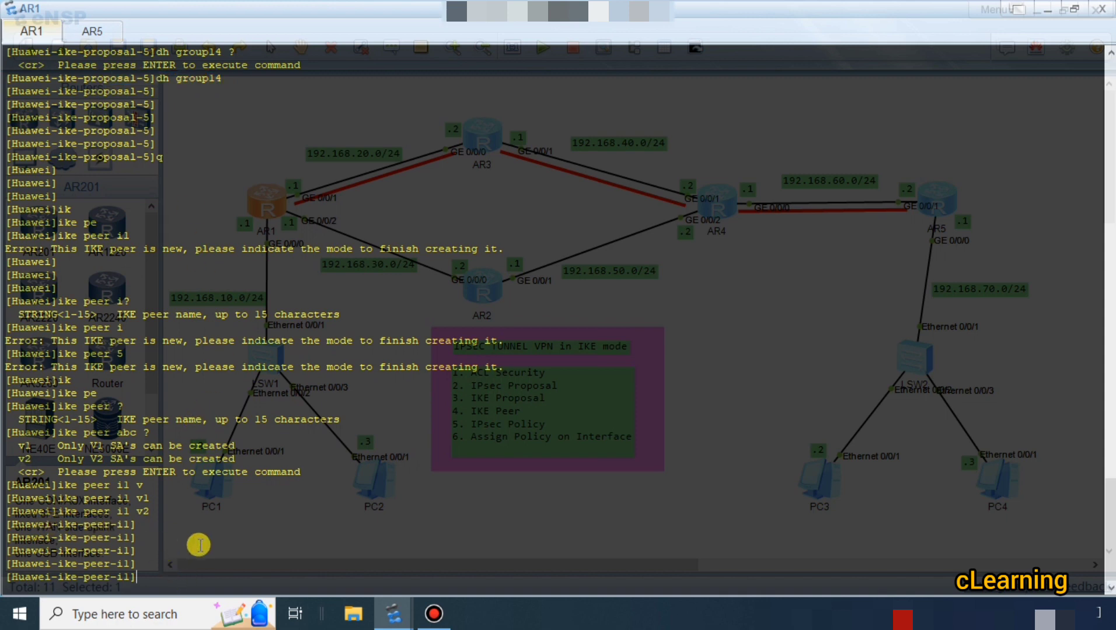
text(ik)
key(Tab)
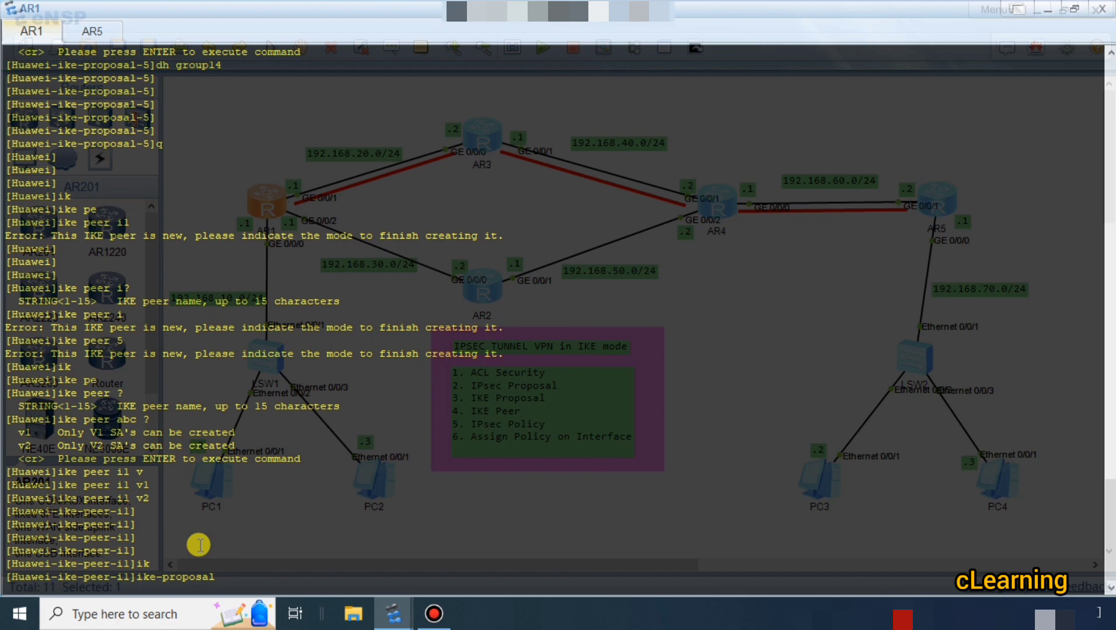
text(5)
key(Return)
key(Return)
key(Return)
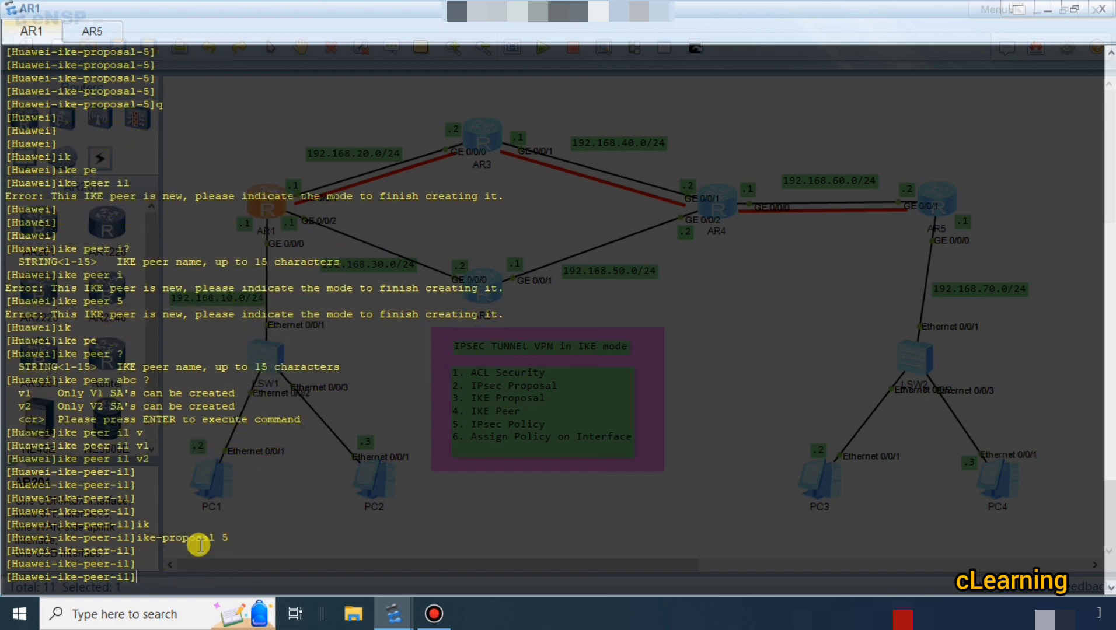
Set the cipher pre-shared key of AR1's IKE peer i1, entering the shared key.
text(pre)
key(Tab)
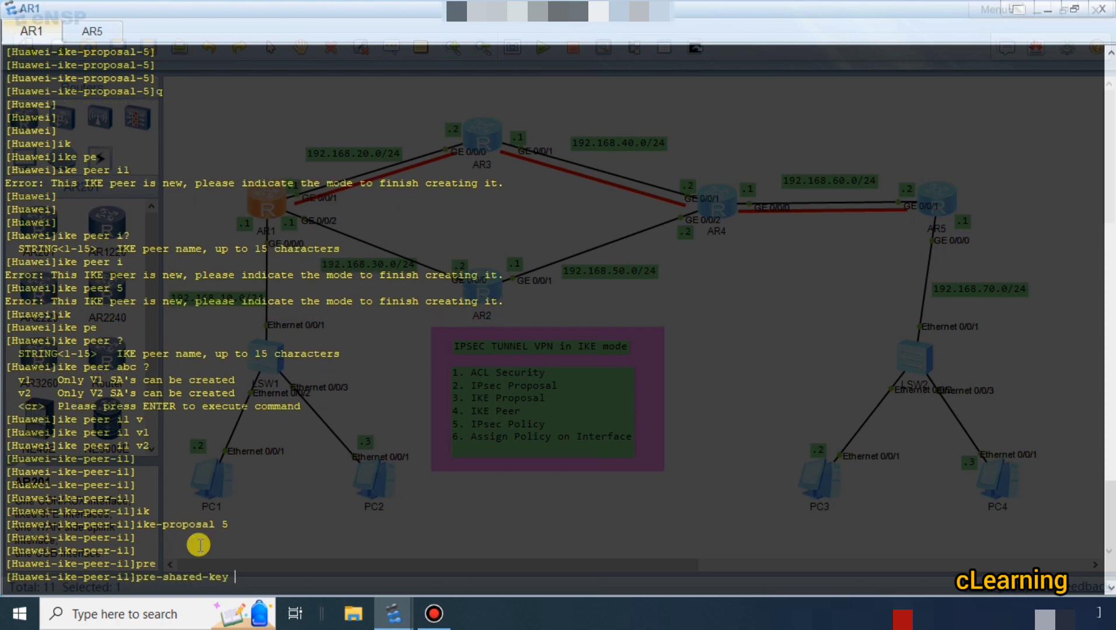
text(ci)
key(Tab)
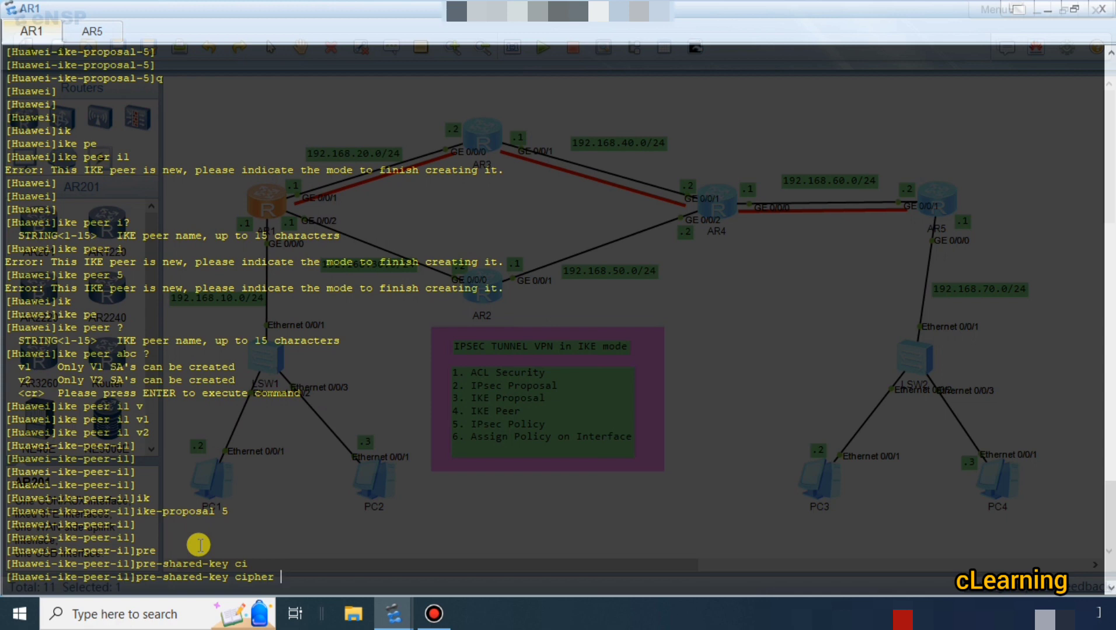
text(huawei123)
key(Return)
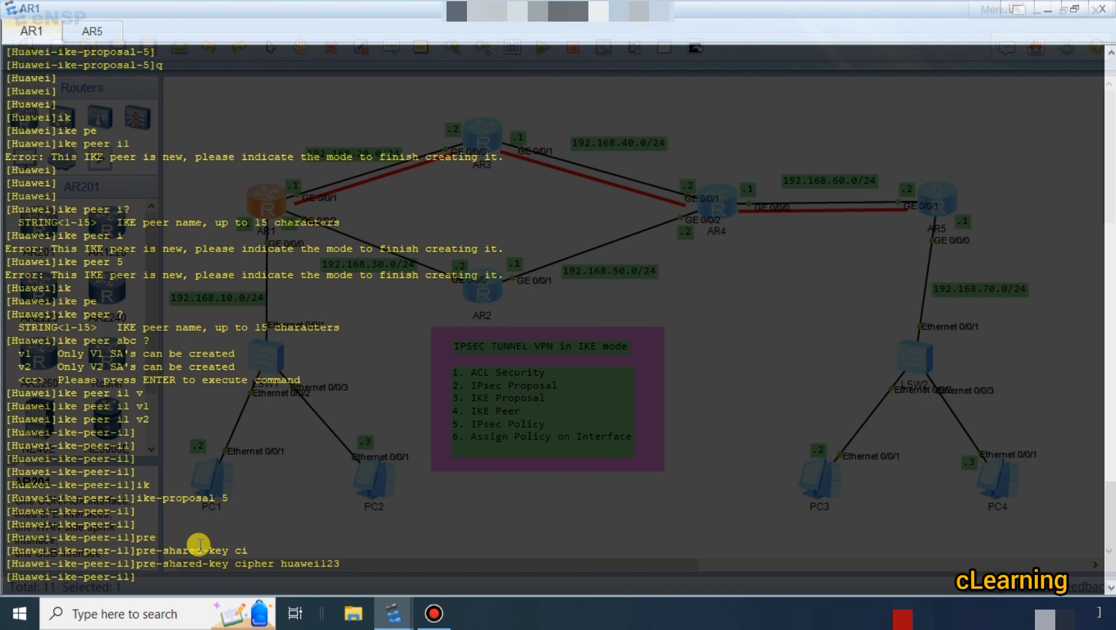
Check the topology for AR5's WAN address and set the remote address of AR1's IKE peer i1 to 192.168.60.2.
text(re)
key(Tab)
key(Tab)
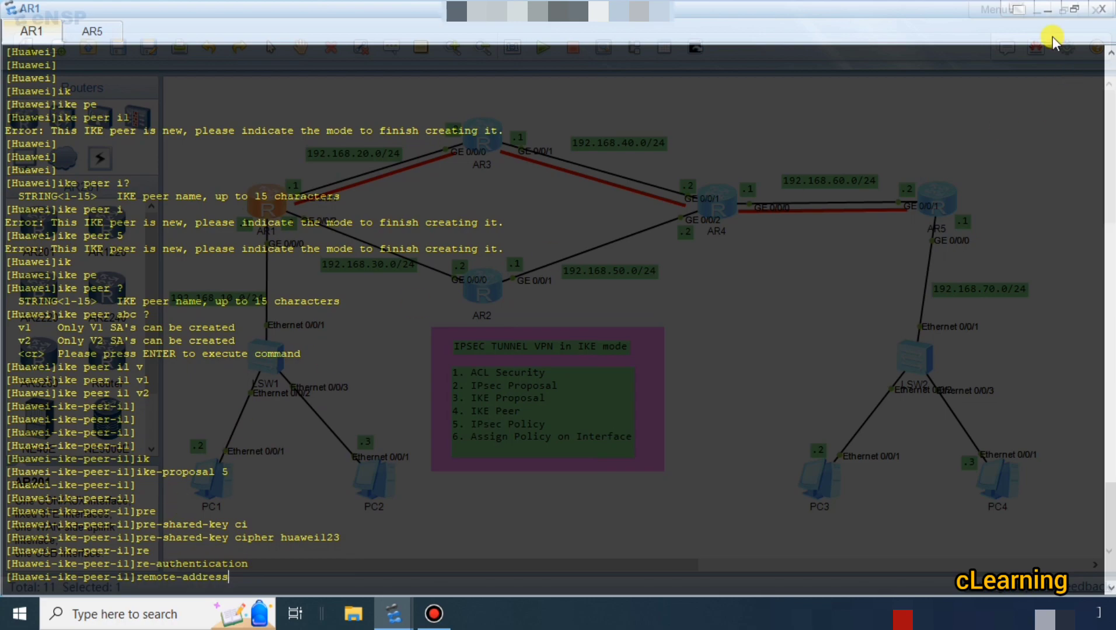
click(1048, 9)
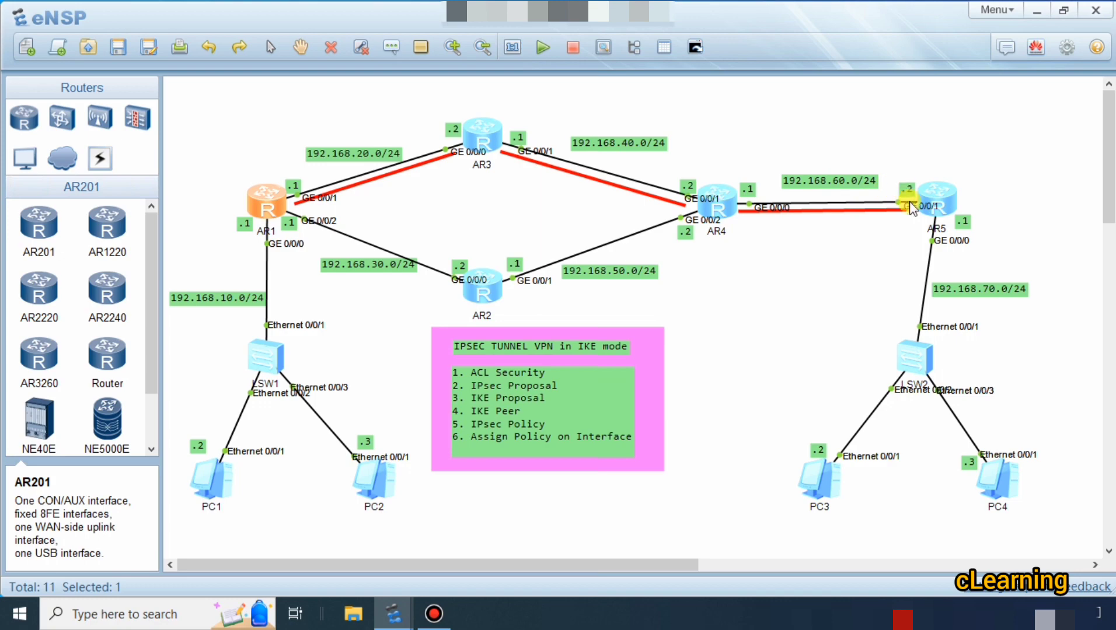
double_click(269, 200)
click(417, 437)
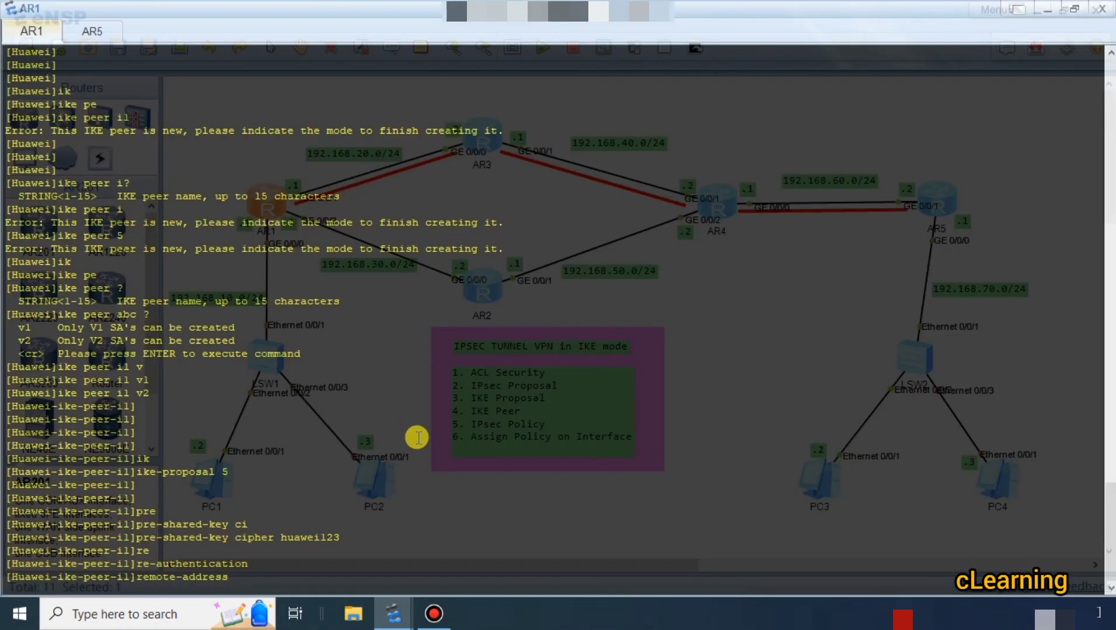
key(Return)
text(192)
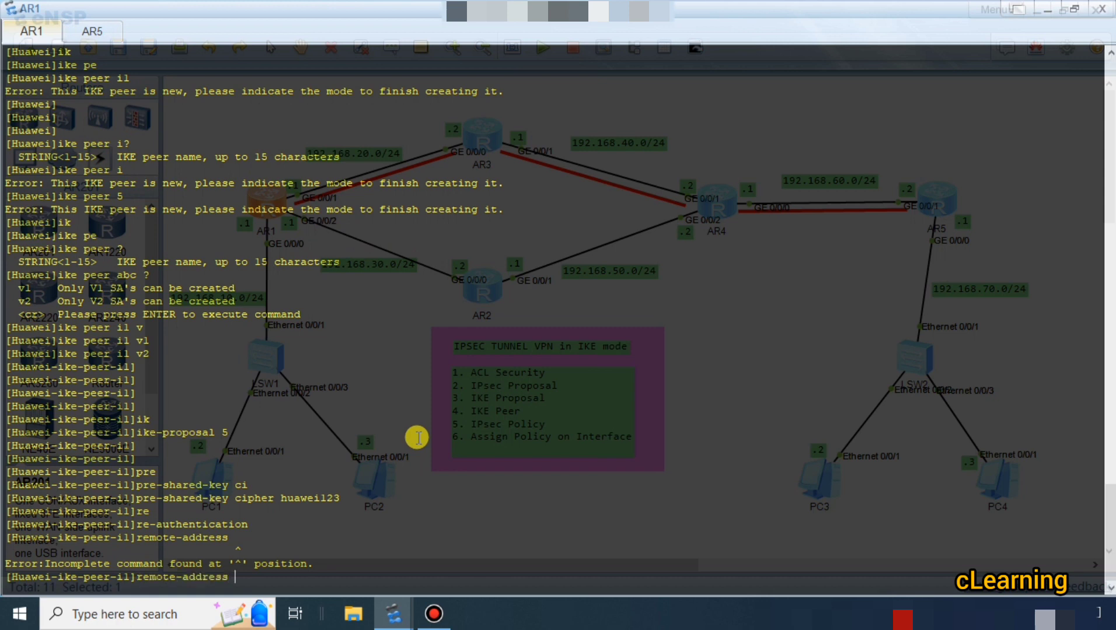
text(.168.60.2)
key(Return)
key(Return)
key(Return)
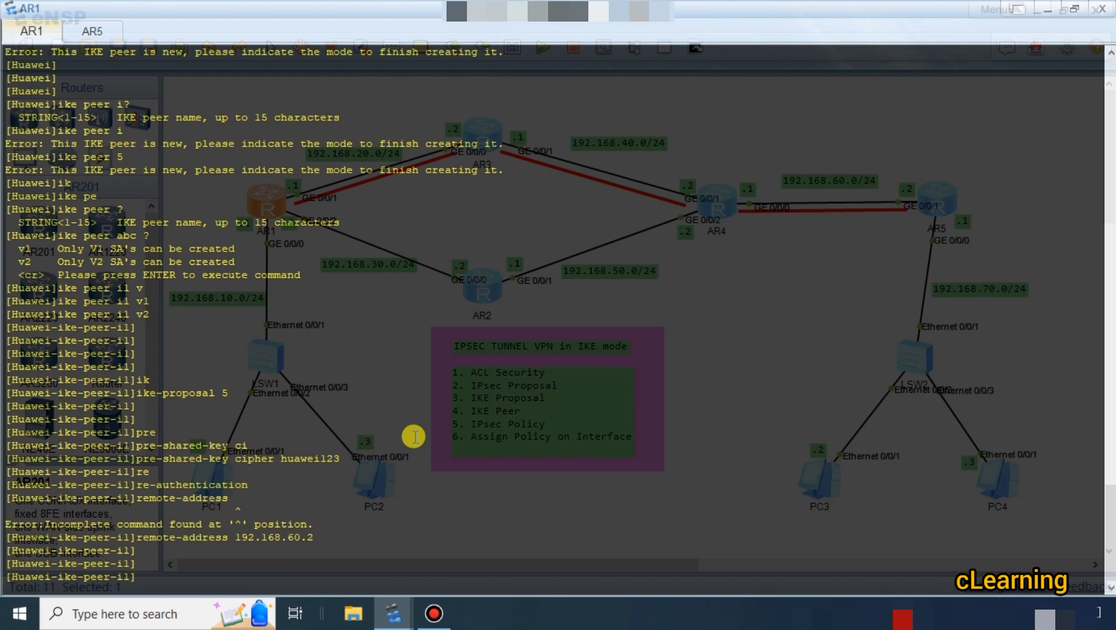
Leave AR1's IKE peer view and return to the system view.
text(q)
key(Return)
key(Return)
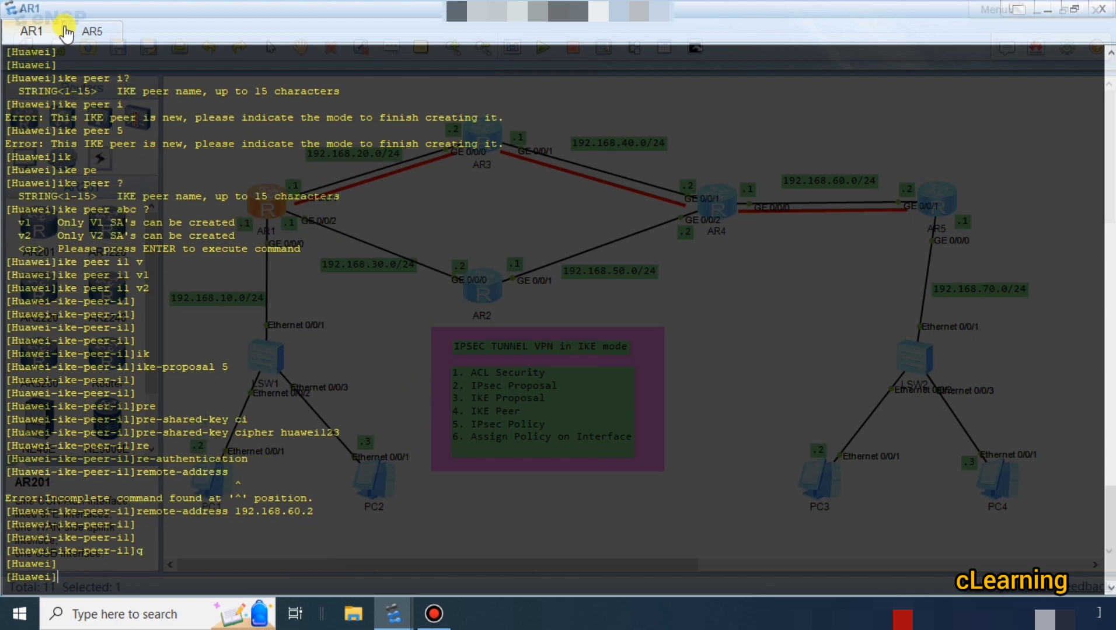
Switch to AR5 and create IKE peer i1 with version v2.
click(89, 31)
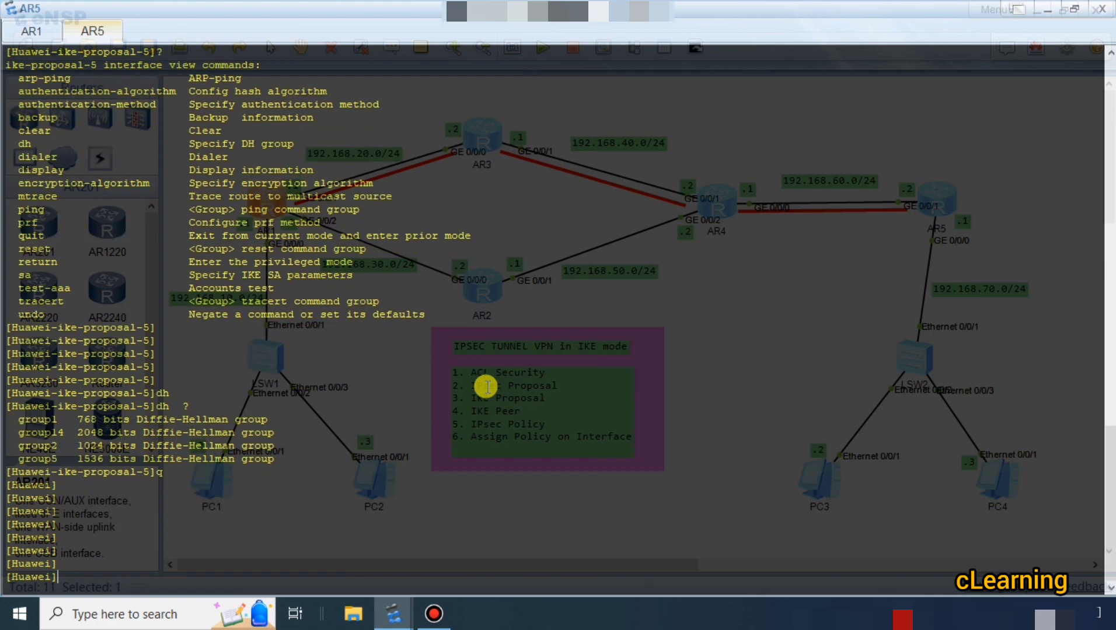
text(ik)
key(Tab)
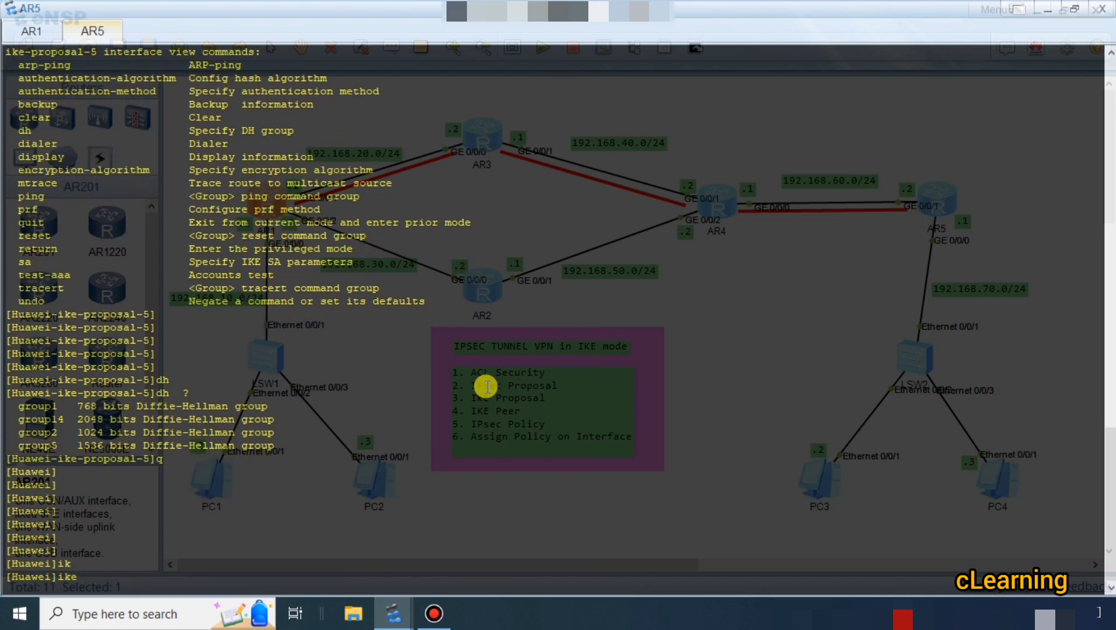
text(p)
key(Tab)
text(i)
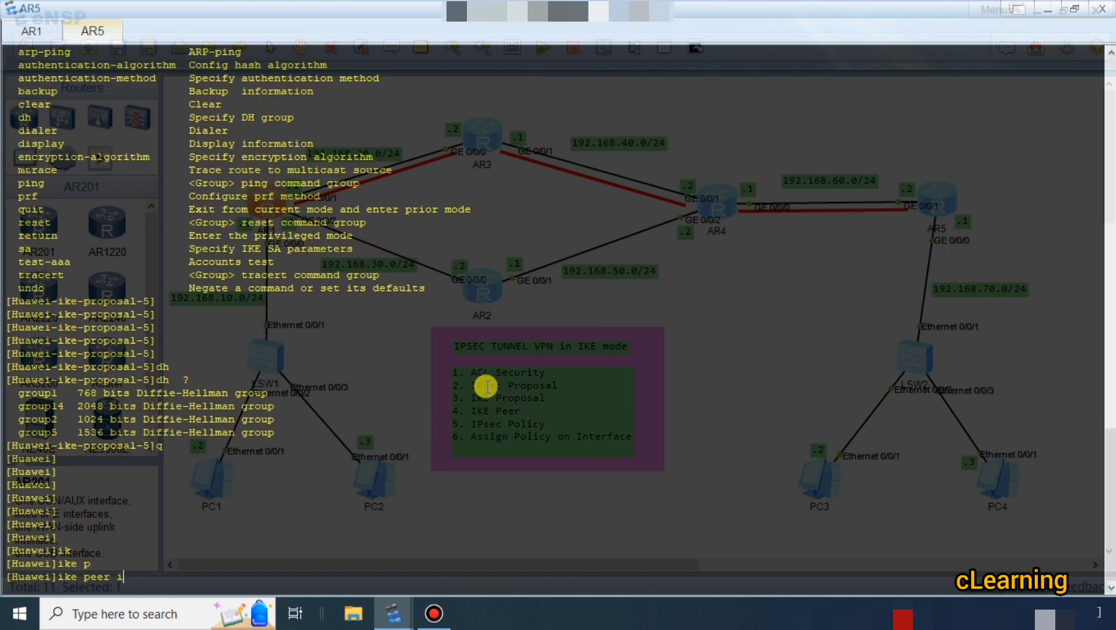
text(l v2)
key(Return)
key(Return)
key(Return)
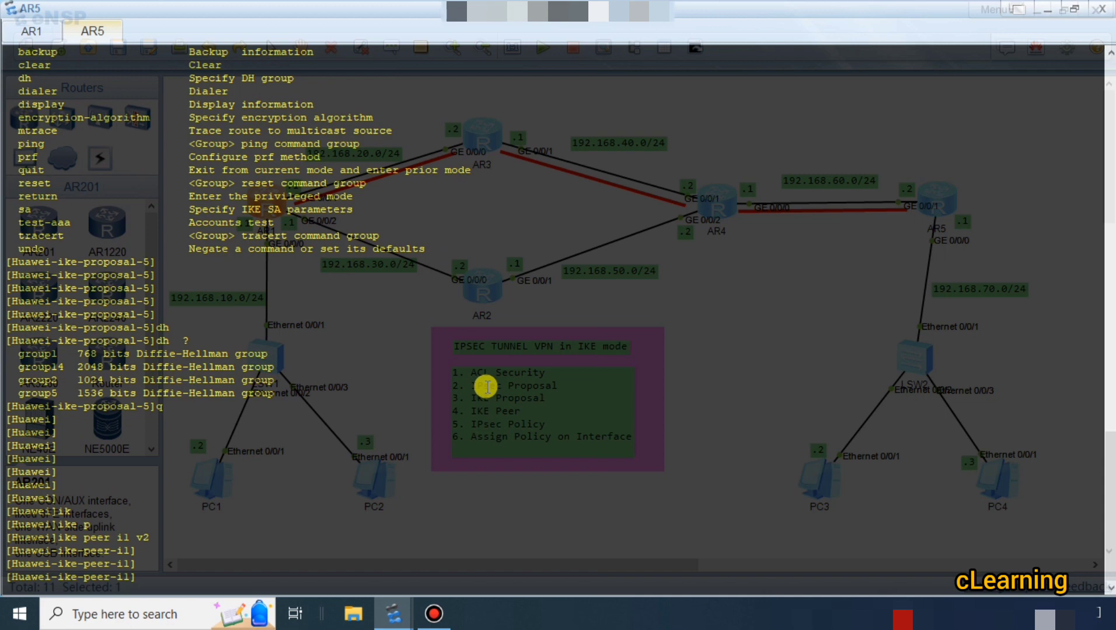
Assign IKE proposal 5 to AR5's IKE peer i1.
text(ik)
key(Tab)
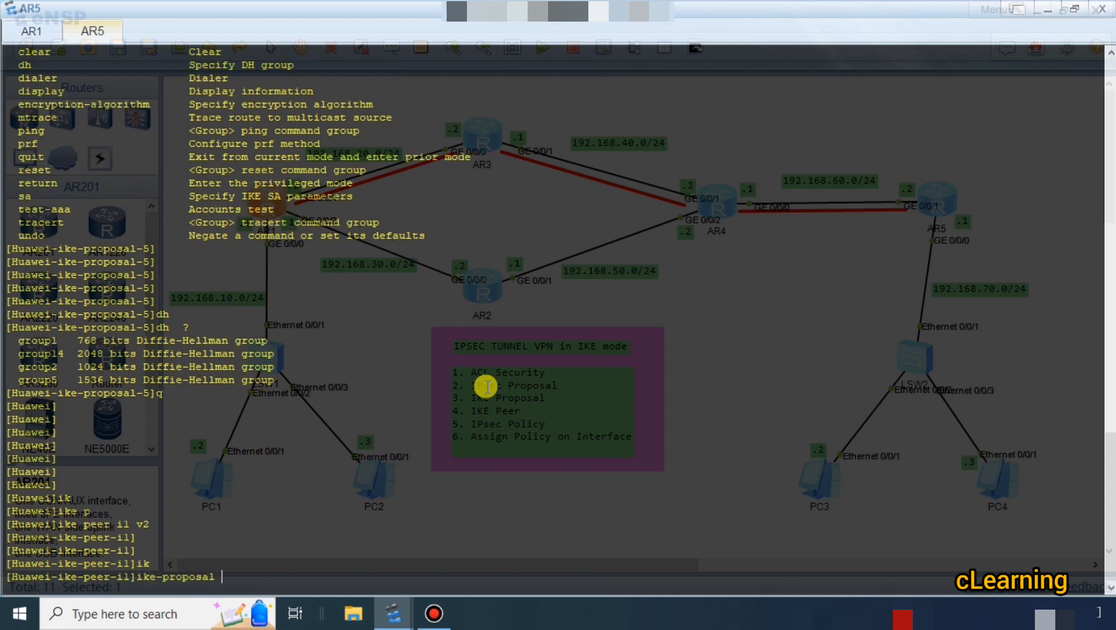
text(5)
key(Return)
Set the cipher pre-shared key of AR5's IKE peer i1, entering the same shared key as on AR1.
text(p)
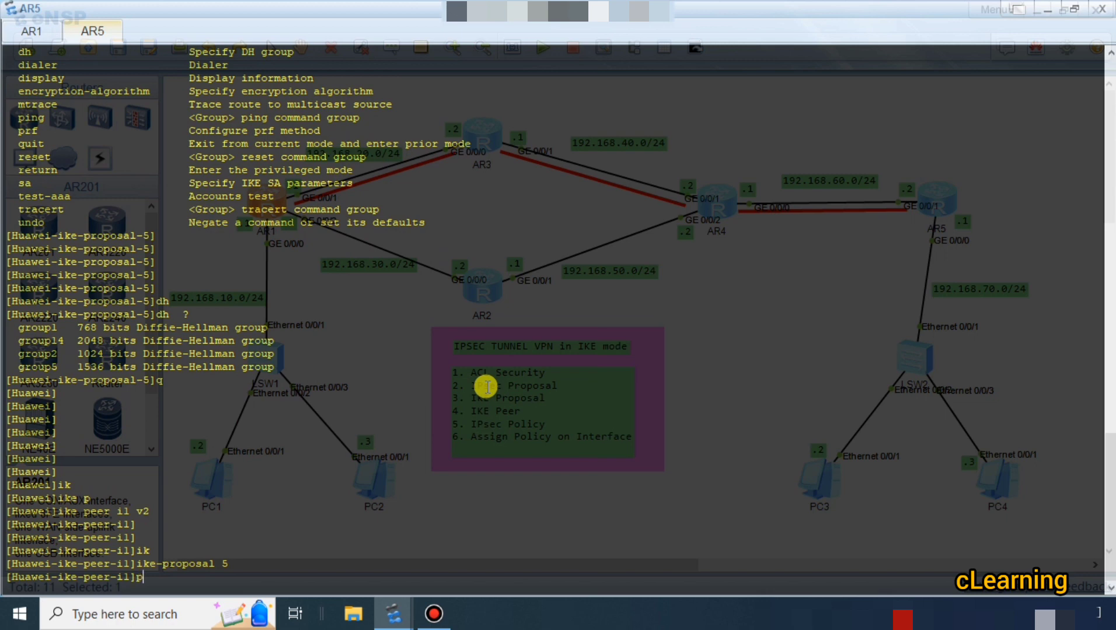
key(Tab)
key(Tab)
key(Tab)
key(Tab)
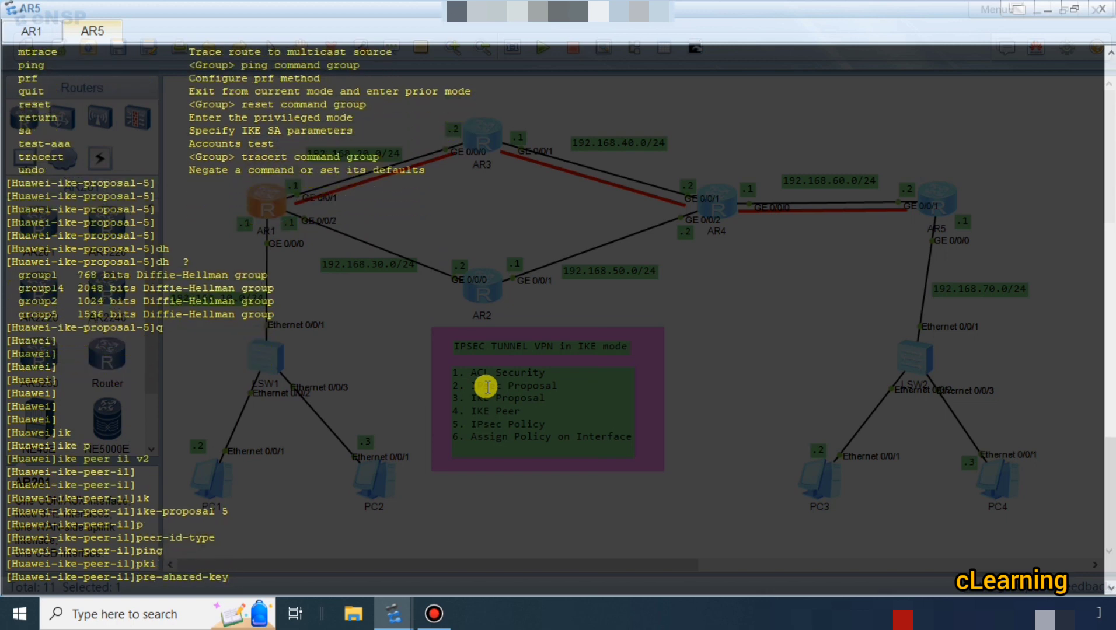
text(c)
key(Tab)
text(hua)
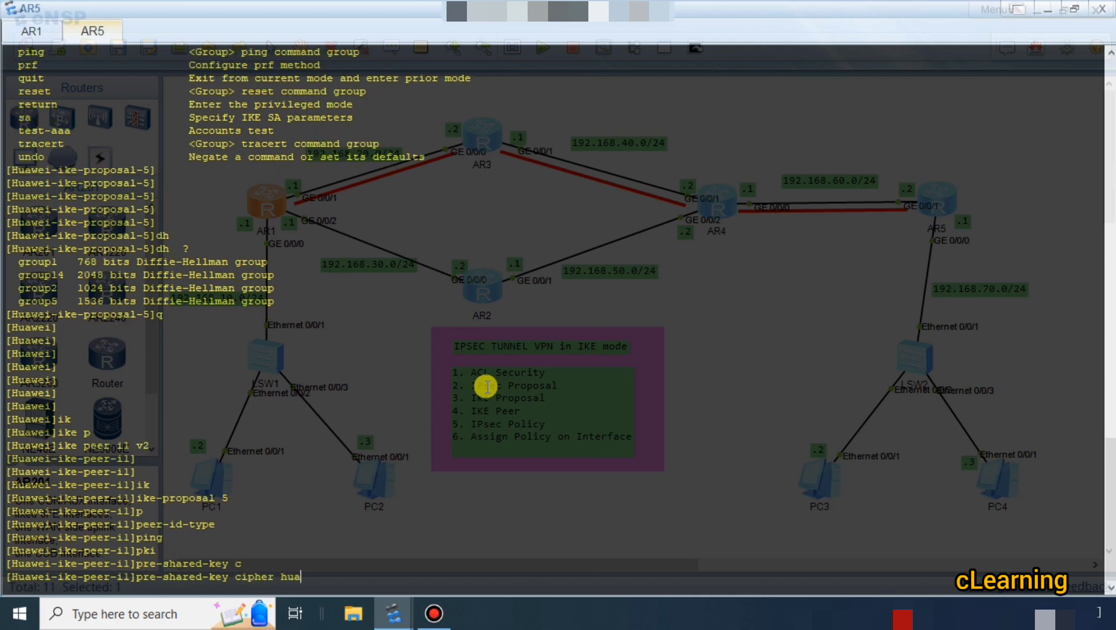
text(wei123)
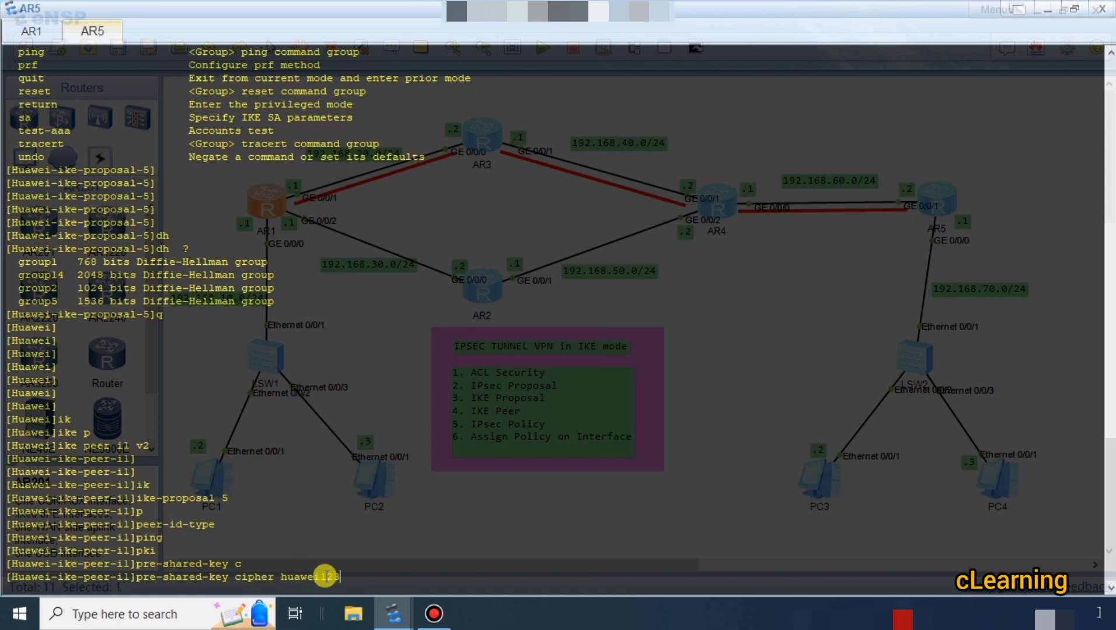
key(Return)
key(Return)
key(Return)
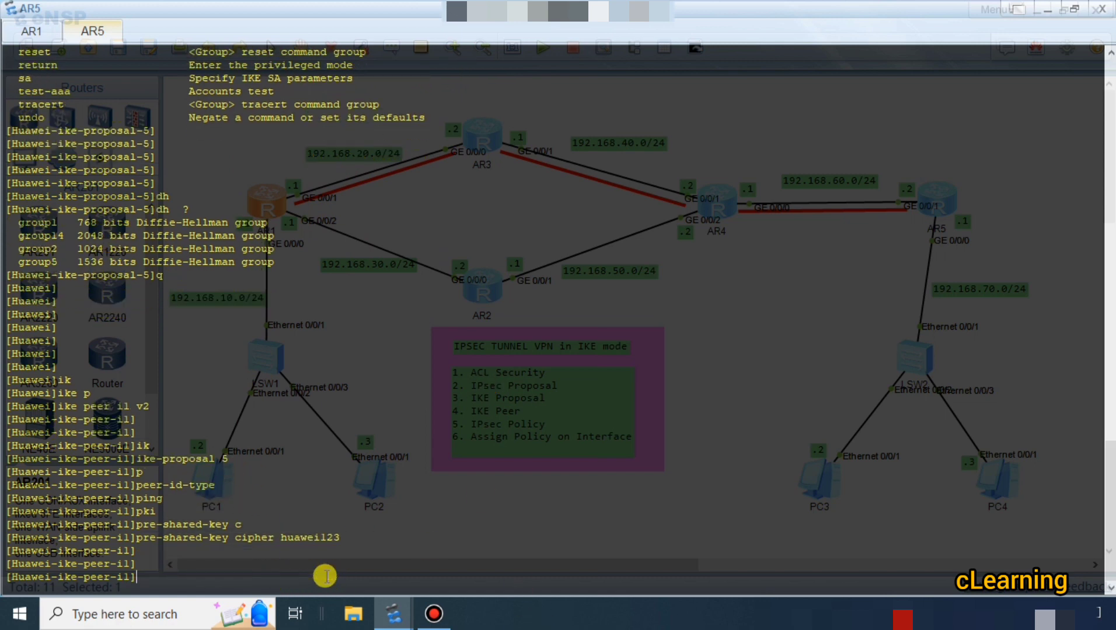
Start the remote address of AR5's IKE peer i1 with 192.168 and bring up the topology to check AR1's WAN address.
text(re)
key(Tab)
key(Tab)
text(192.168)
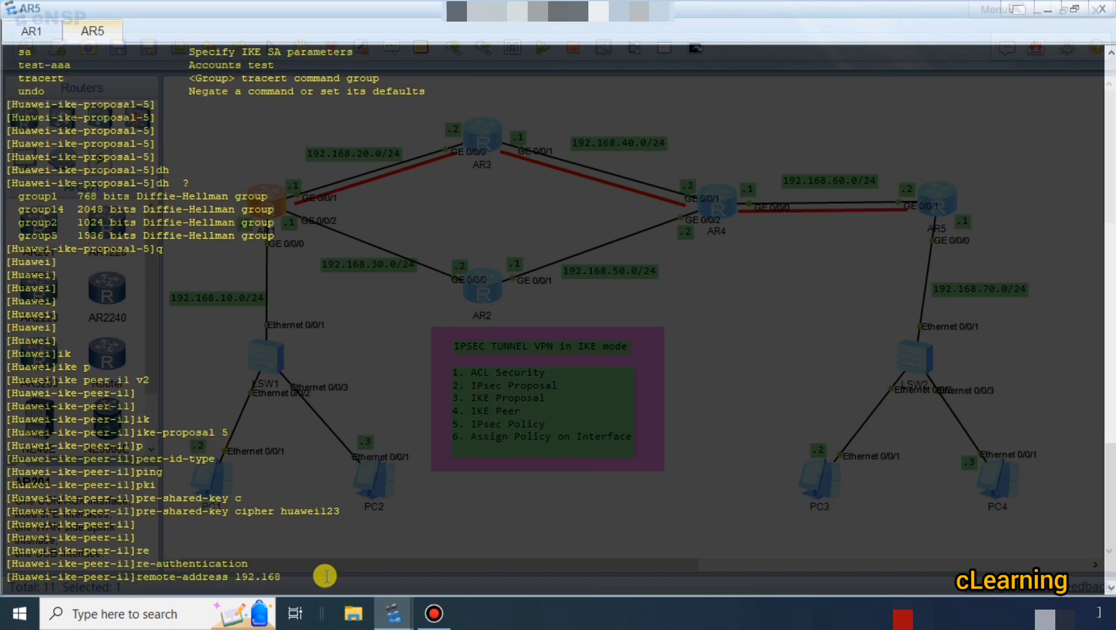
click(1044, 16)
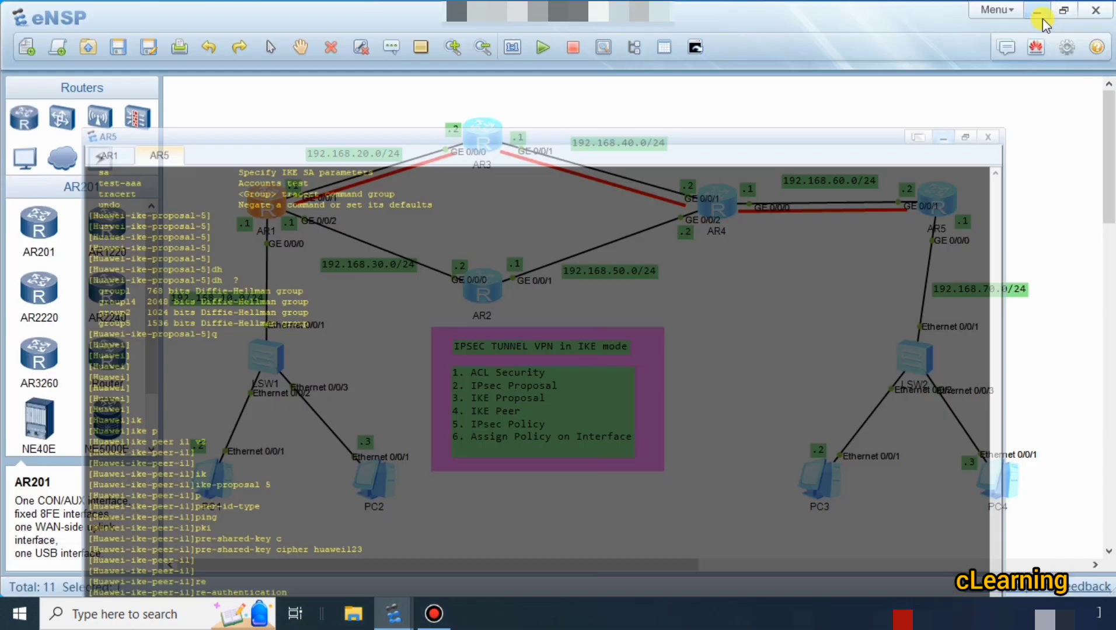
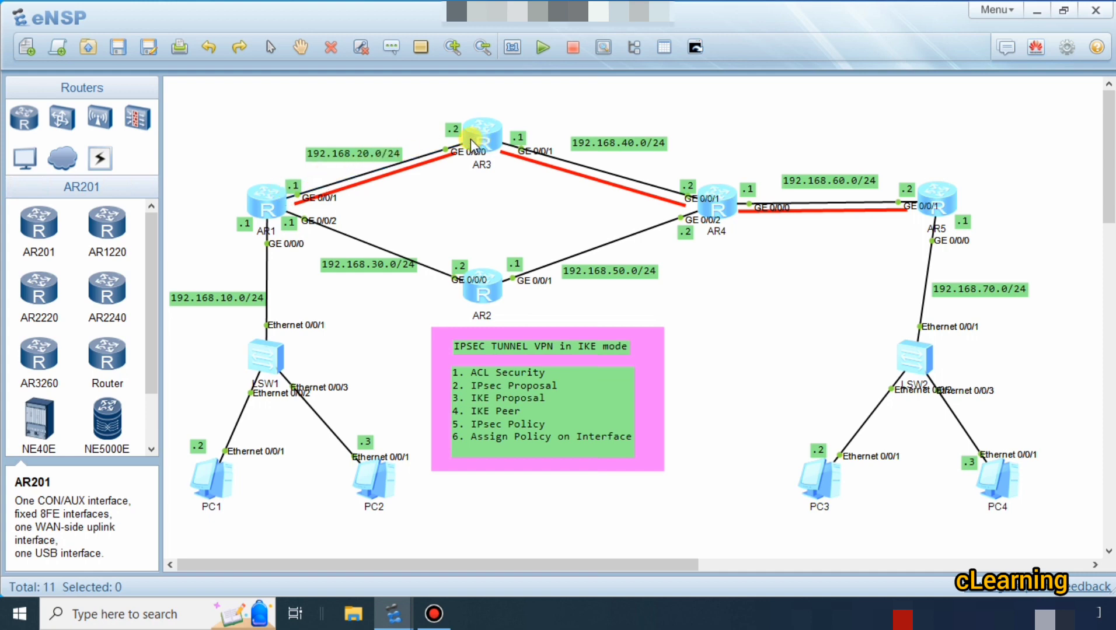
Set the remote address of AR5's IKE peer i1 to 192.168.20.1 and return to the system view.
double_click(948, 204)
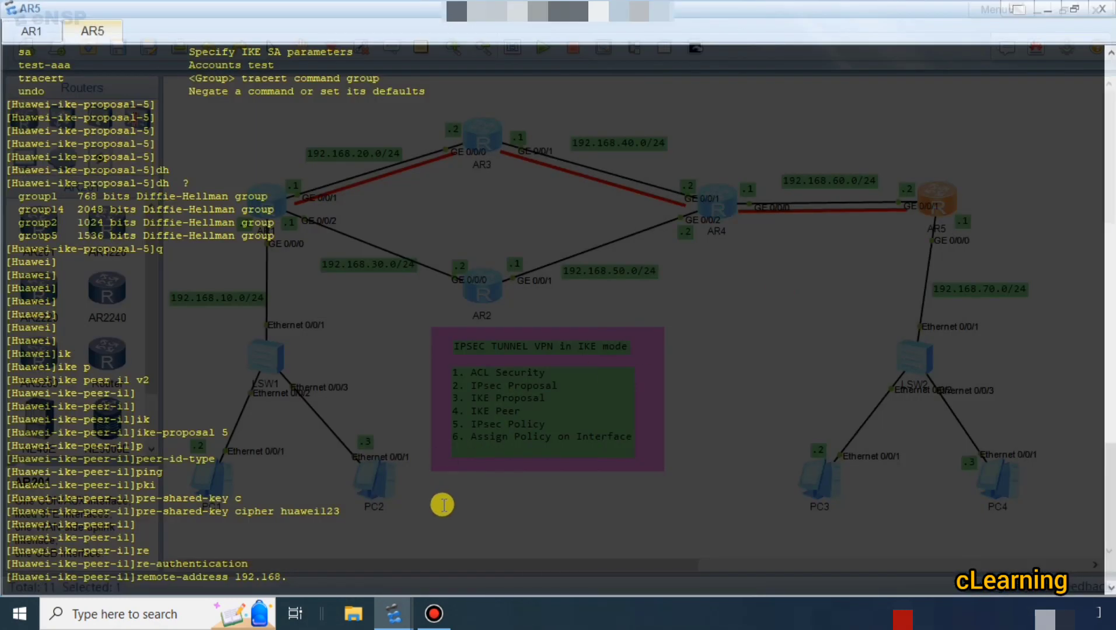
text(20.1)
key(Return)
key(Return)
key(Return)
key(Return)
text(q)
key(Return)
key(Return)
key(Return)
key(Return)
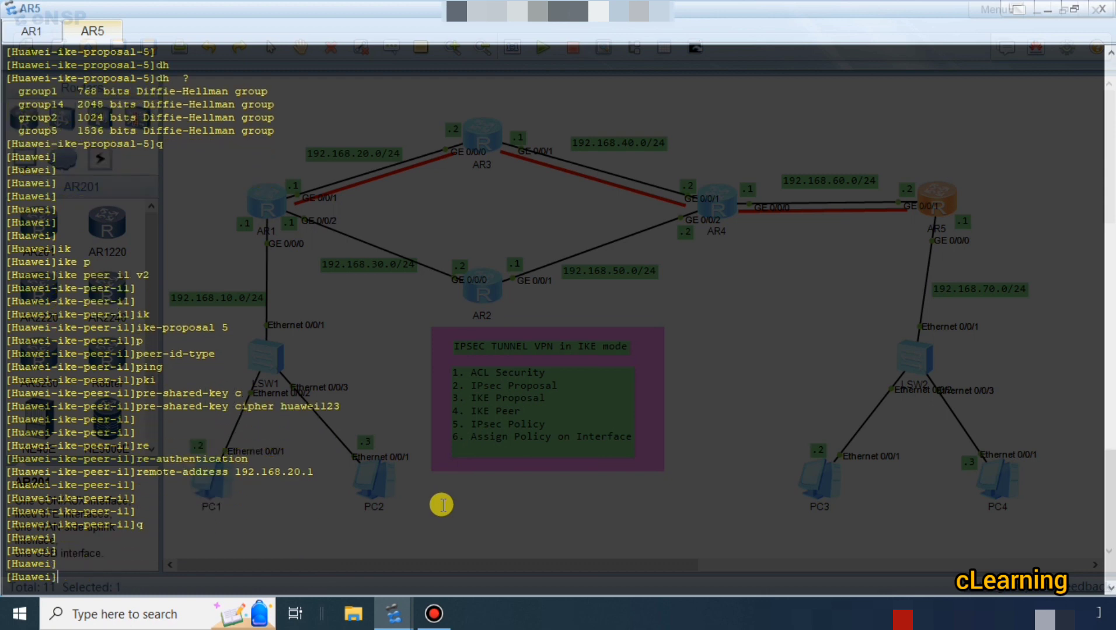
Switch to AR1 and begin IPsec policy p1 with sequence number 10, consulting the command help for each parameter.
click(1047, 9)
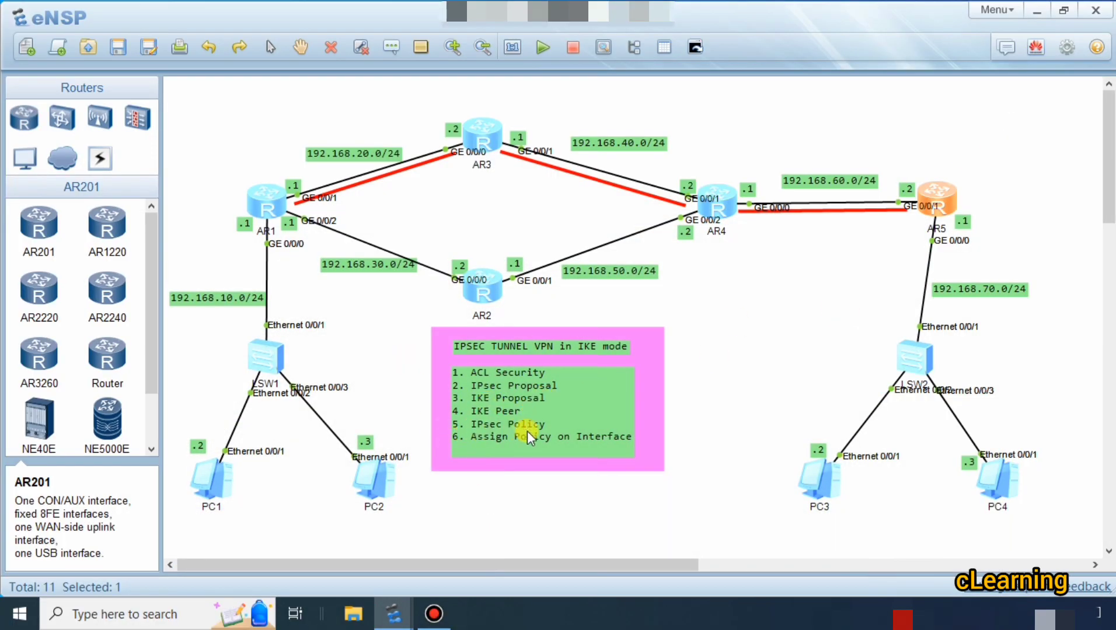
double_click(266, 201)
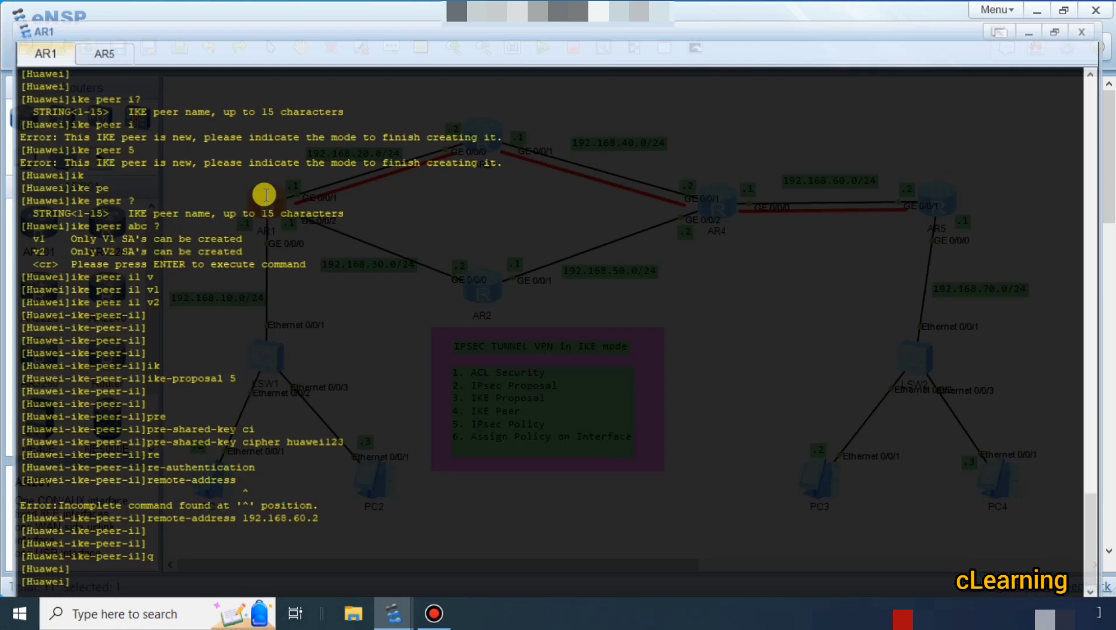
text(ipse)
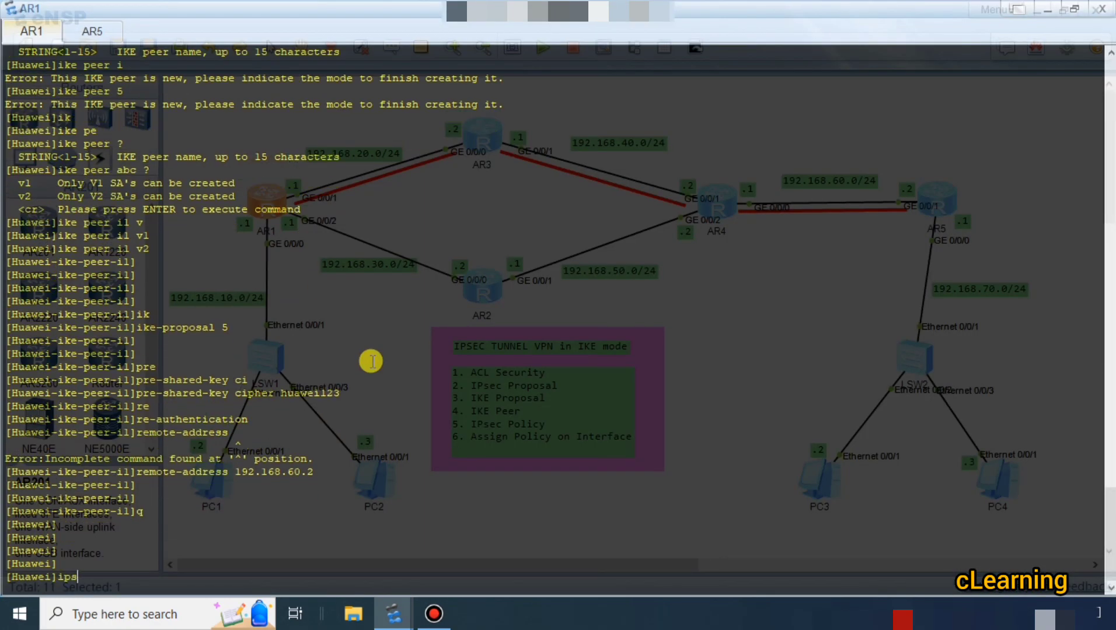
key(Tab)
text(po)
key(Tab)
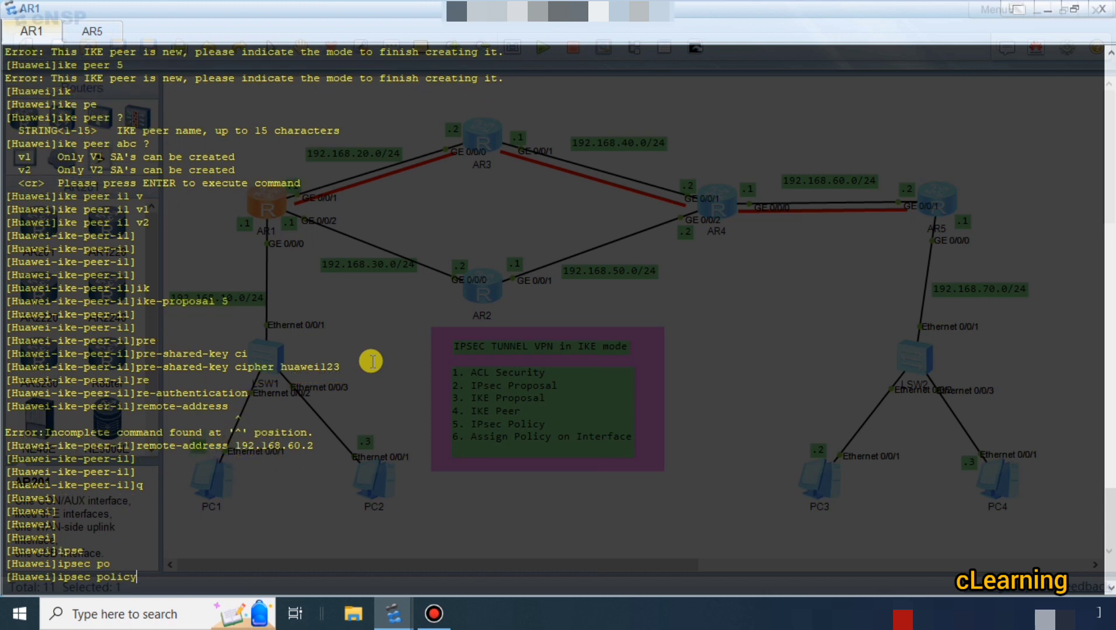
text(?)
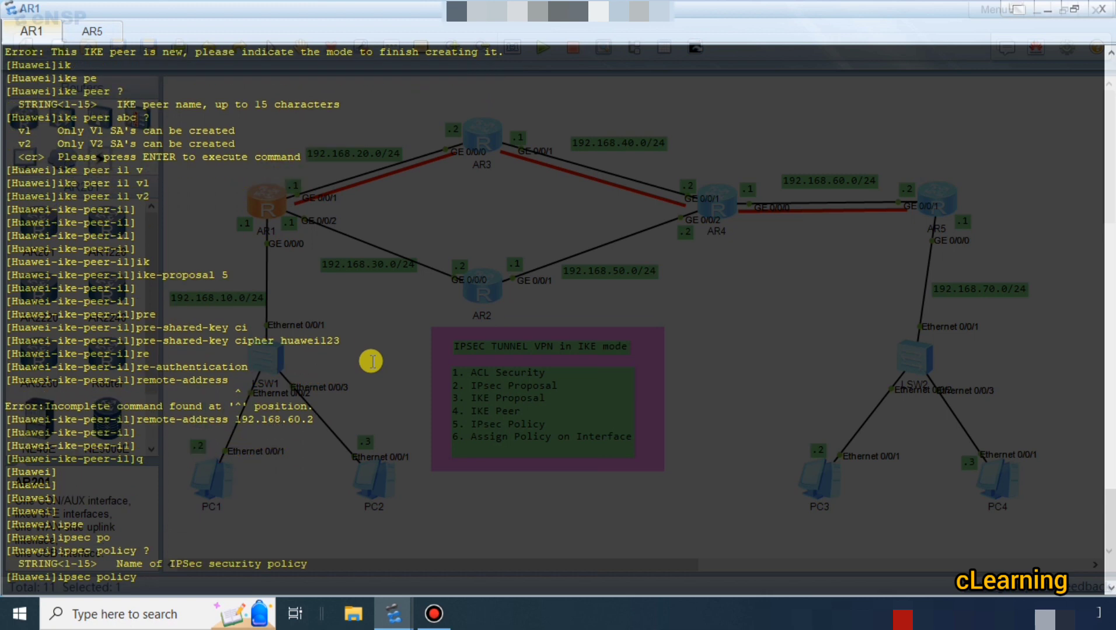
text(pl ?)
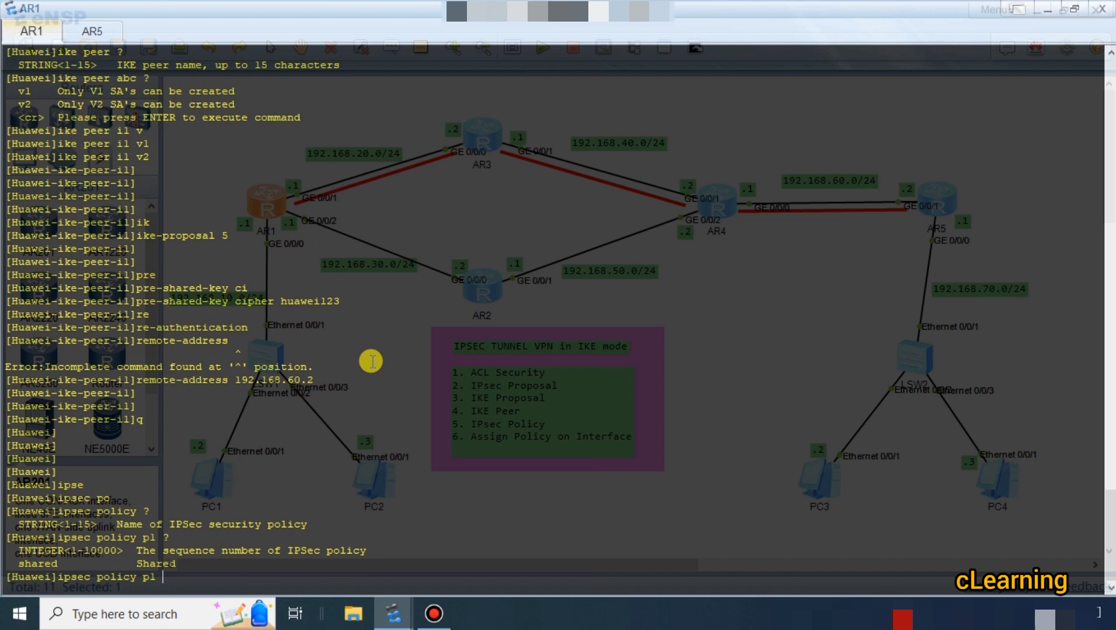
text(10 ?)
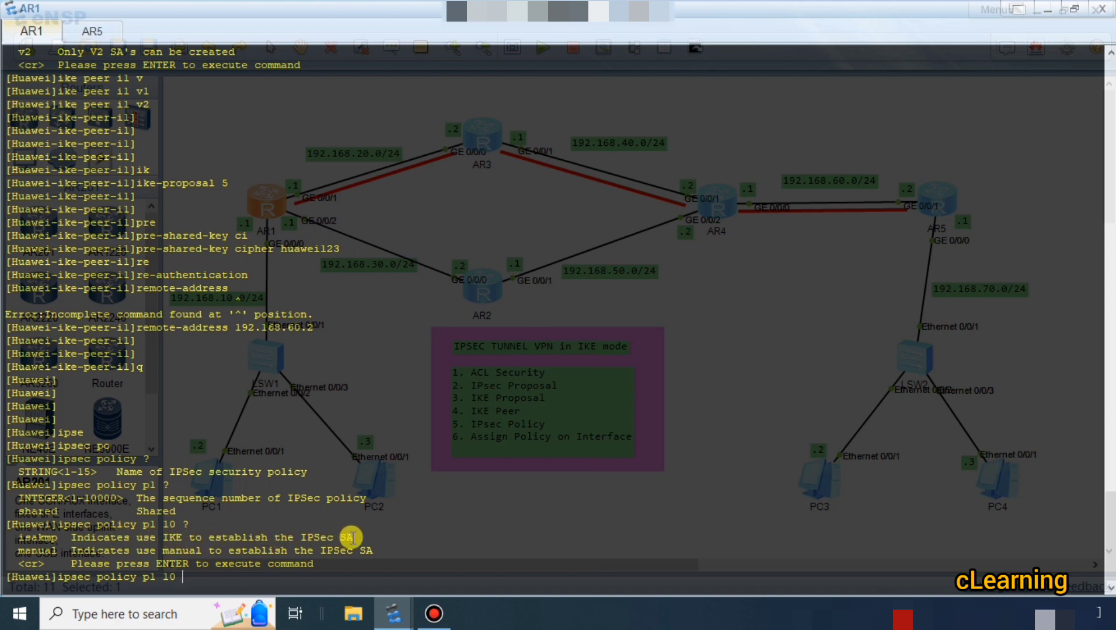
Create AR1's IPsec policy p1 10 in isakmp mode, checking the help for the mode options.
drag(354, 538, 69, 537)
click(315, 541)
drag(341, 536, 354, 536)
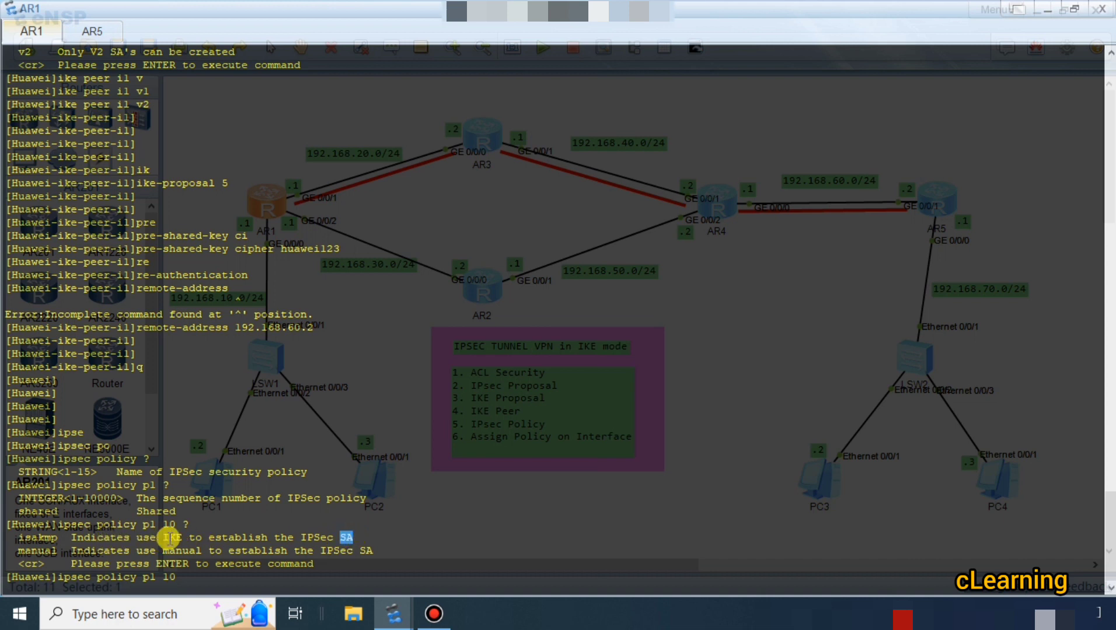
drag(163, 537, 184, 537)
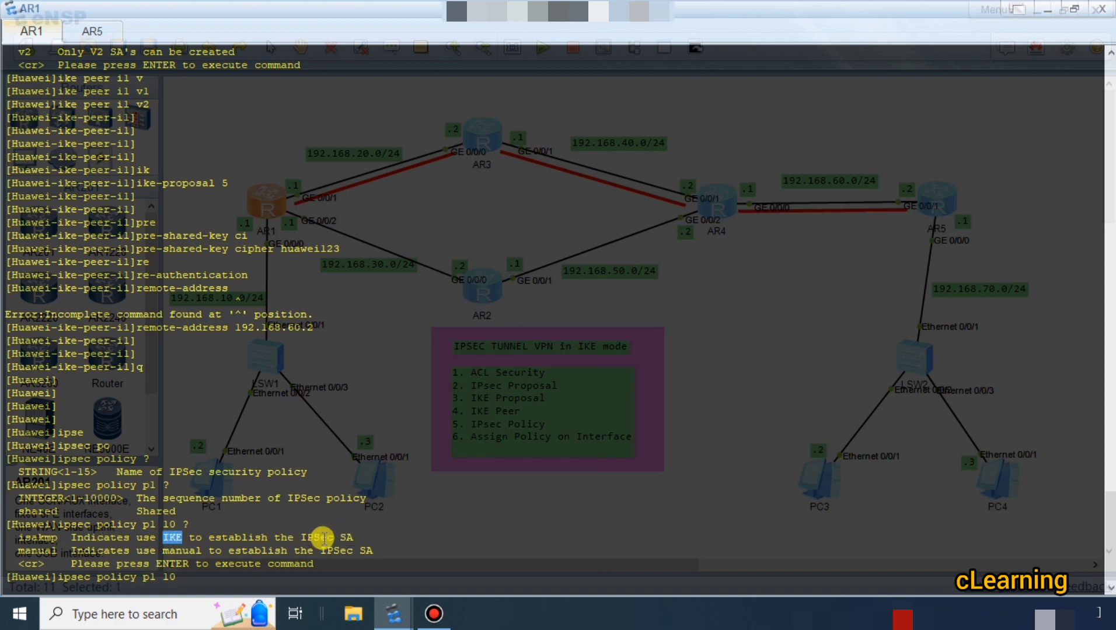
drag(341, 538, 352, 537)
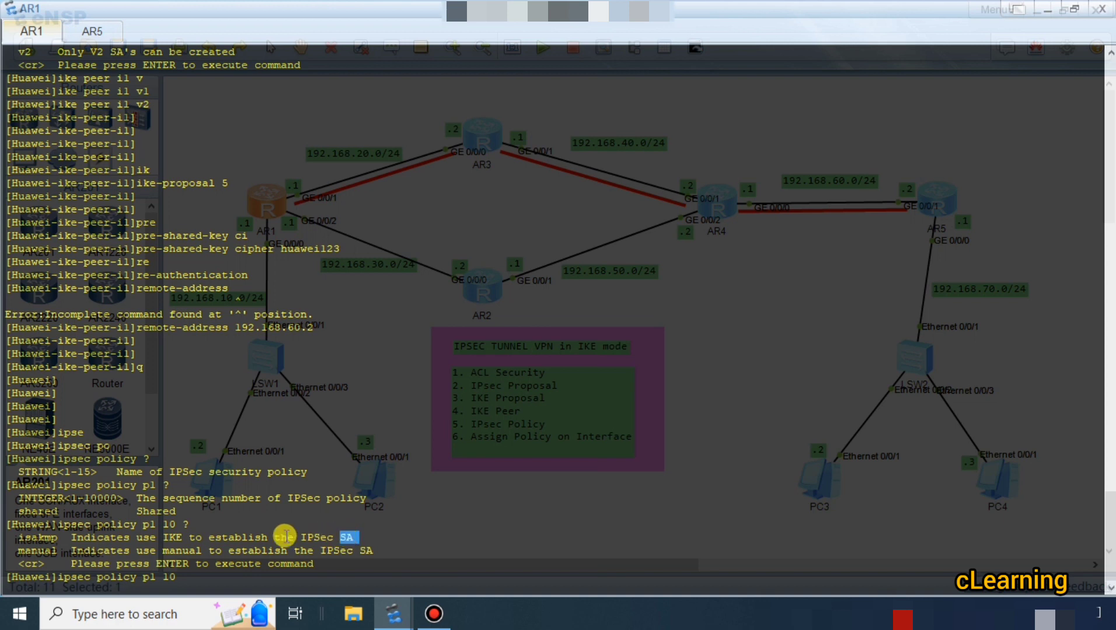
click(261, 579)
text(is)
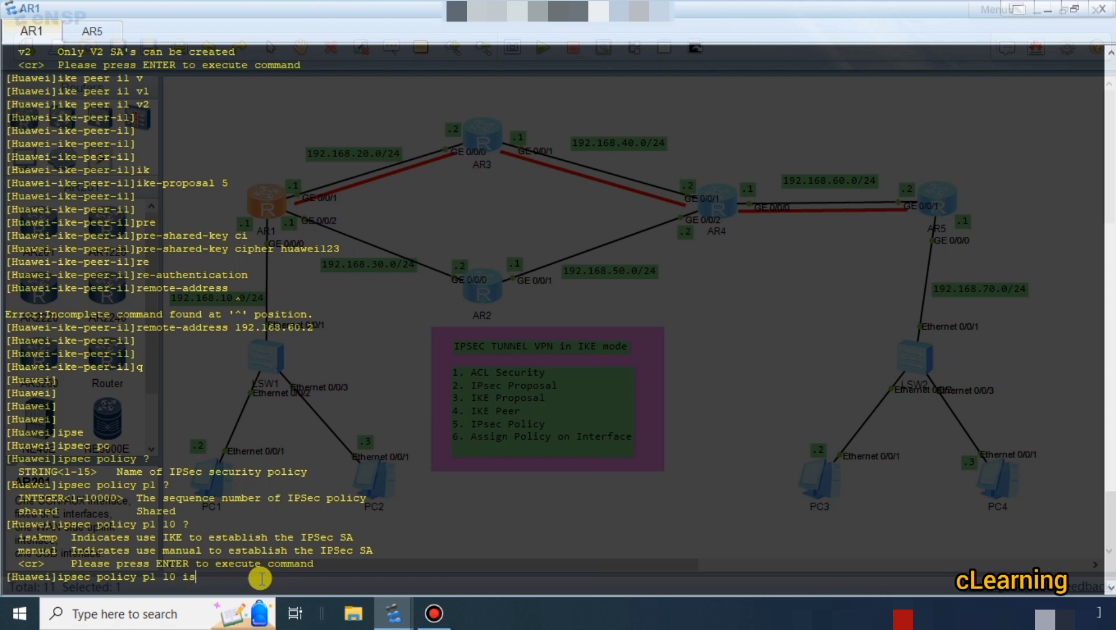
key(Tab)
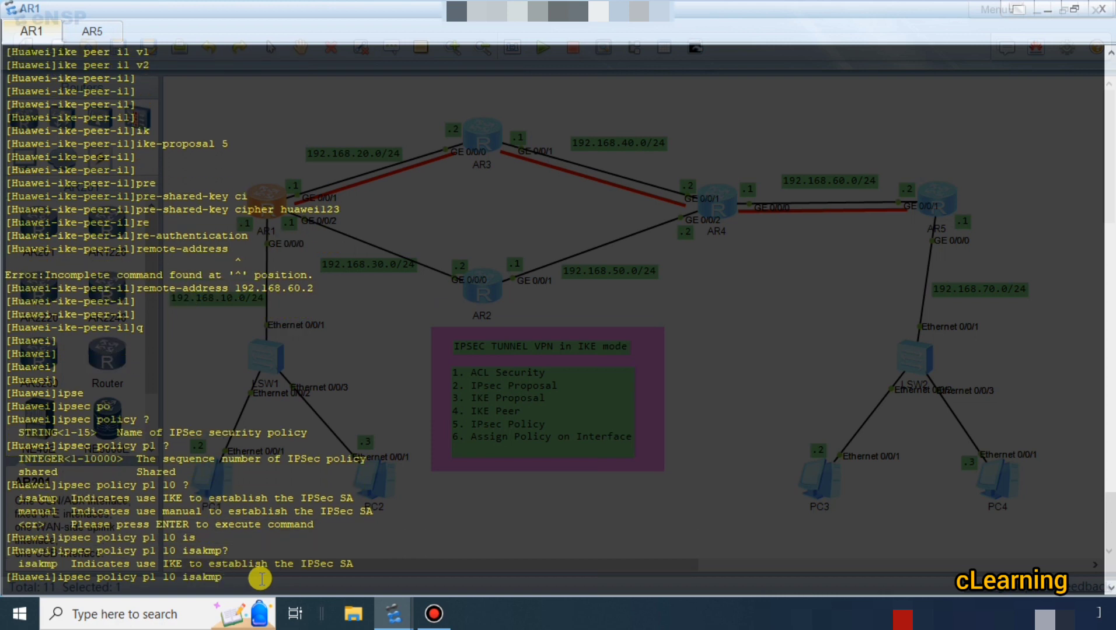
text(?)
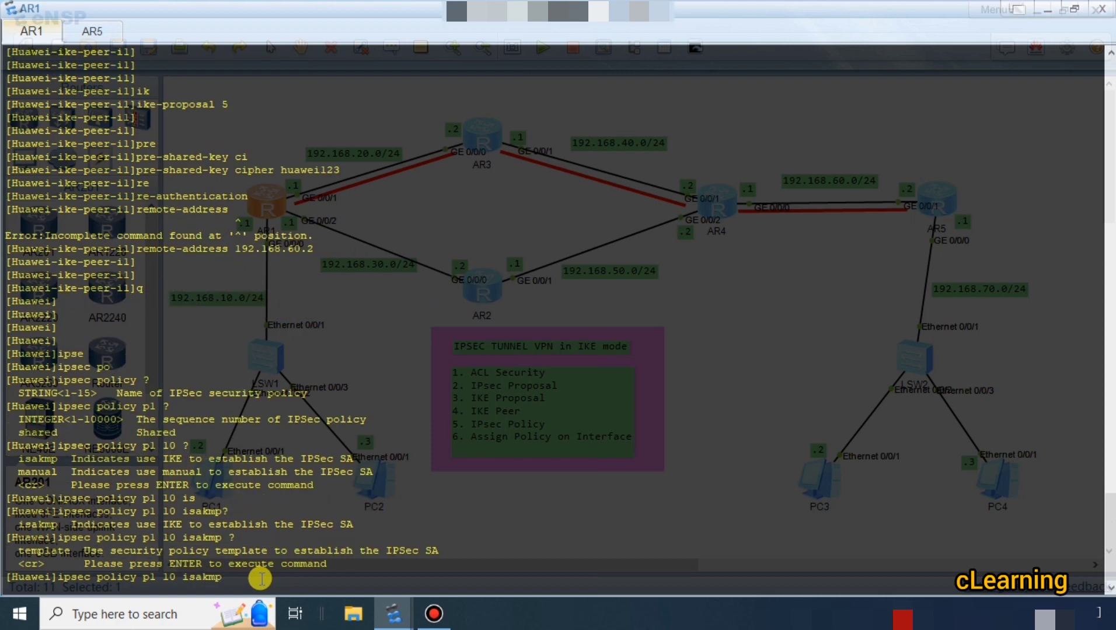
key(Return)
key(Return)
key(Return)
key(Return)
key(Return)
key(Return)
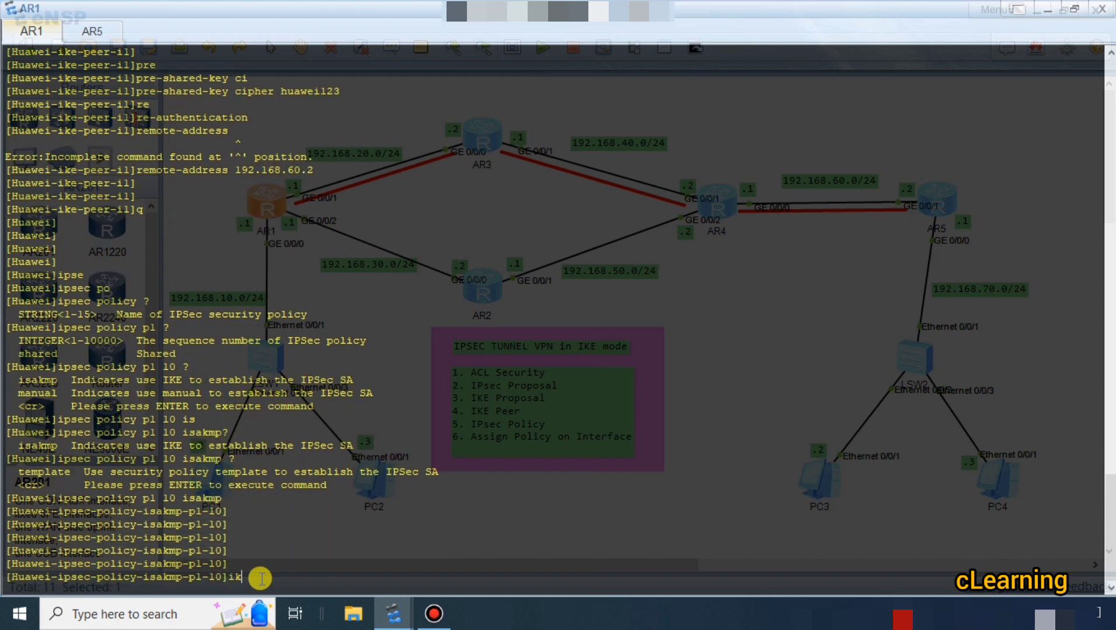
Bind IKE peer i1 to AR1's IPsec policy p1 10.
text(ik)
key(Tab)
key(Tab)
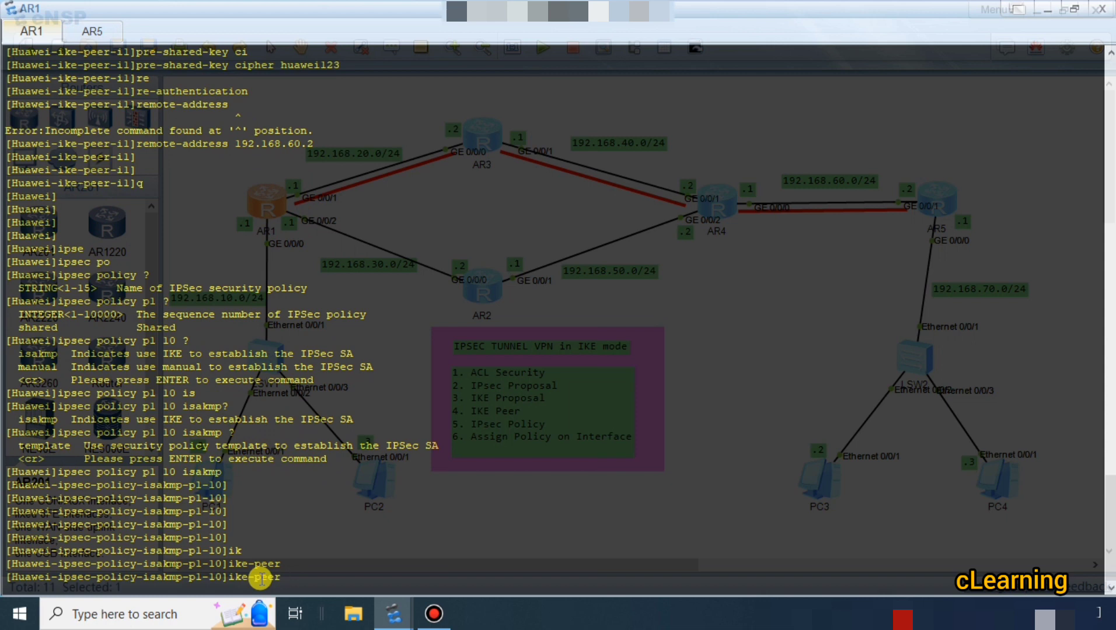
text(il)
key(Return)
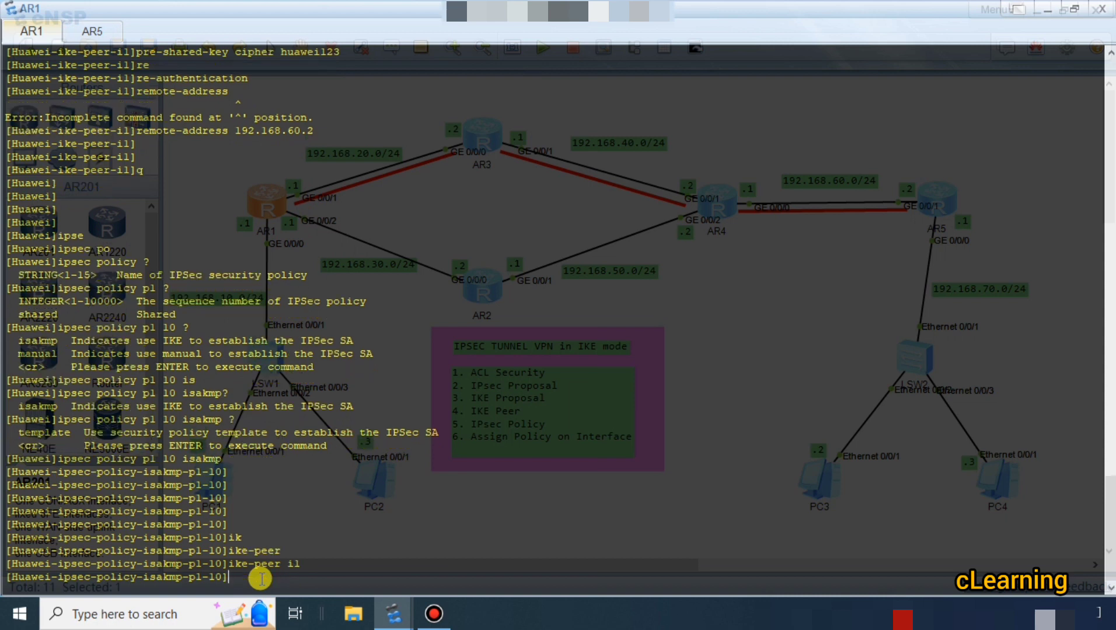
Check the IPsec proposal name in AR1's earlier output and assign proposal p1 to IPsec policy p1 10.
text(ipse)
key(Tab)
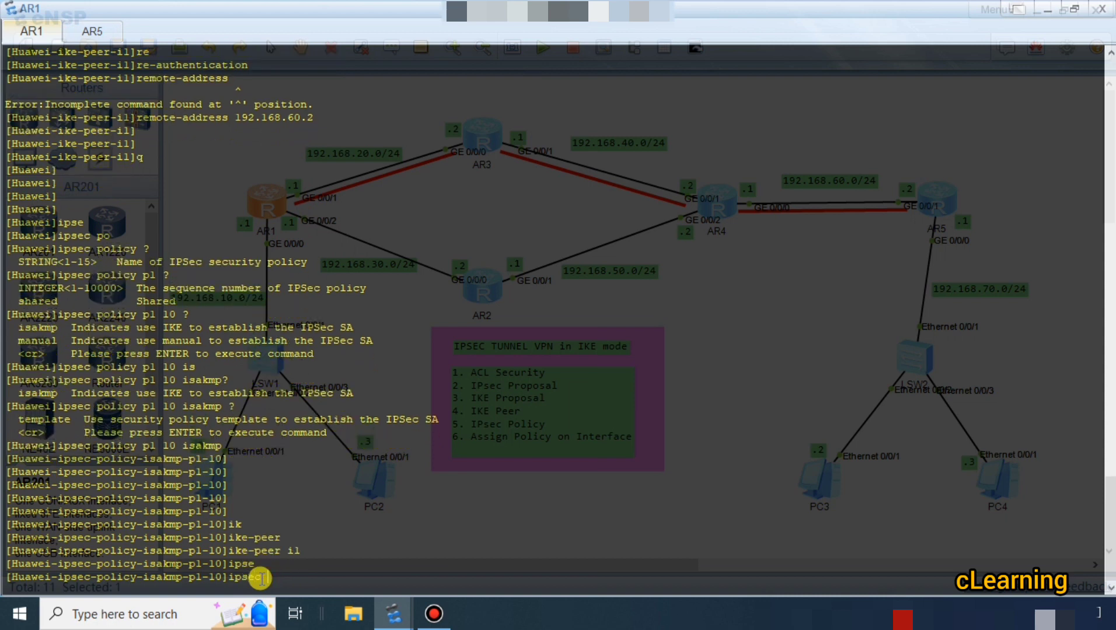
key(BackSpace)
key(BackSpace)
key(BackSpace)
key(BackSpace)
key(BackSpace)
text(p)
key(Tab)
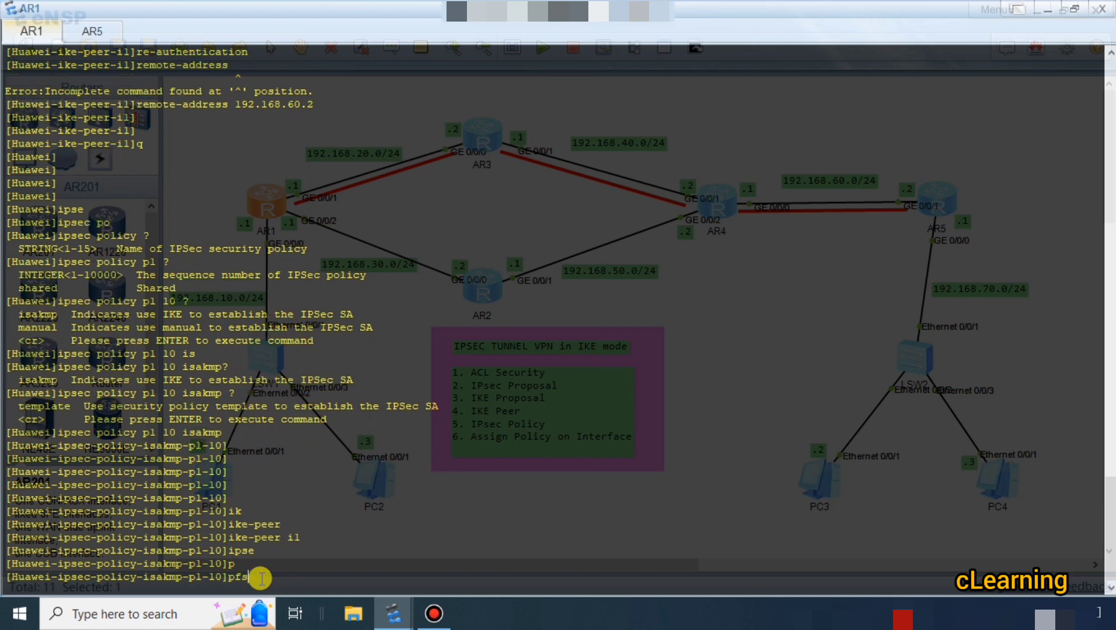
key(Tab)
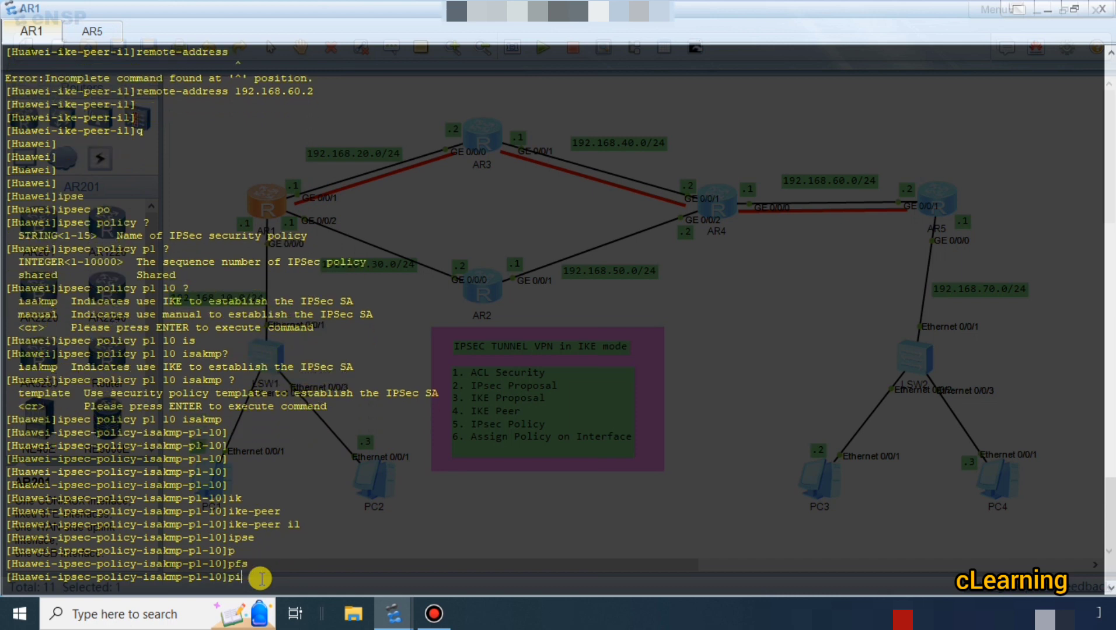
key(Tab)
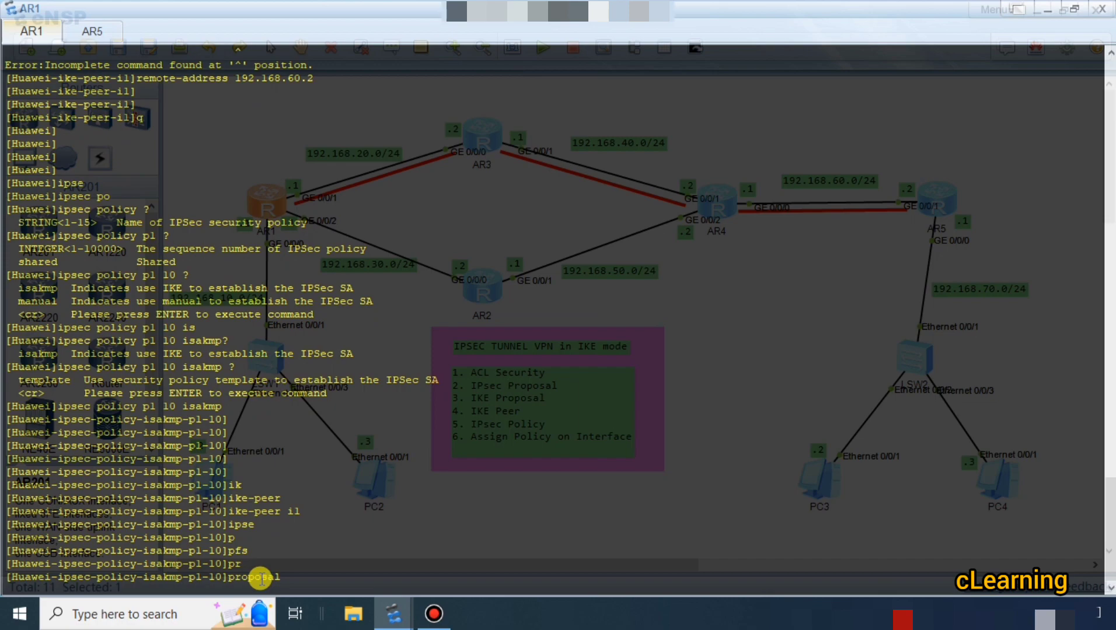
scroll(419, 463, up, 15)
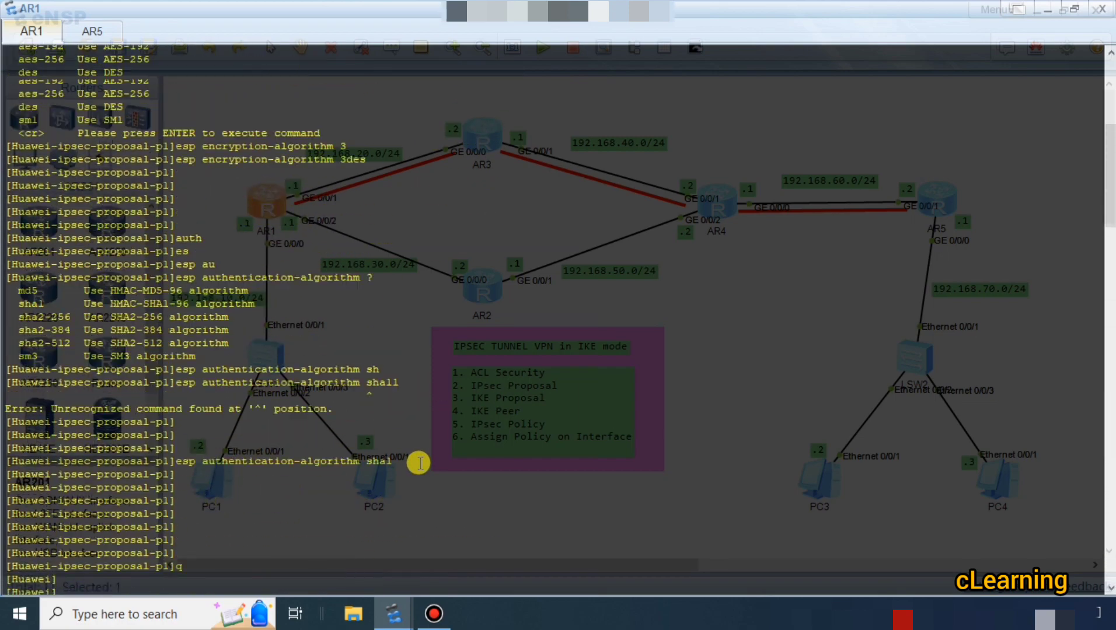
scroll(419, 462, up, 8)
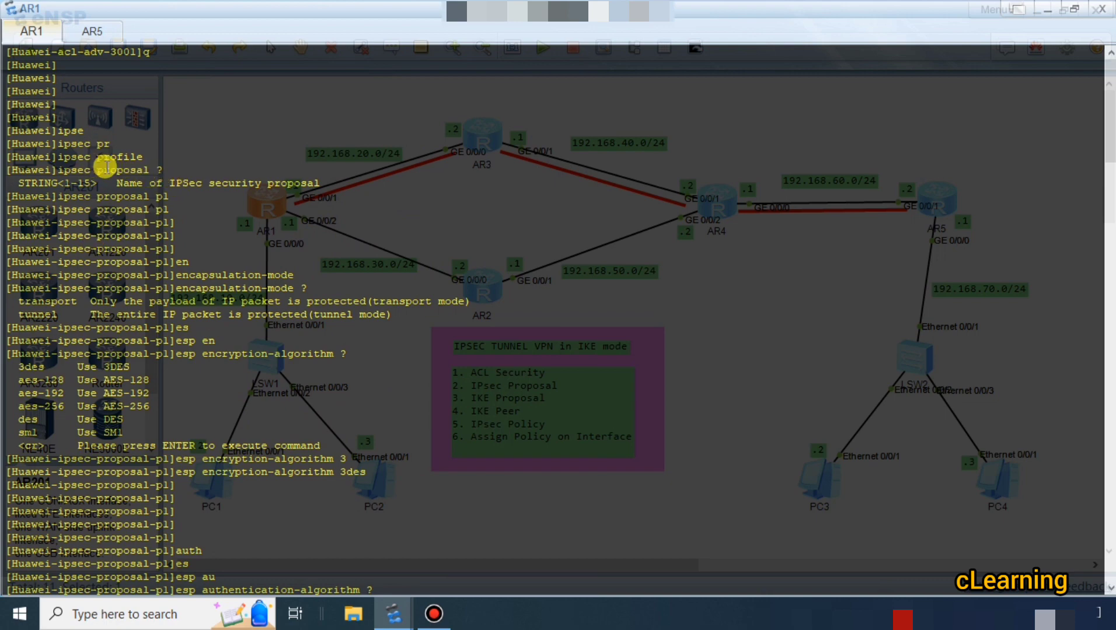
drag(124, 197, 221, 210)
scroll(282, 336, down, 20)
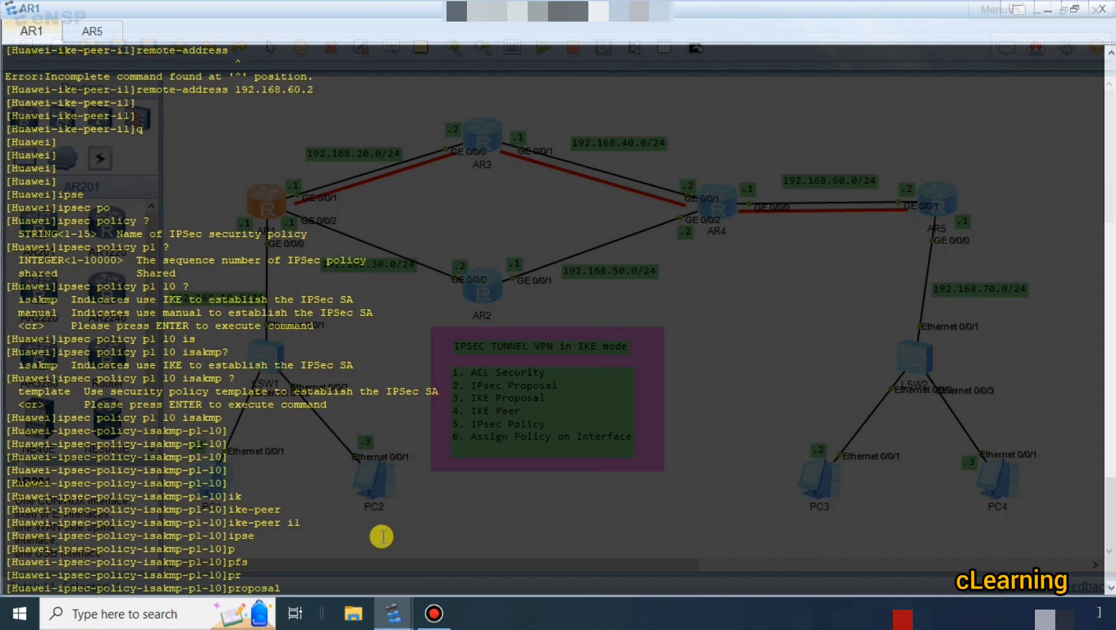
text(p1)
key(Return)
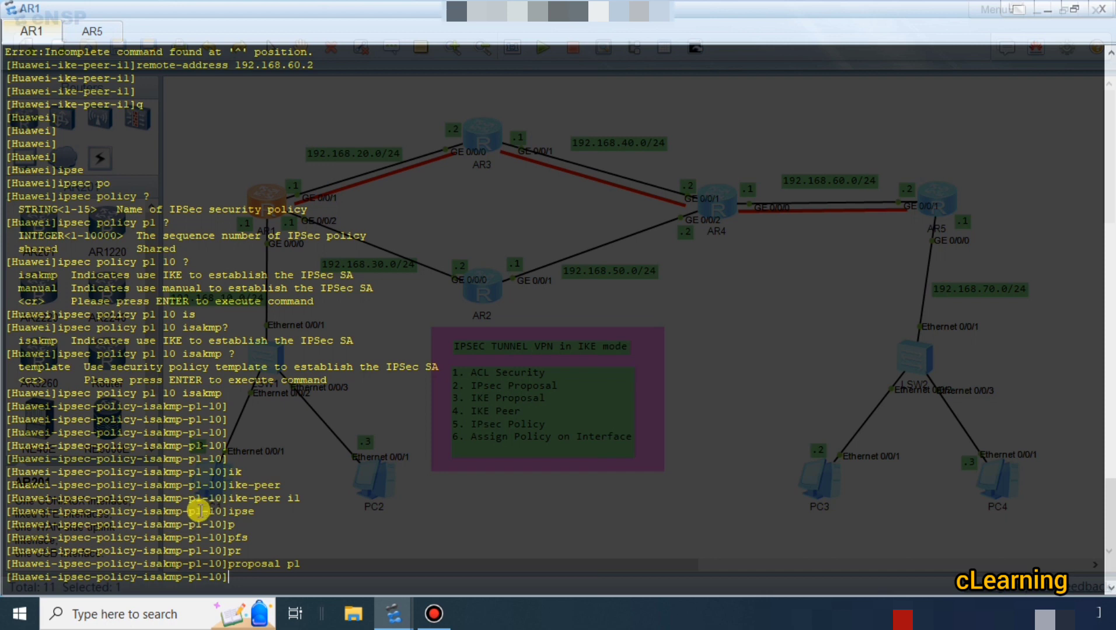
drag(202, 511, 136, 511)
drag(288, 565, 249, 564)
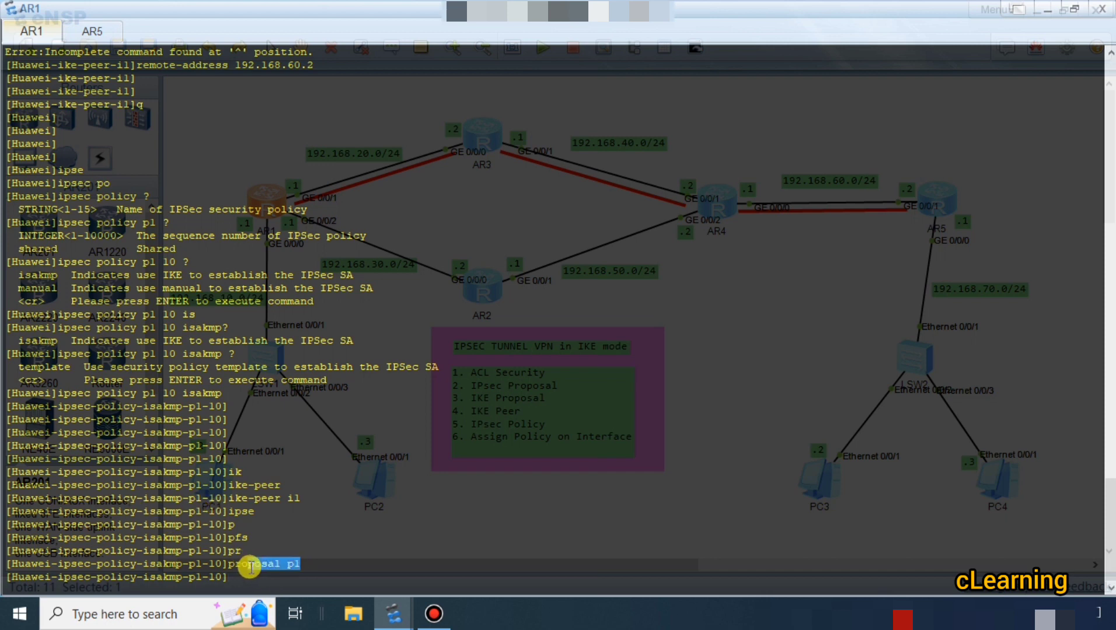
drag(198, 498, 61, 498)
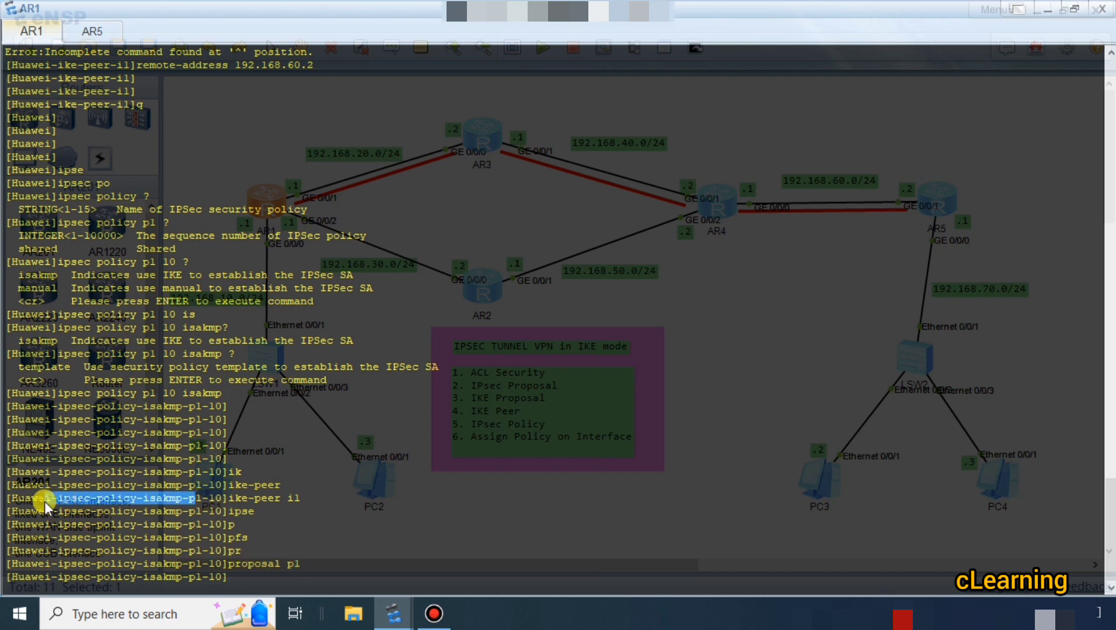
click(134, 499)
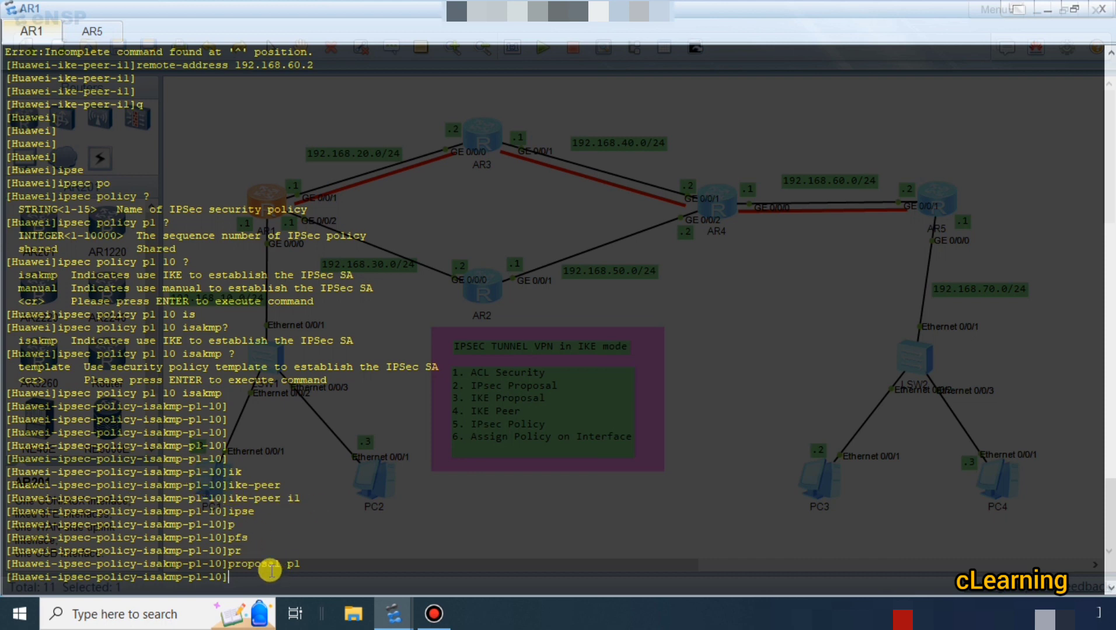
drag(293, 564, 304, 562)
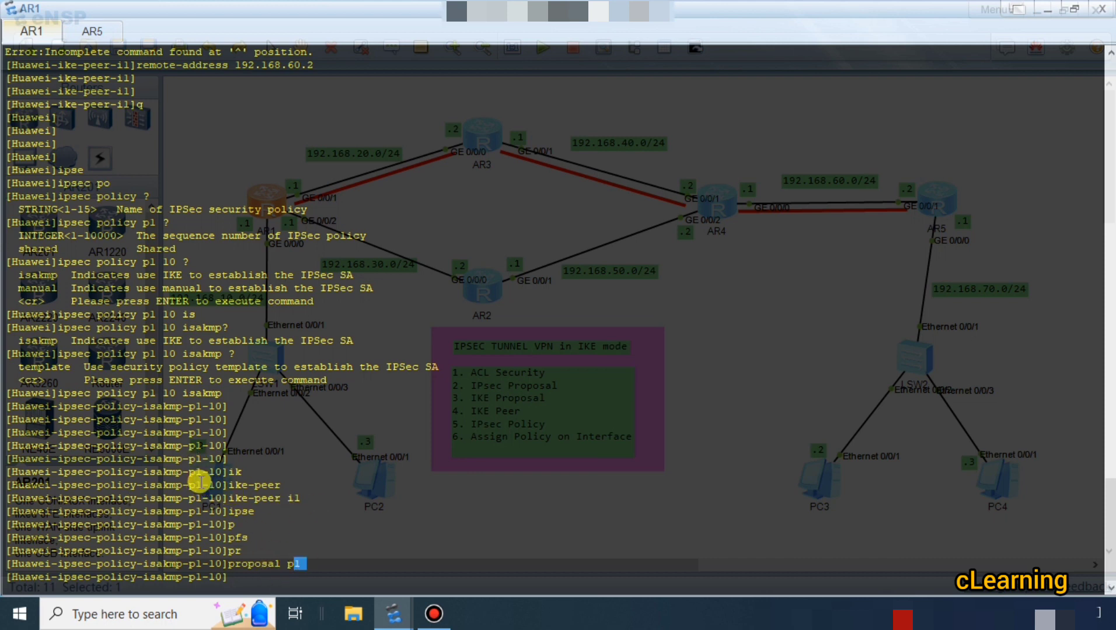
drag(201, 484, 161, 486)
click(277, 577)
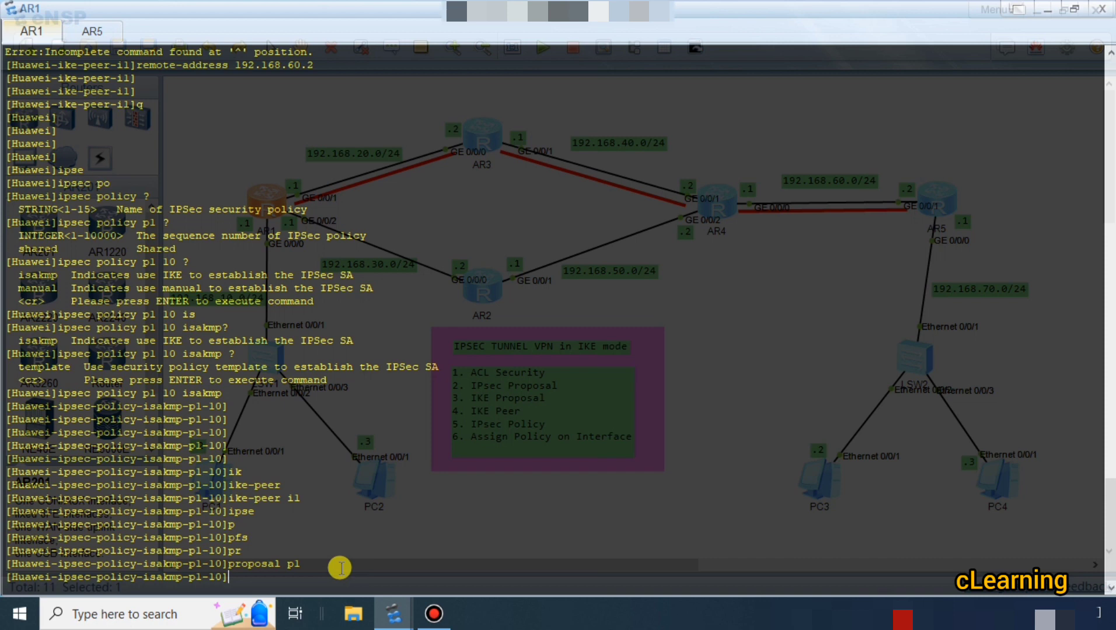
Apply security ACL 3001 to AR1's IPsec policy p1 10 and return to the system view.
text(se)
key(Tab)
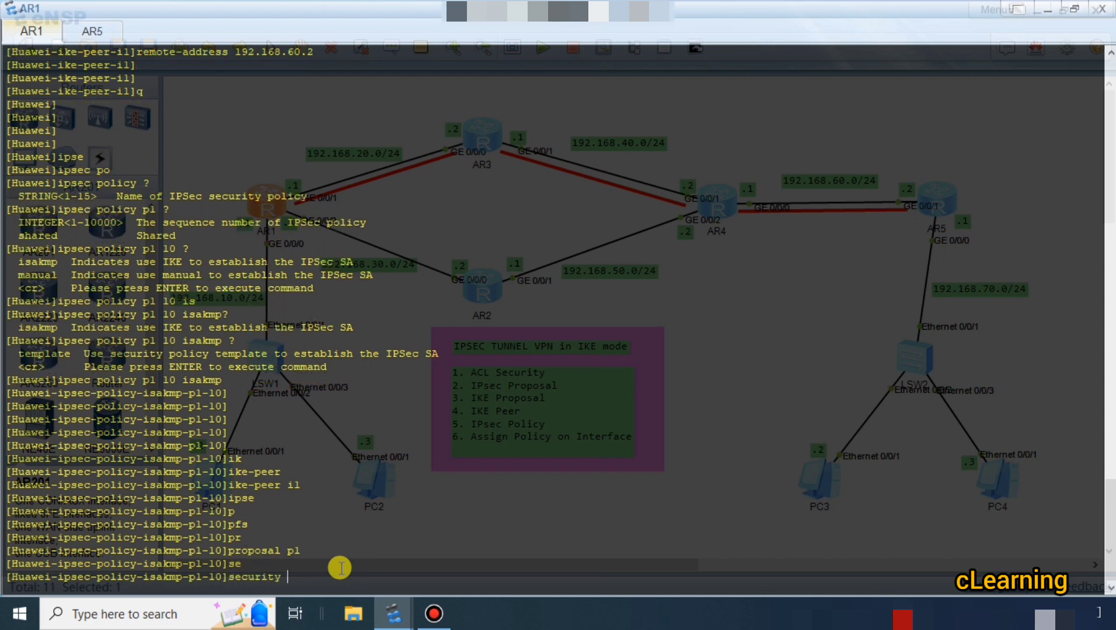
text(ac)
key(Tab)
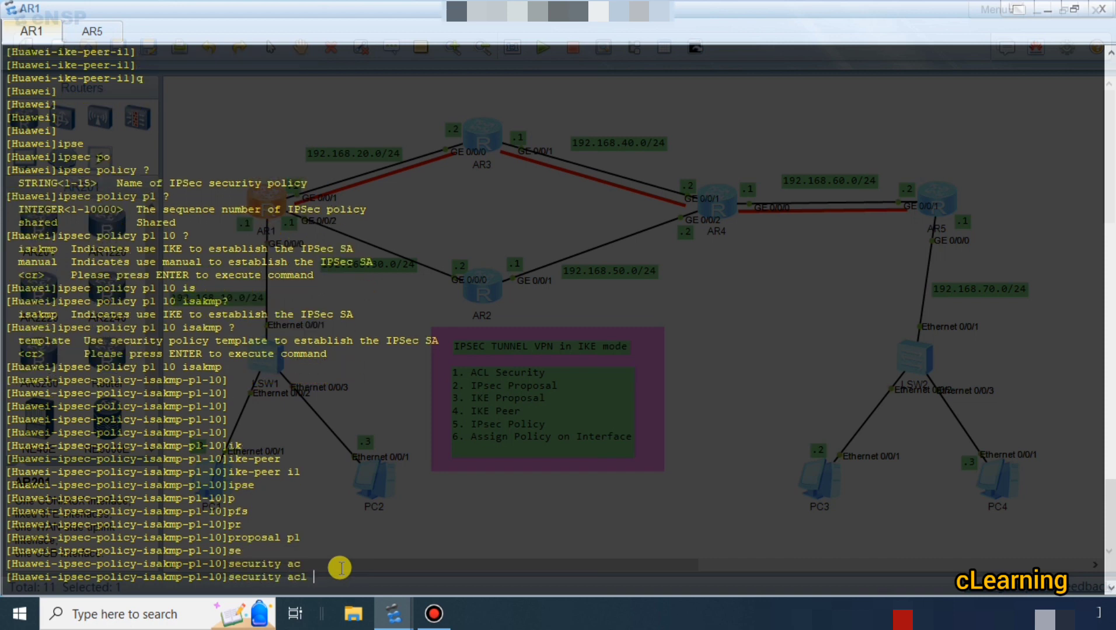
text(3001)
key(Return)
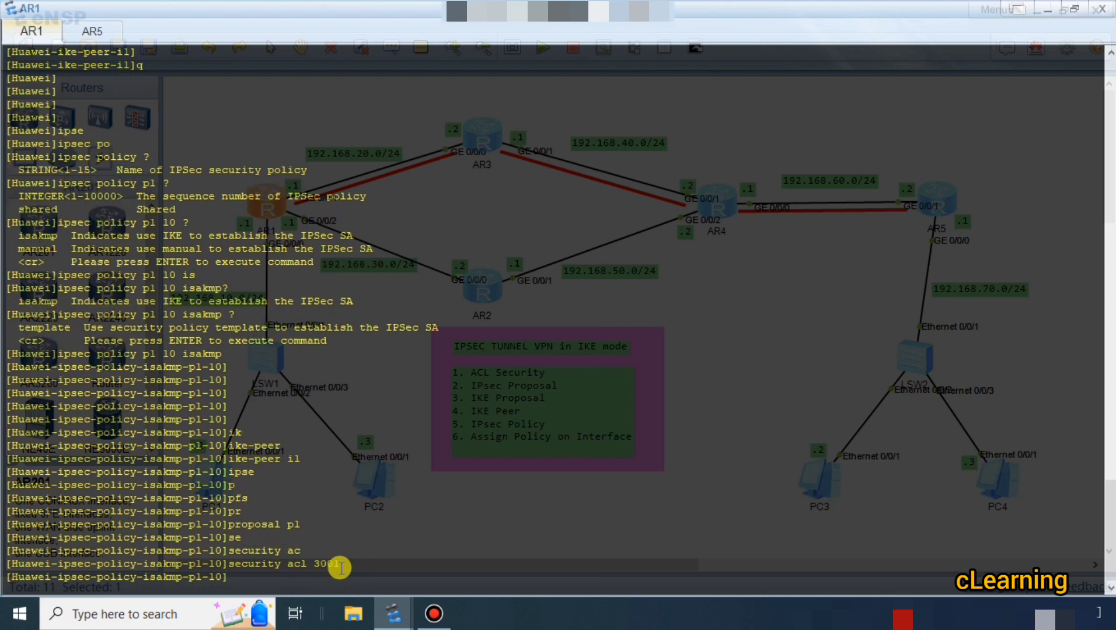
text(q)
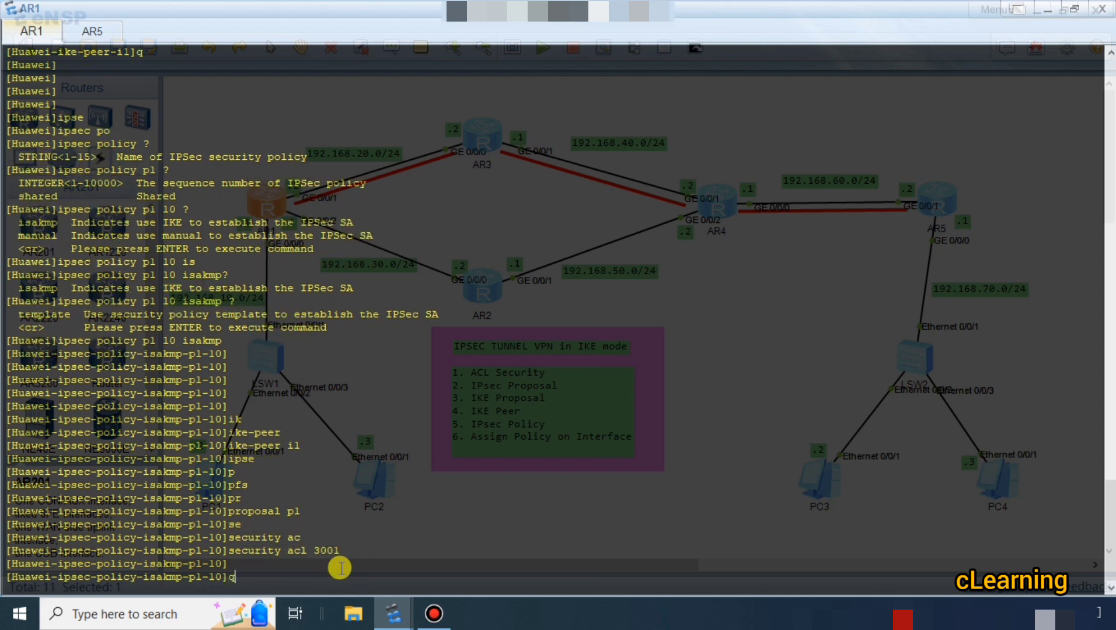
key(Return)
key(Return)
key(Return)
key(Return)
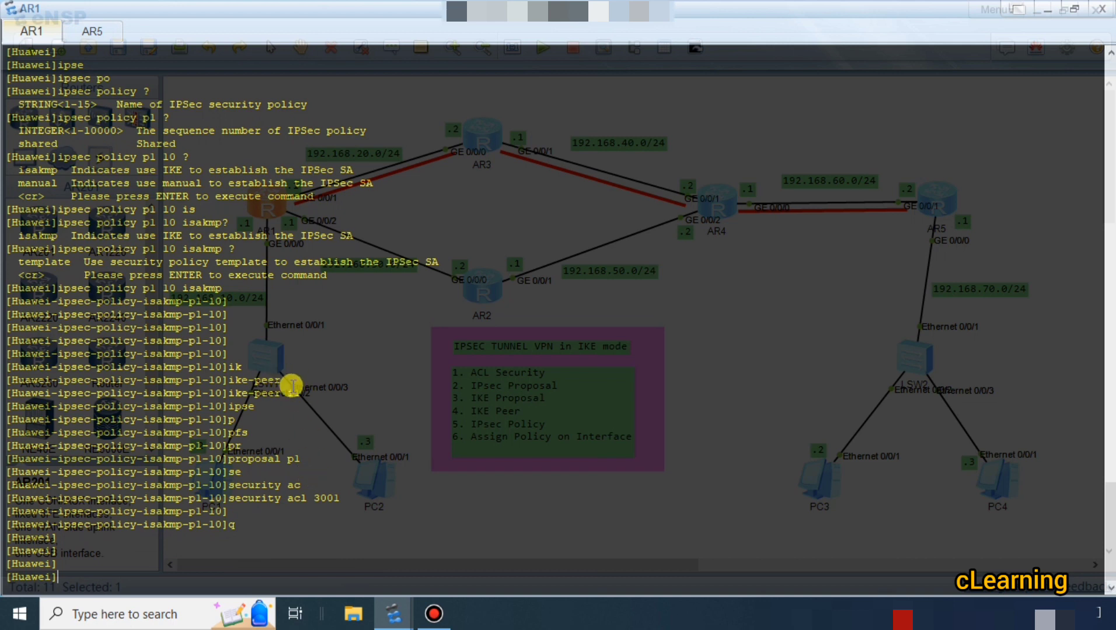
Review the IKE peer, proposal and security ACL commands entered under AR1's IPsec policy p1 10.
drag(300, 393, 229, 392)
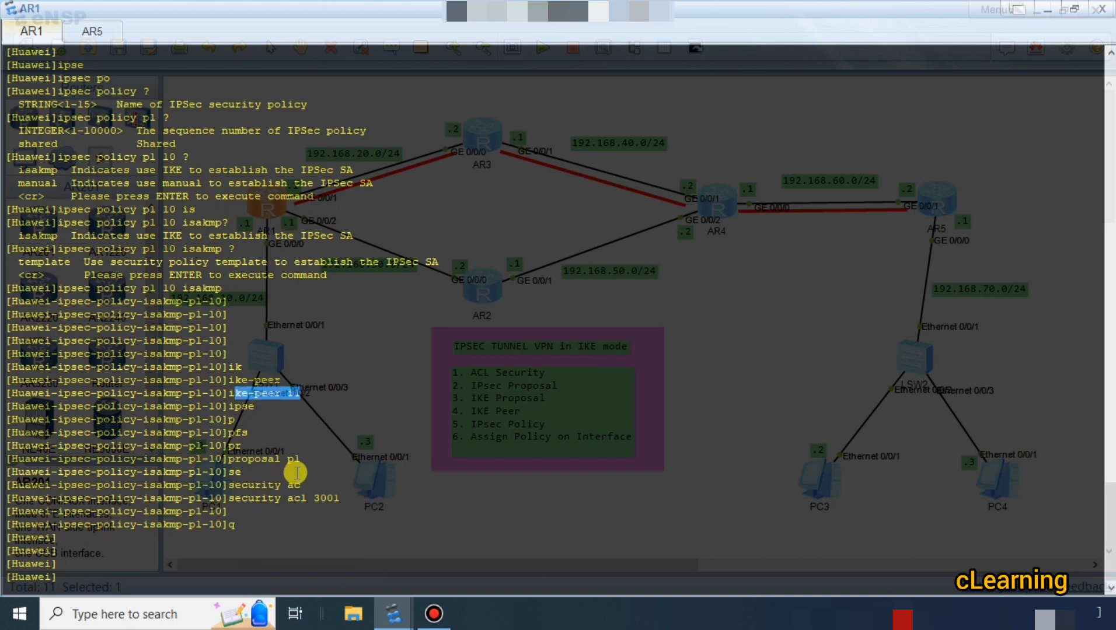
drag(300, 458, 238, 460)
drag(339, 499, 254, 499)
Switch to AR5's console and create IPsec policy p1 10 in isakmp mode.
click(88, 35)
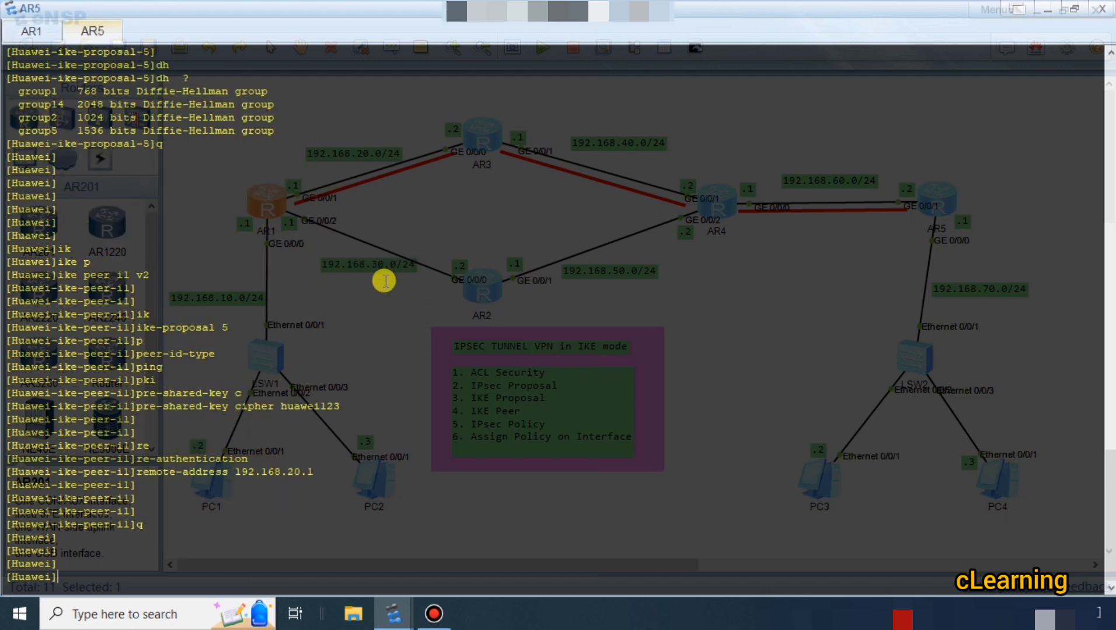
key(Return)
key(Return)
key(Return)
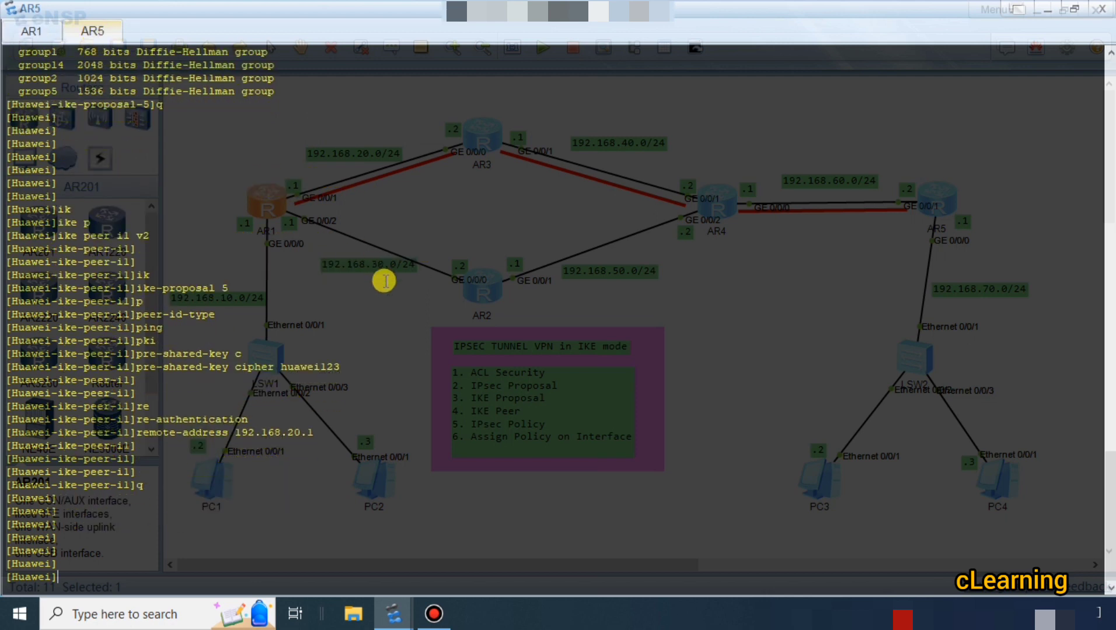
text(ipse)
key(Tab)
text(pol)
key(Tab)
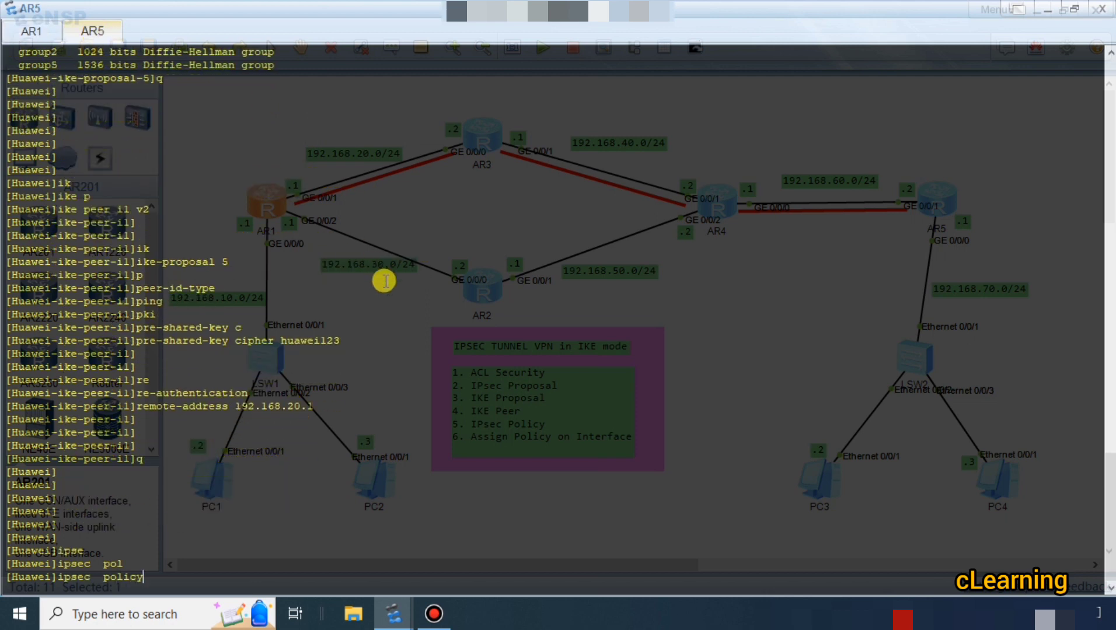
text(p1 )
text(10)
text( is)
key(Tab)
key(Return)
key(Return)
key(Return)
Apply security ACL 3001 to AR5's IPsec policy p1 10.
text(s)
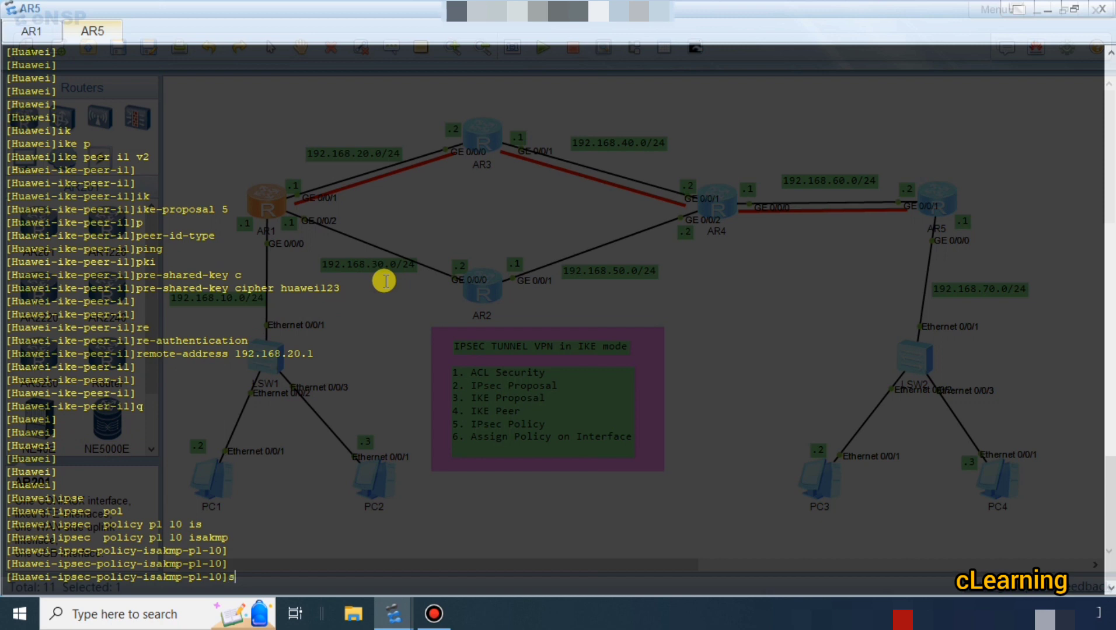
text(e)
key(Tab)
text(ac)
key(Tab)
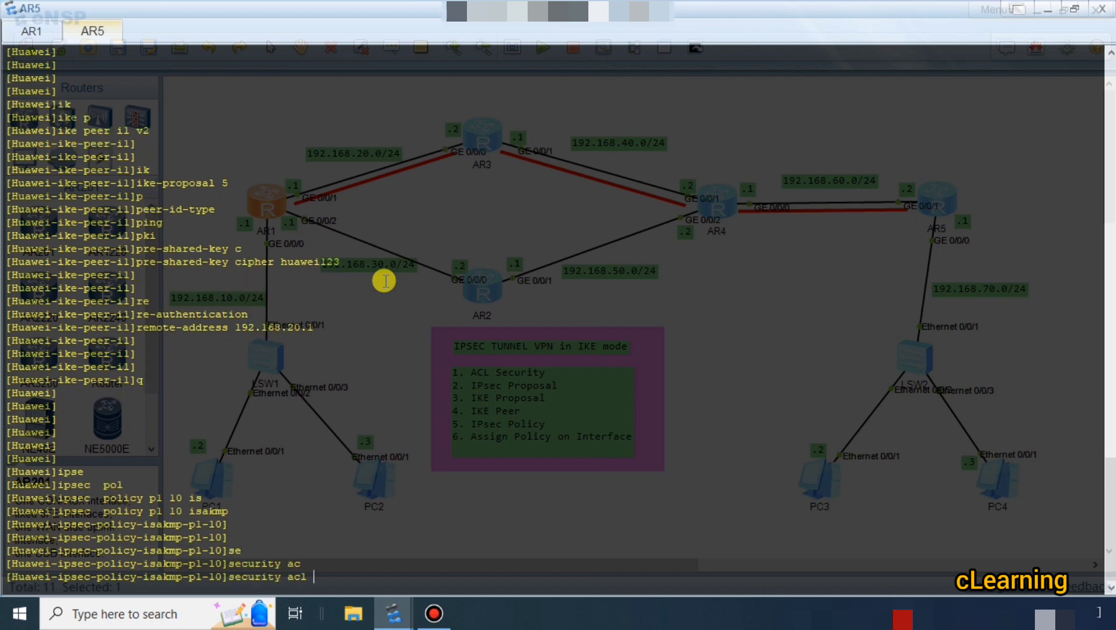
text(3001)
key(Return)
key(Return)
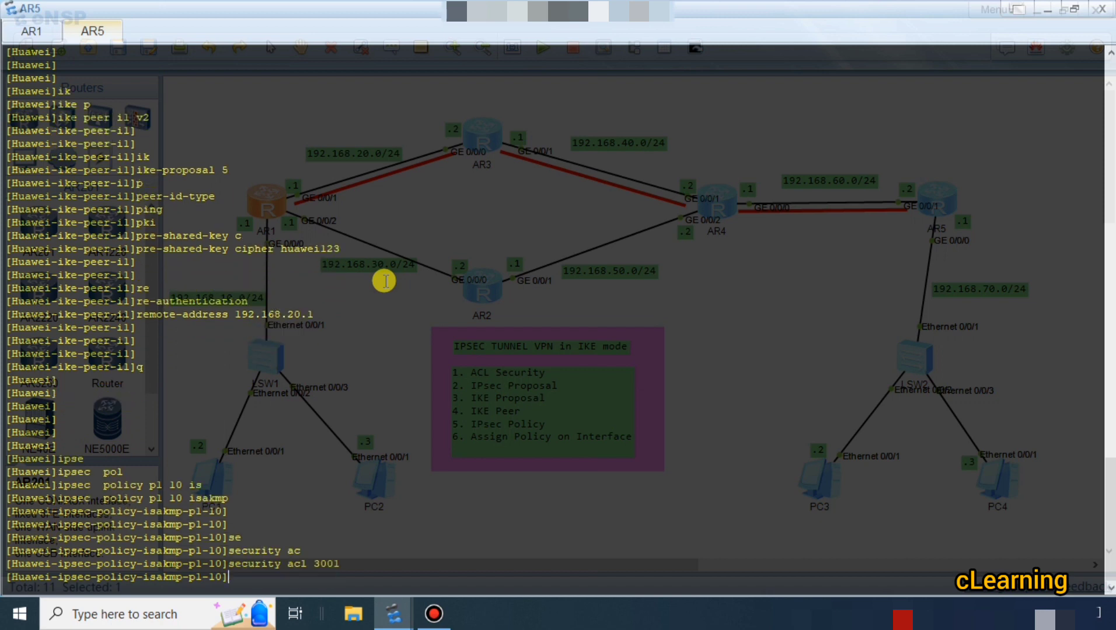
Assign IPsec proposal p1 to AR5's IPsec policy p1 10.
text(pr)
key(Tab)
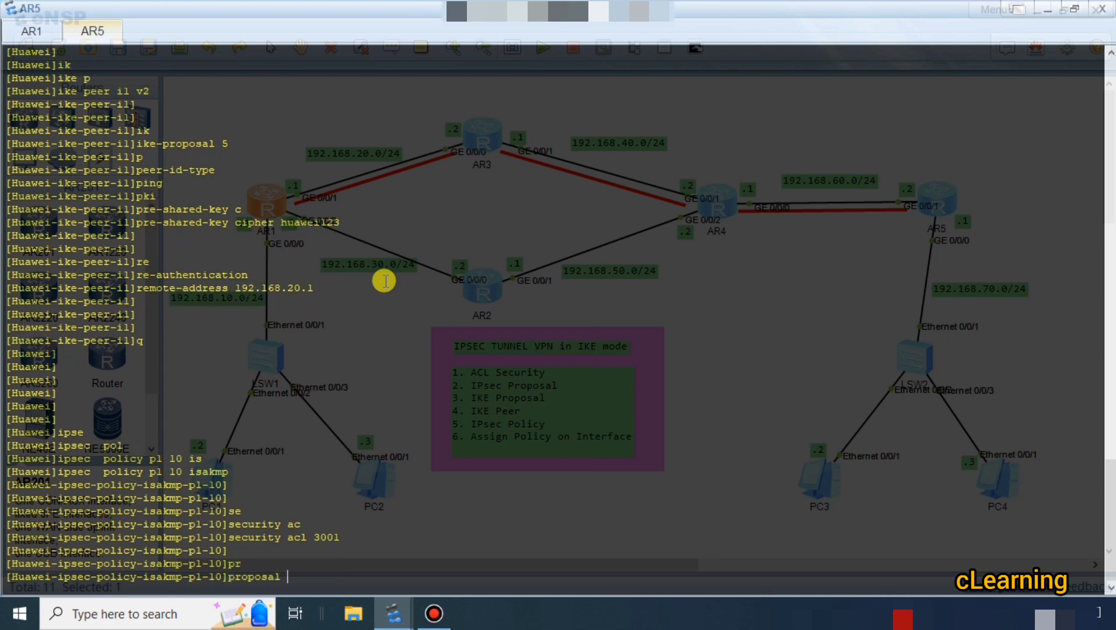
text(pl)
key(Return)
key(Return)
key(Return)
key(Return)
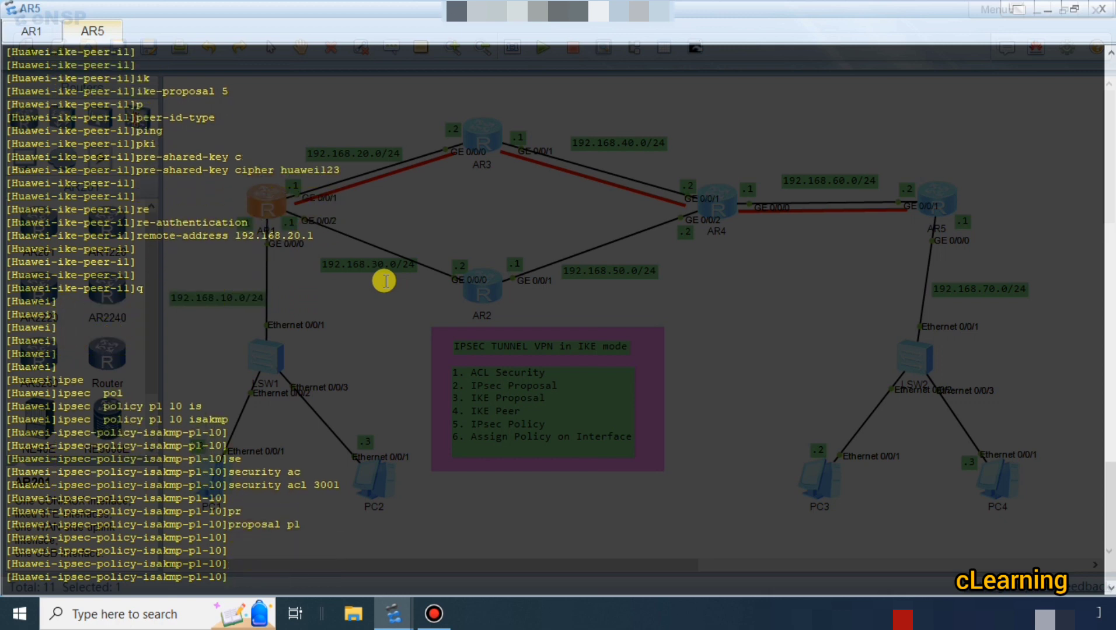
Bind IKE peer i1 to AR5's IPsec policy p1 10 and return to the system view.
text(ik)
key(Tab)
text(il)
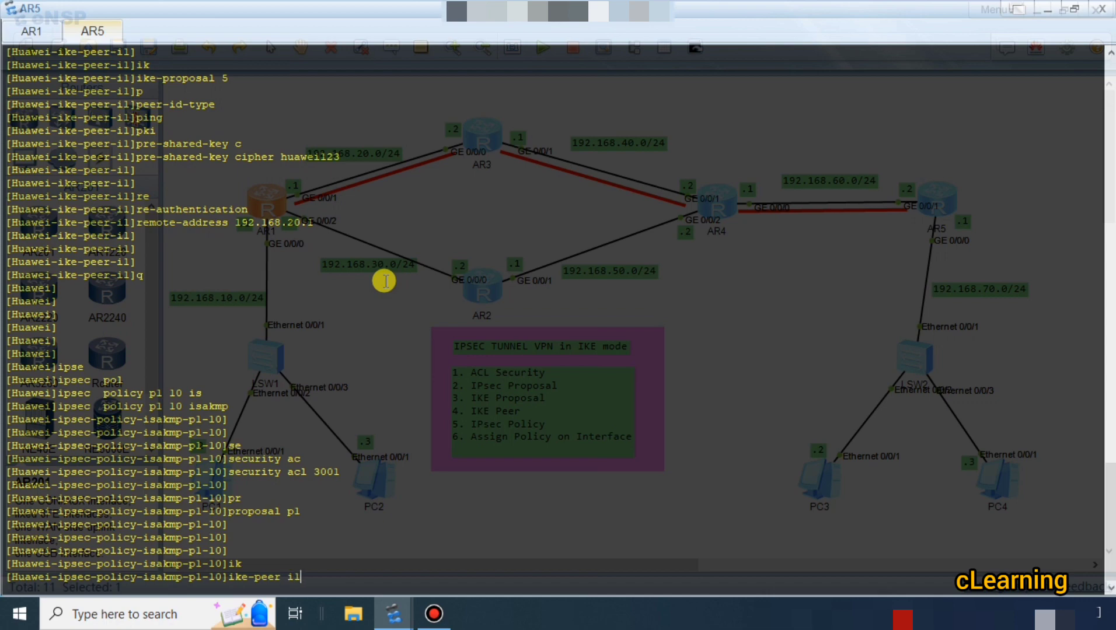
key(Return)
key(Return)
key(Return)
text(q)
key(Return)
key(Return)
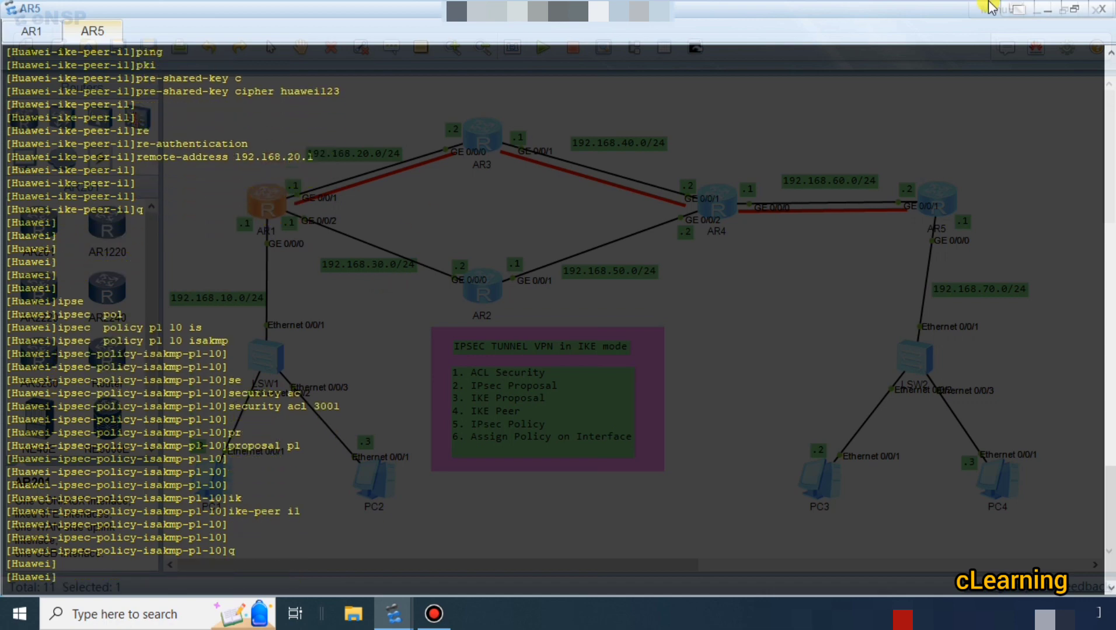
Enter AR1's GigabitEthernet 0/0/1 interface view, checking the topology for the interface facing AR3.
click(1047, 10)
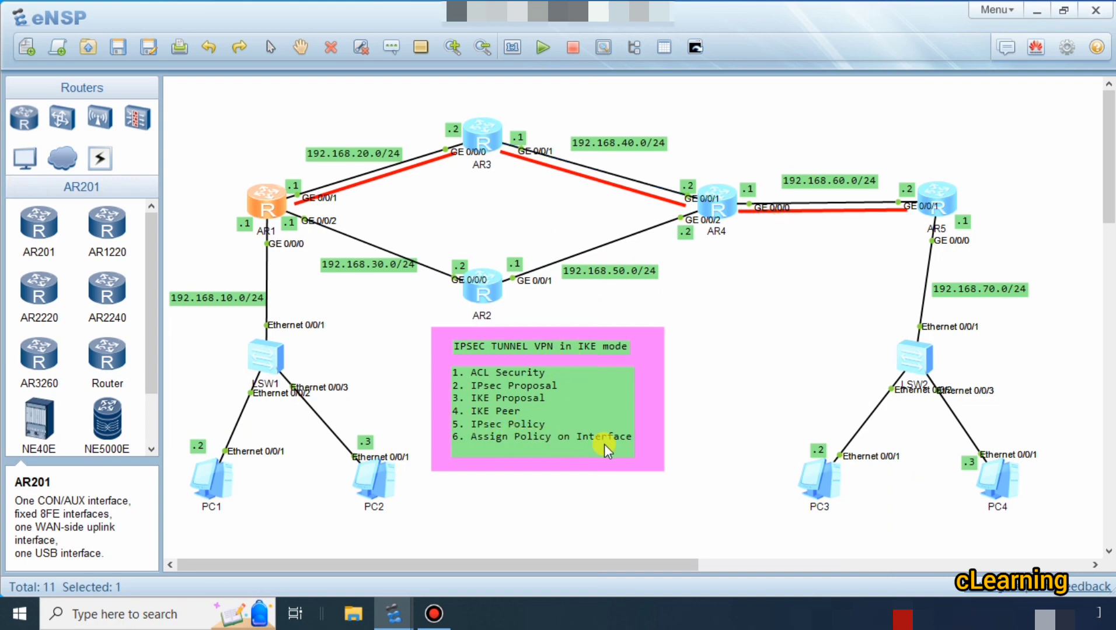
double_click(282, 209)
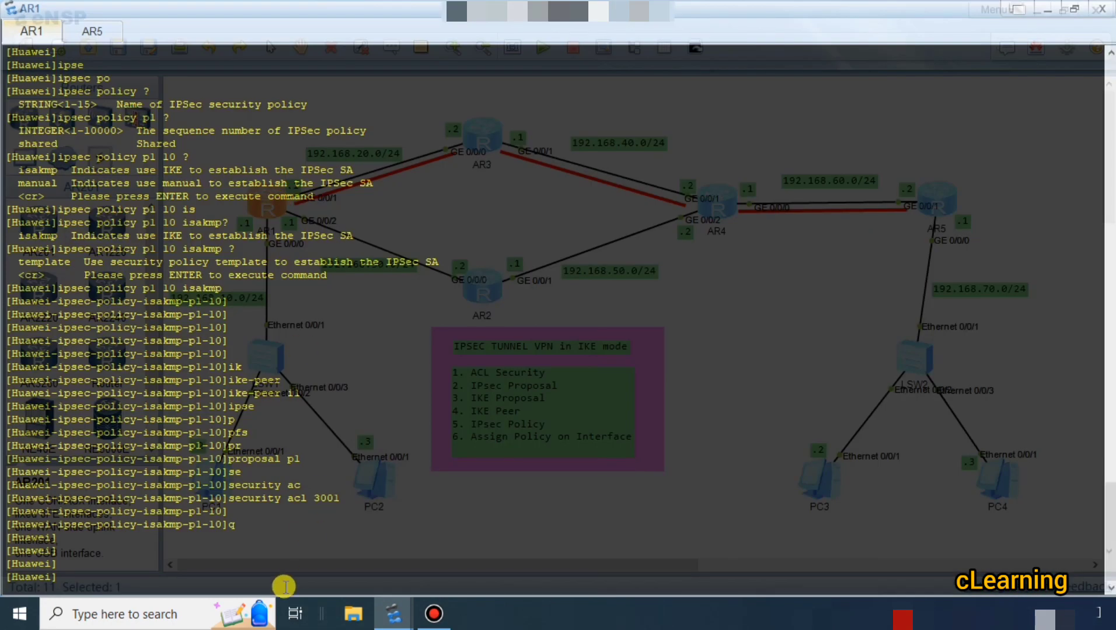
text(int)
key(Tab)
text(g)
key(Tab)
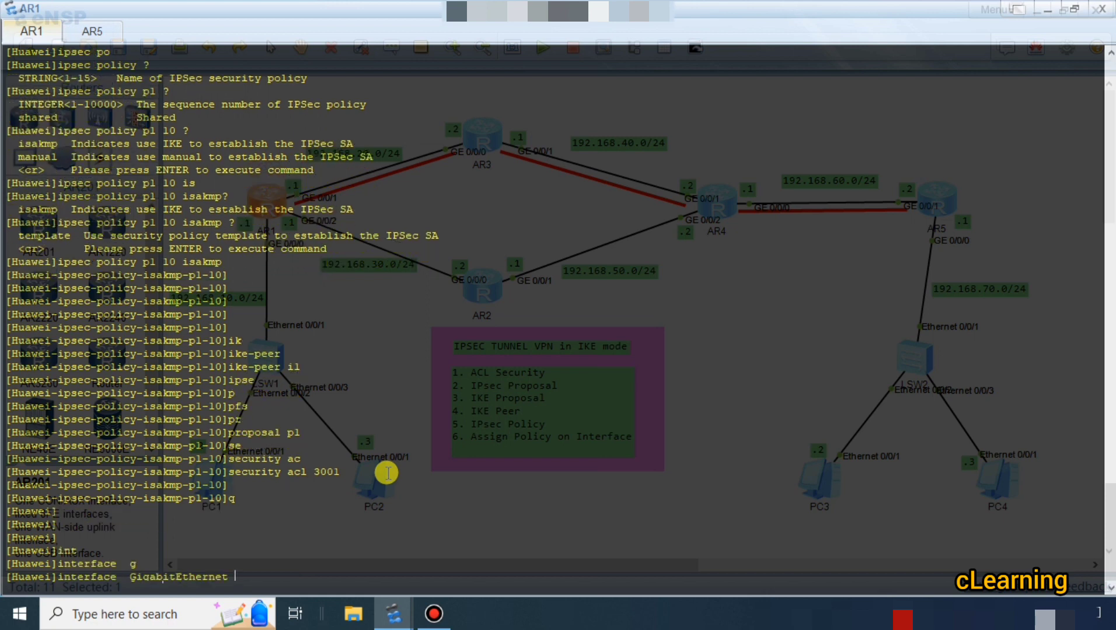
text(0/0/1)
key(Return)
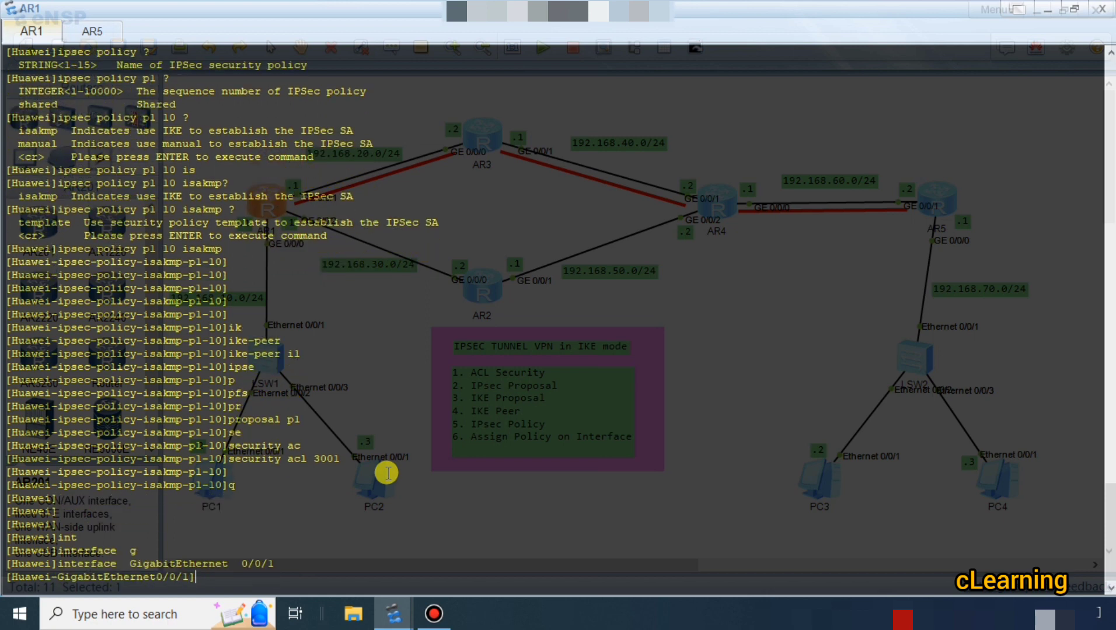
click(1046, 10)
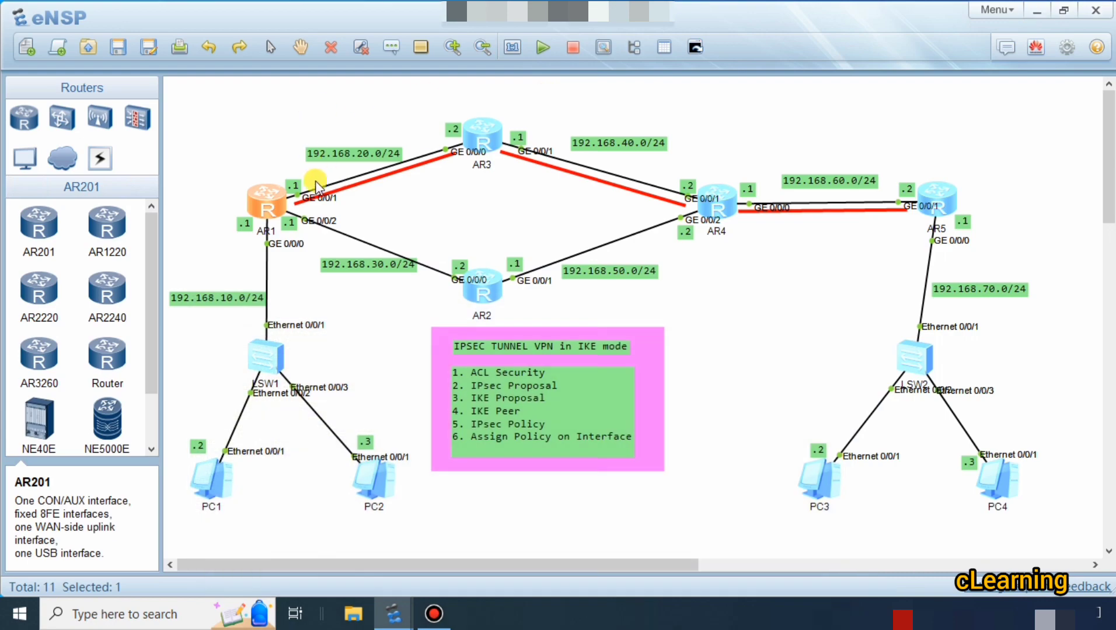
double_click(292, 204)
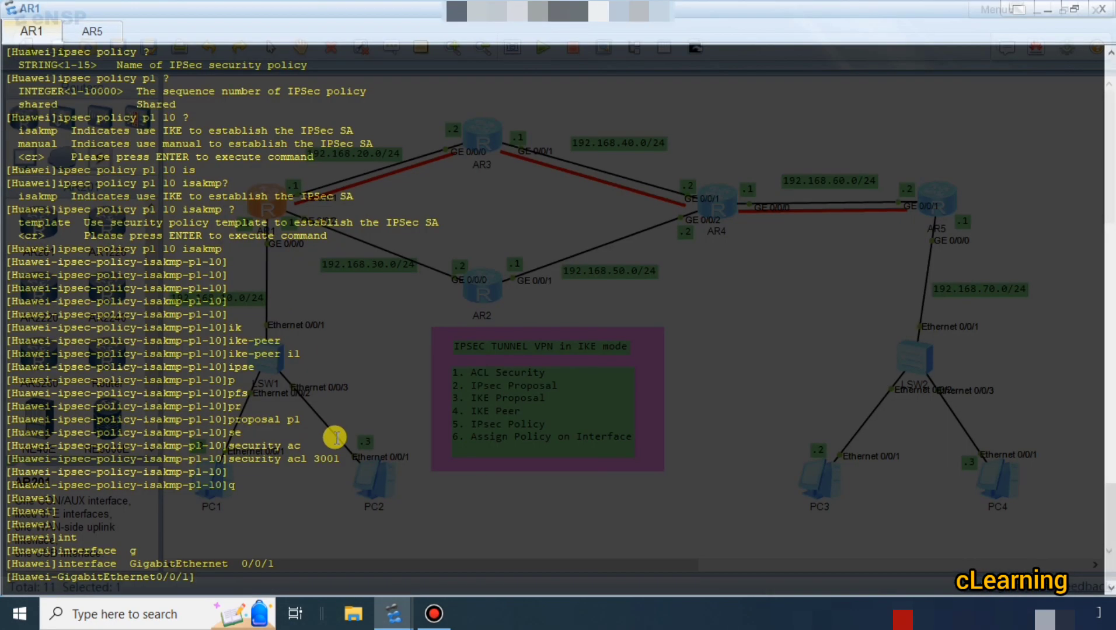
Apply IPsec policy p1 to AR1's GigabitEthernet 0/0/1, checking the help for the policy argument.
text(ipse)
key(Tab)
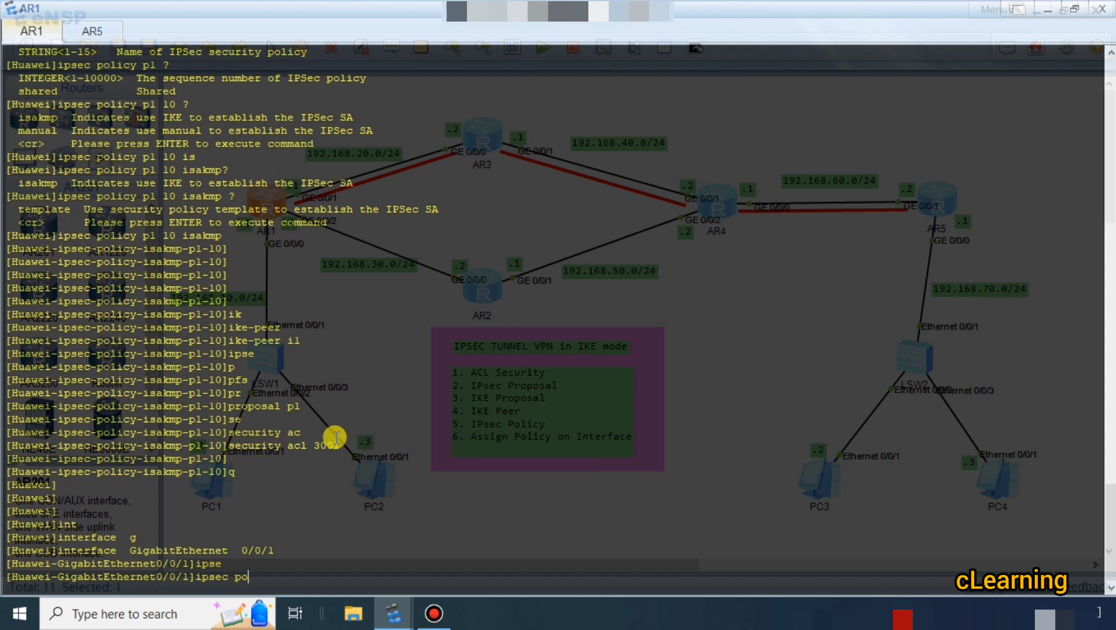
text(po)
key(Tab)
text(?)
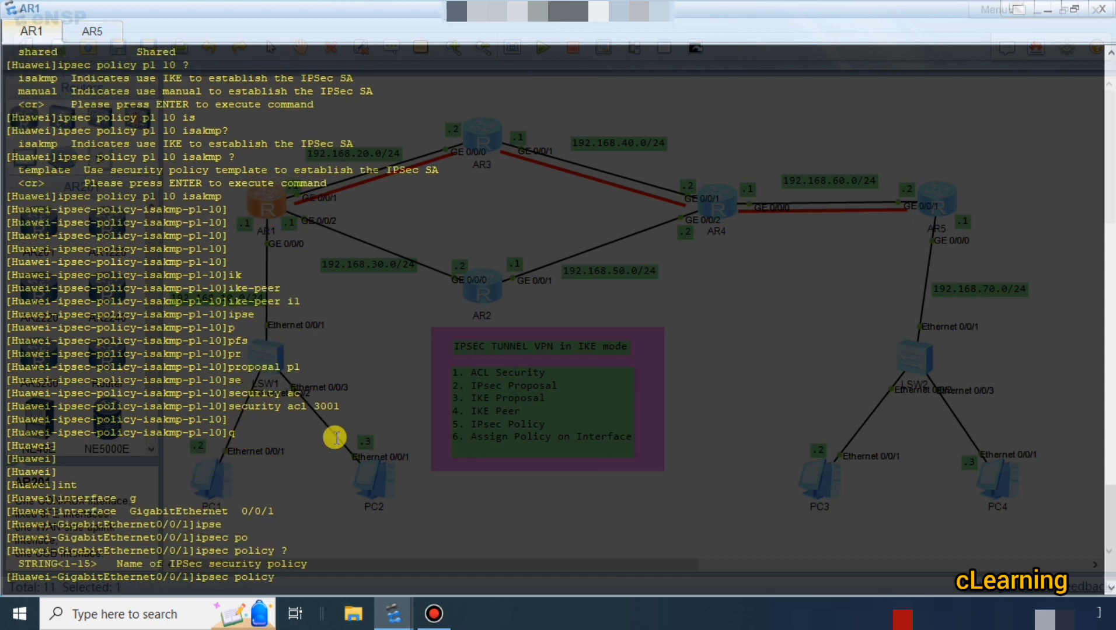
text(pl)
key(Return)
key(Return)
key(Return)
key(Return)
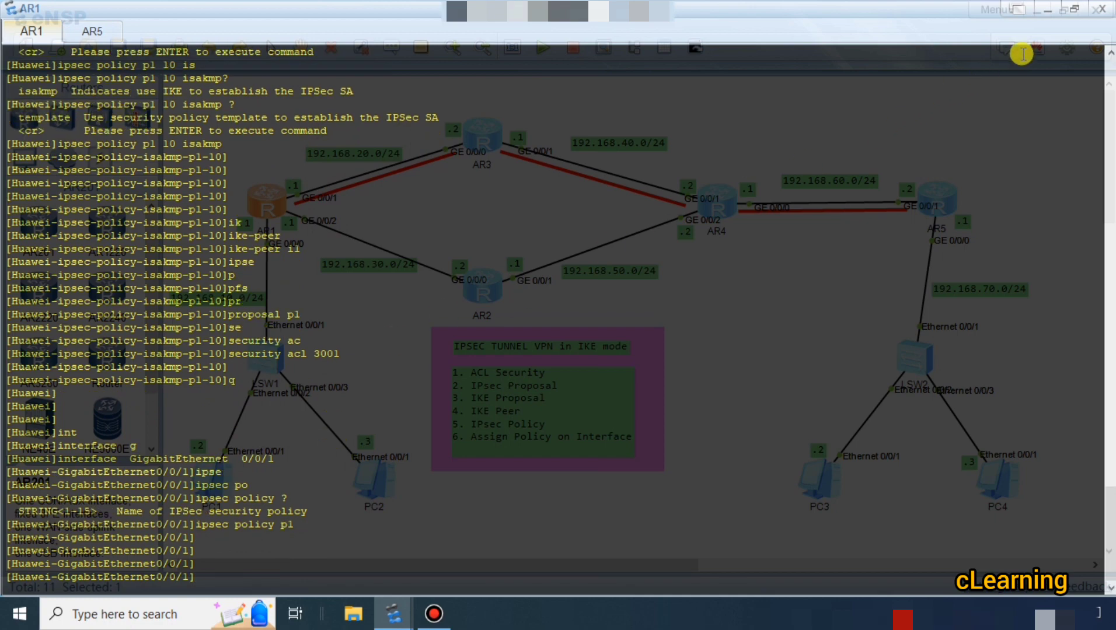
Open AR5's console from the topology and enter the GigabitEthernet 0/0/1 interface view.
click(1044, 17)
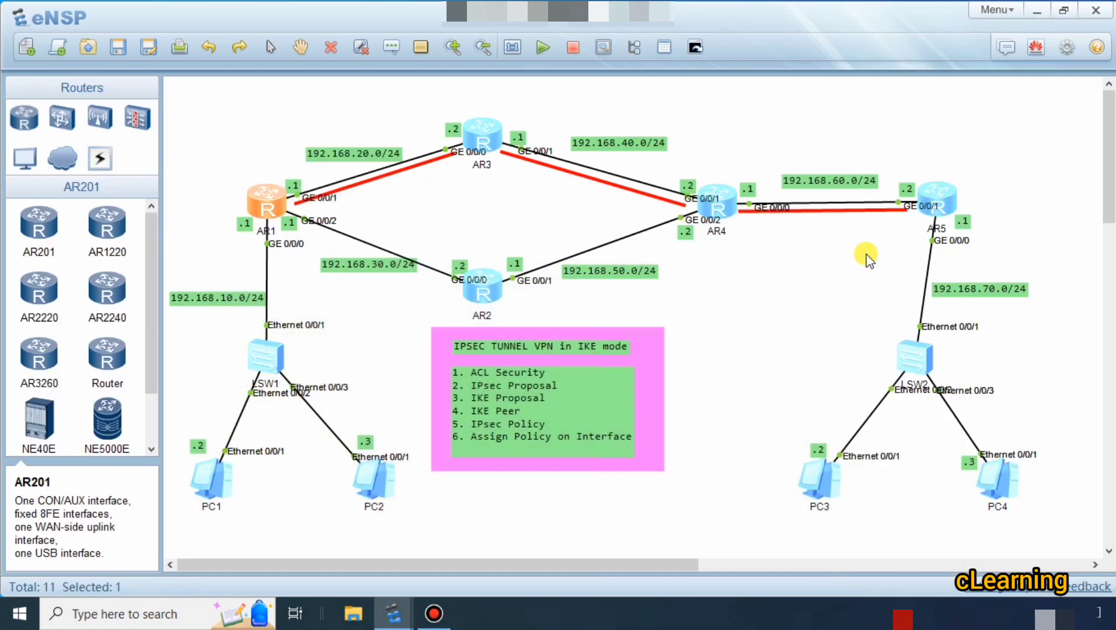
double_click(936, 198)
key(Return)
key(Return)
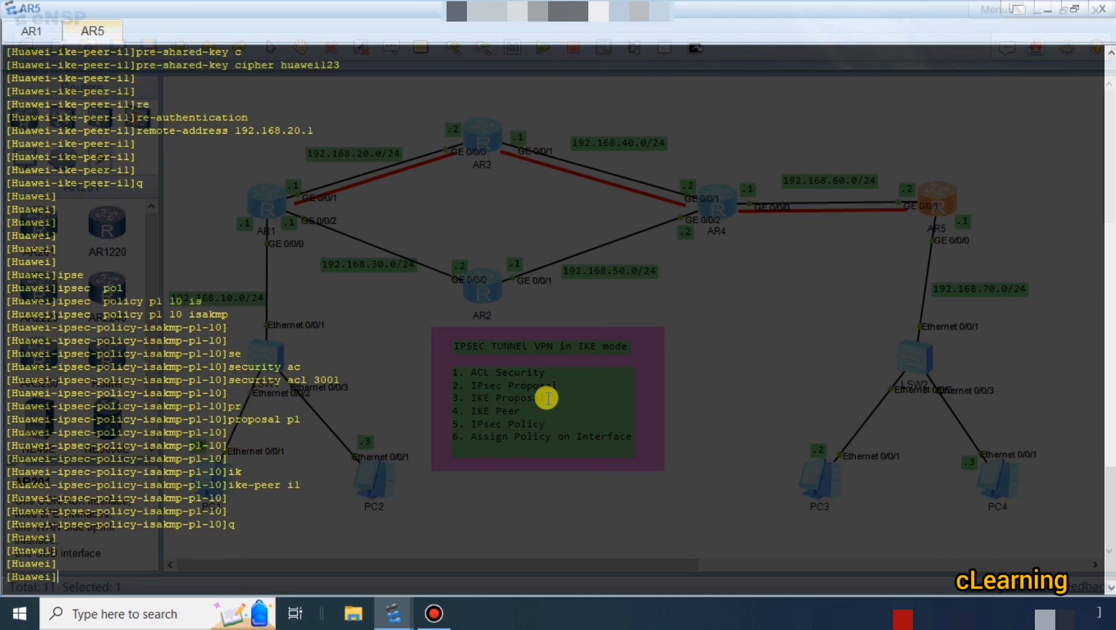
text(int)
key(Tab)
text(g)
key(Tab)
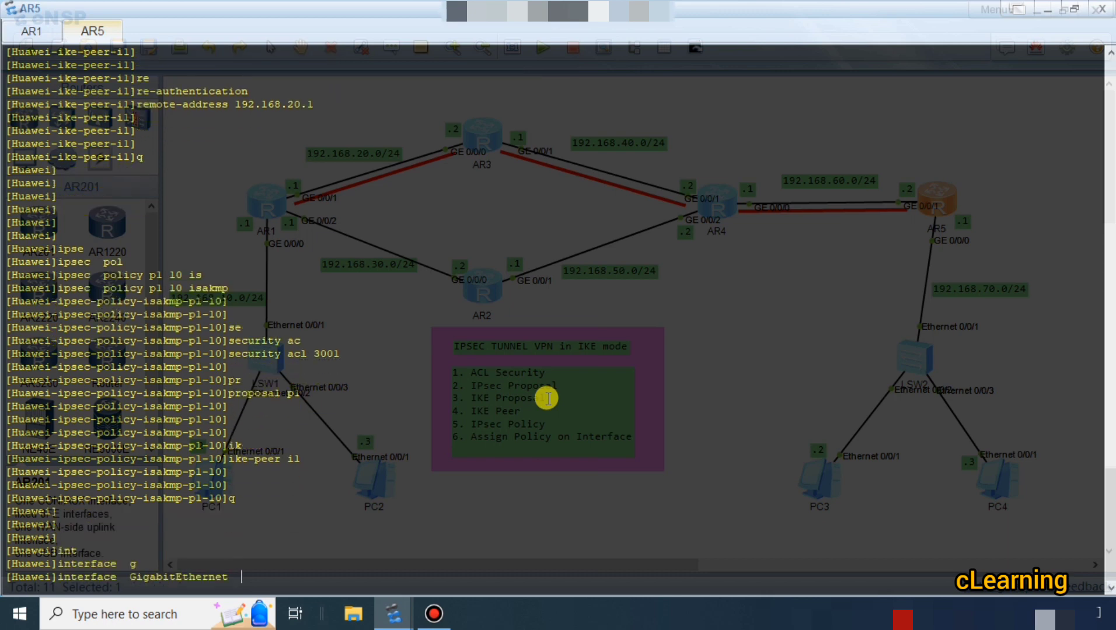
text(0/0/1)
key(Return)
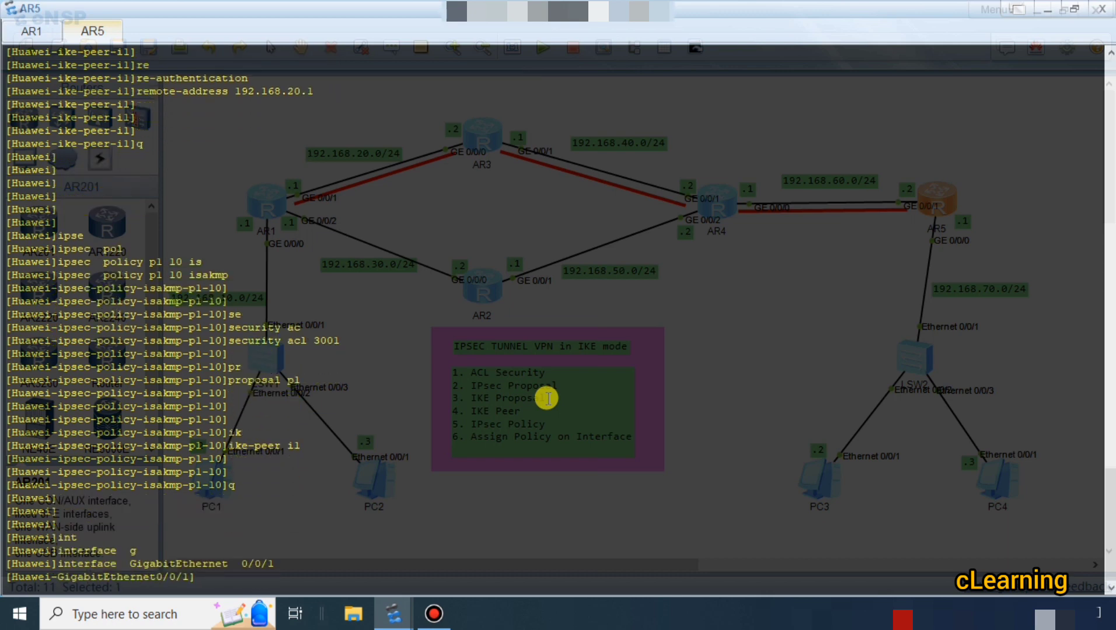
Apply IPsec policy p1 to AR5's GigabitEthernet 0/0/1 and return to the system view.
text(ipse)
key(Tab)
text(po)
key(Tab)
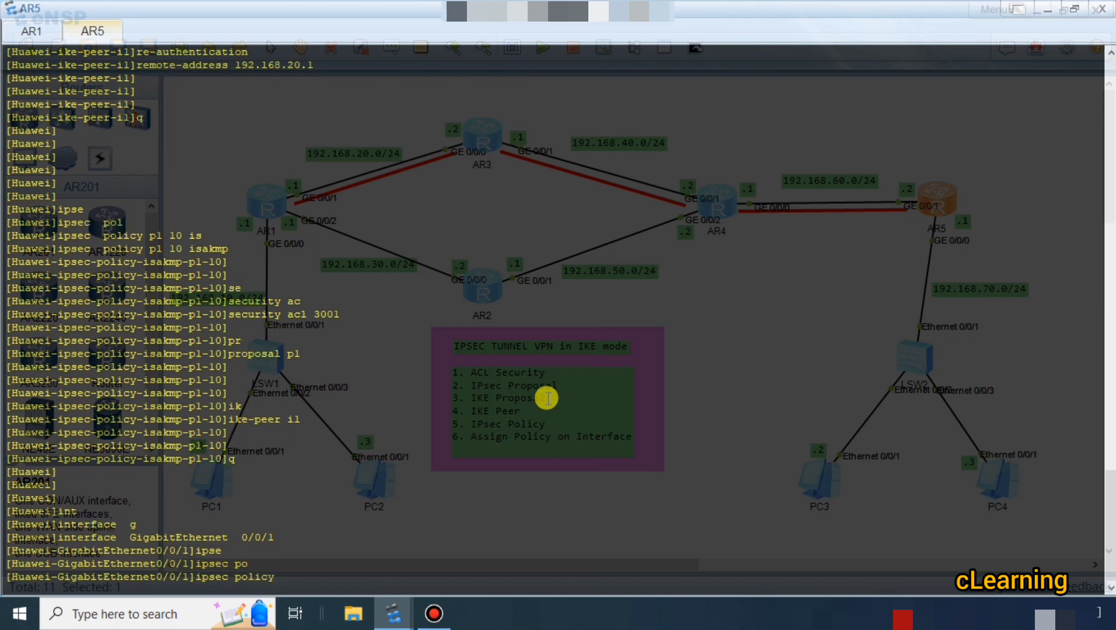
text(pl)
key(Return)
key(Return)
key(Return)
key(Return)
key(Return)
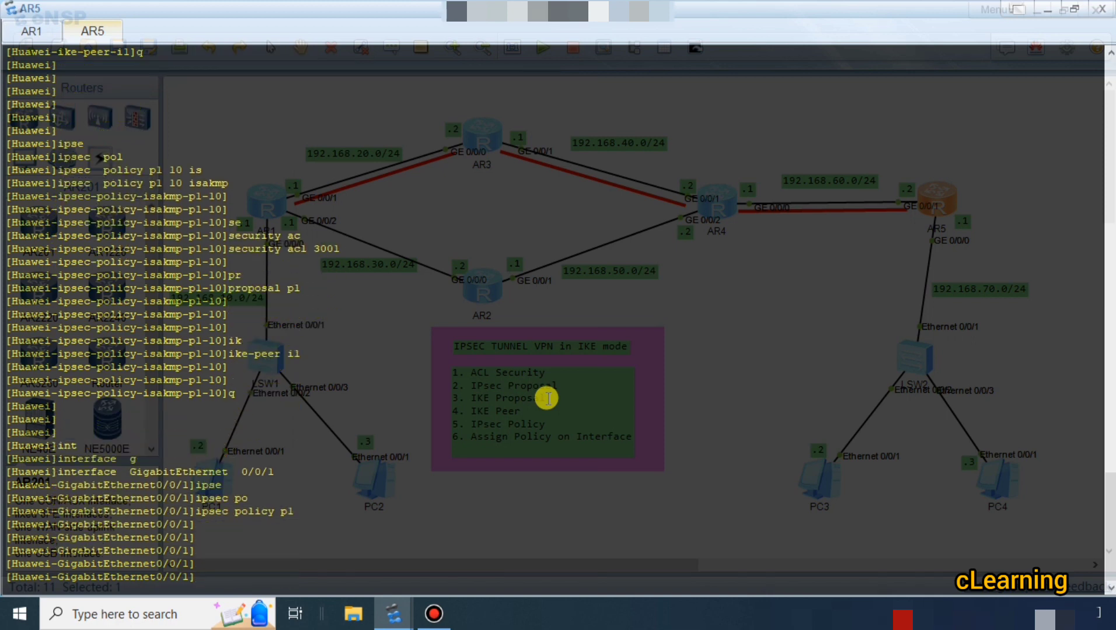
text(q)
key(Return)
key(Return)
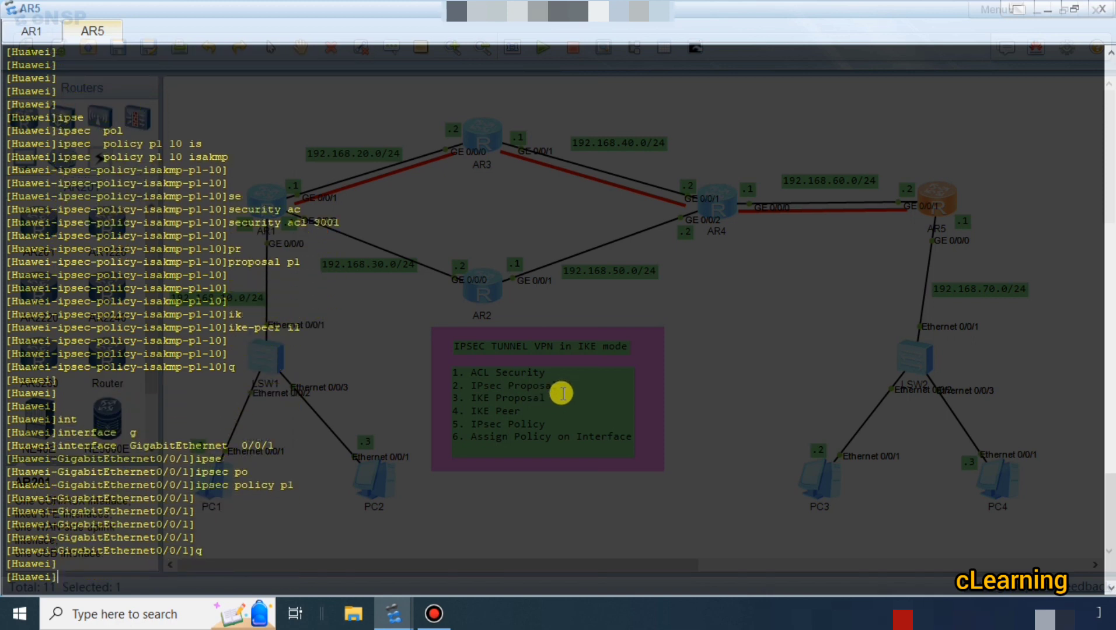
key(Return)
key(Return)
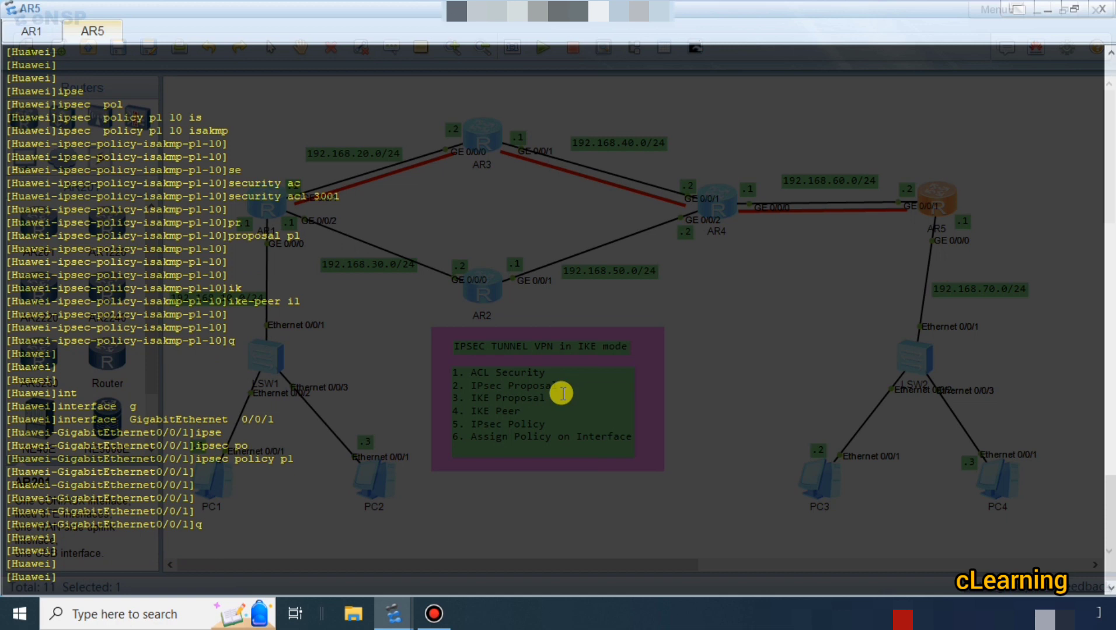
Look for a statistics option of the display ipsec policy command on AR5 and list its help.
text(dis)
key(Tab)
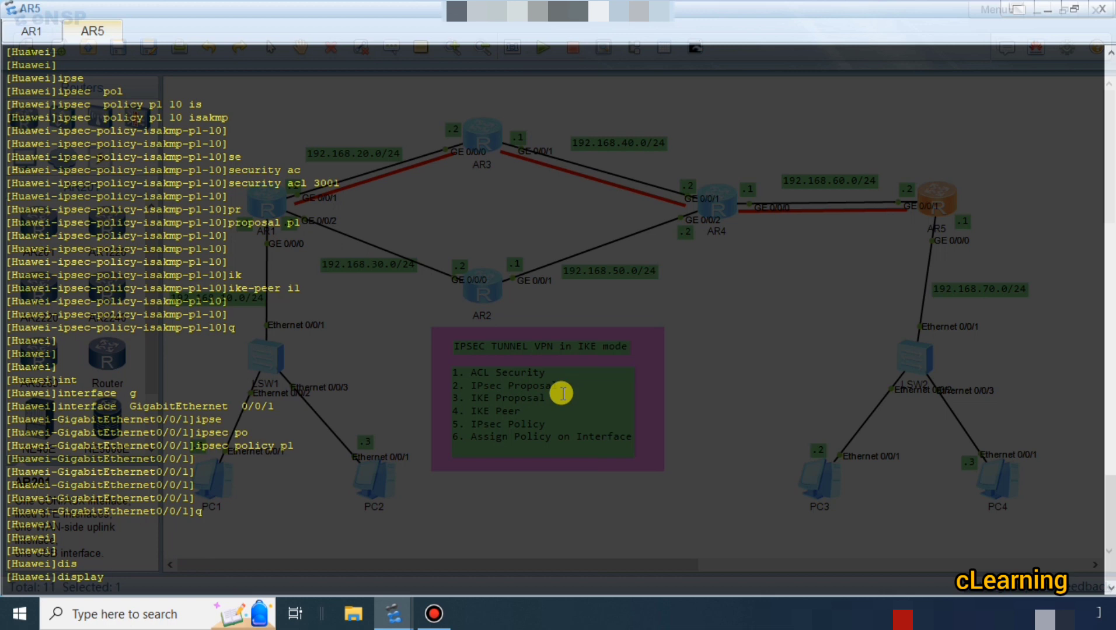
text(ipse)
key(Tab)
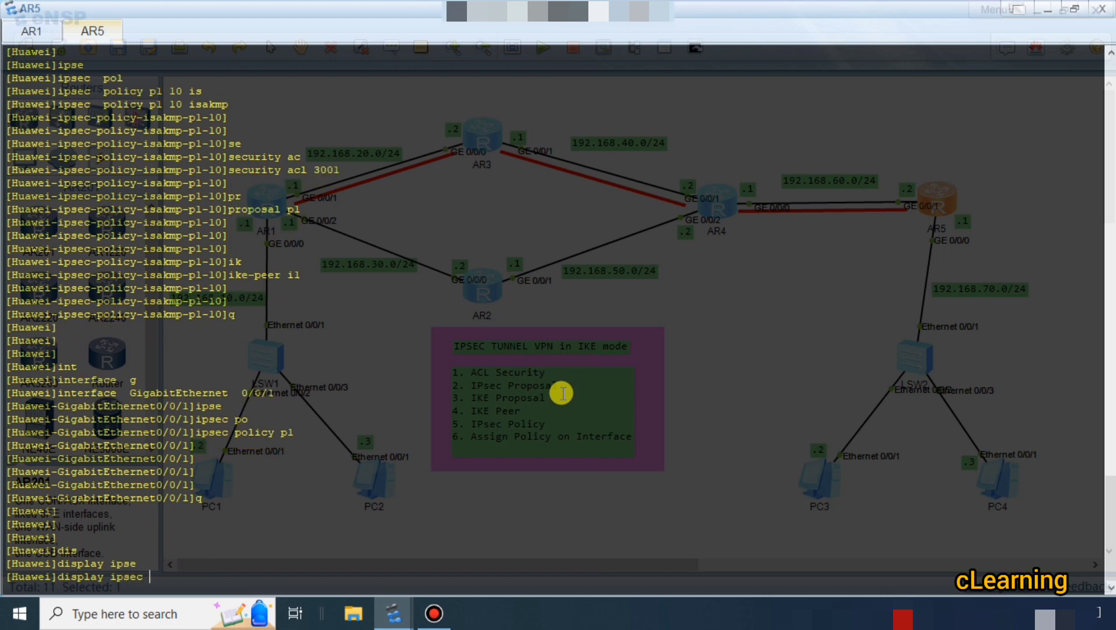
text(po)
key(Tab)
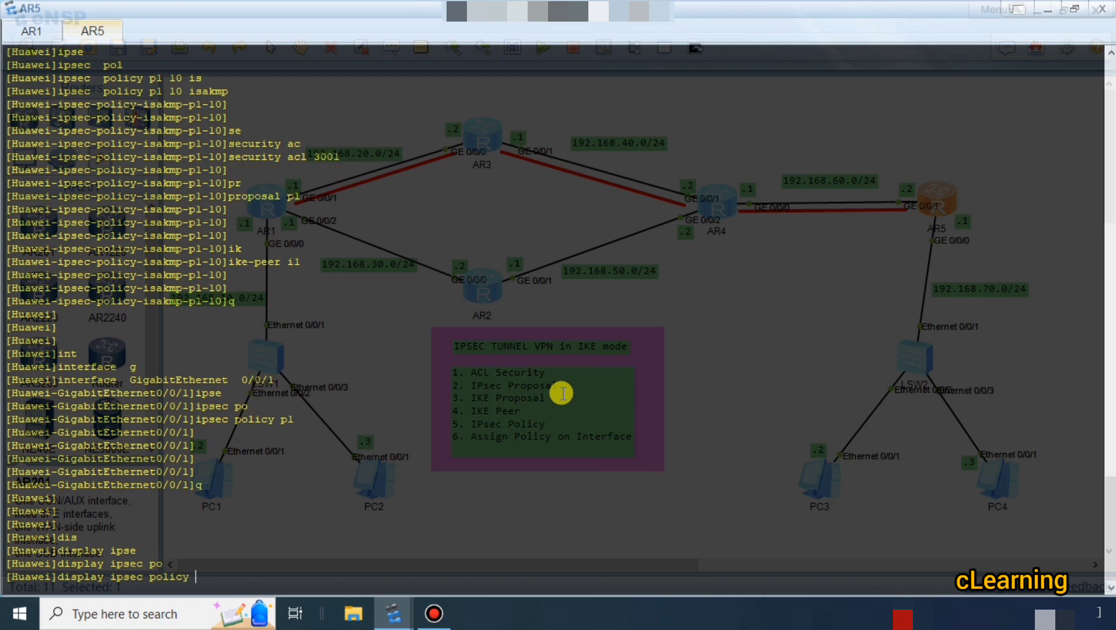
text(st)
key(Tab)
text(a)
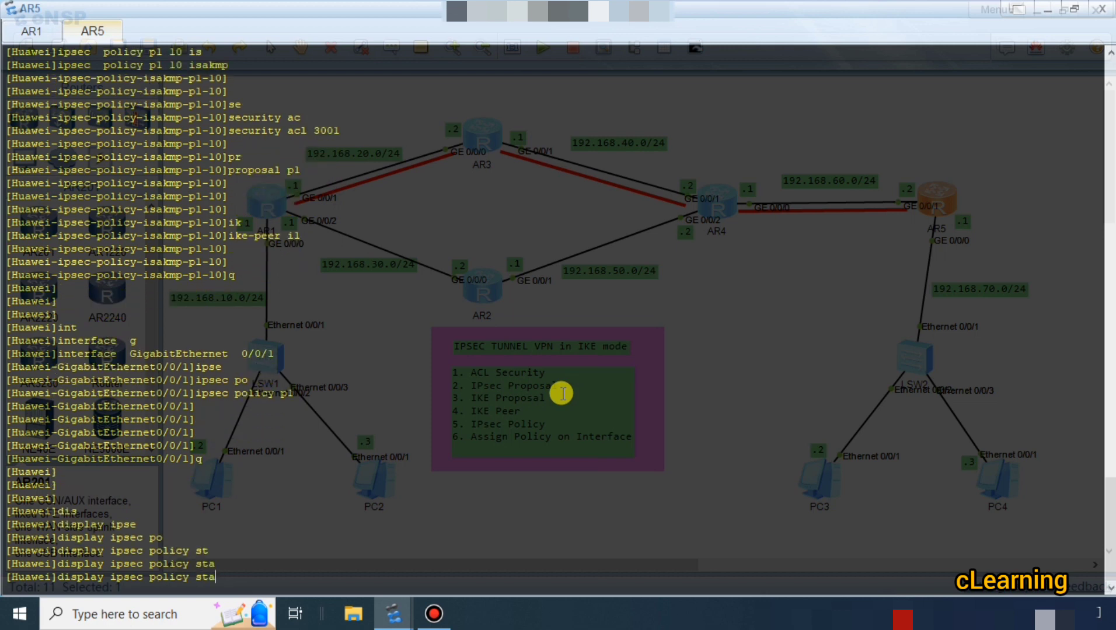
key(BackSpace)
key(BackSpace)
key(BackSpace)
text(?)
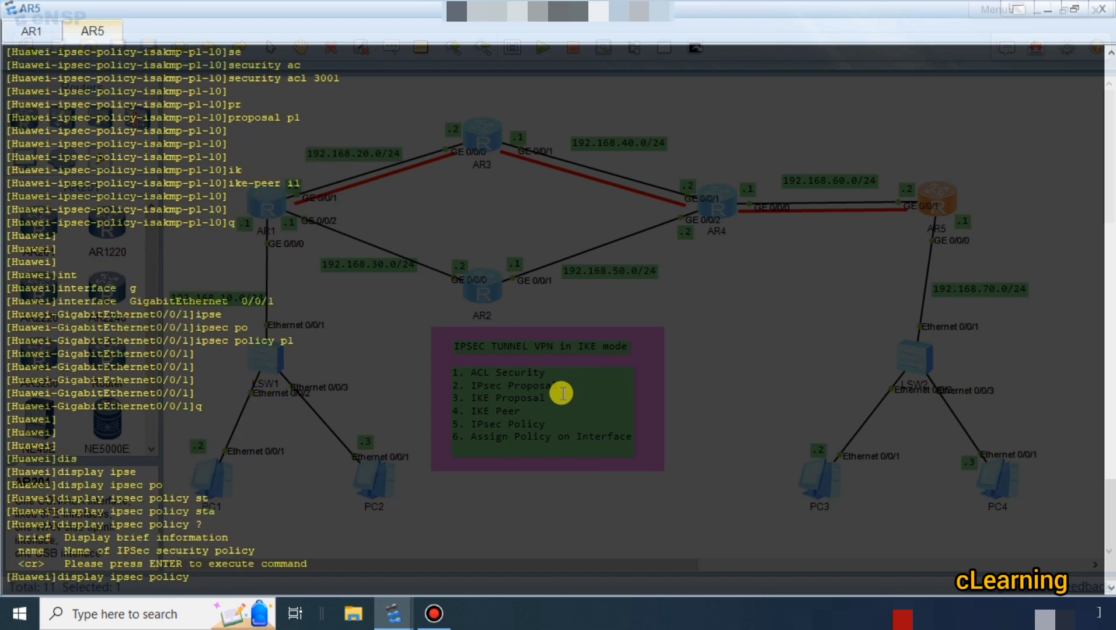
Display the IPsec ESP statistics on AR5.
key(BackSpace)
key(BackSpace)
key(BackSpace)
key(BackSpace)
key(BackSpace)
key(BackSpace)
text(st)
key(Tab)
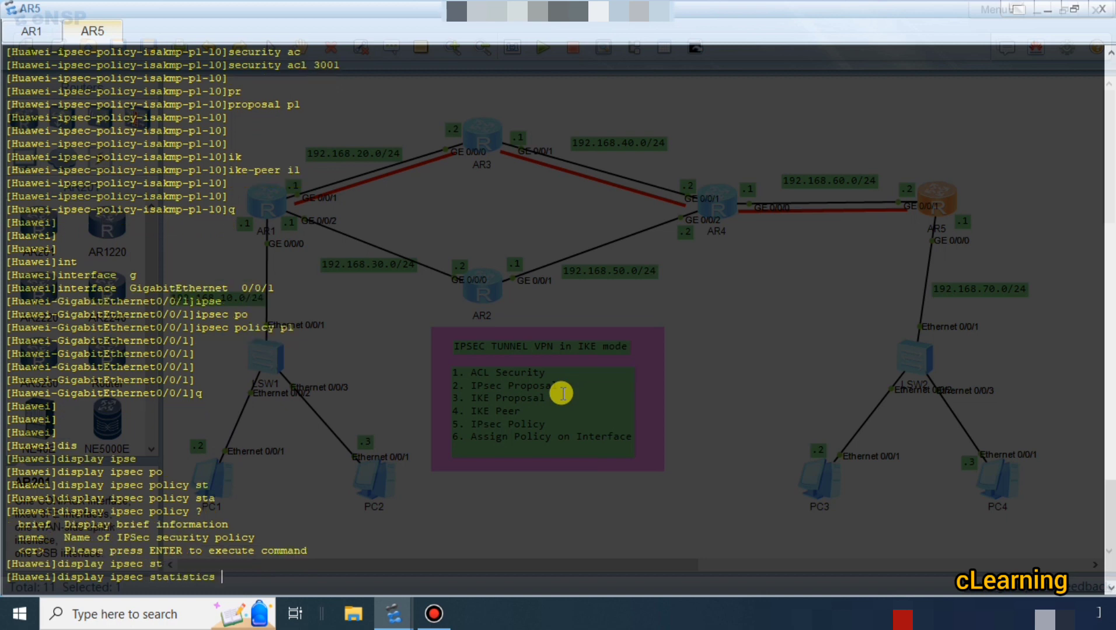
text(es)
key(Tab)
key(Return)
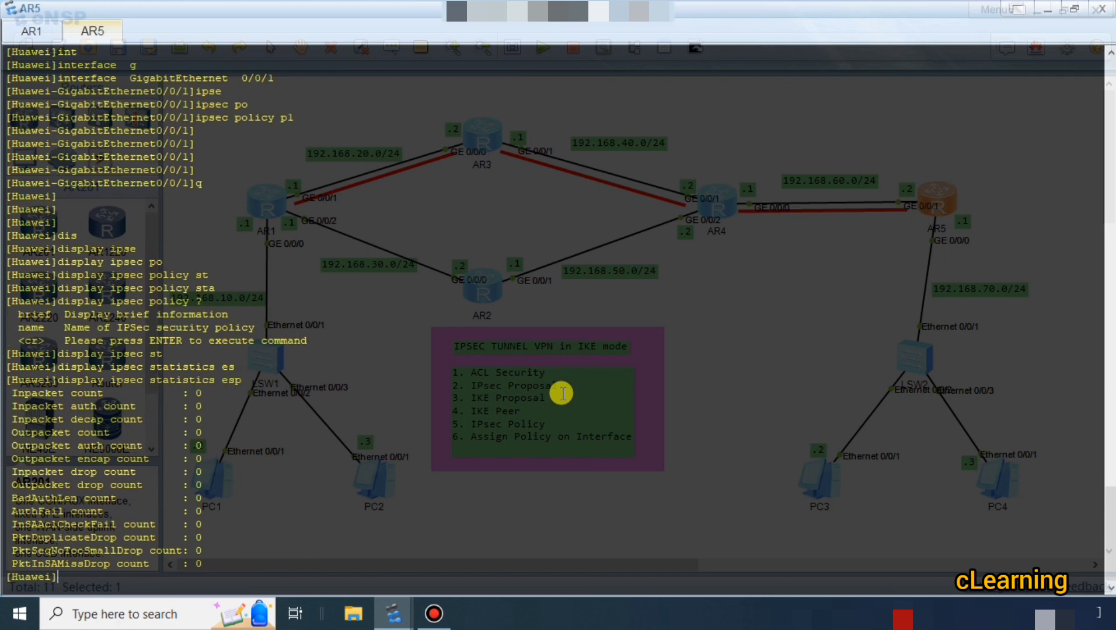
Display the full IPsec policy configuration on AR5.
key(Return)
key(Return)
key(Return)
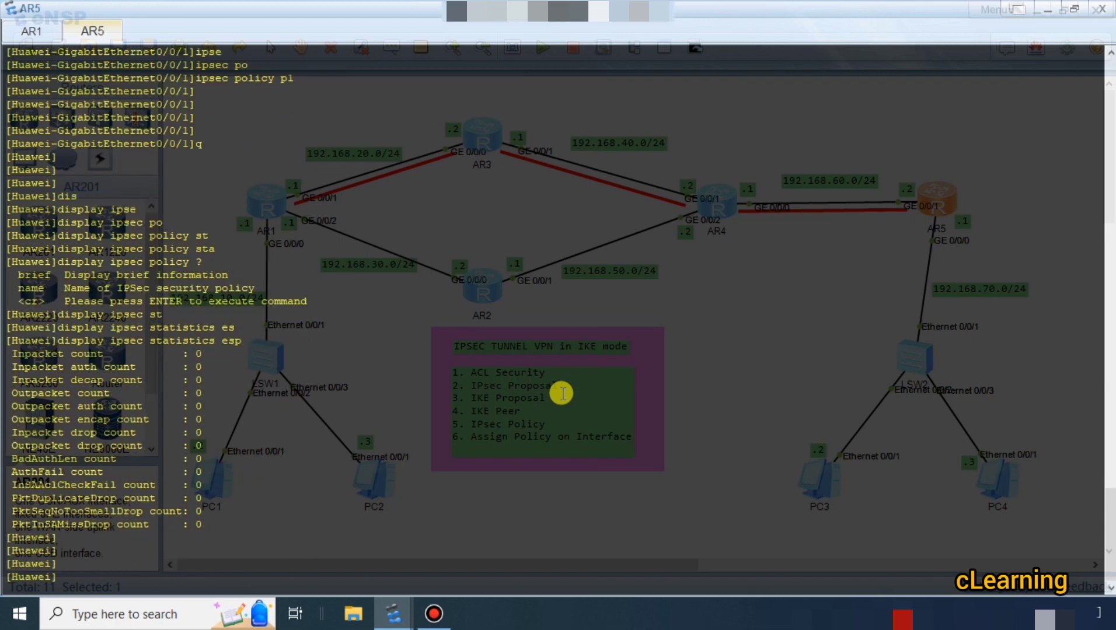
key(Up)
key(BackSpace)
key(BackSpace)
key(BackSpace)
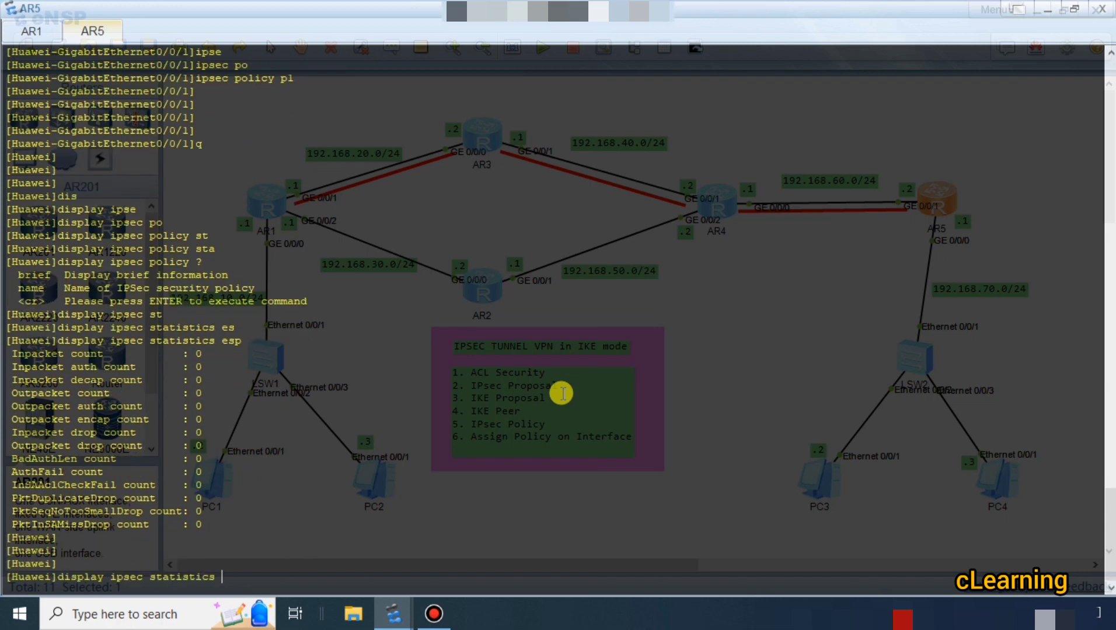
key(BackSpace)
key(BackSpace)
key(BackSpace)
key(BackSpace)
key(BackSpace)
key(BackSpace)
key(BackSpace)
key(BackSpace)
key(BackSpace)
key(BackSpace)
text(po)
key(Tab)
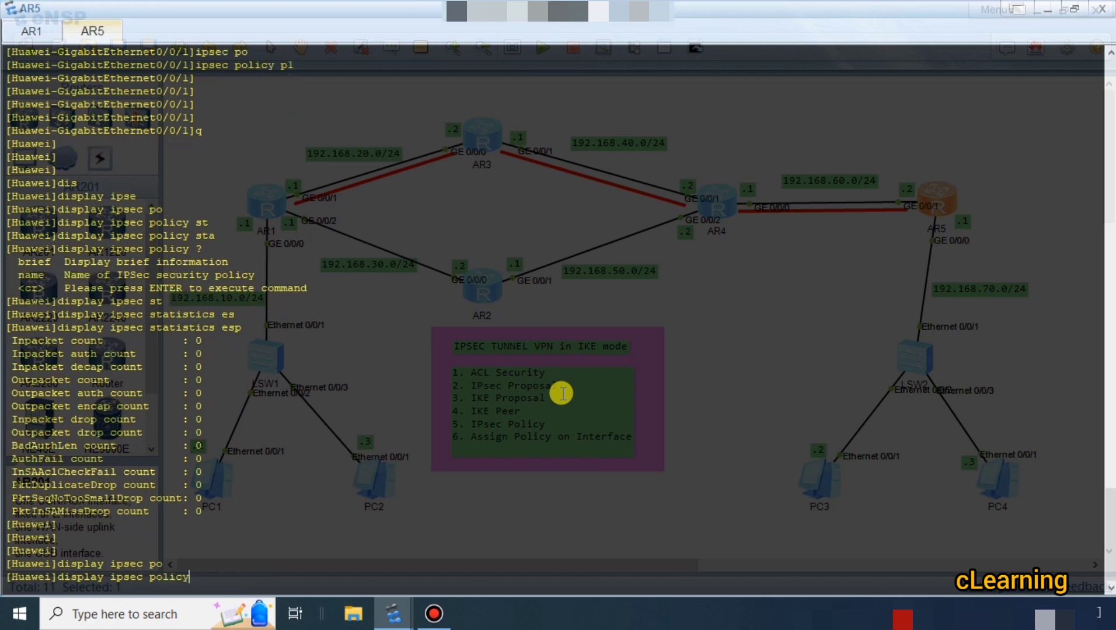
key(Return)
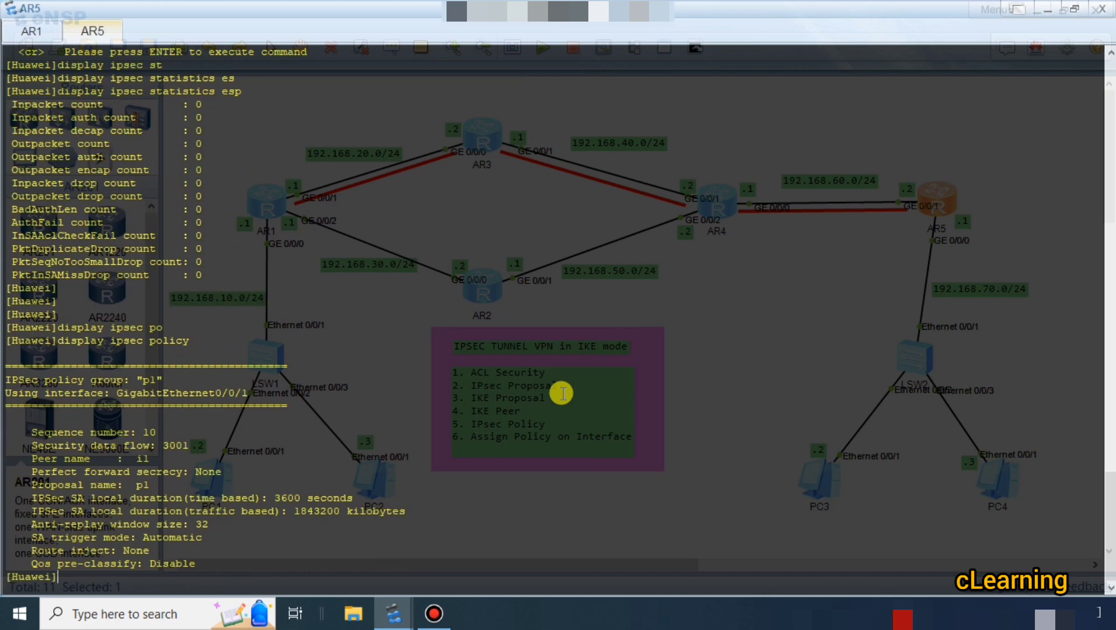
Examine AR5's IPsec policy output for group name, security data flow, peer, proposal, SA durations, trigger mode and route injection.
double_click(153, 380)
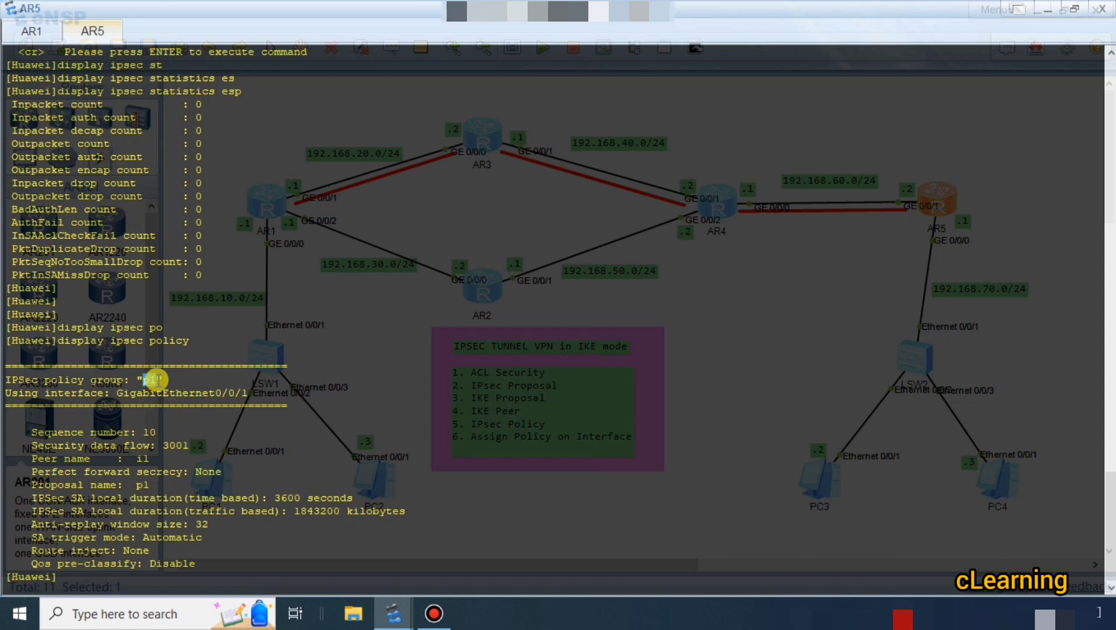
drag(157, 446, 193, 447)
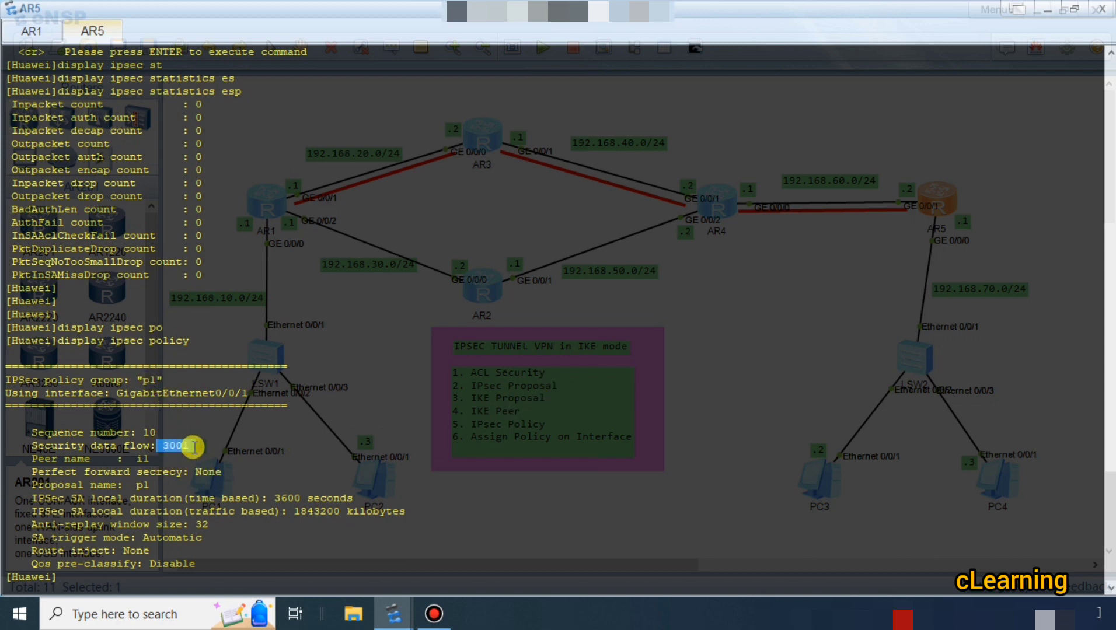
drag(32, 459, 72, 460)
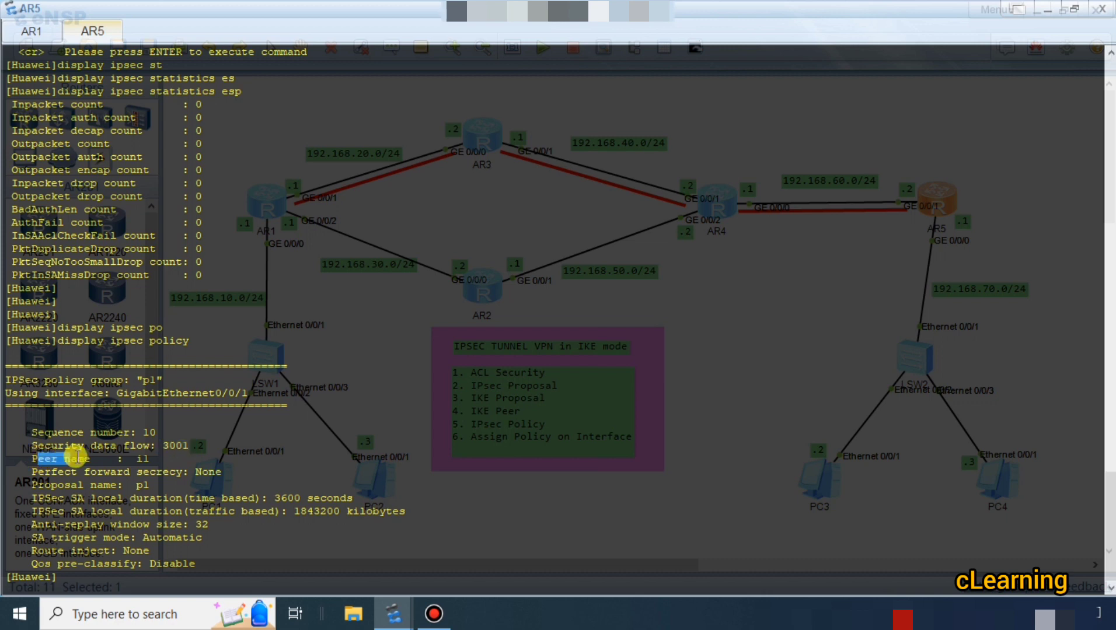
double_click(141, 461)
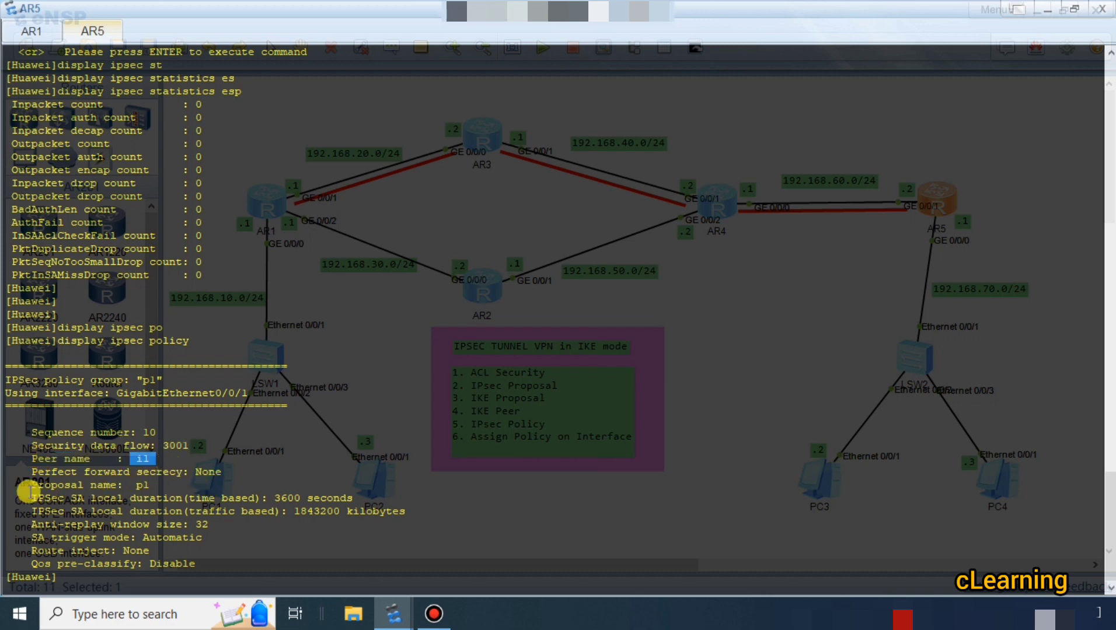
double_click(143, 486)
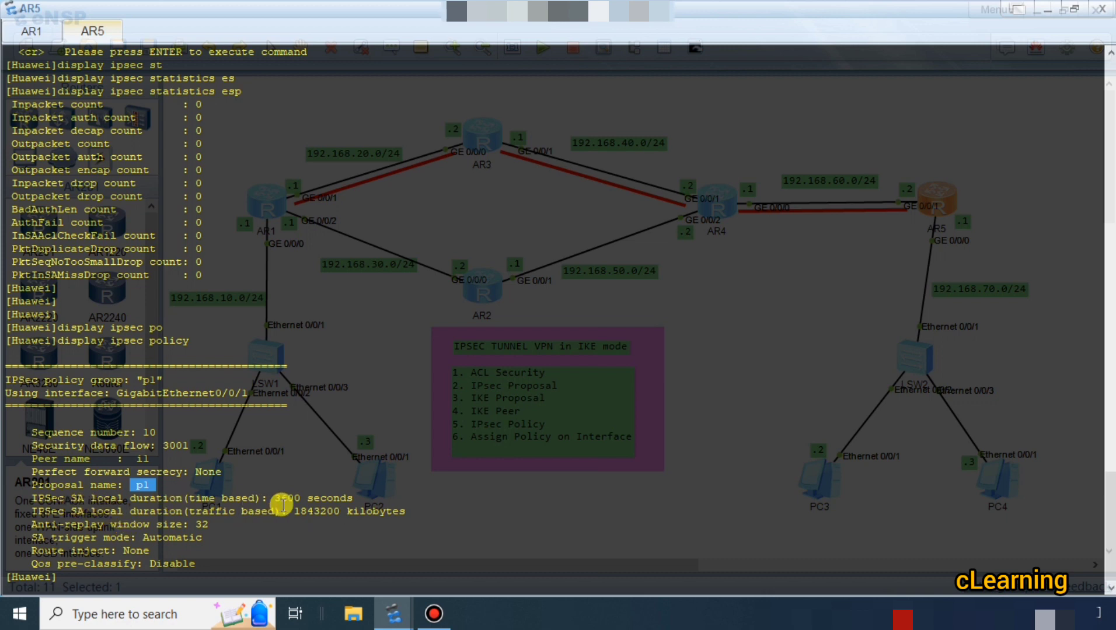
drag(275, 499, 60, 512)
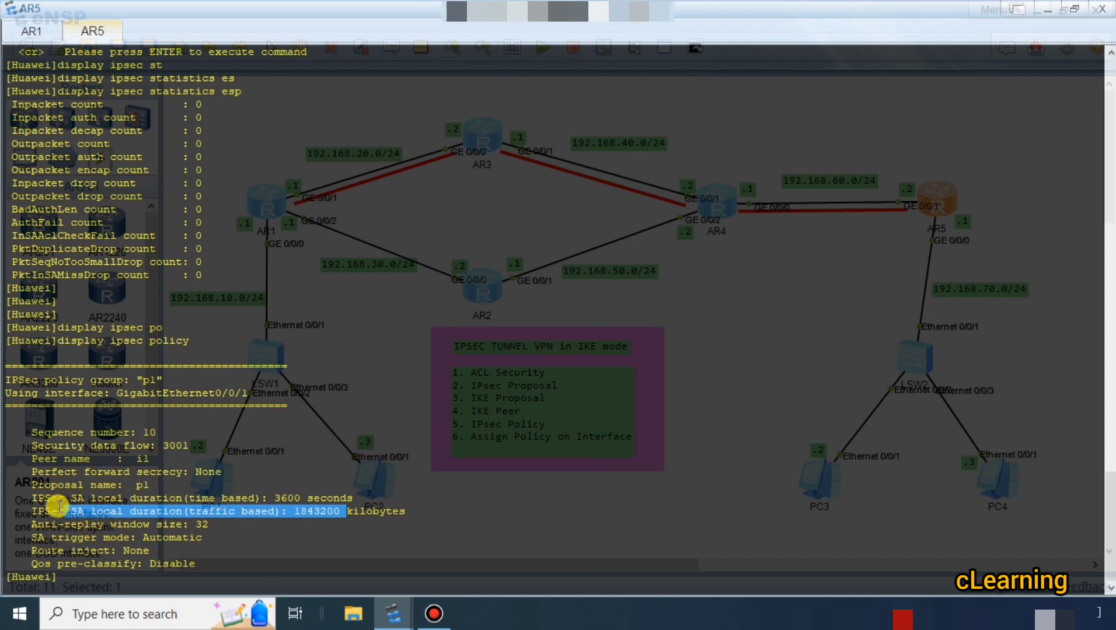
drag(32, 498, 110, 499)
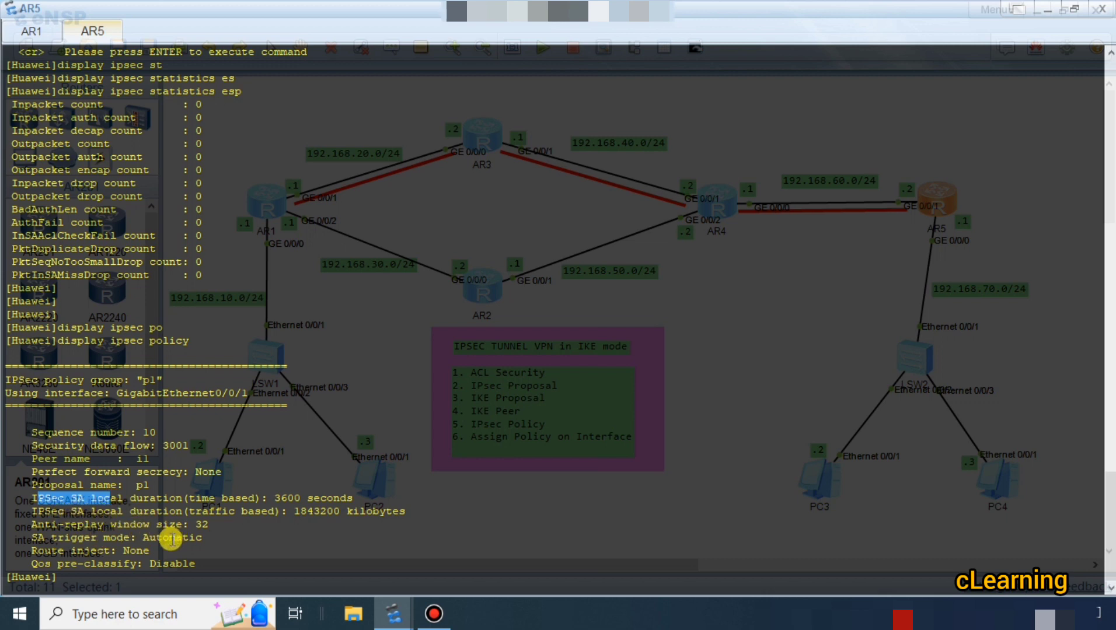
drag(25, 537, 161, 540)
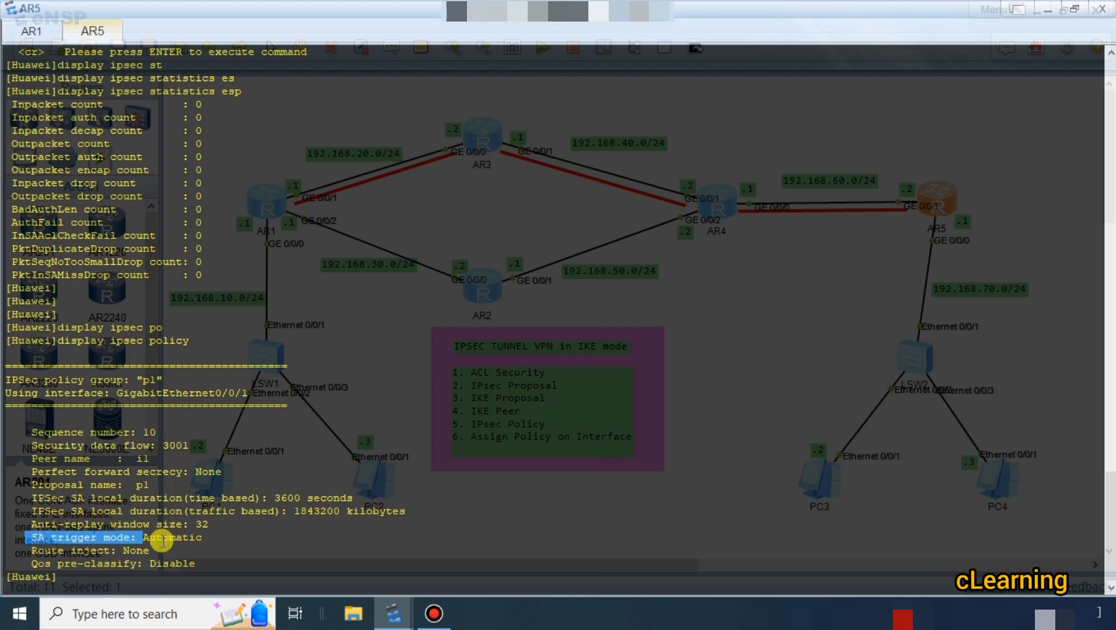
drag(32, 551, 108, 551)
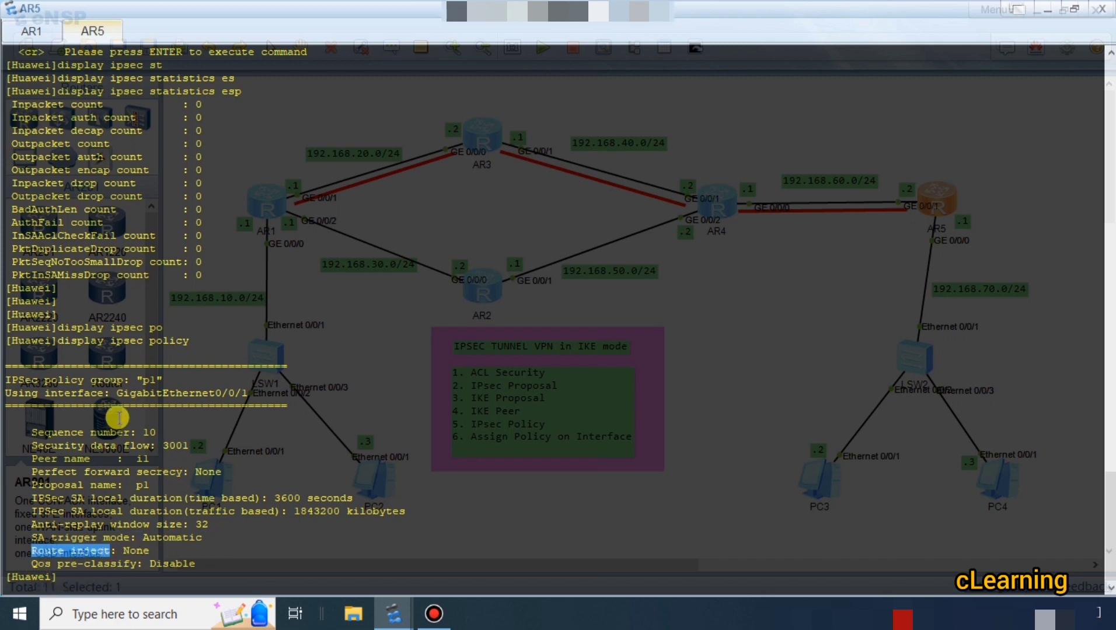
click(153, 457)
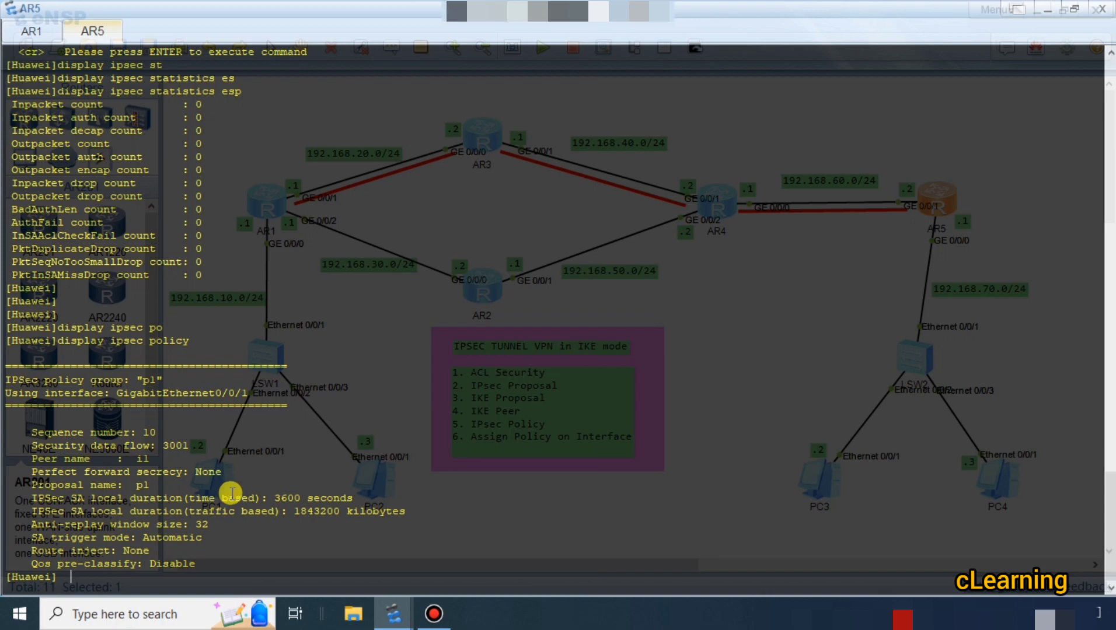
key(Return)
key(Return)
key(Return)
key(Return)
key(Return)
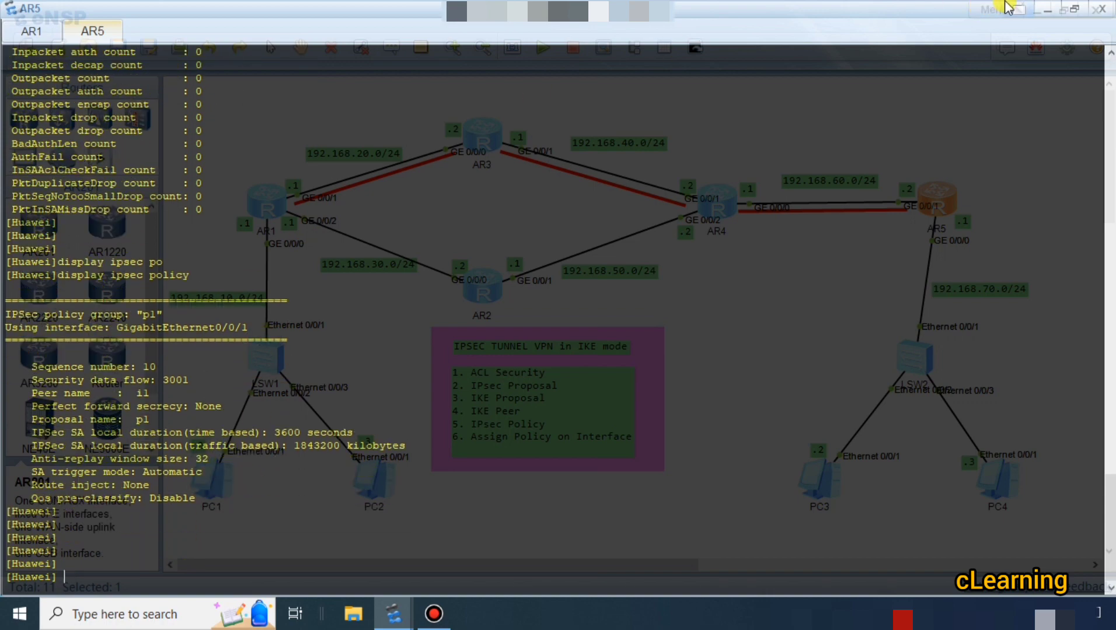
Minimize AR5's console, open PC1's command window from the topology and ping 192.168.70.2.
click(1043, 11)
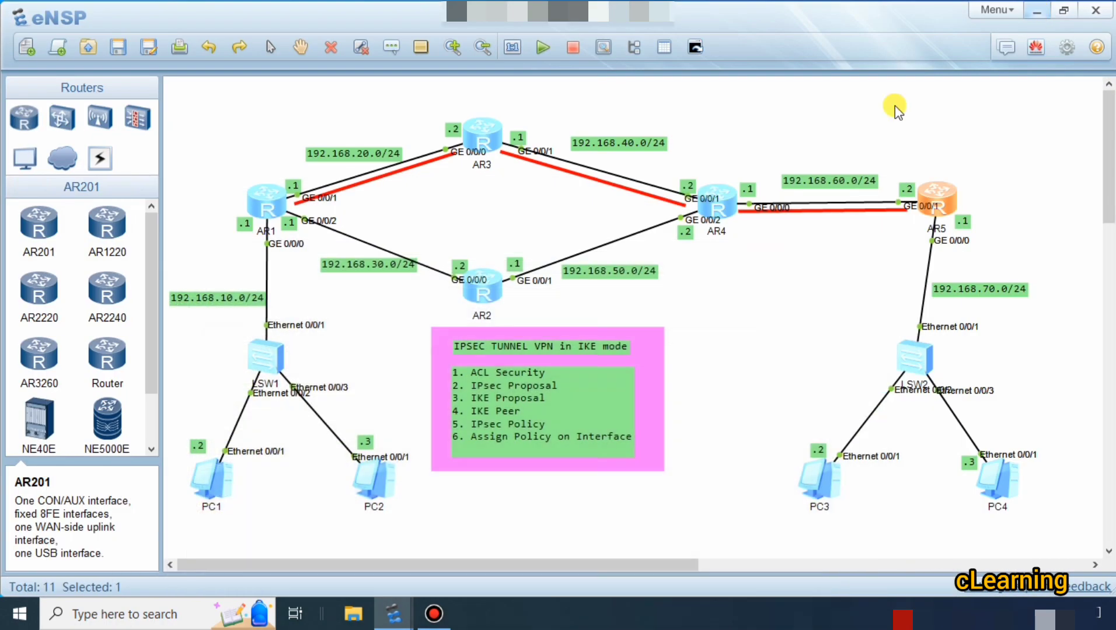
double_click(222, 484)
key(Up)
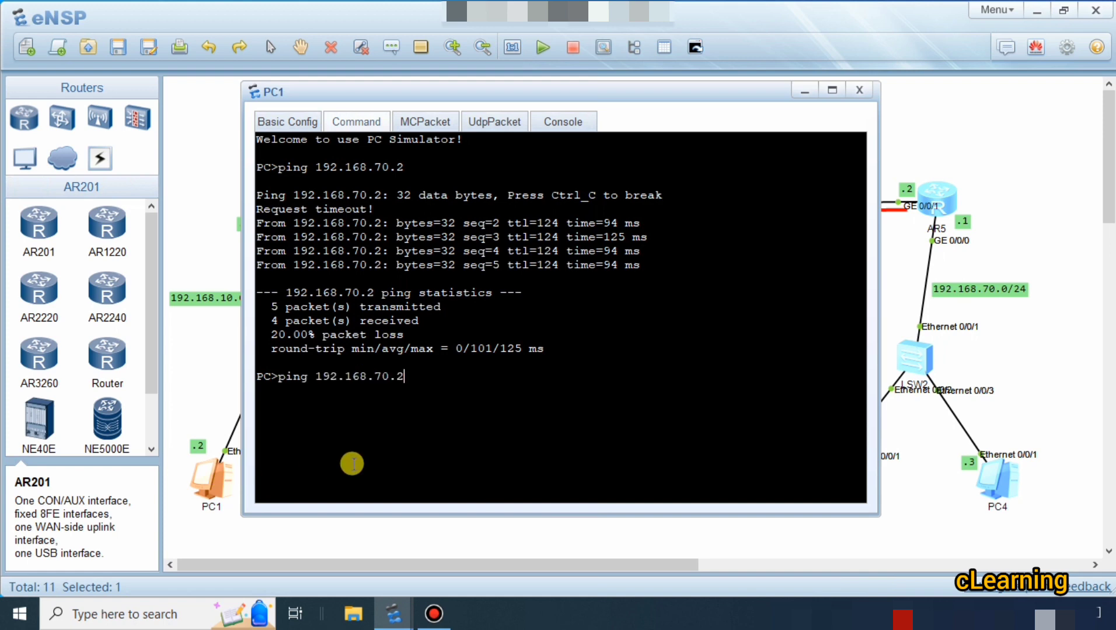
key(Return)
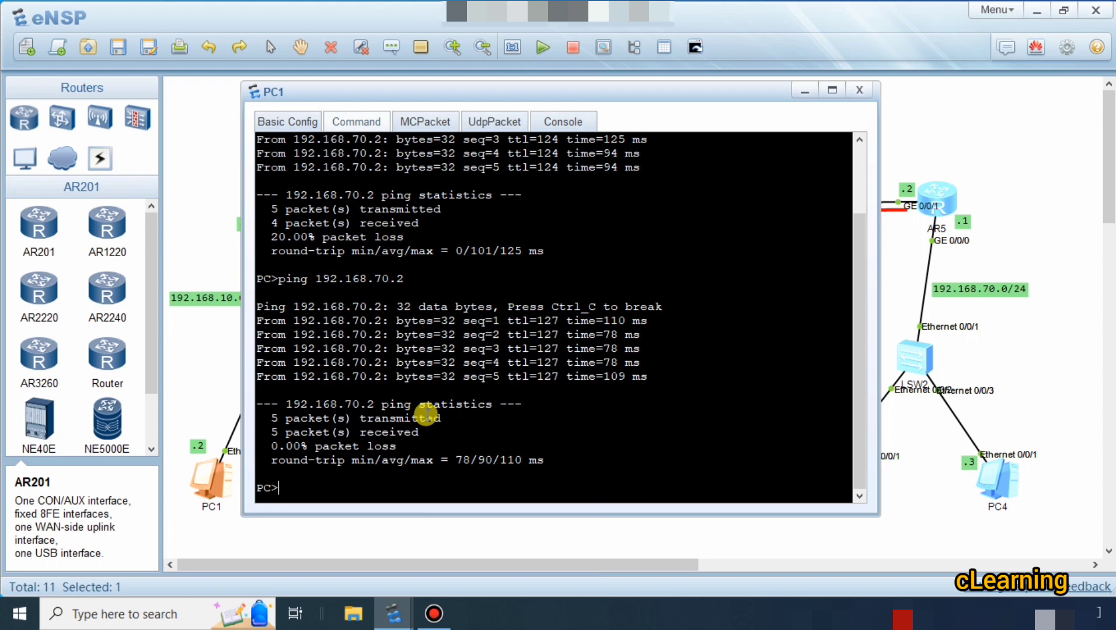
Trace the route from PC1 to 192.168.70.2 with tracert.
text(tracert 192.168)
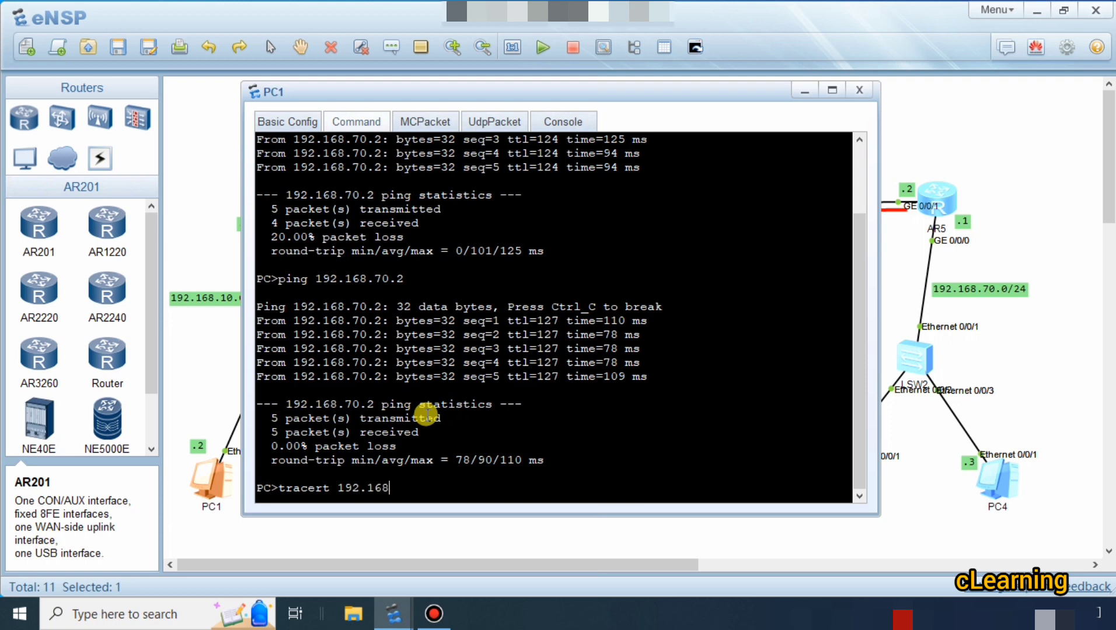
text(.70.2)
key(Return)
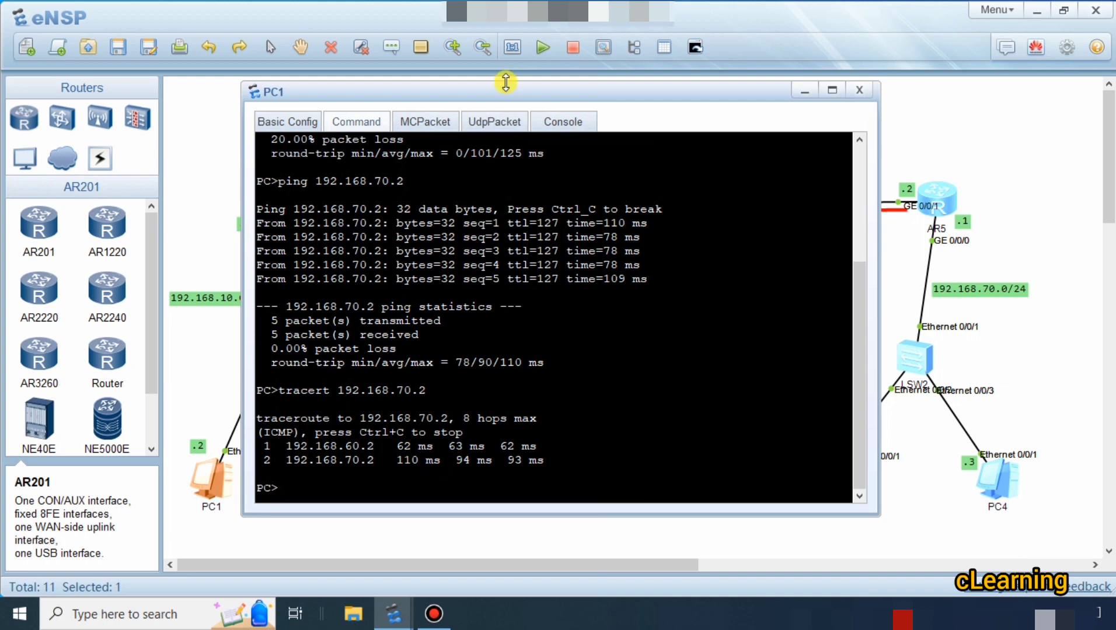
Shrink and move the PC1 window to uncover the router path while keeping the traceroute output in view.
drag(511, 90, 569, 188)
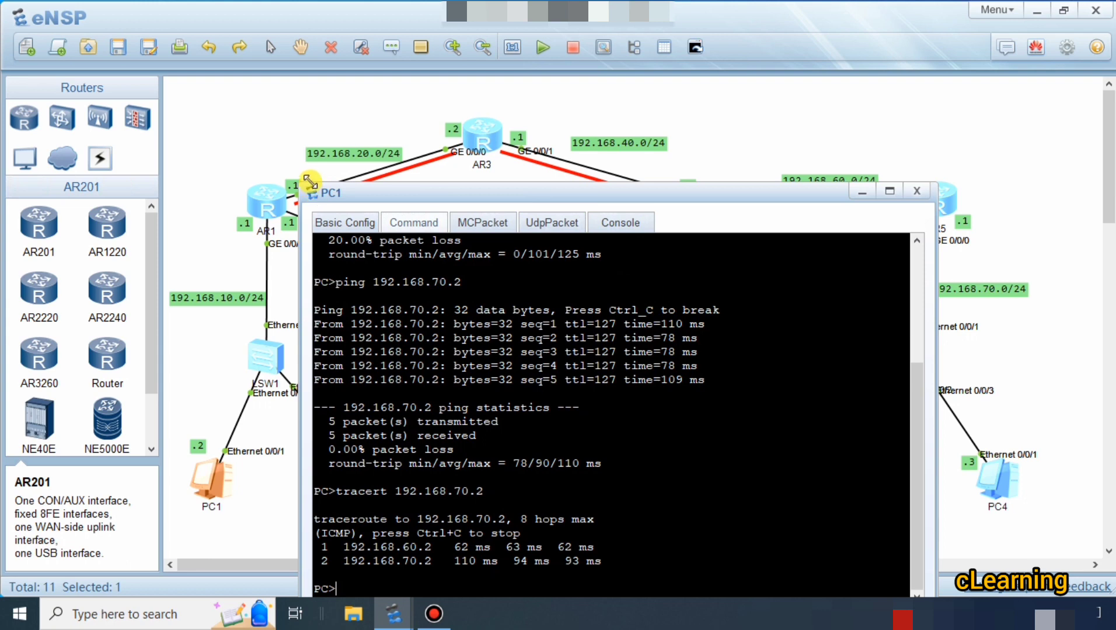
drag(326, 196, 388, 368)
drag(464, 366, 441, 321)
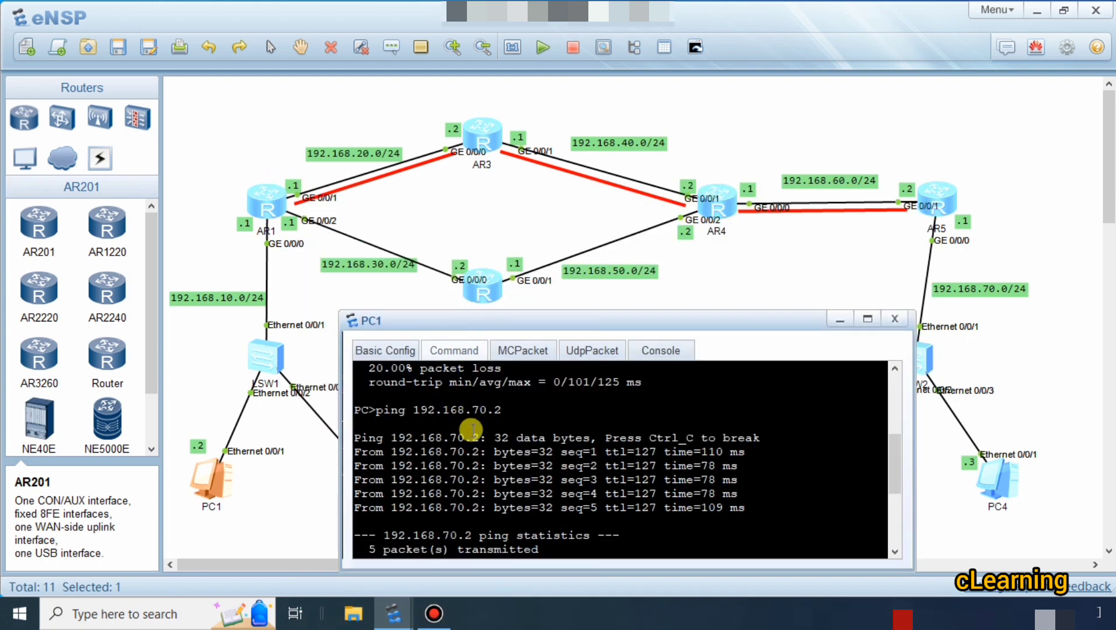
scroll(485, 455, down, 4)
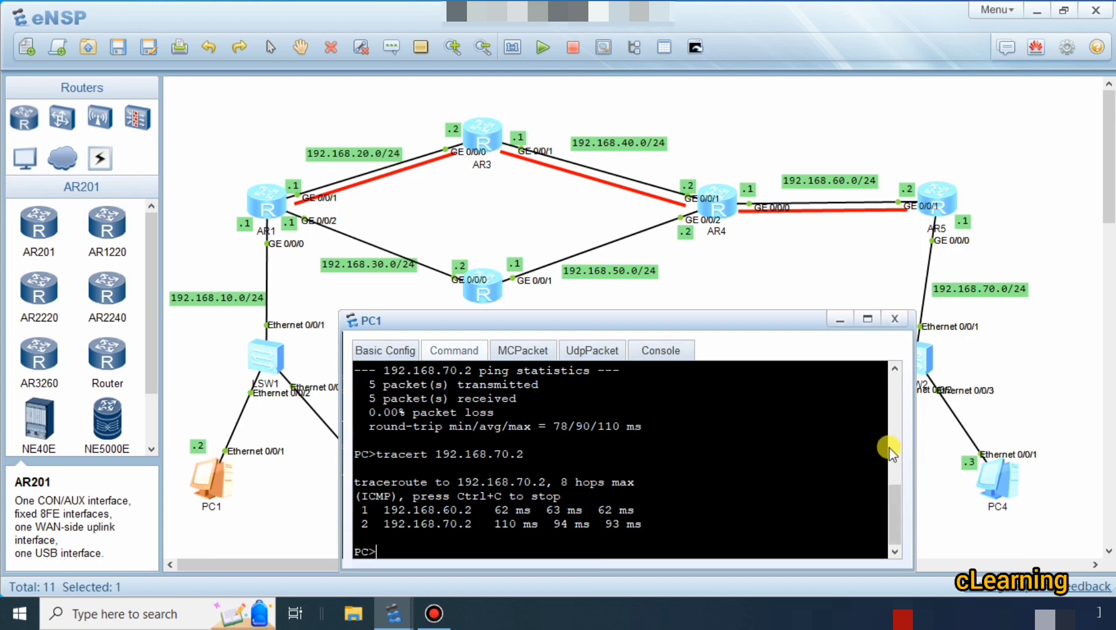
drag(747, 324, 690, 321)
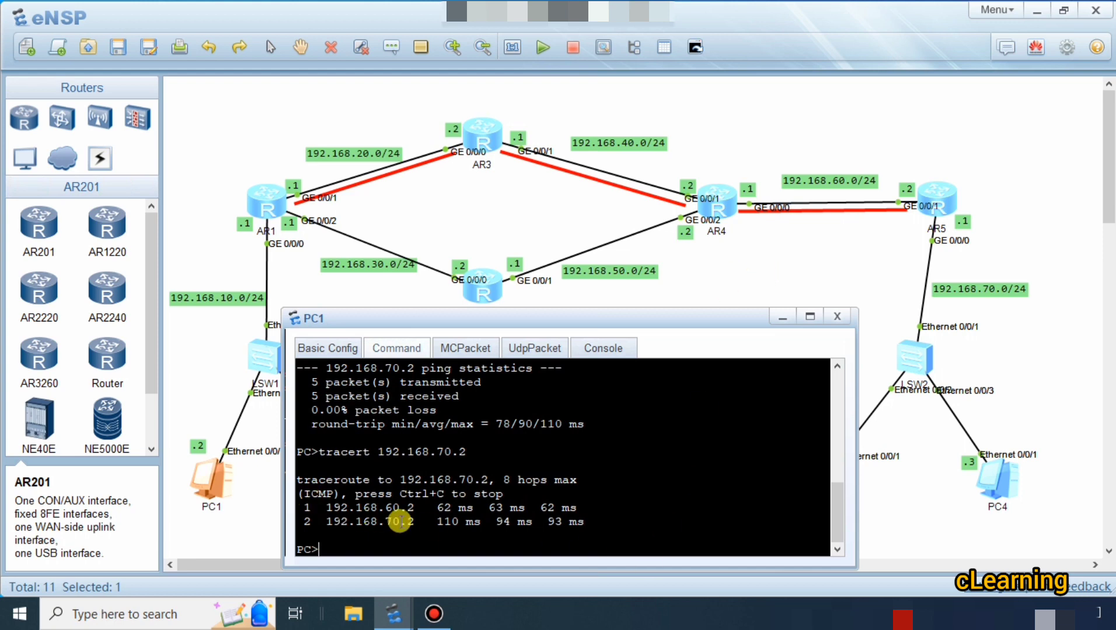
Examine the two traceroute hop addresses and compare them with the router path in the topology.
drag(414, 509, 297, 507)
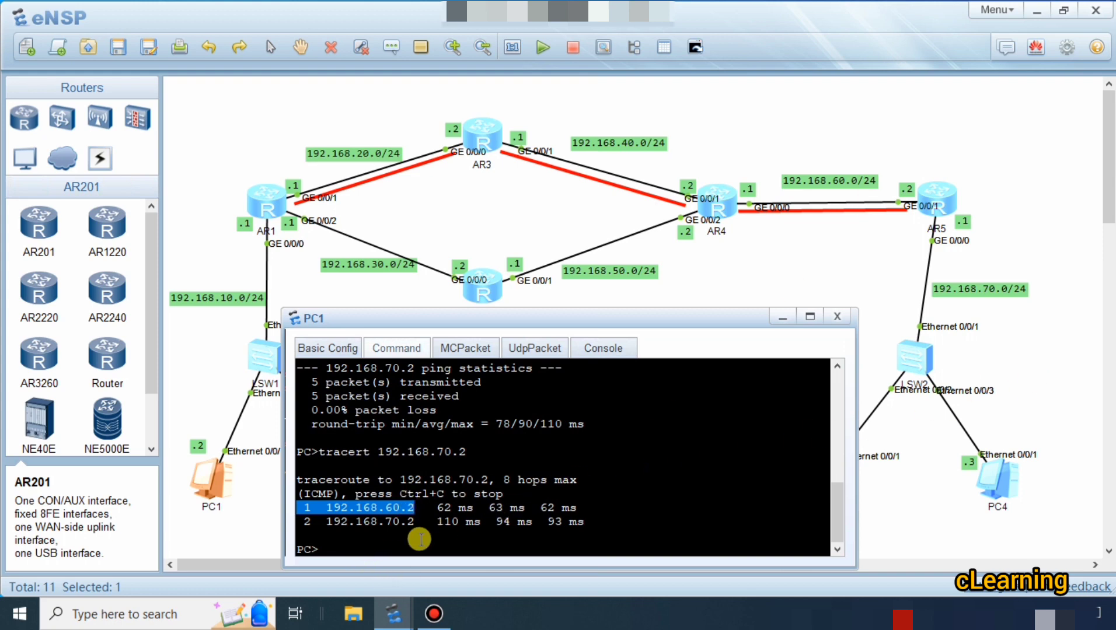
drag(414, 521, 353, 516)
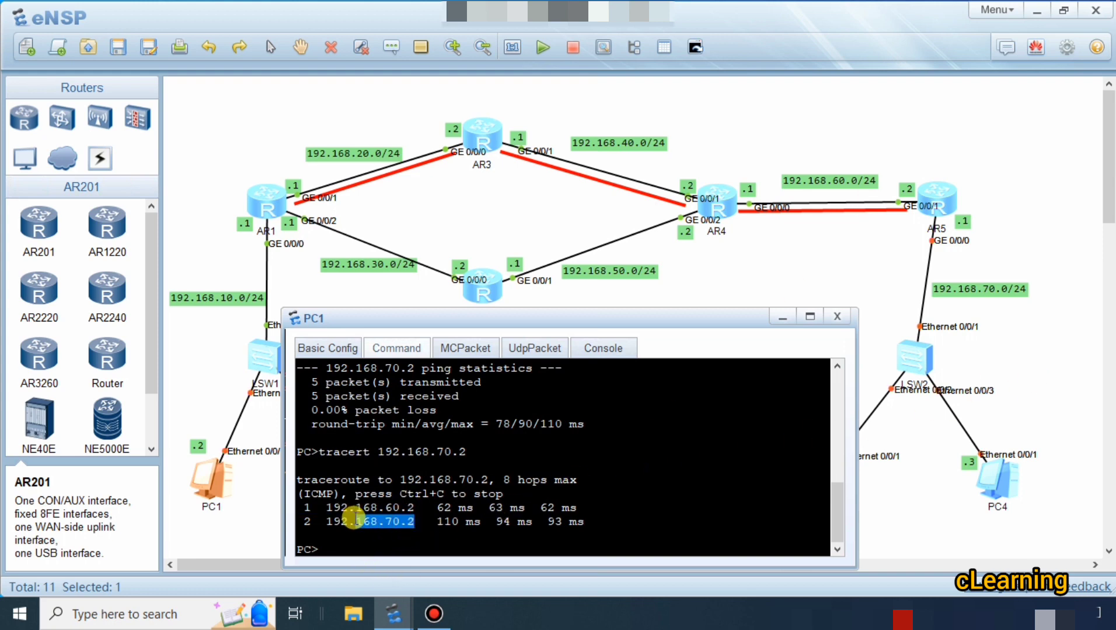
drag(461, 316, 456, 306)
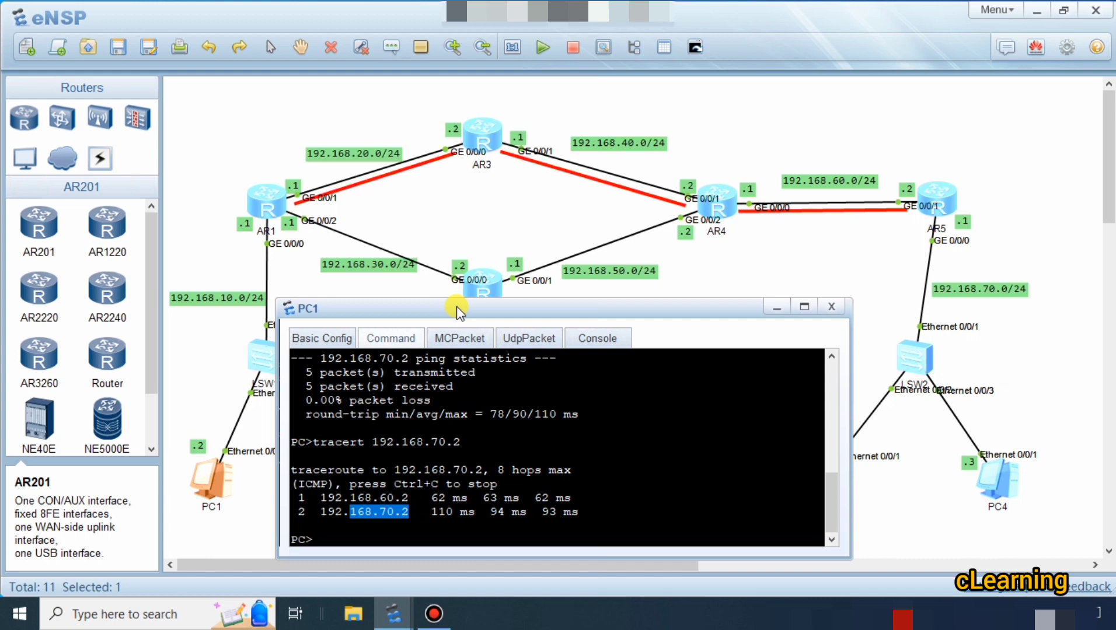
drag(468, 299, 469, 286)
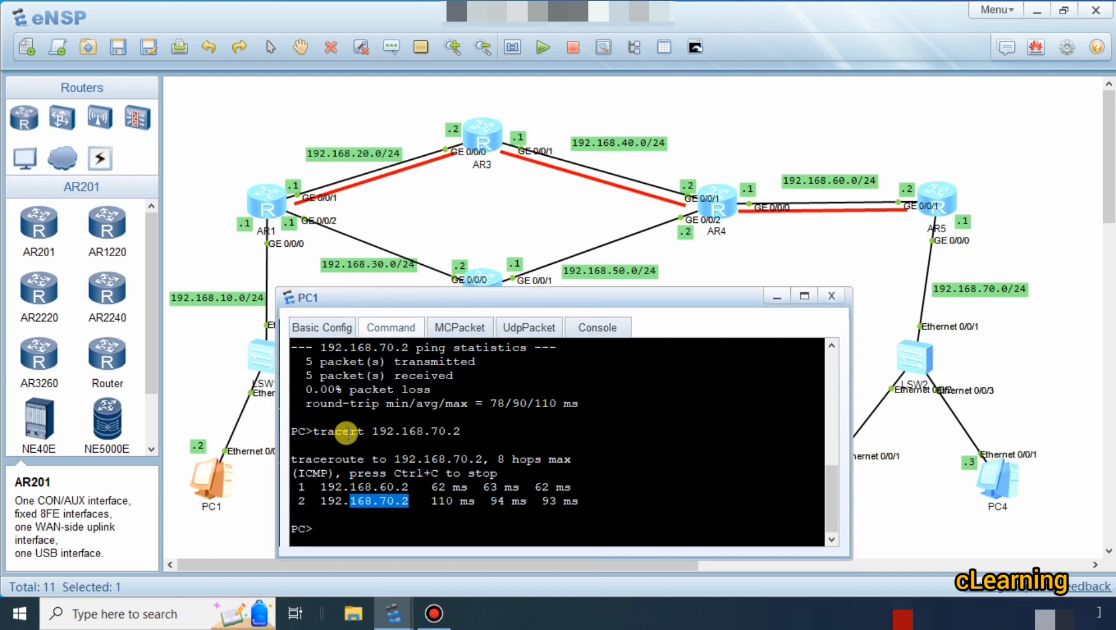
mouse_move(409, 487)
mouse_down()
mouse_move(323, 489)
mouse_move(322, 501)
mouse_move(414, 502)
mouse_up()
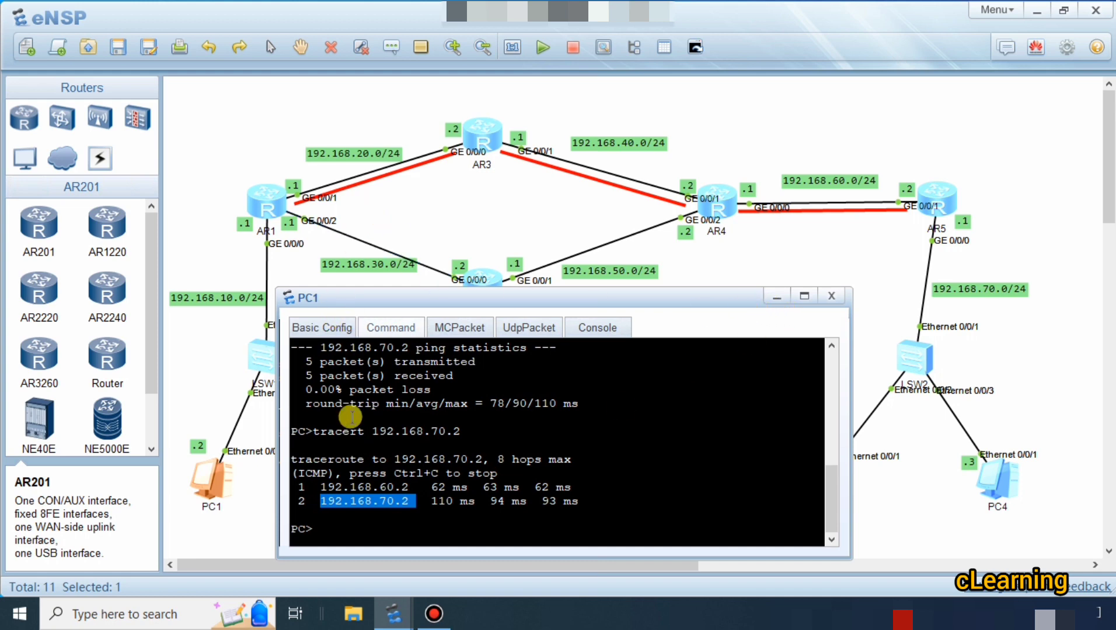
click(382, 487)
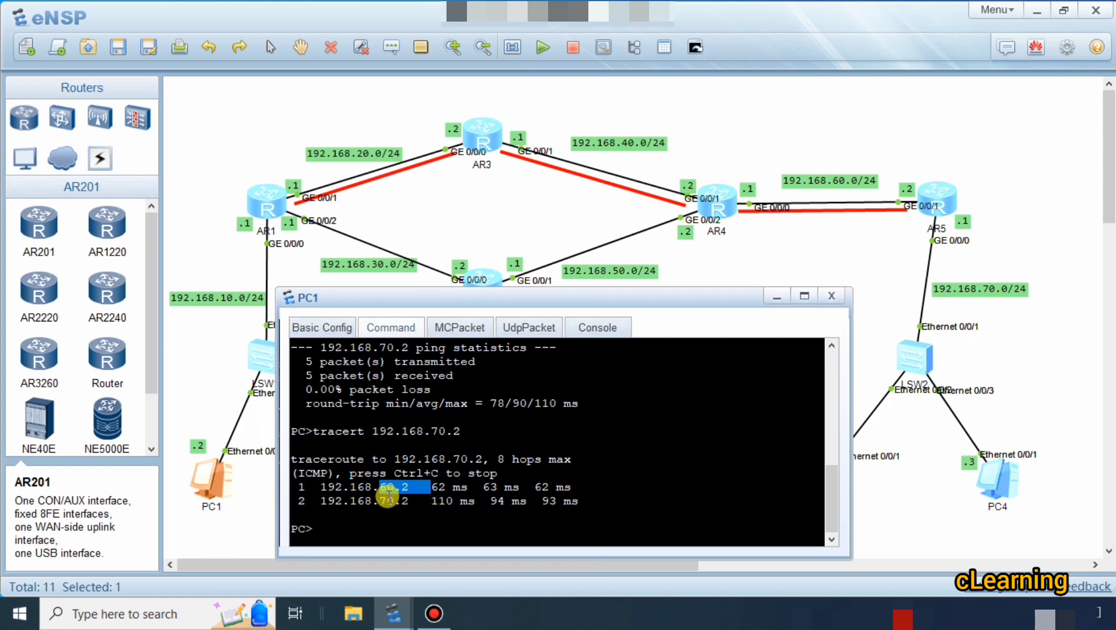
drag(387, 500, 431, 501)
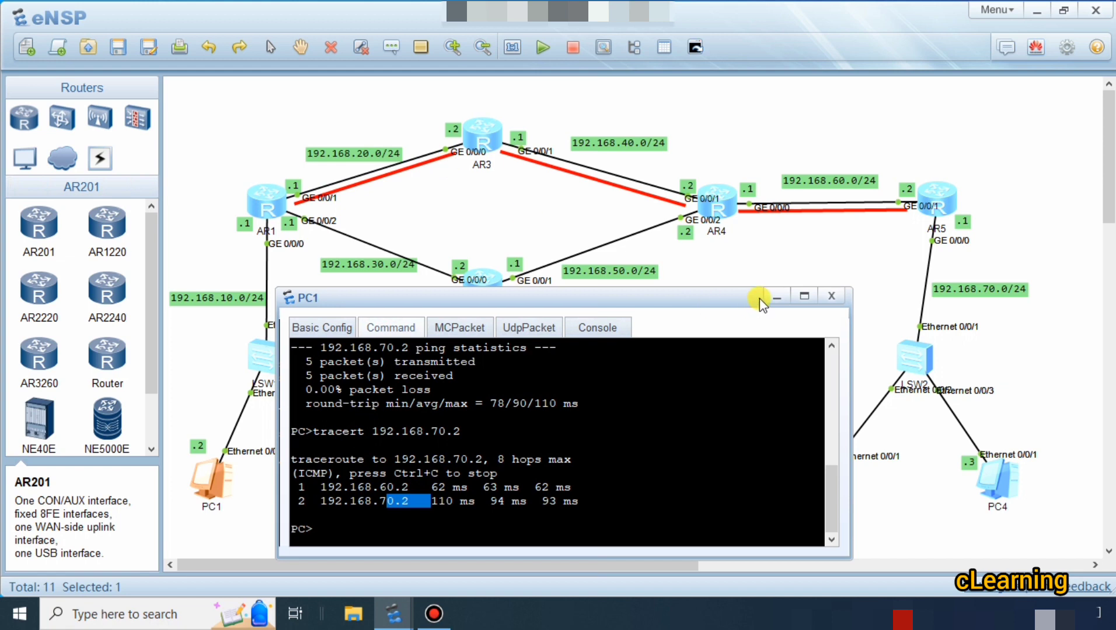
Maximize the PC1 window, start a continuous ping to 192.168.70.2 with -t, and return to the topology.
click(804, 296)
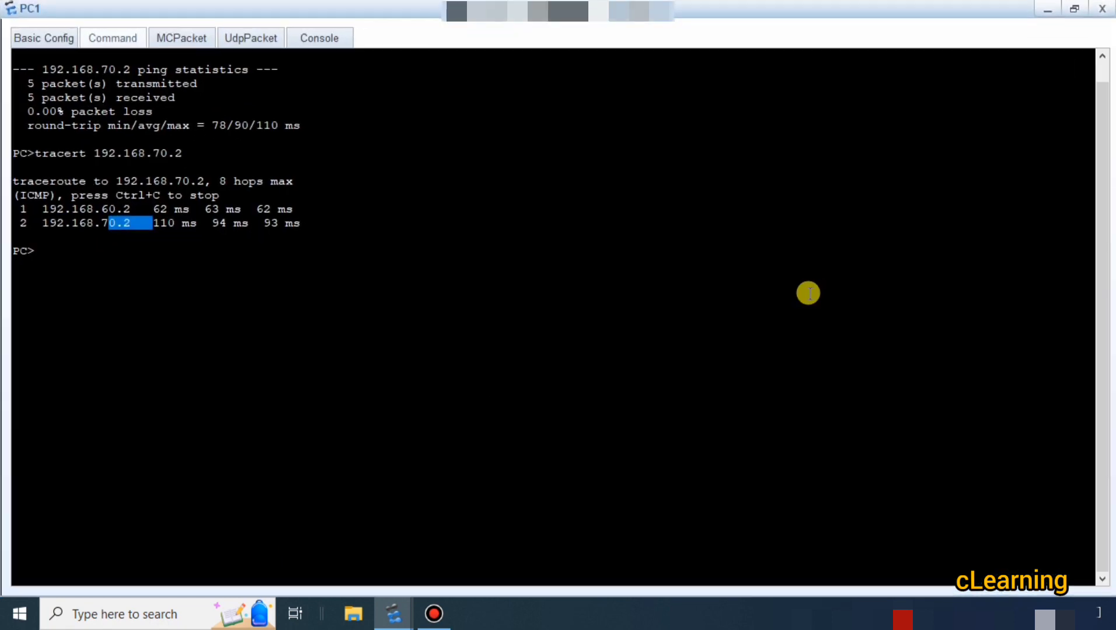
key(Up)
key(Up)
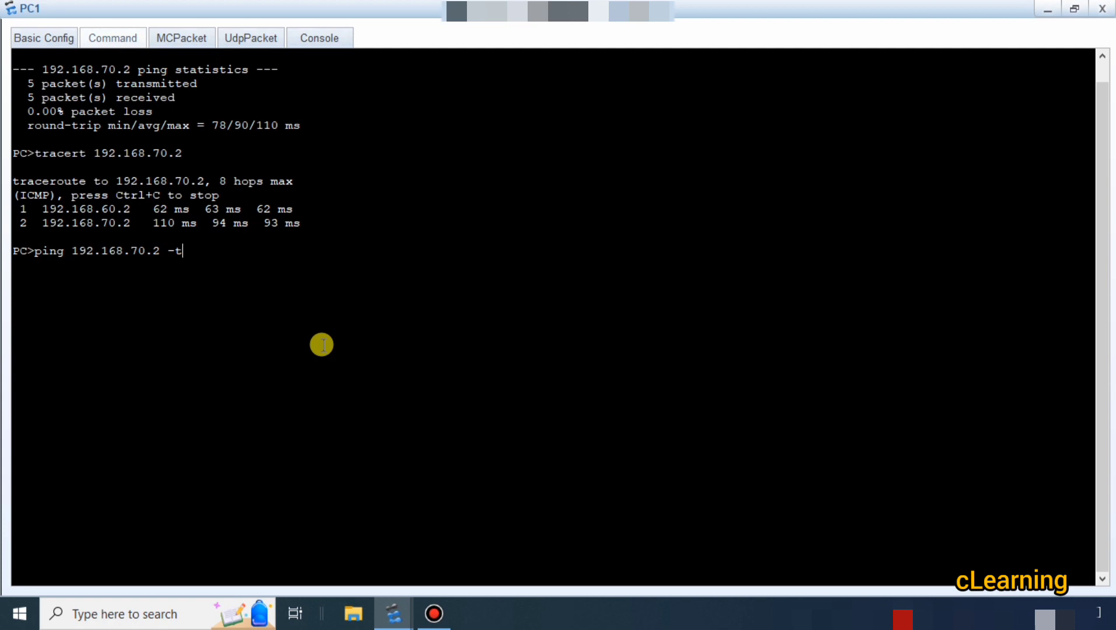
key(BackSpace)
key(Return)
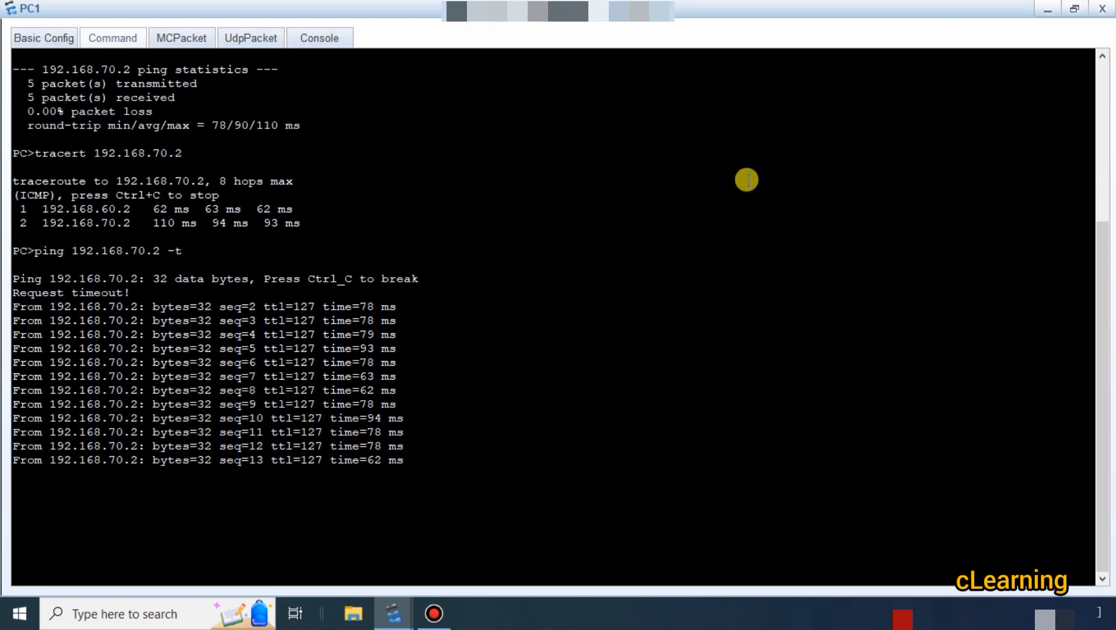
click(1044, 9)
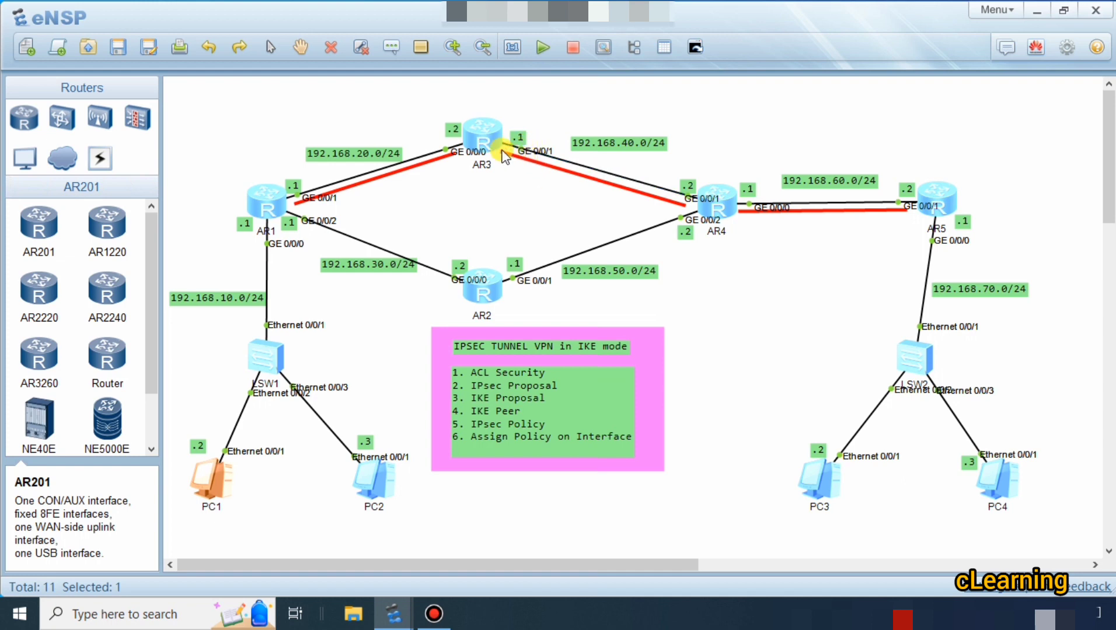
Start a Wireshark packet capture on interface GE 0/0/1 of router AR3.
right_click(480, 138)
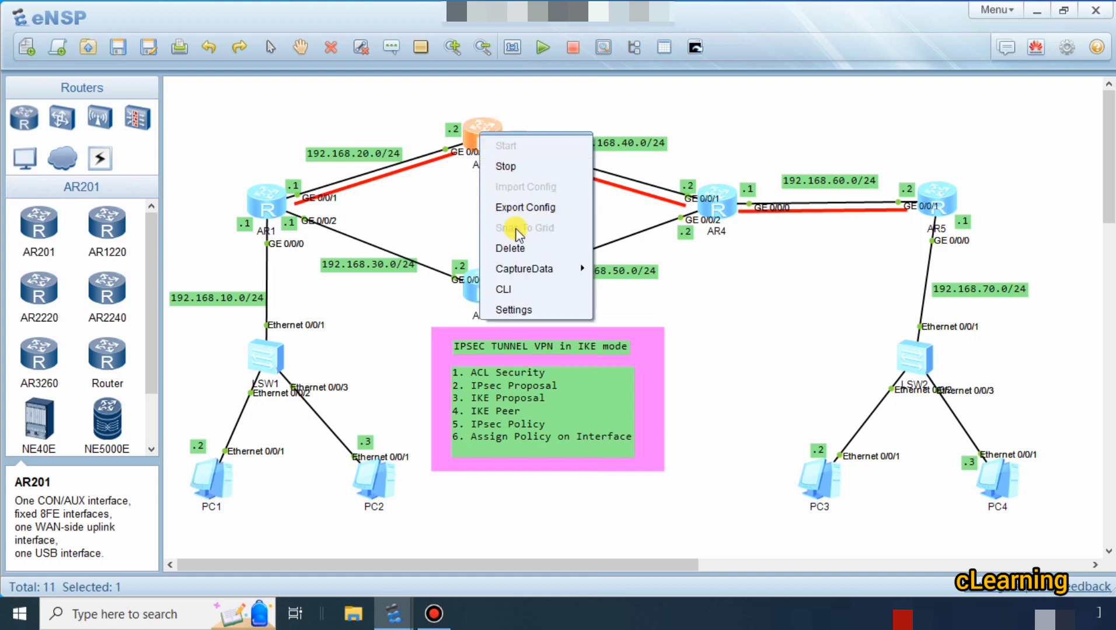
mouse_move(583, 268)
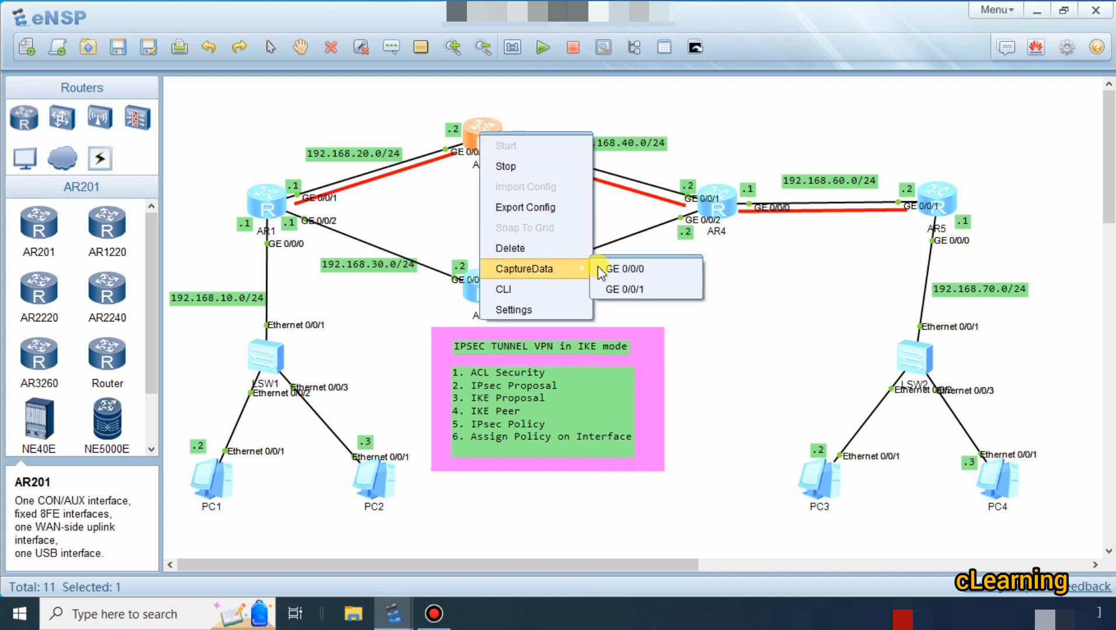
click(653, 290)
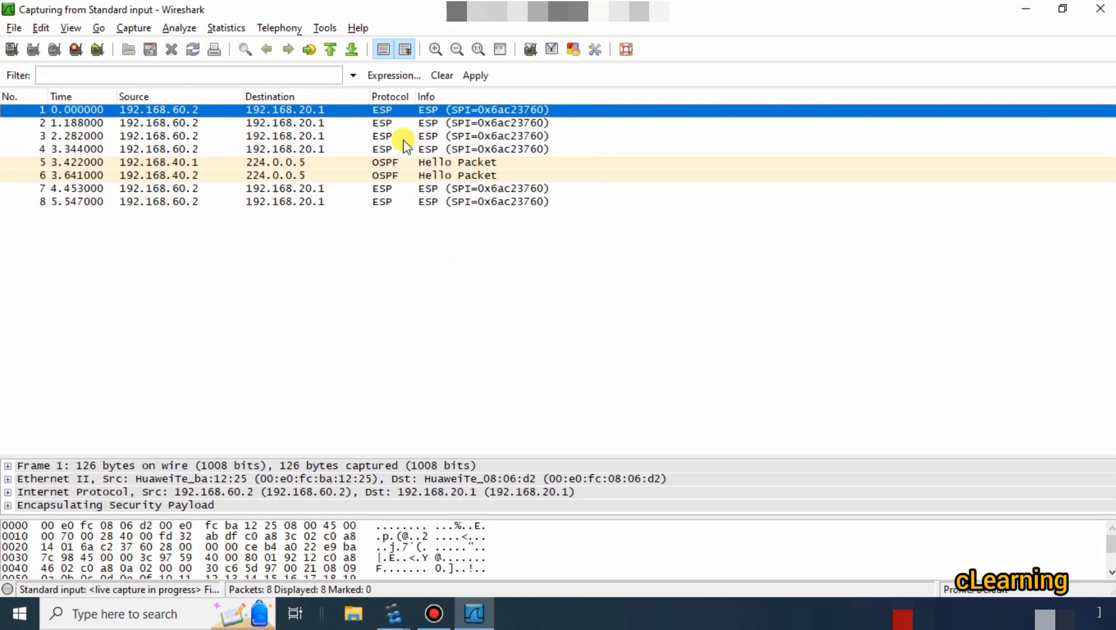
Compare the captured packets' source, destination and protocol with the tunnel endpoints in the topology, and quit Wireshark without saving the capture.
click(310, 123)
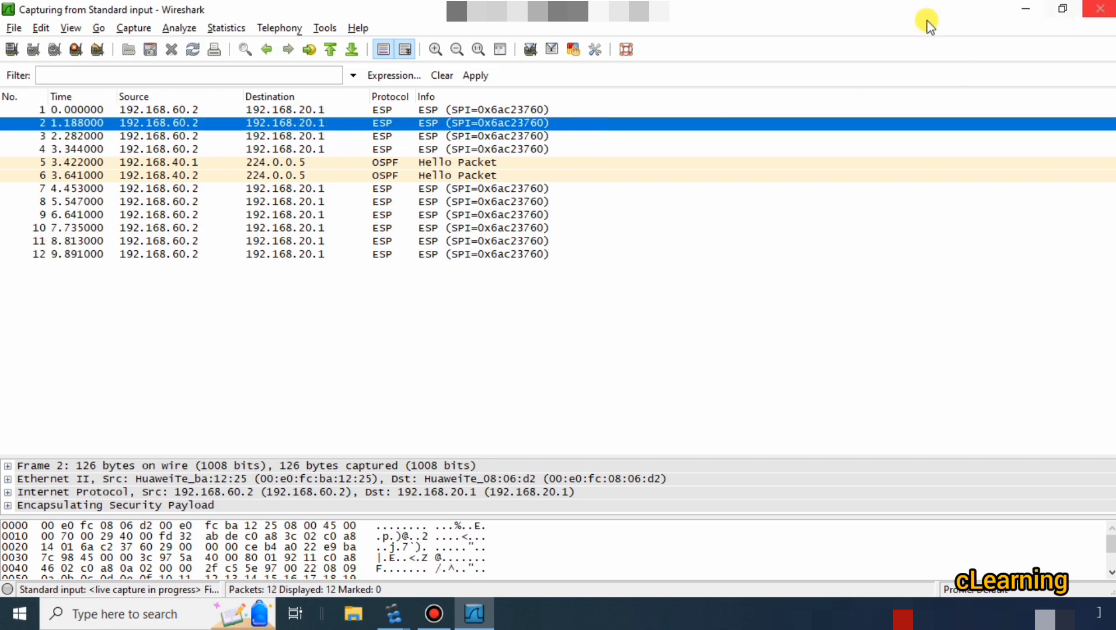
click(1024, 9)
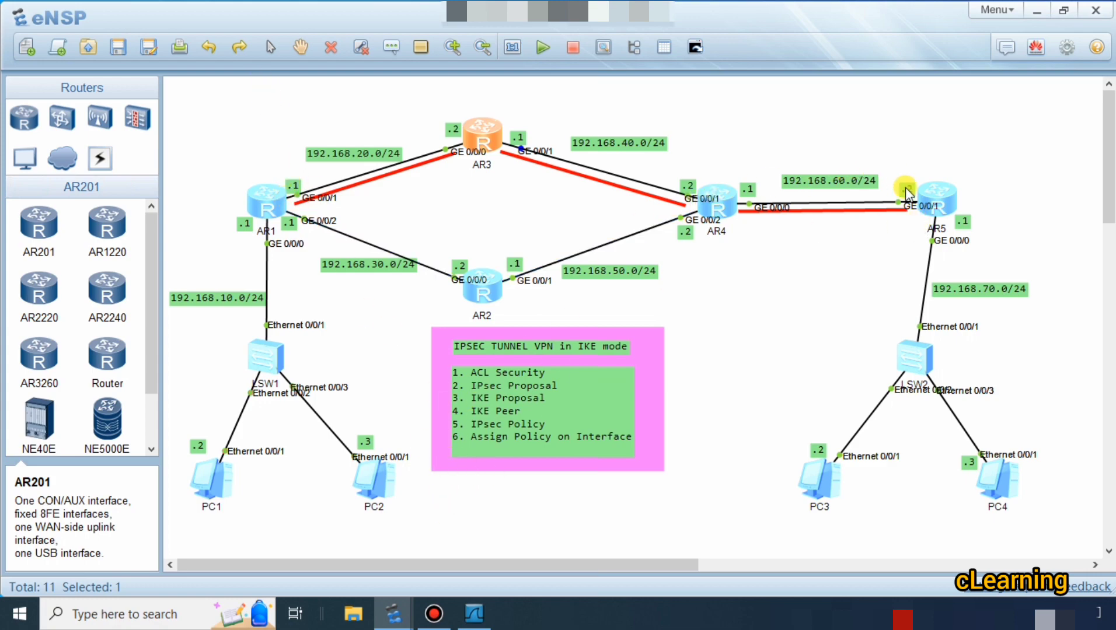
click(474, 614)
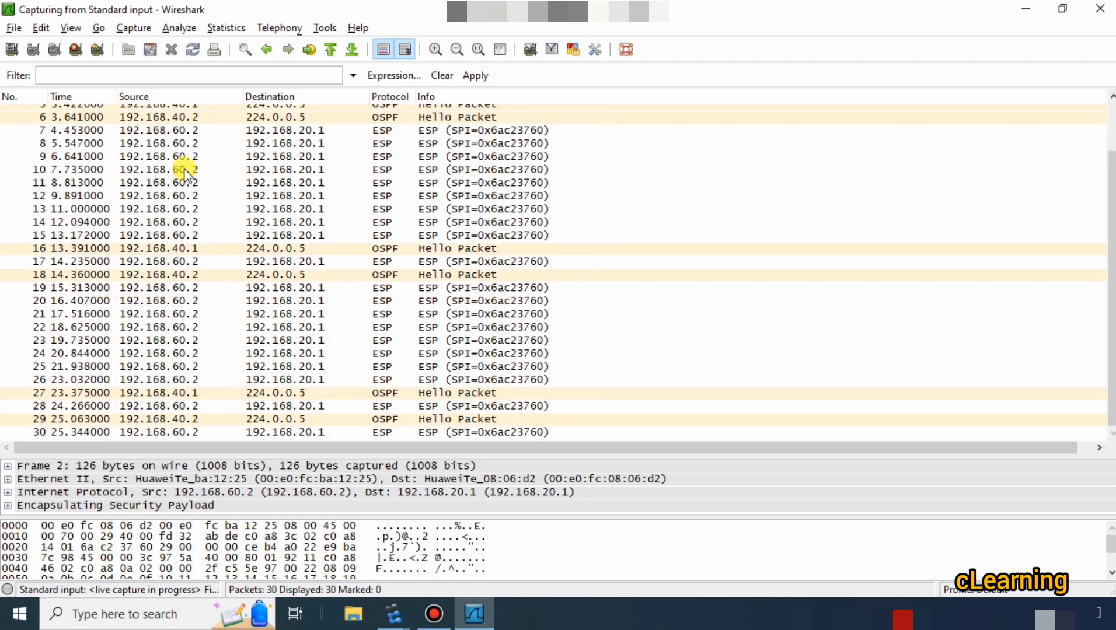
click(183, 144)
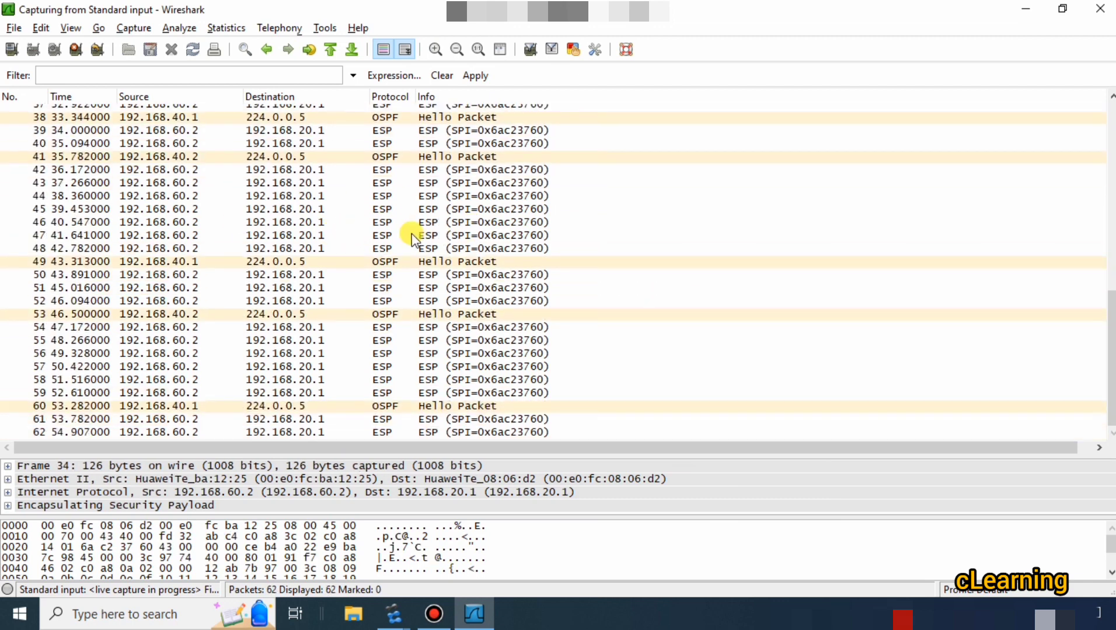
click(381, 132)
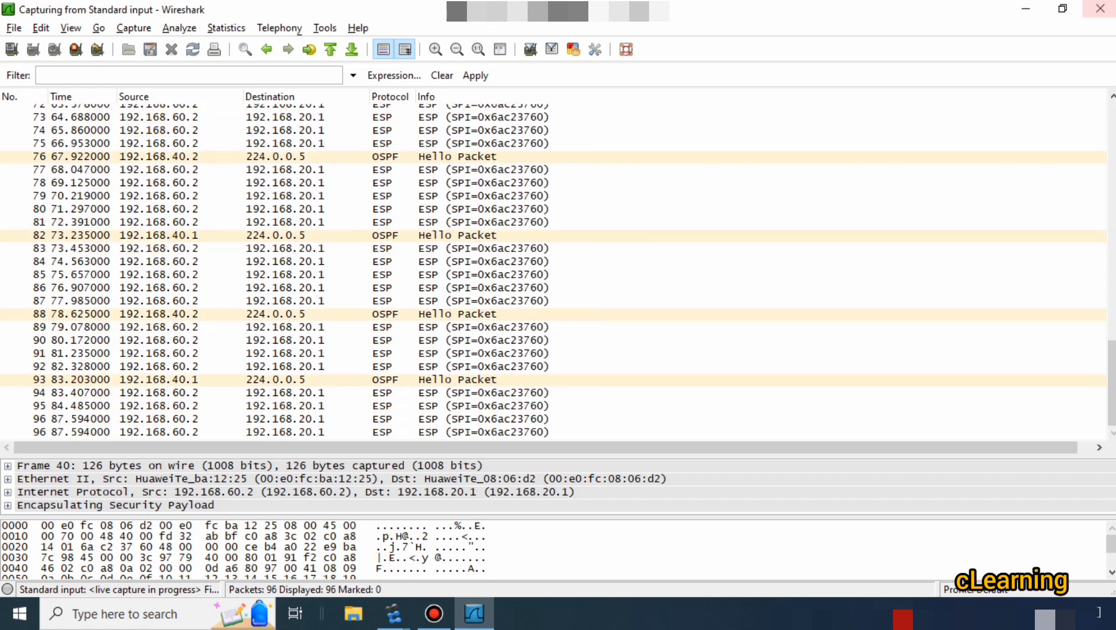
click(1099, 8)
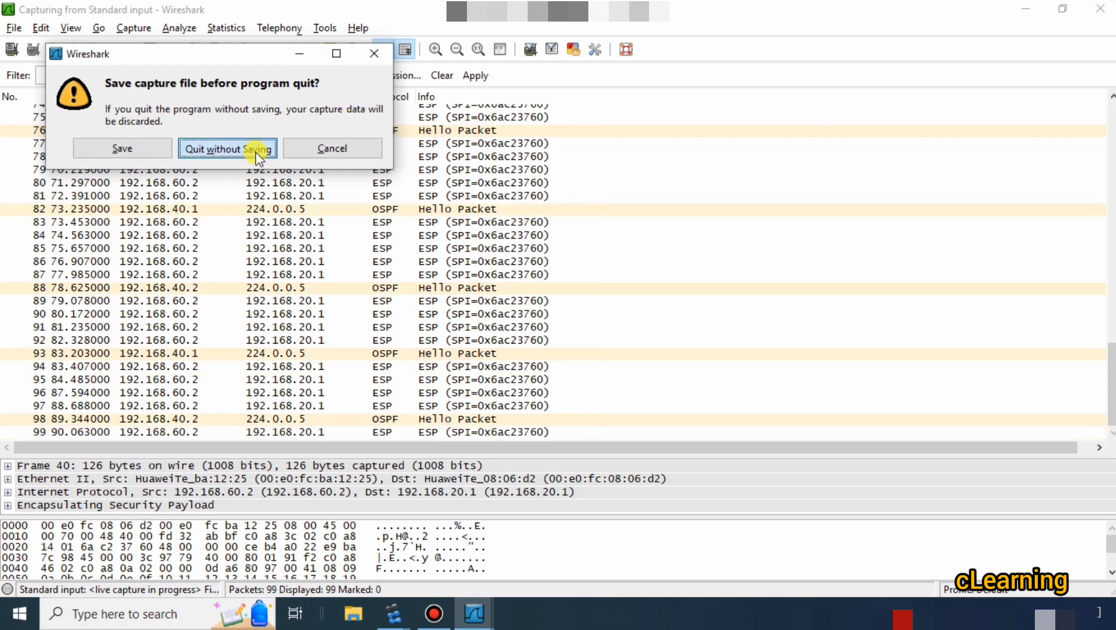
click(256, 154)
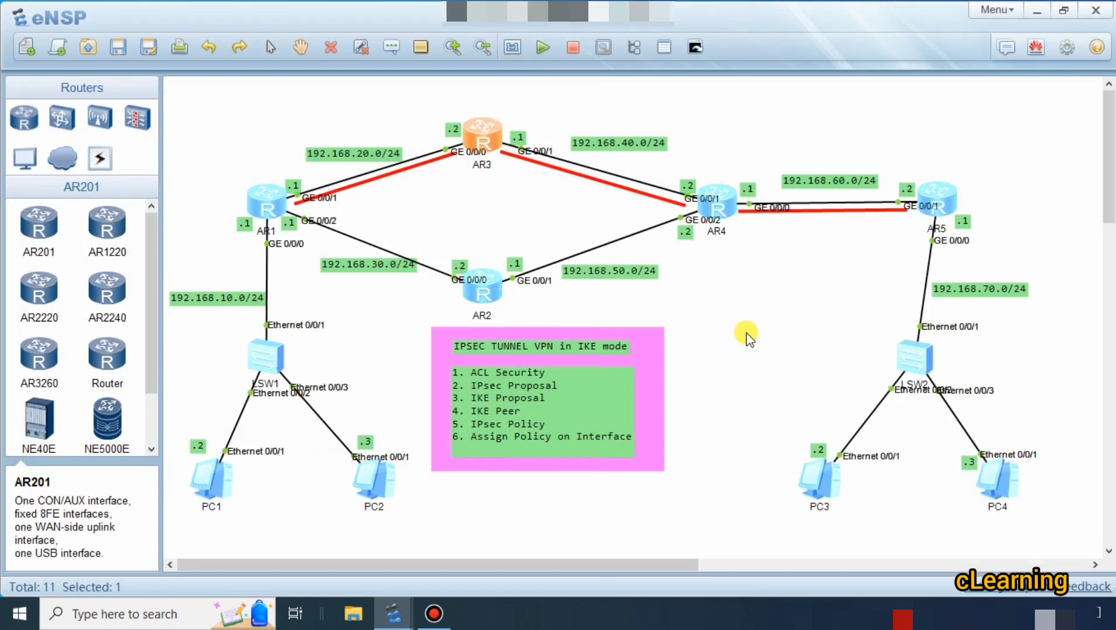